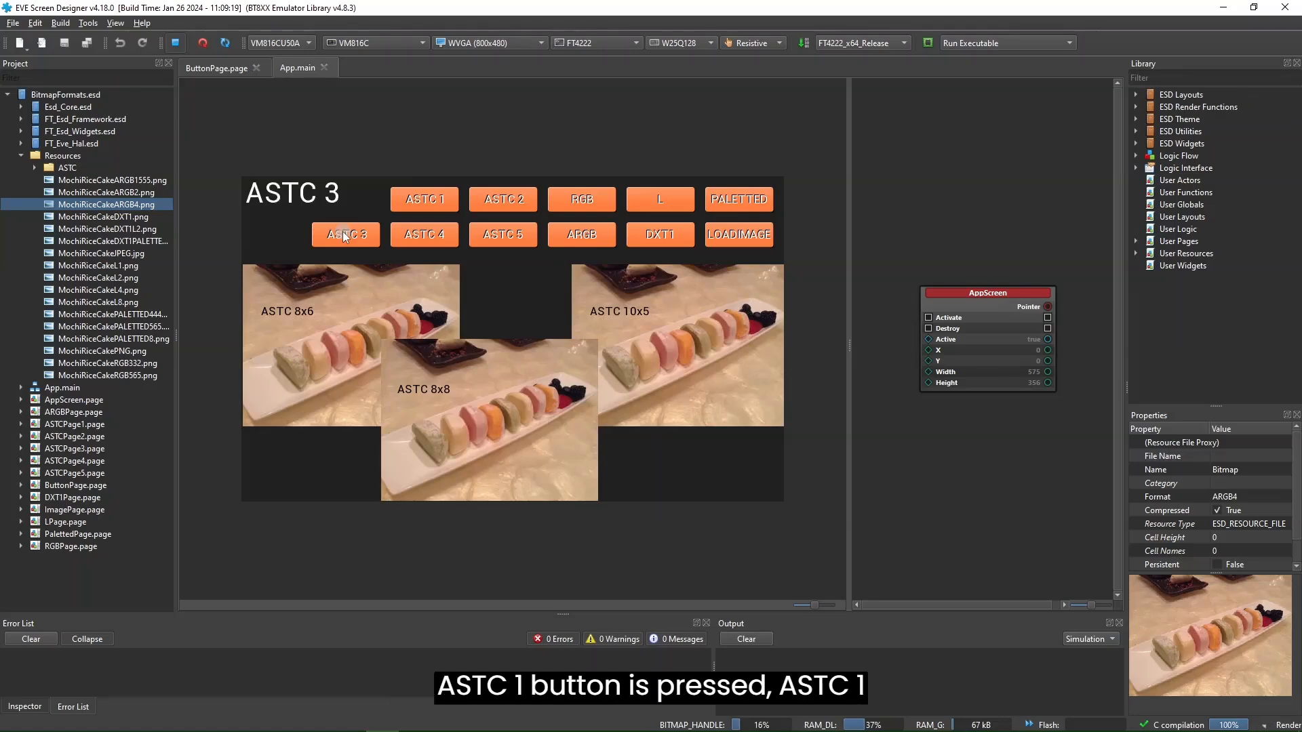
- Display the ASTC 1, 4, 2 and 5, RGB, ARGB, L, DXT1, PALETTED and LOADIMAGE pages in the running bitmap format simulation
left_click(411, 204)
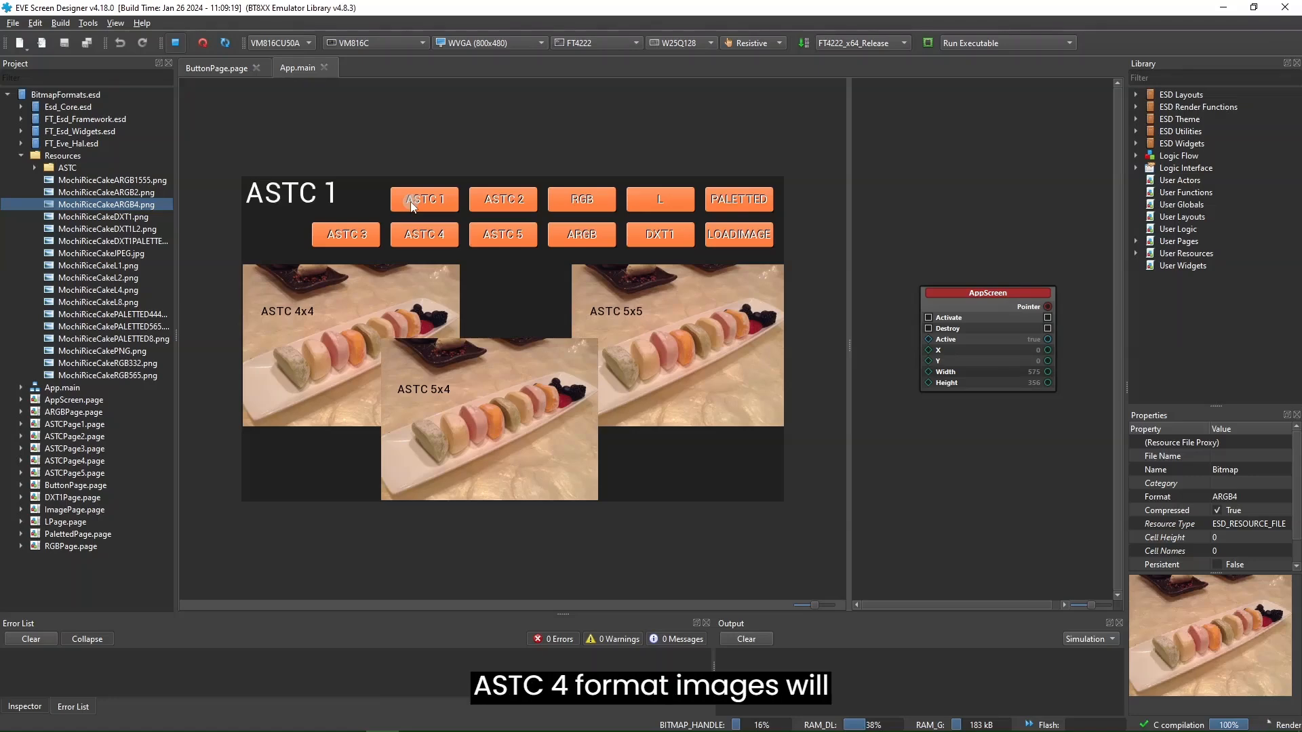
left_click(417, 235)
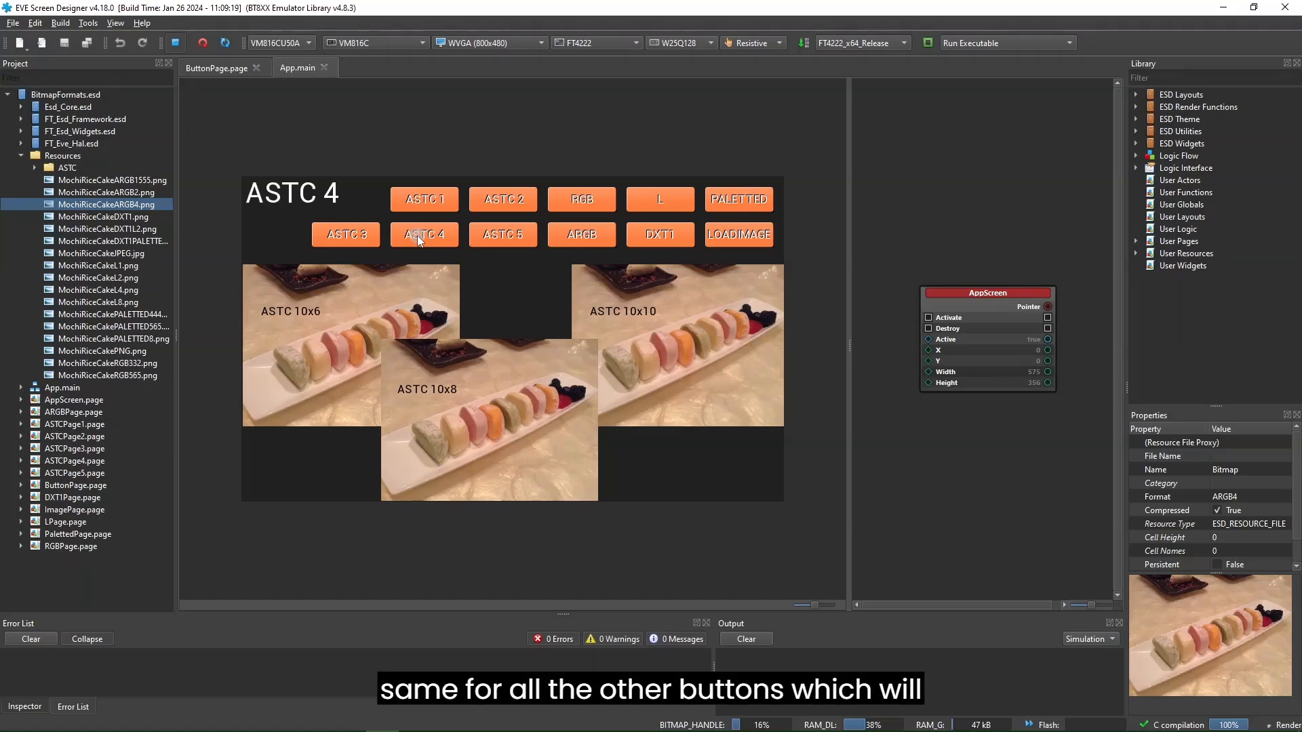
left_click(502, 201)
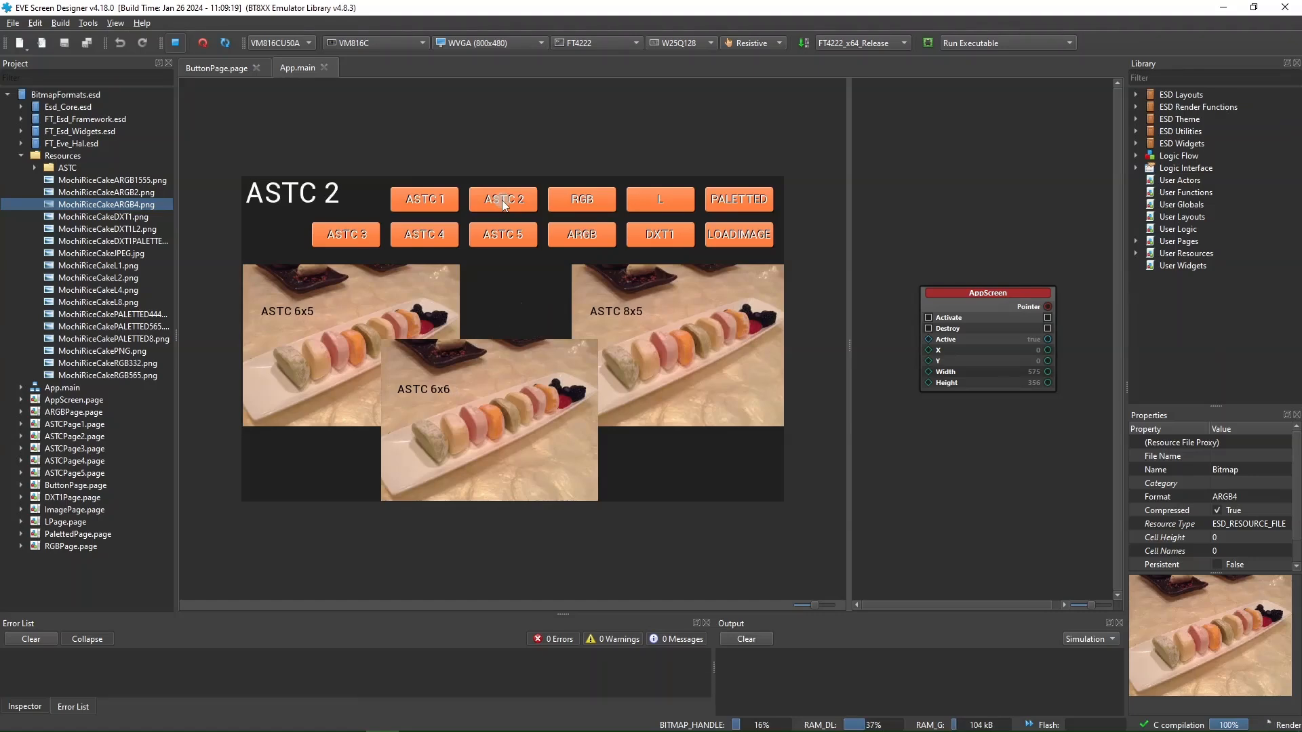
left_click(509, 234)
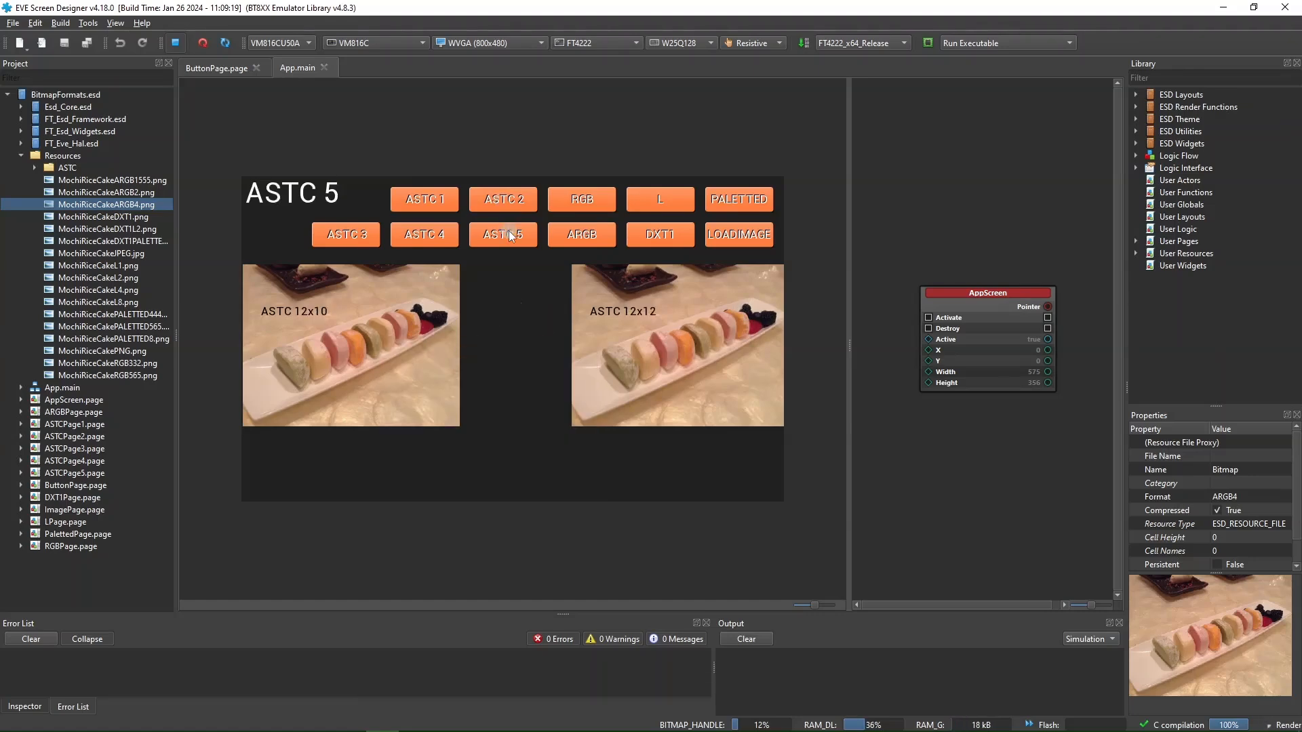
left_click(580, 199)
left_click(580, 235)
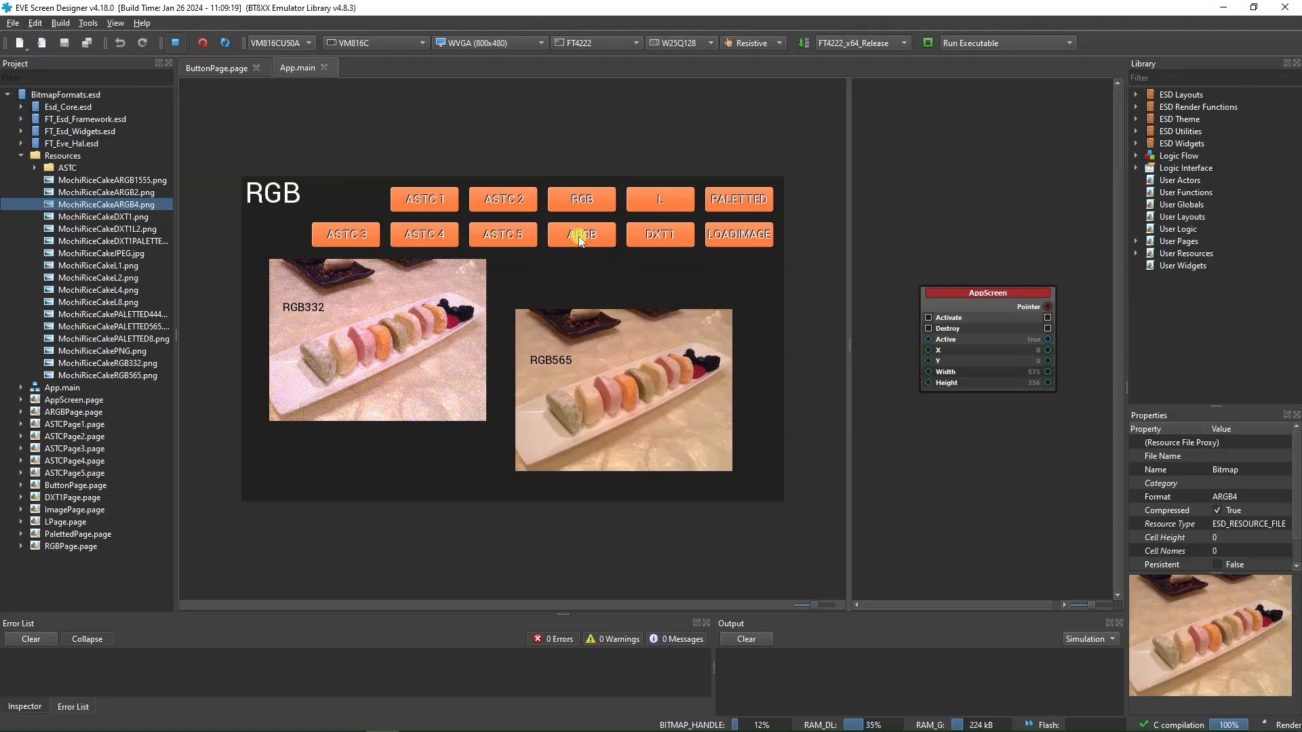
left_click(657, 199)
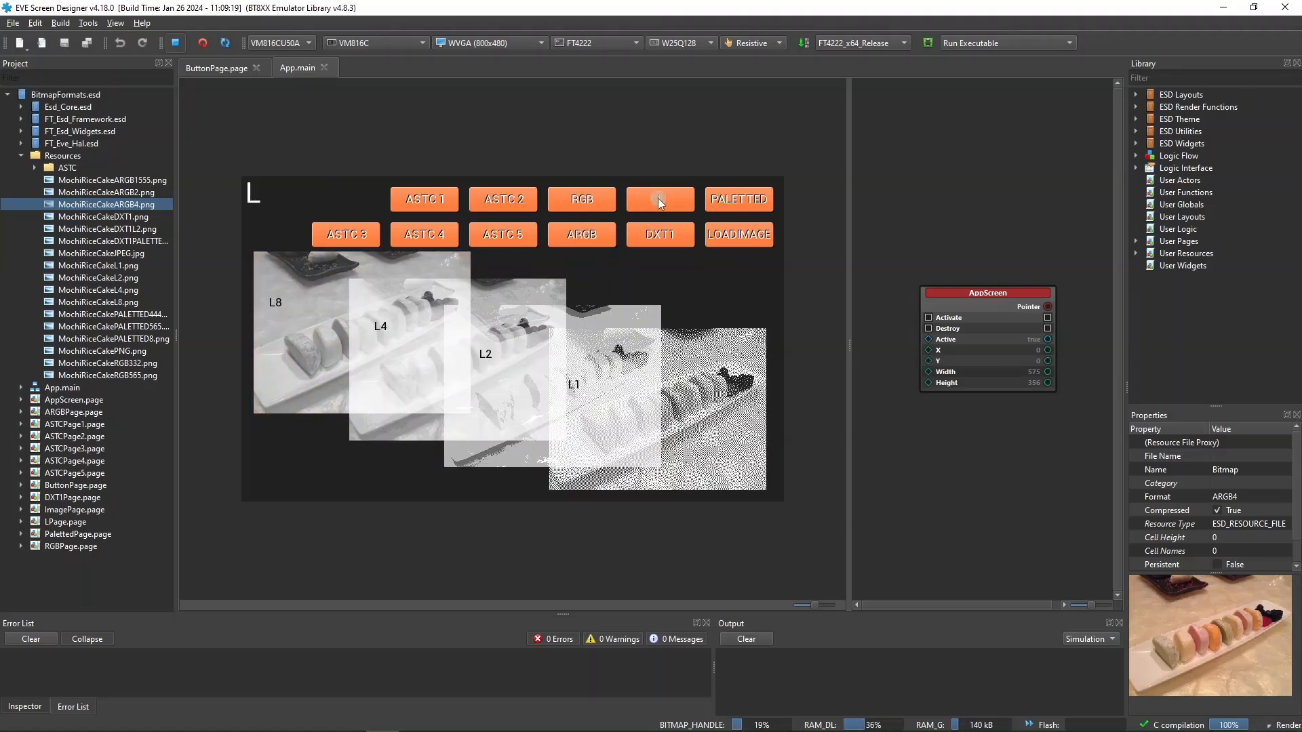
left_click(660, 236)
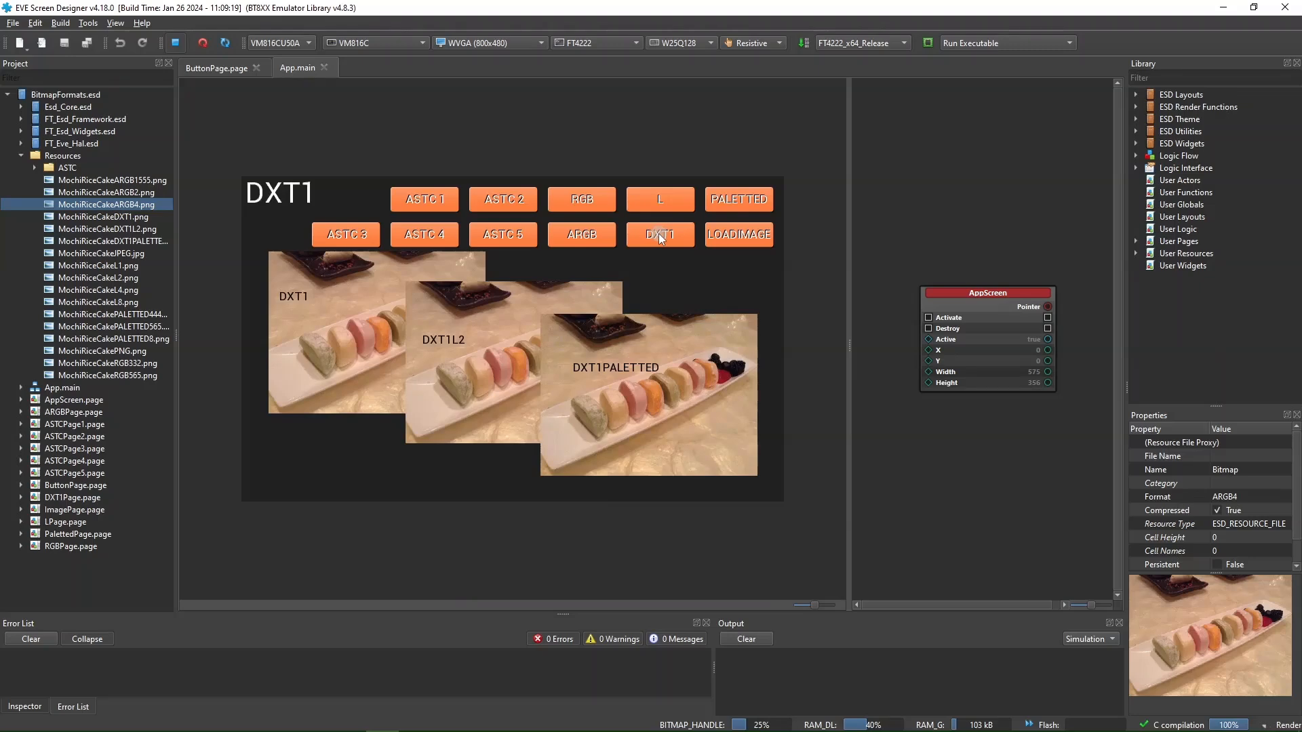
left_click(740, 201)
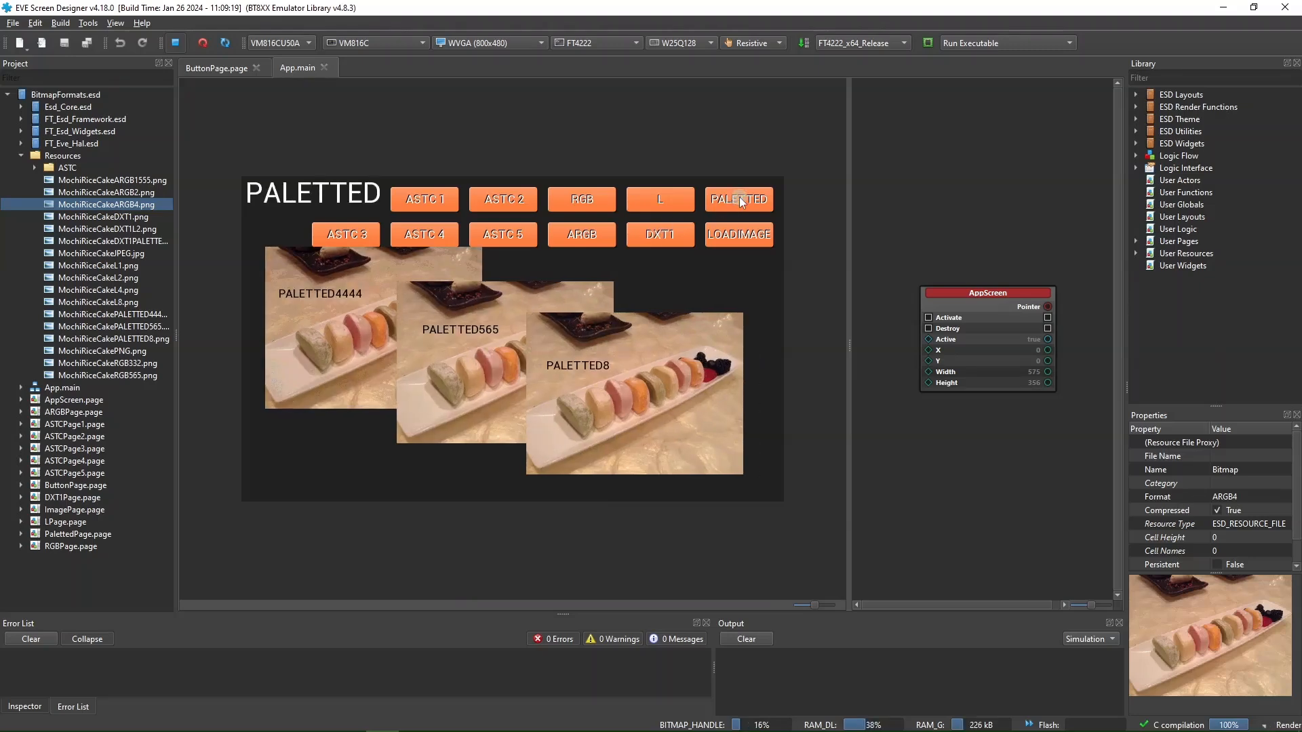
left_click(734, 235)
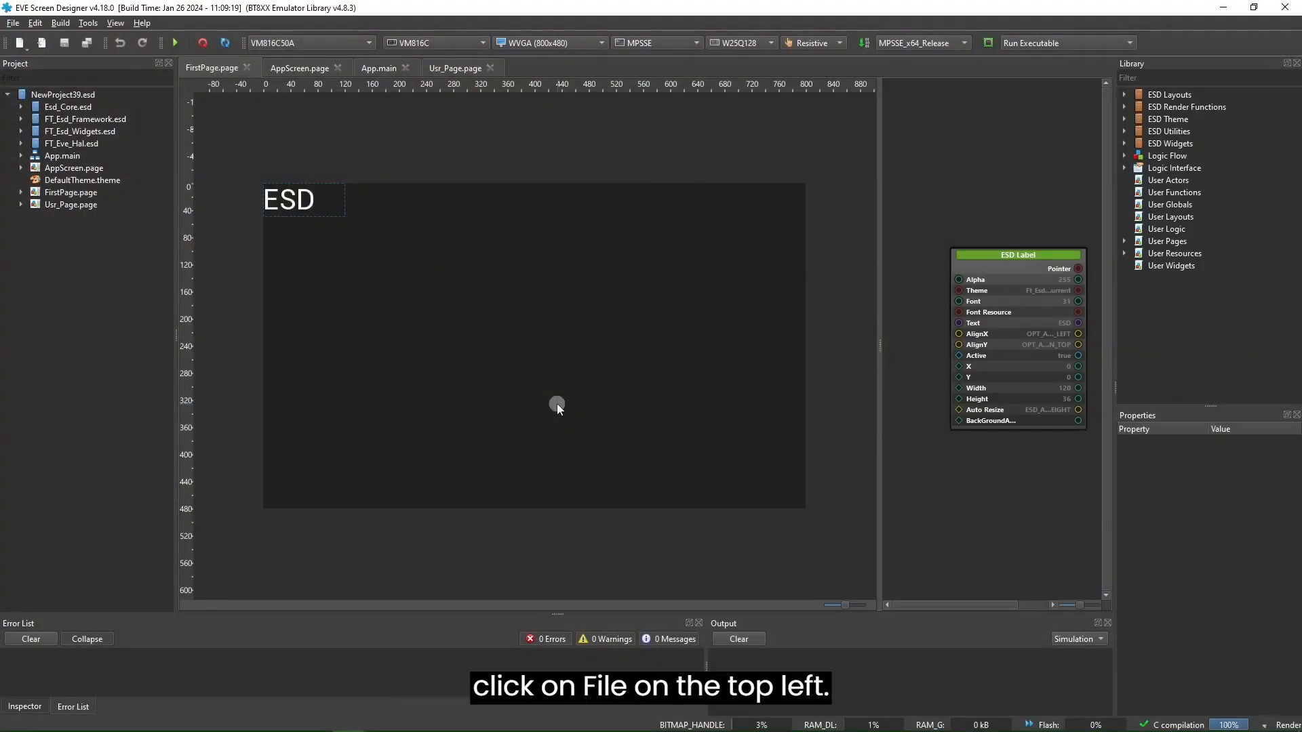
- Add all MochiRiceCake images from the Bitmap Images folder on drive C to the project, leaving out the ASTC subfolder
left_click(13, 24)
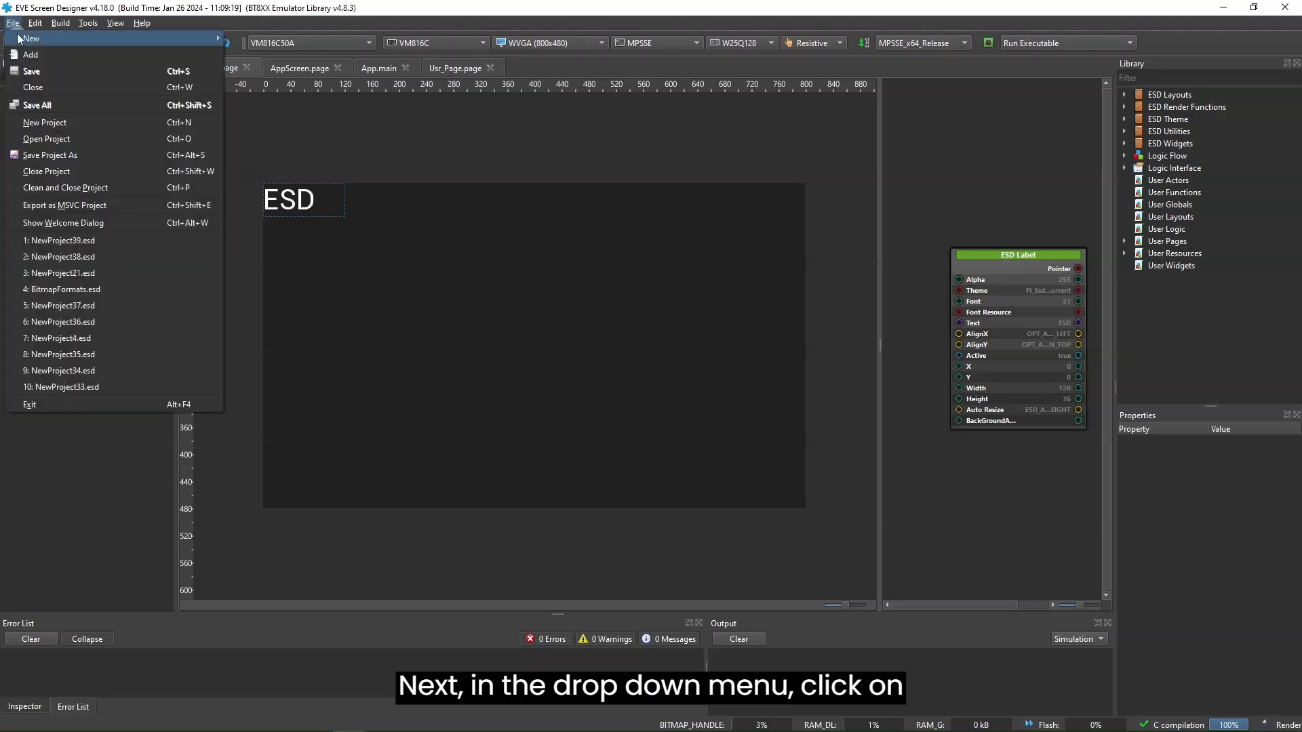
left_click(51, 54)
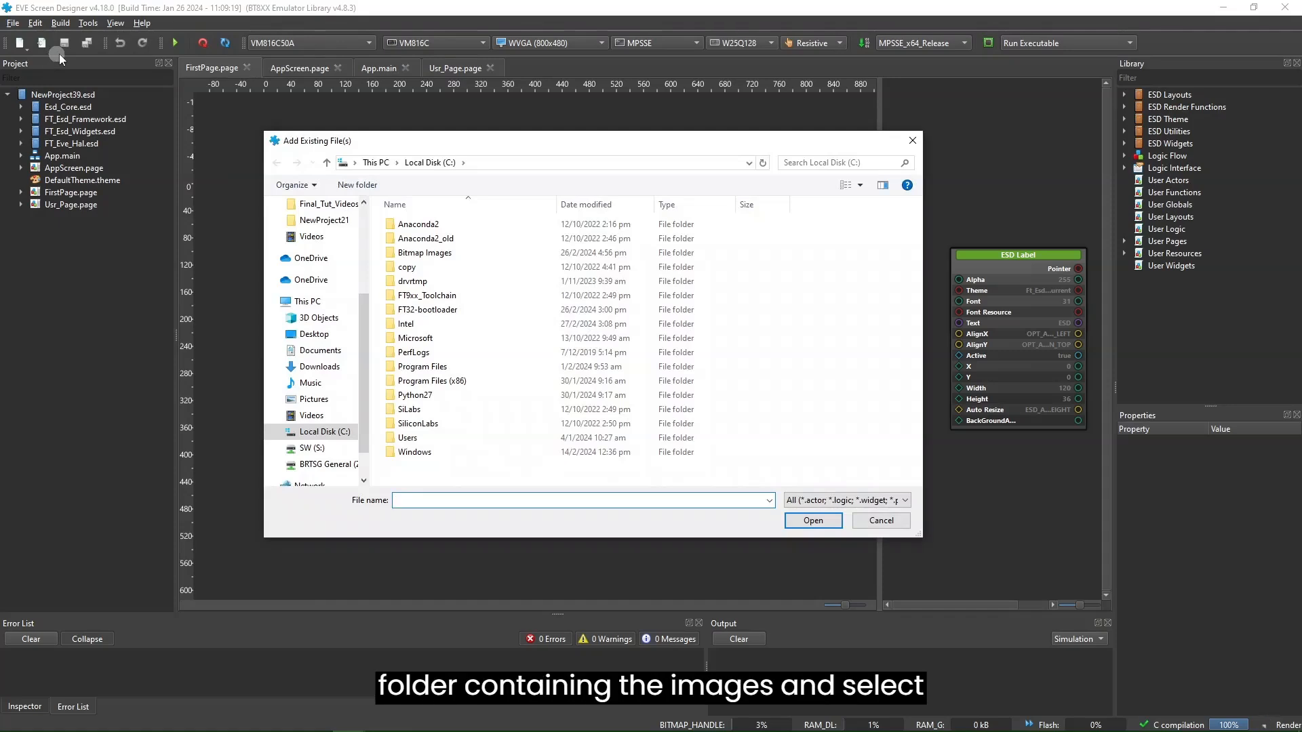
double_click(461, 253)
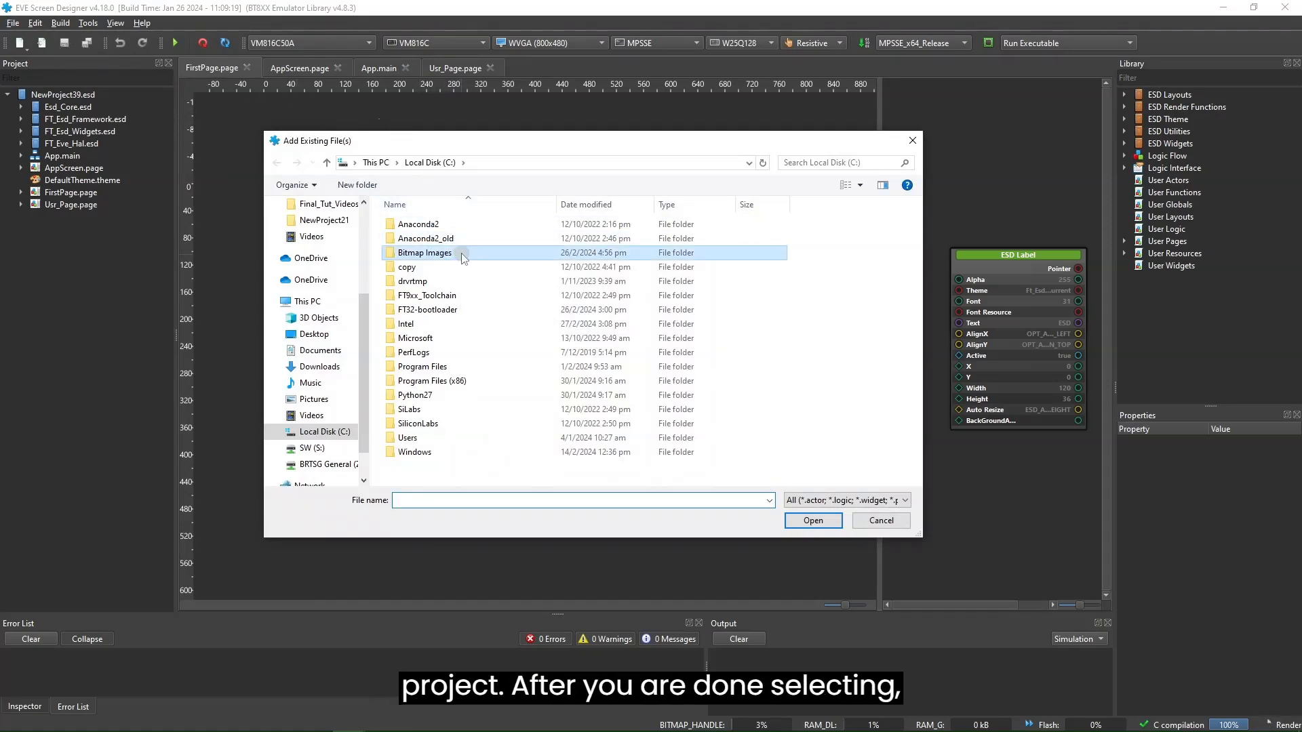
left_click(462, 254)
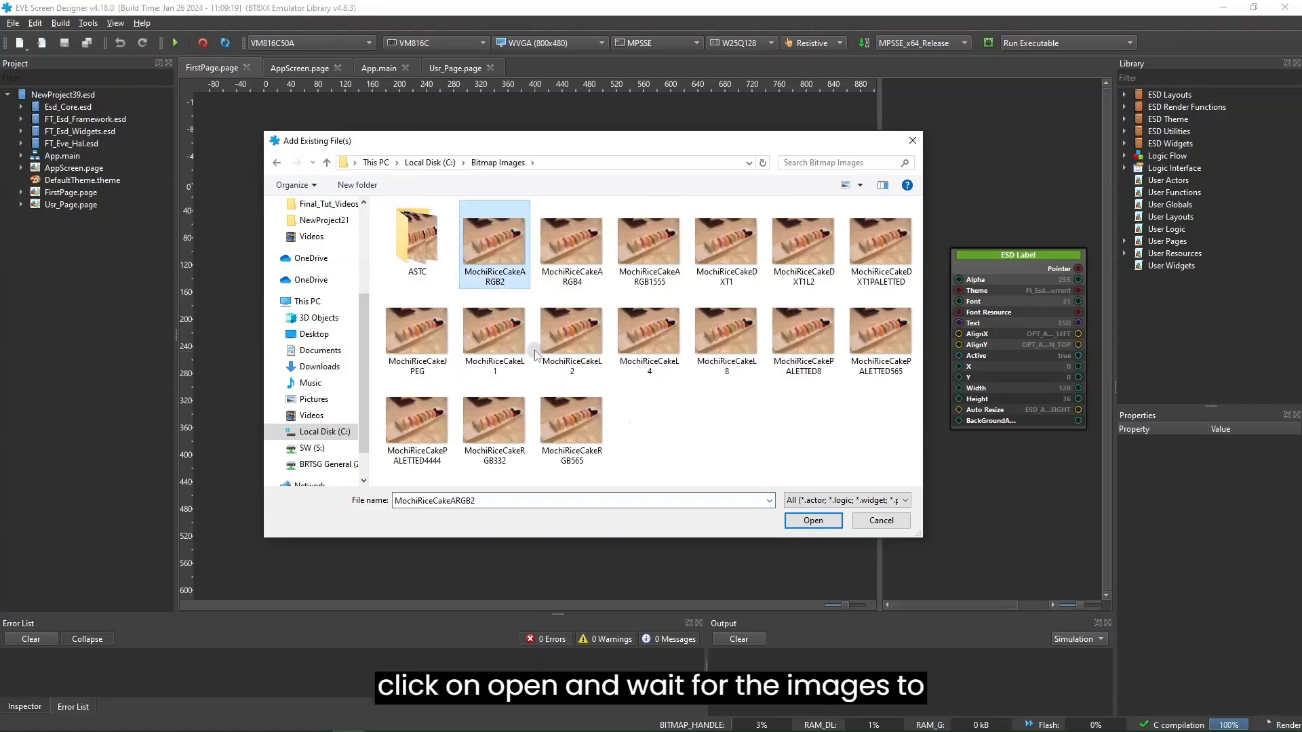
left_click(564, 248, "ctrl")
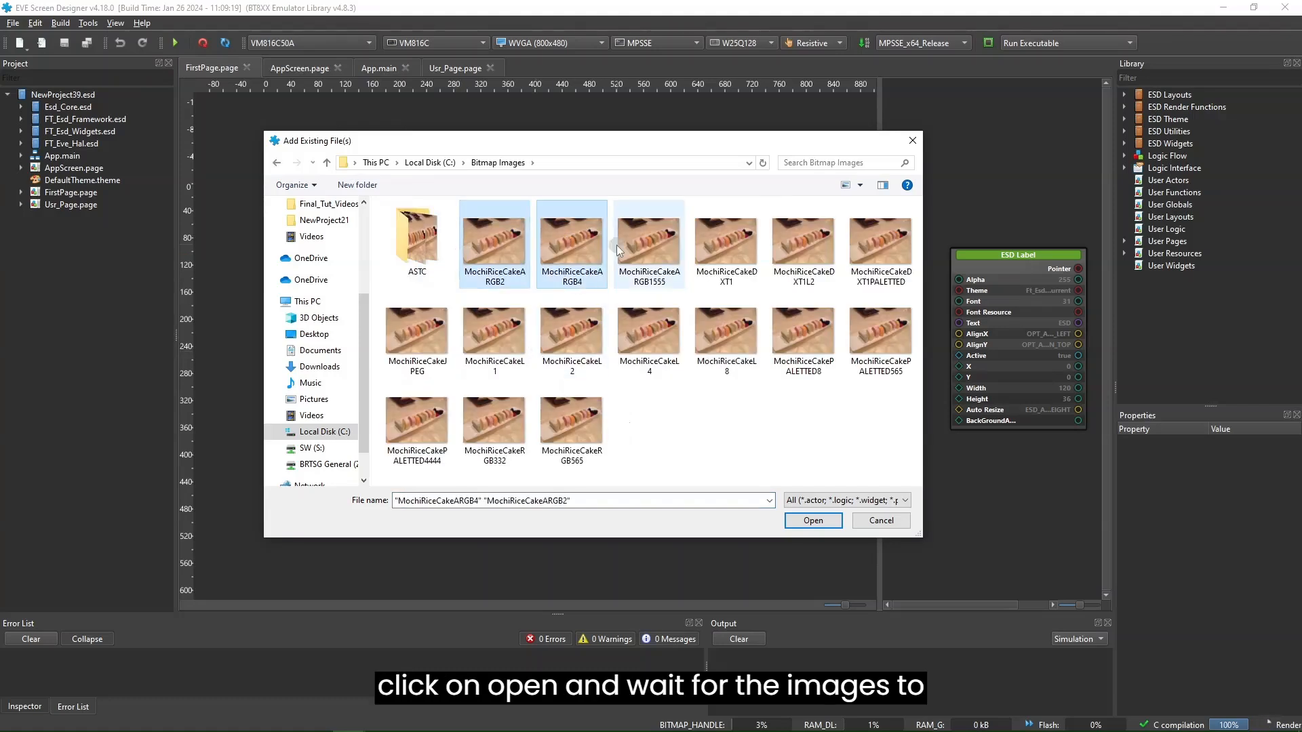
key("shift+Down")
key("shift+Down")
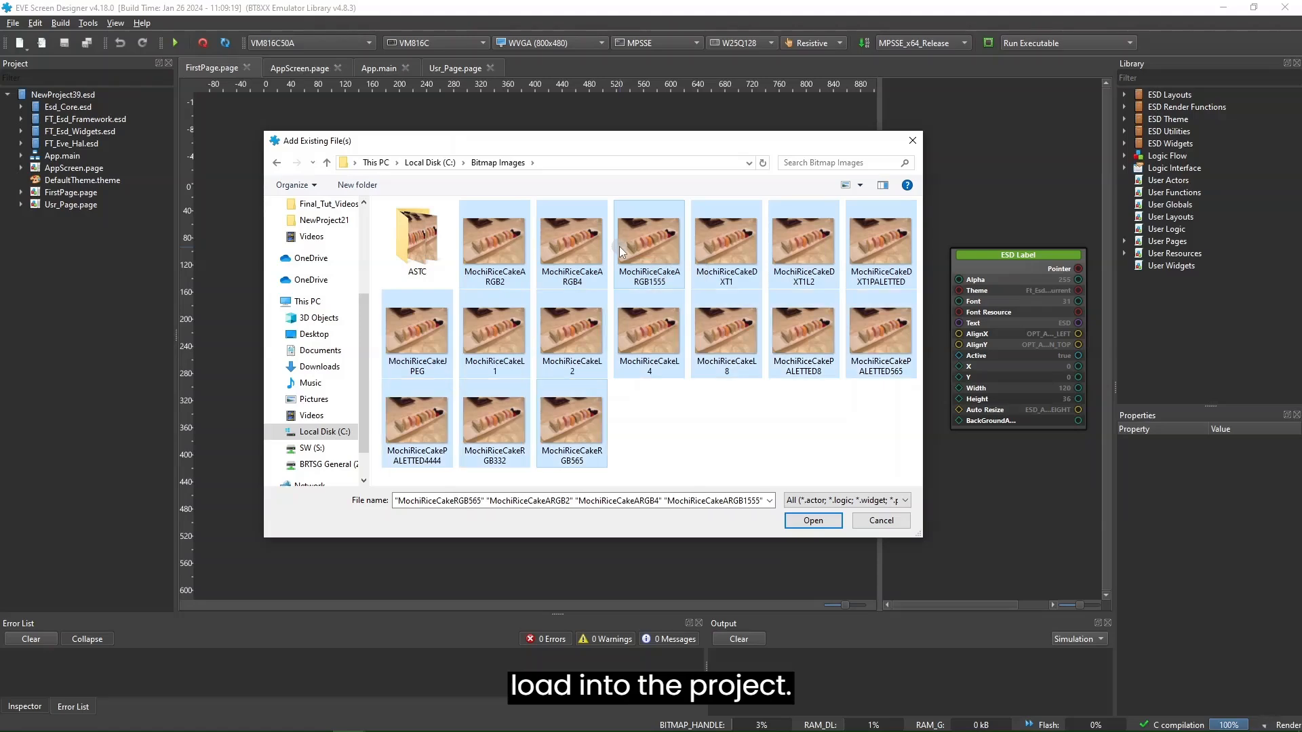
left_click(813, 521)
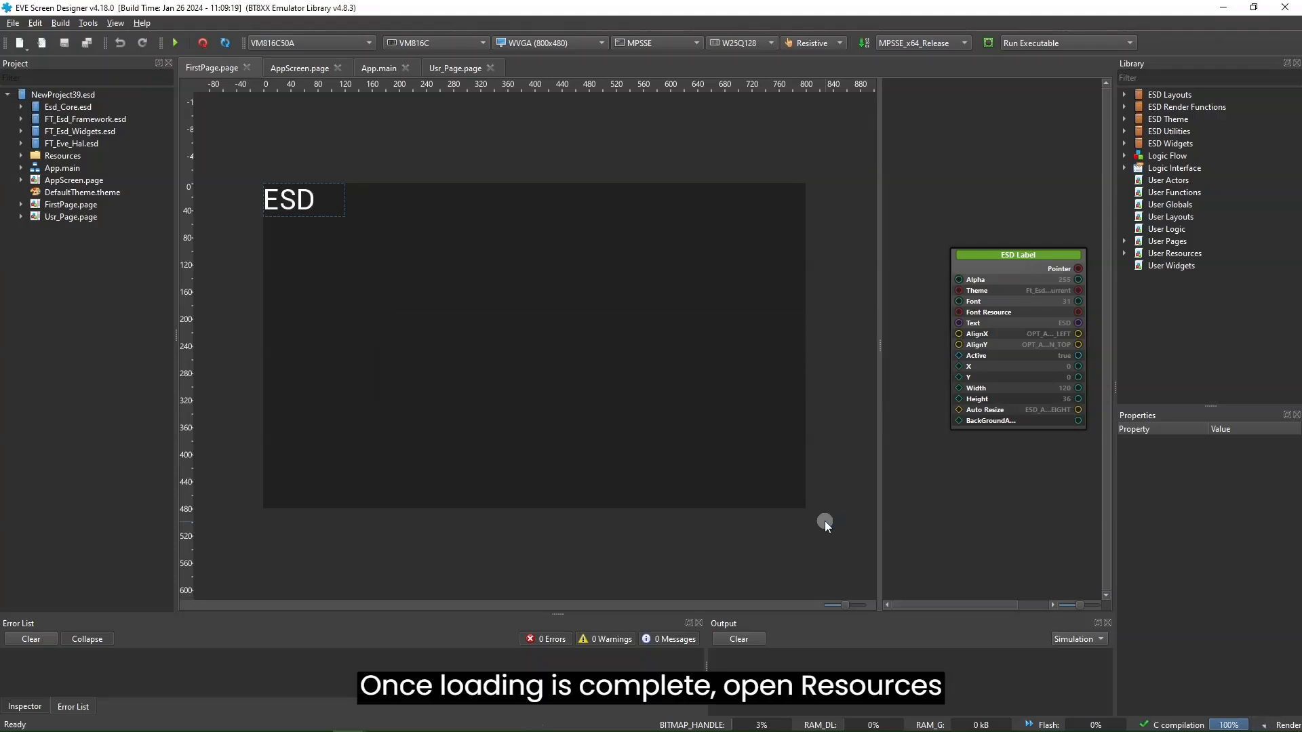
- Expand the project's Resources folder and create a subfolder named ASTC inside it
left_click(20, 156)
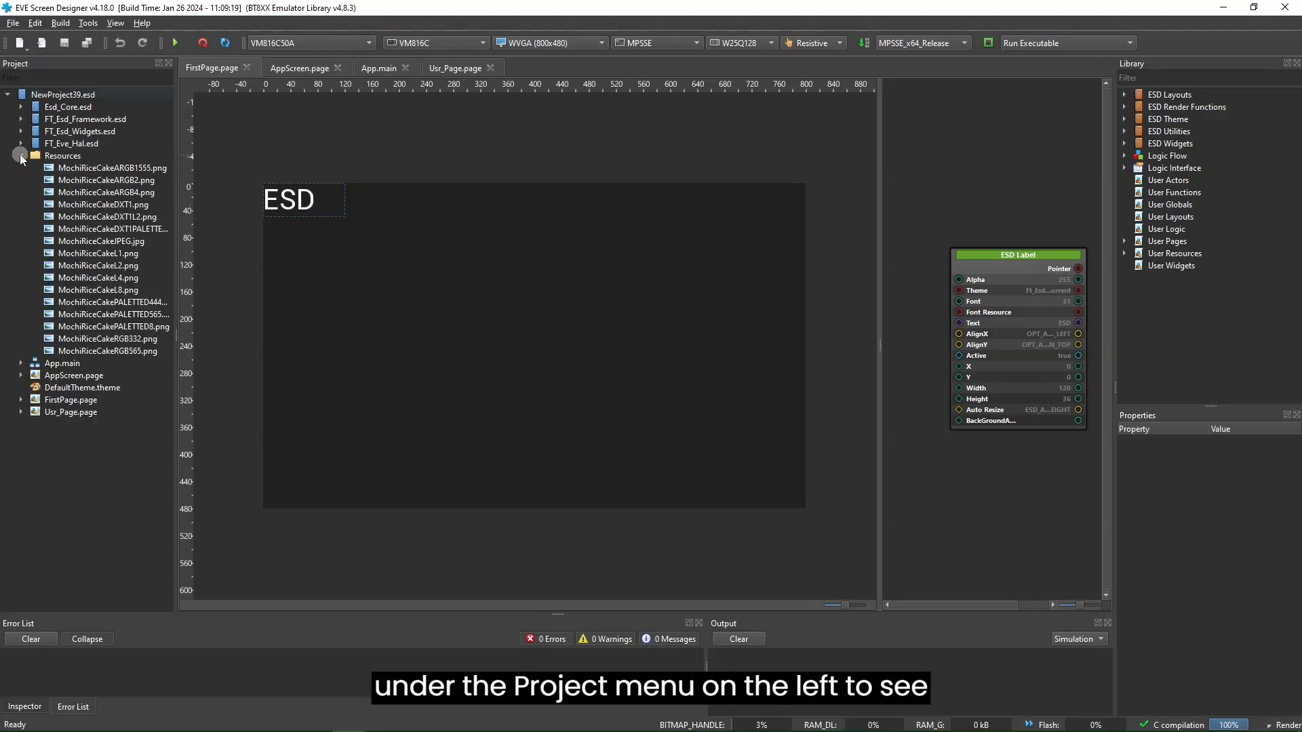
left_click(84, 157)
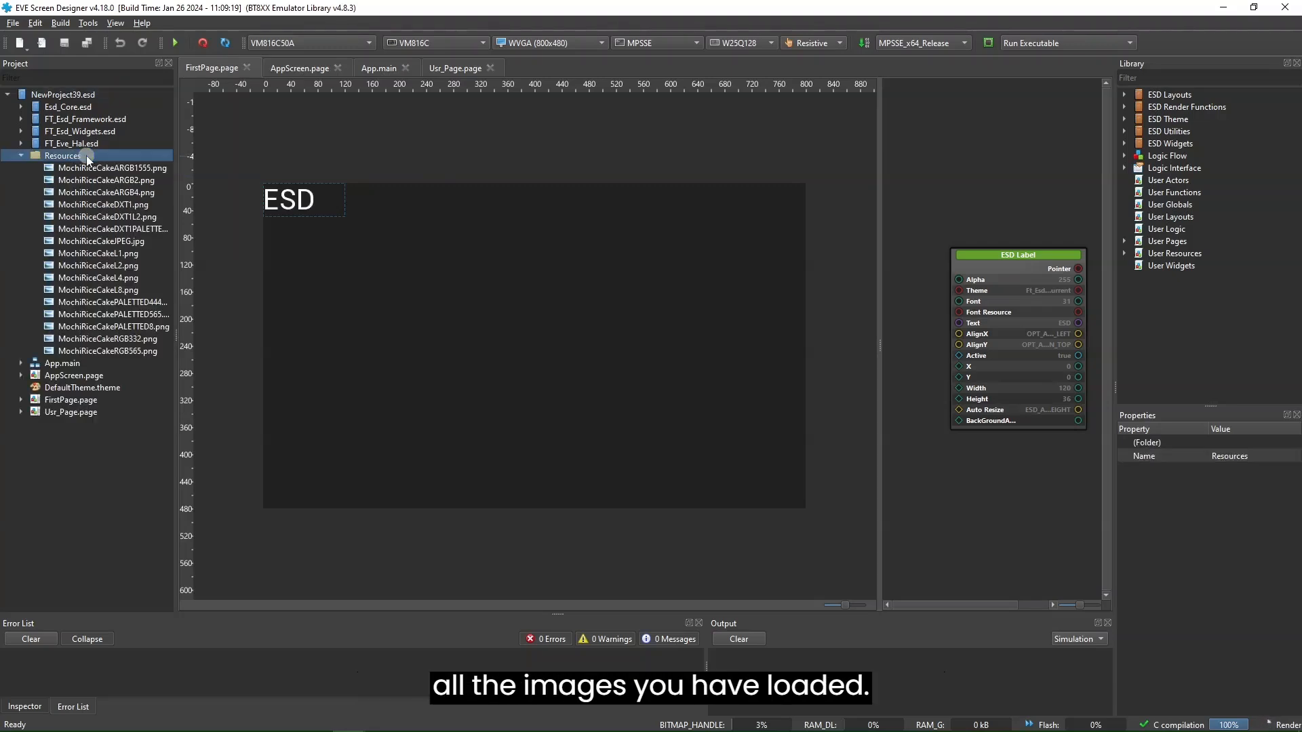
right_click(87, 156)
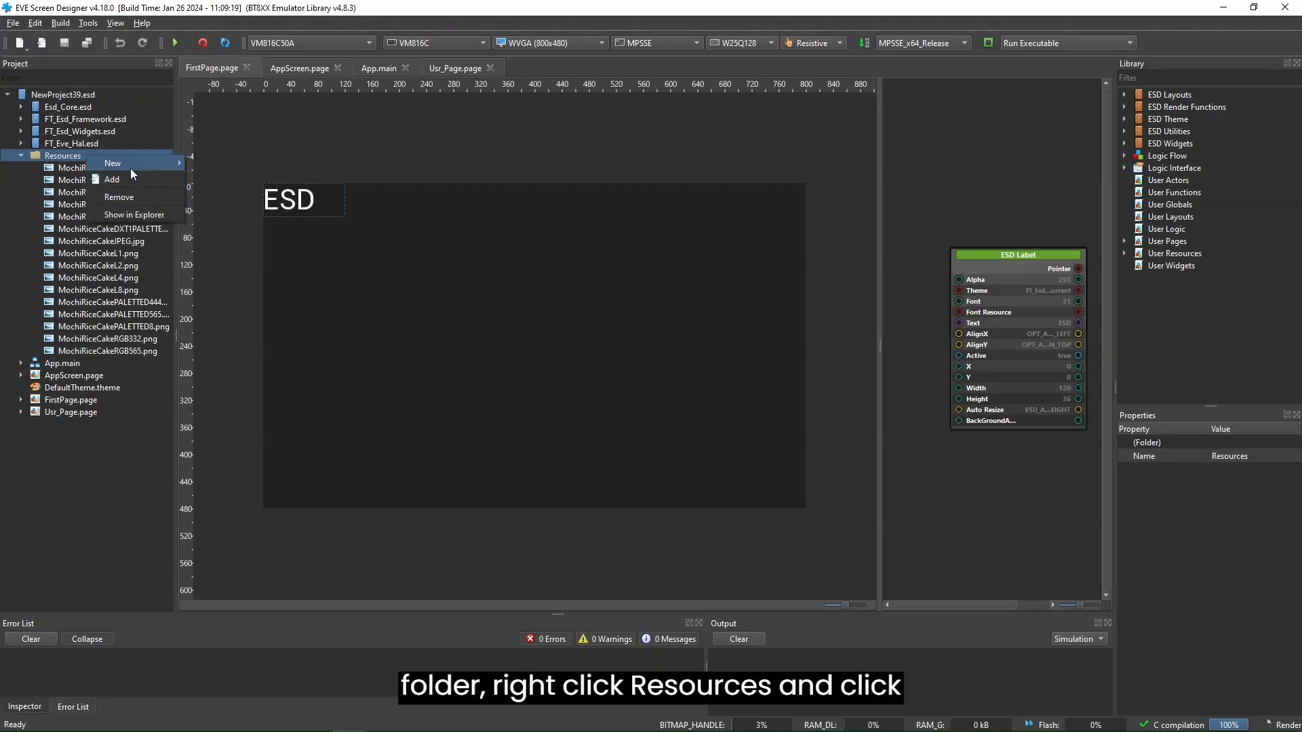
mouse_move(131, 167)
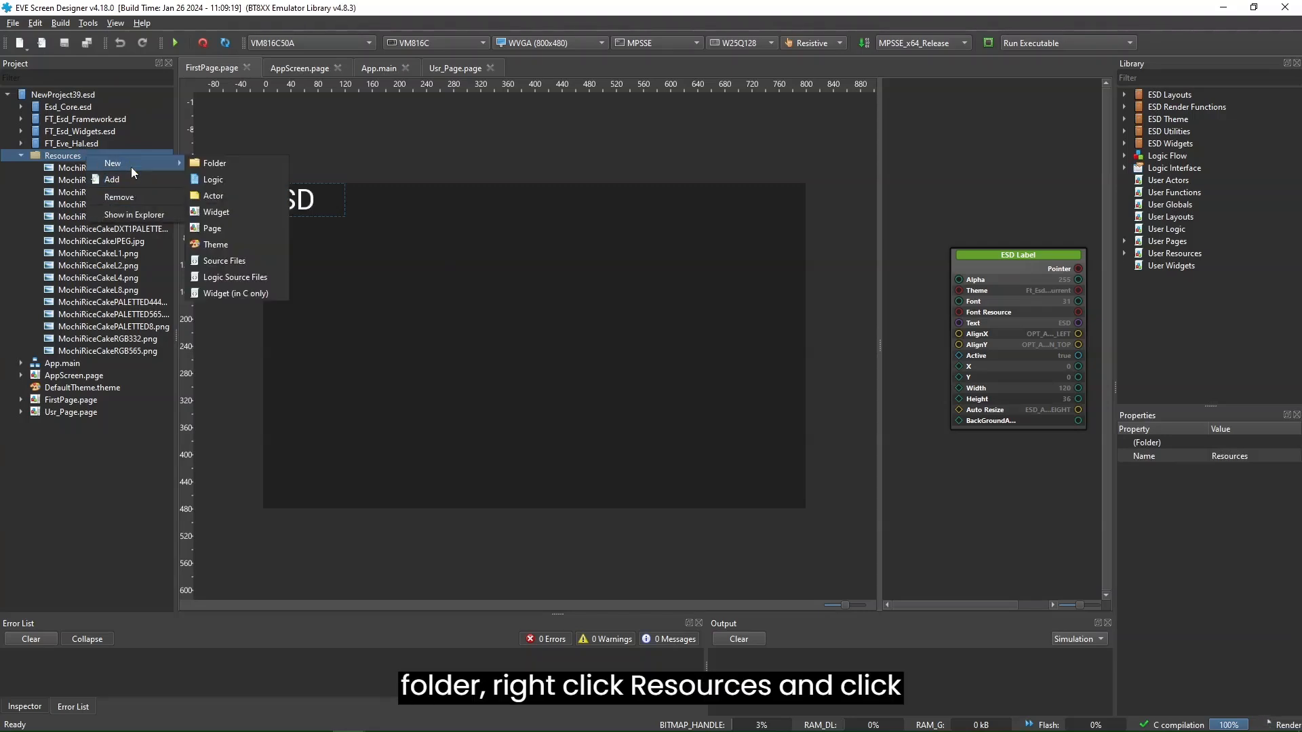
left_click(202, 164)
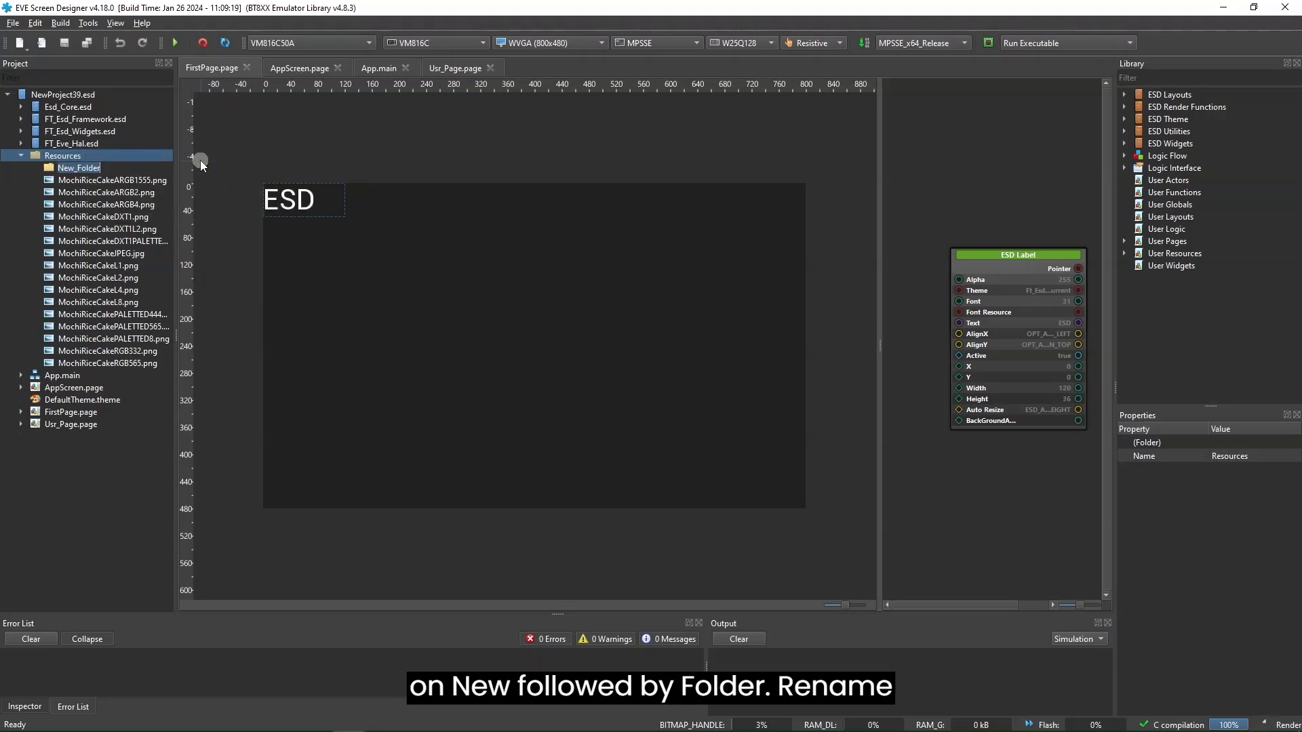
type("ASTC")
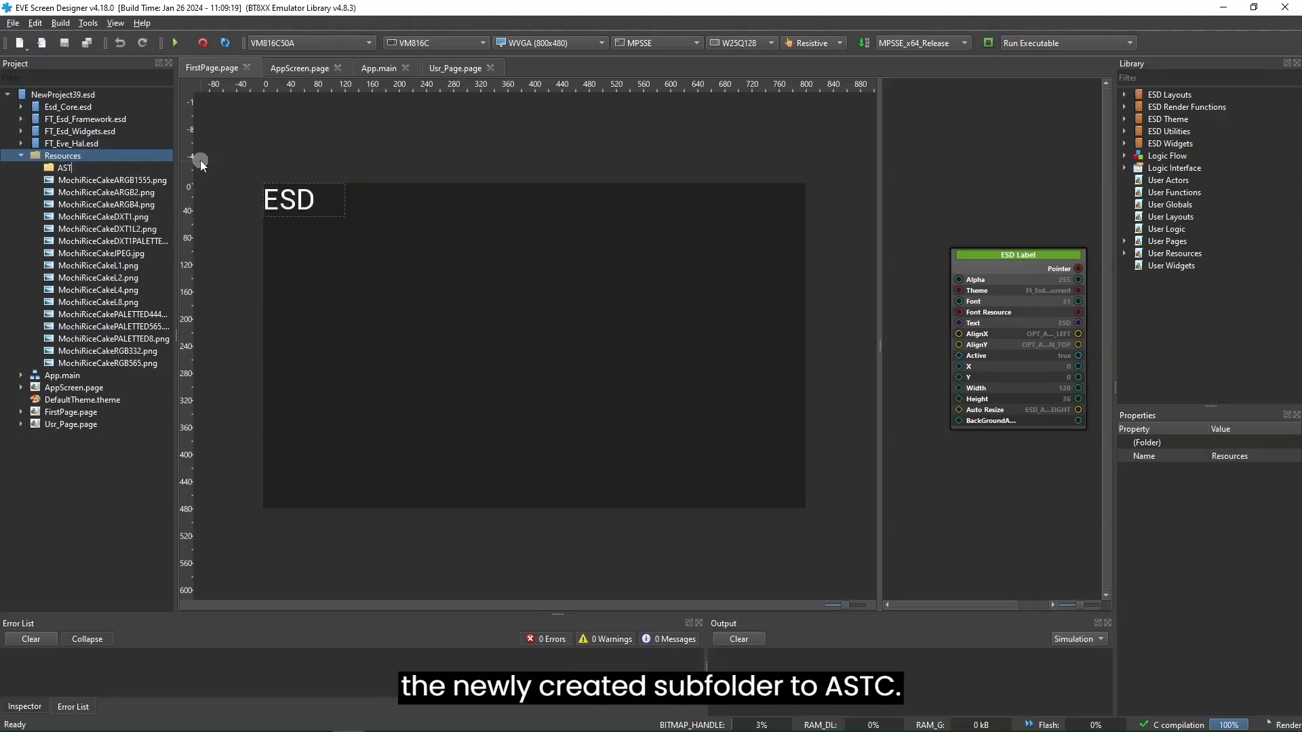
left_click(74, 476)
- Add all the Mochi images, from Mochi_4x4 to Mochi_12x12, from the Bitmap Images\ASTC folder to the project
left_click(75, 165)
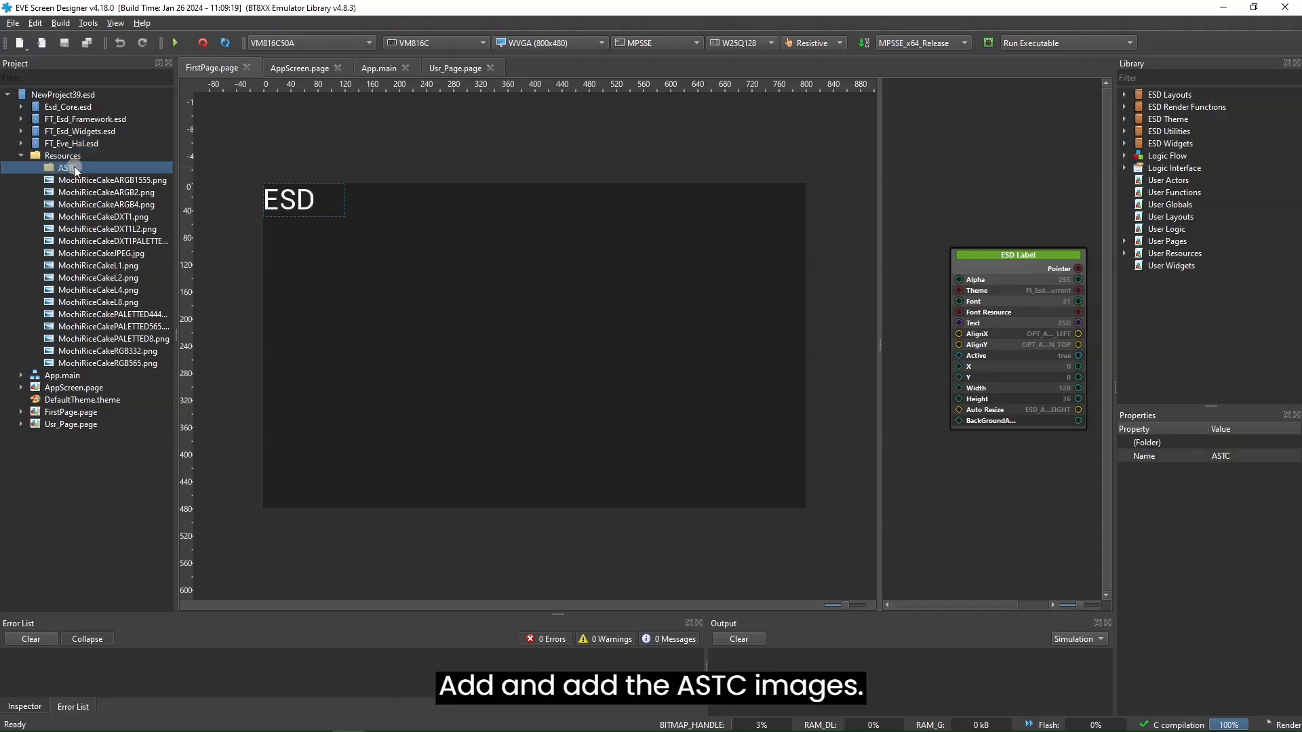
right_click(74, 166)
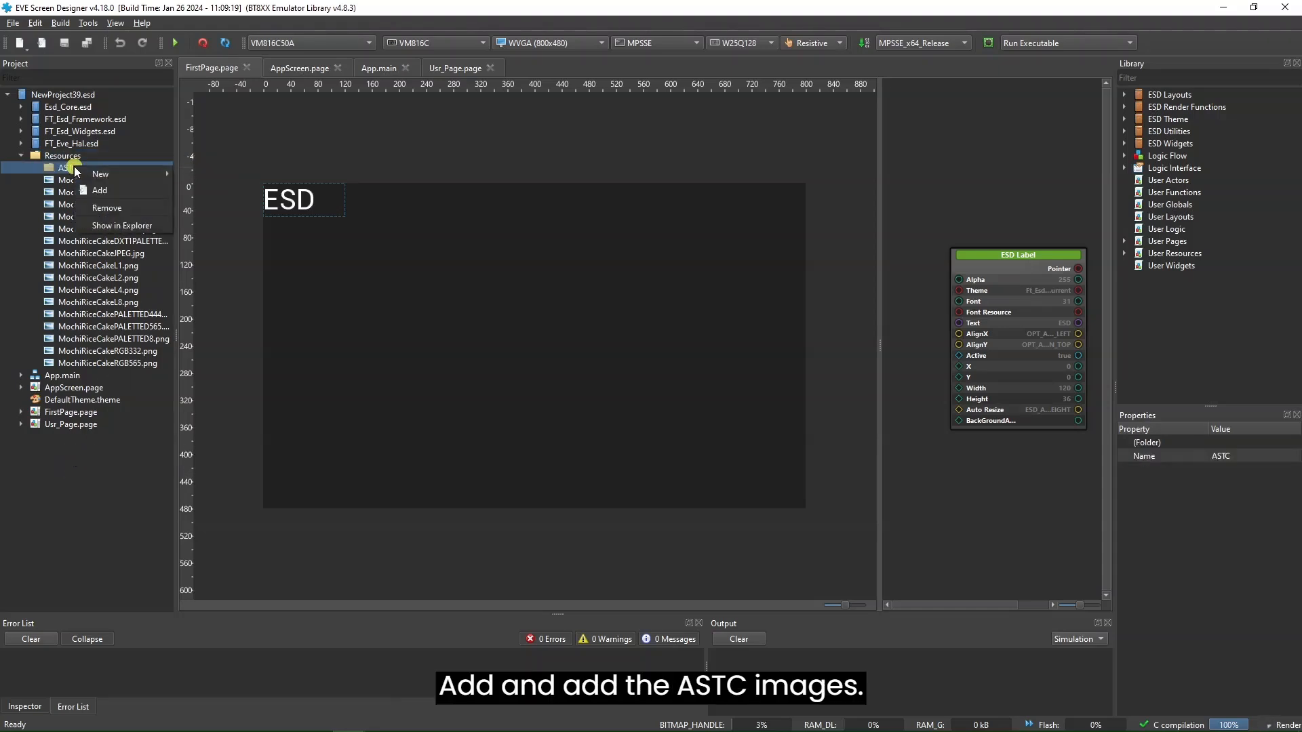
left_click(123, 193)
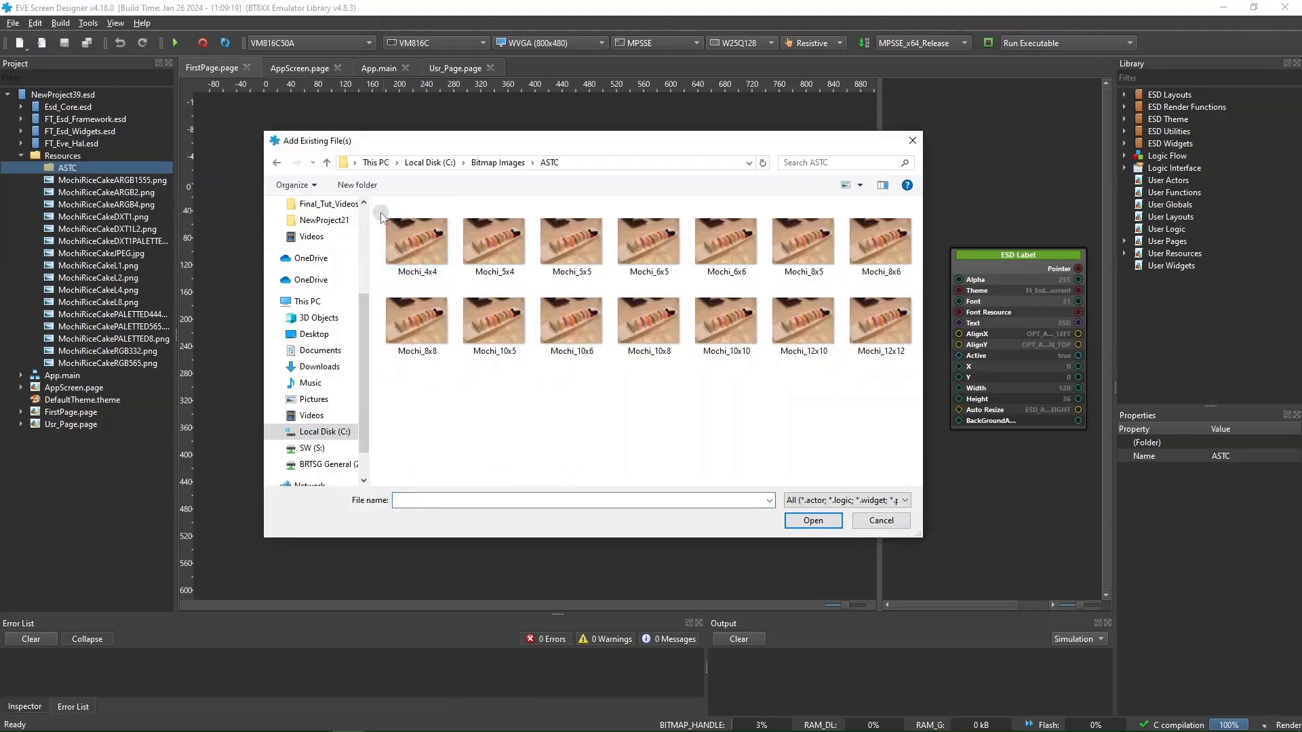
left_click_drag(380, 211, 902, 393)
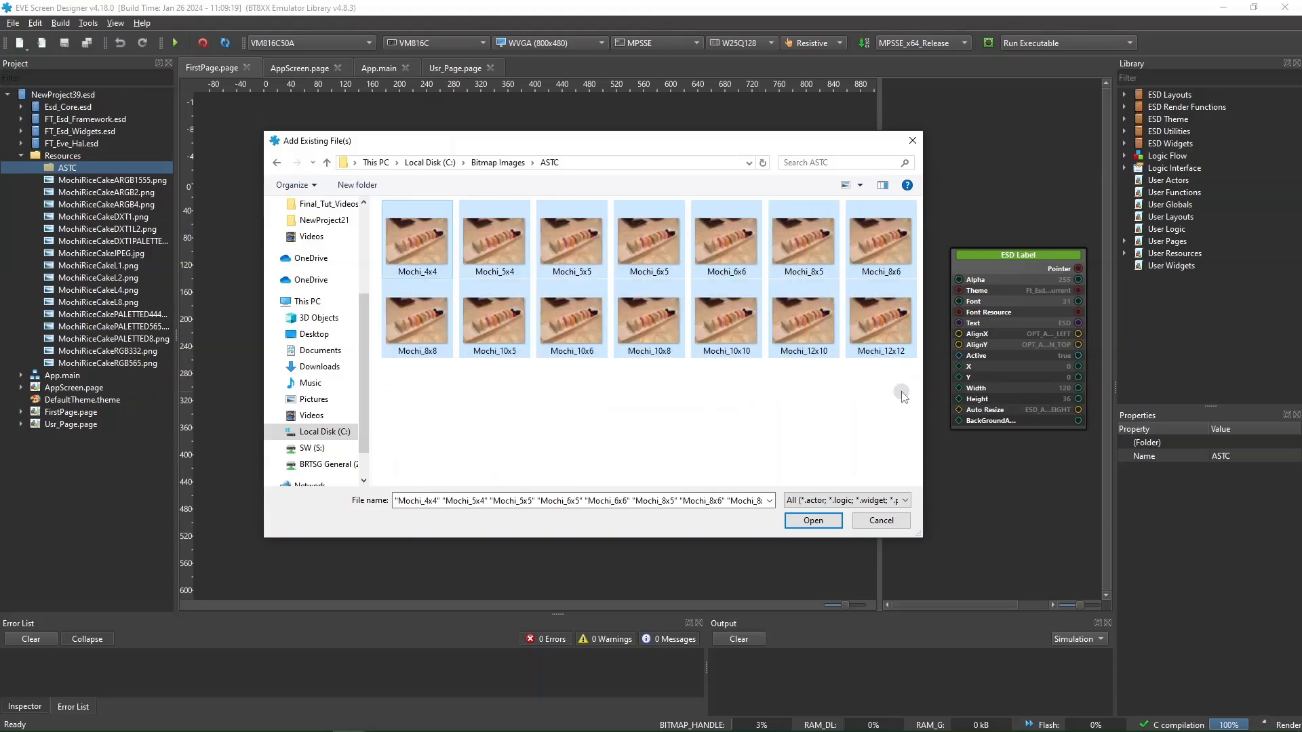
left_click(829, 521)
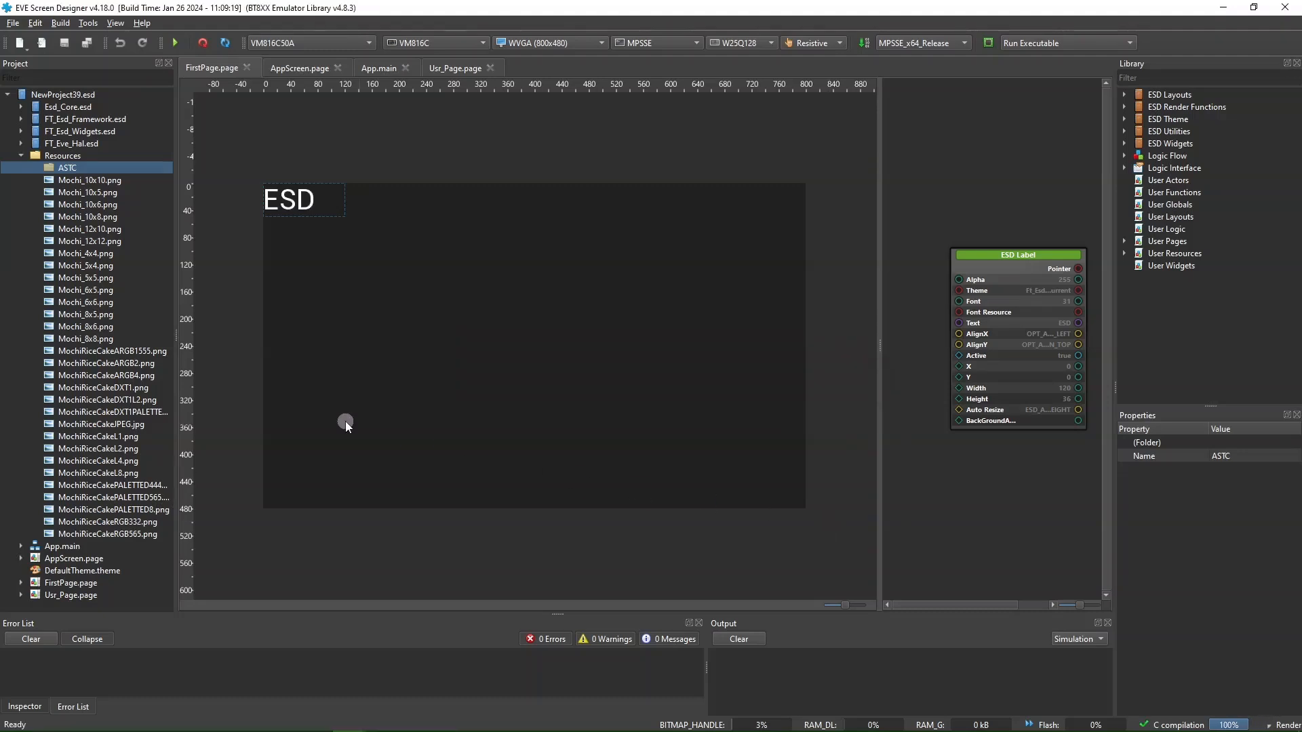
- Move all the imported ASTC images, Mochi_10x10.png through Mochi_8x8.png, into the ASTC subfolder and expand it
left_click(120, 338)
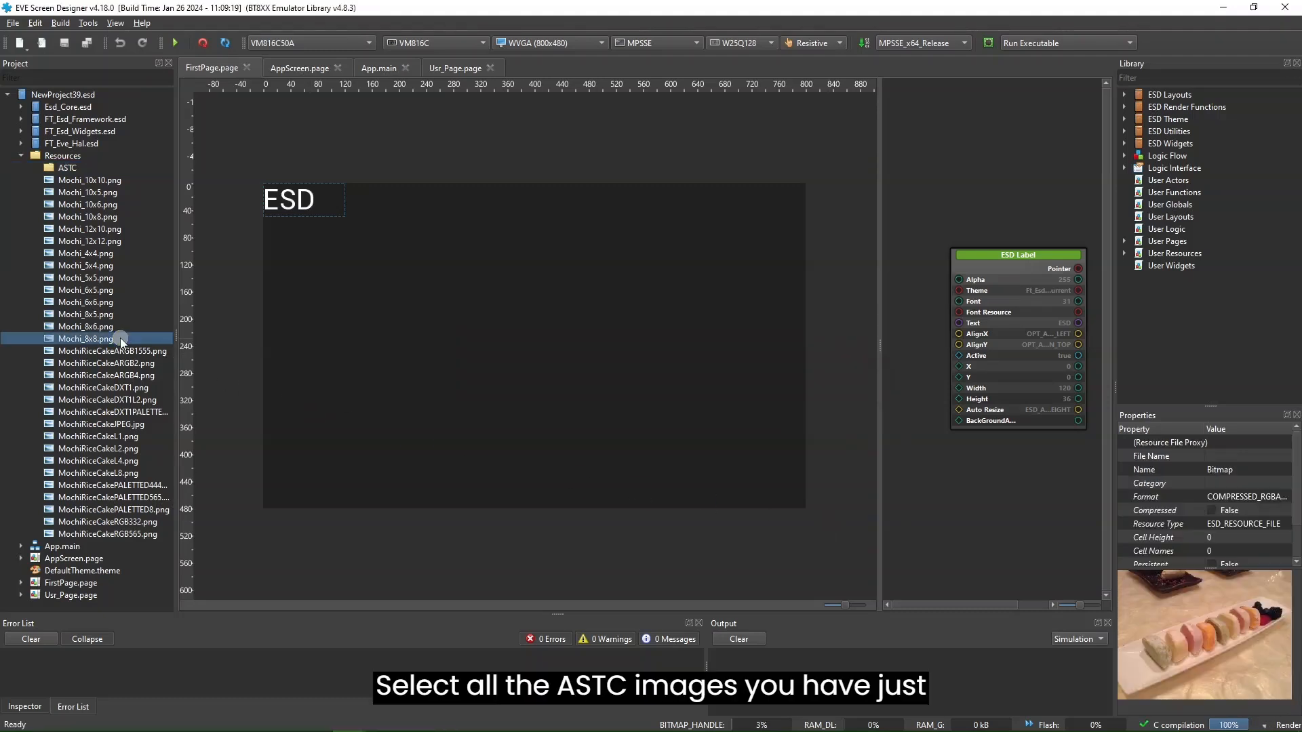
left_click(118, 325, "shift")
key("shift+Up")
key("shift+Up")
key("shift+Up")
key("shift+Up")
key("shift+Up")
key("shift+Up")
key("shift+Up")
key("shift+Up")
key("shift+Up")
key("shift+Up")
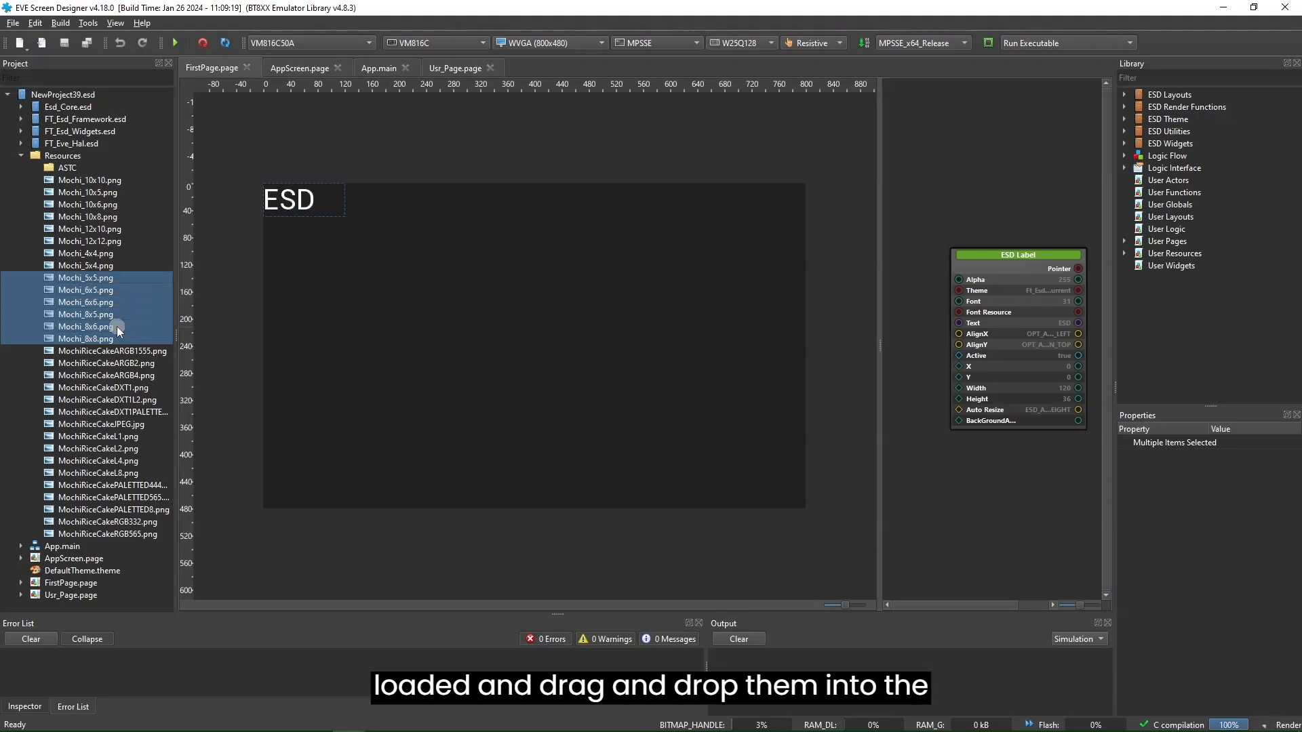
key("shift+Up")
key("shift+Up")
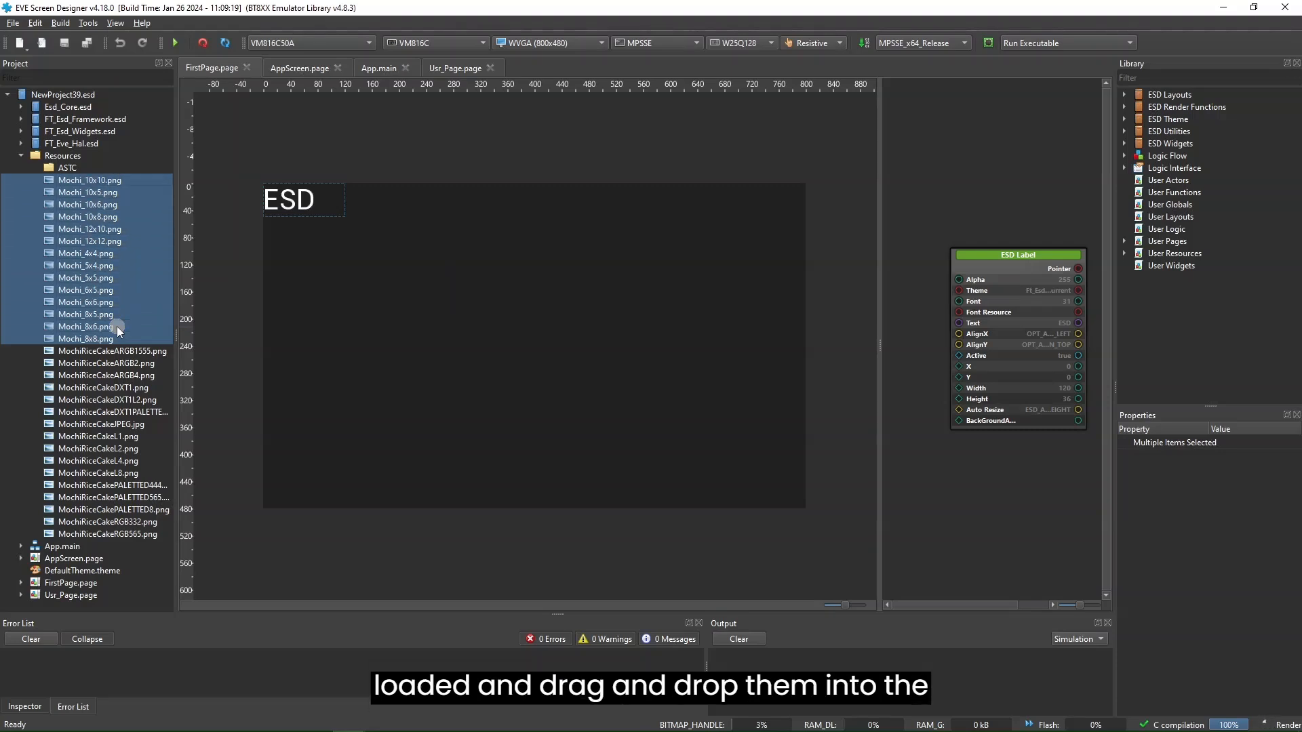
left_click_drag(114, 290, 75, 166)
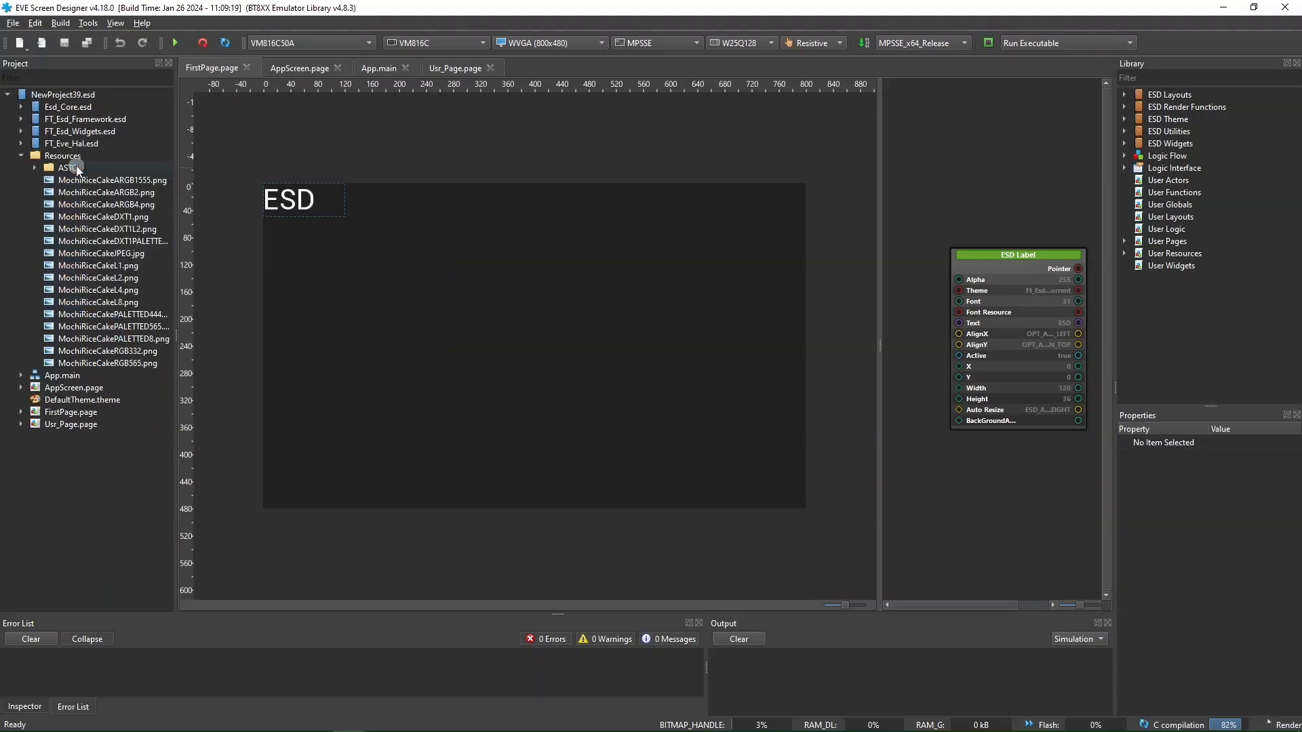
left_click(34, 168)
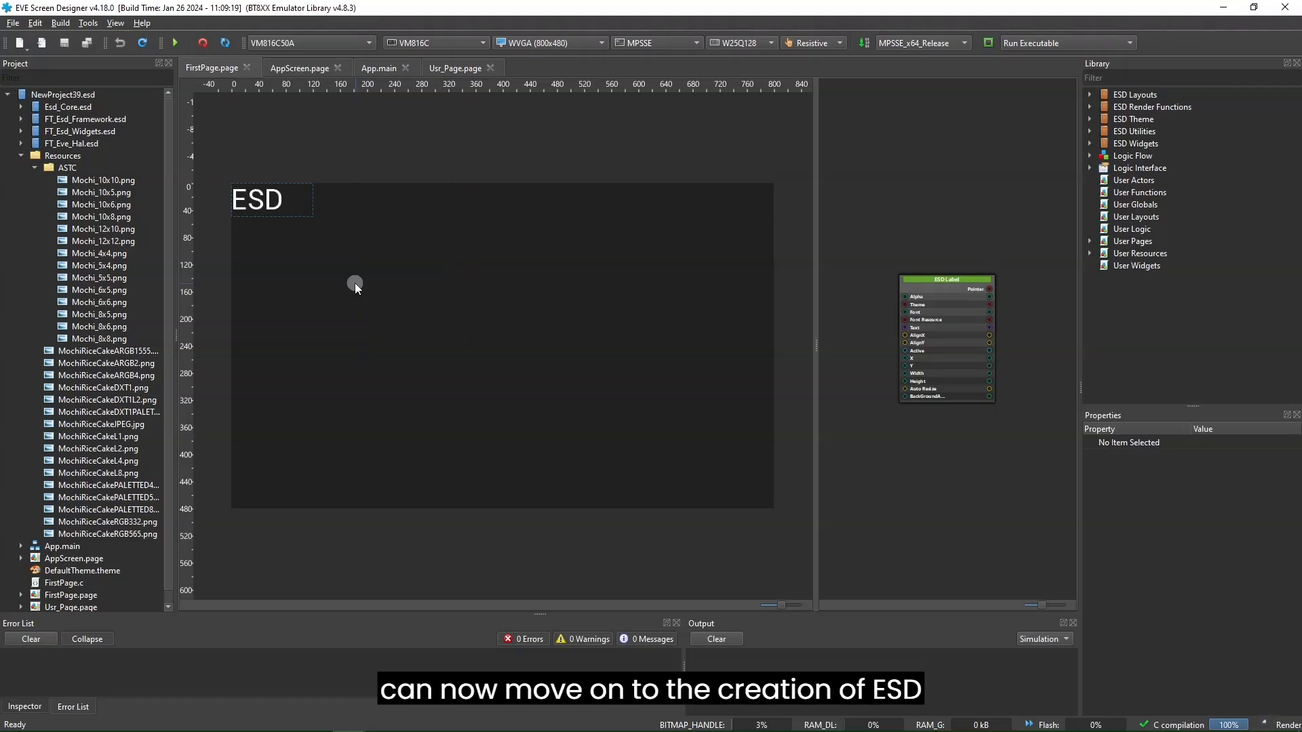
- Delete the default ESD label from FirstPage
left_click(297, 201)
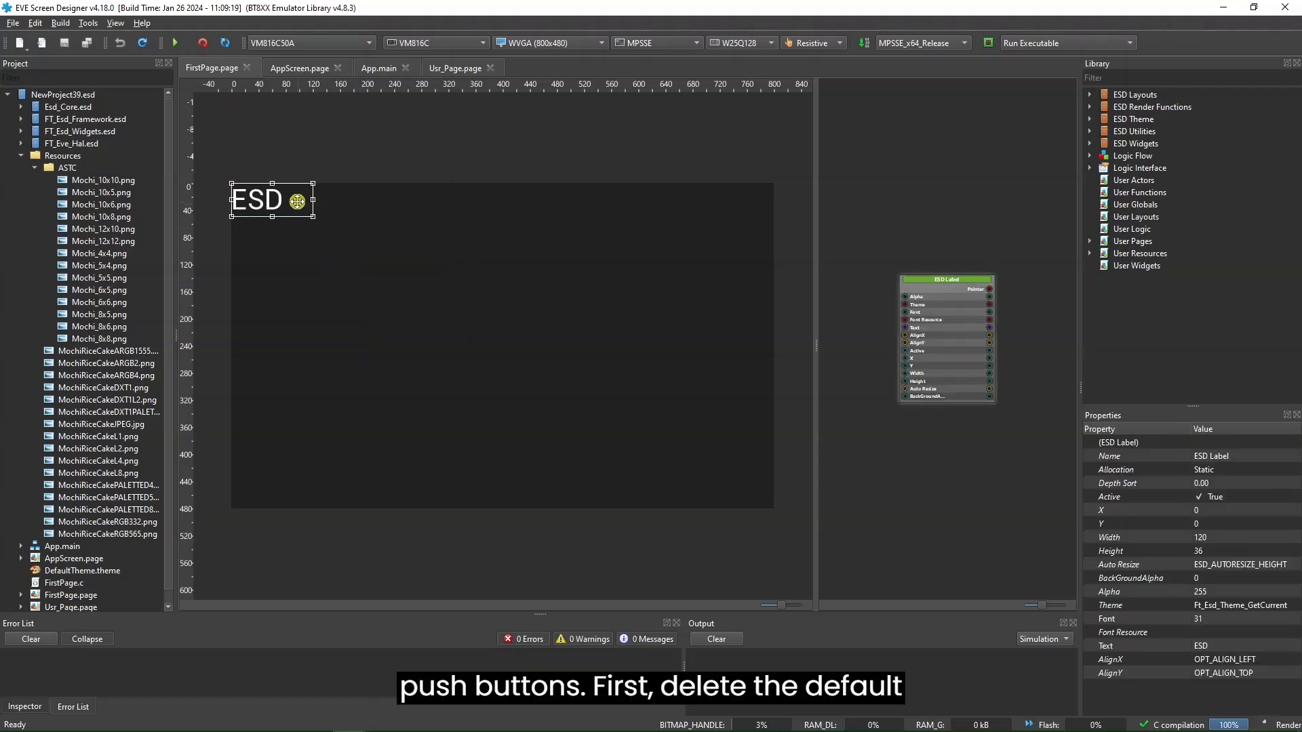
key("Delete")
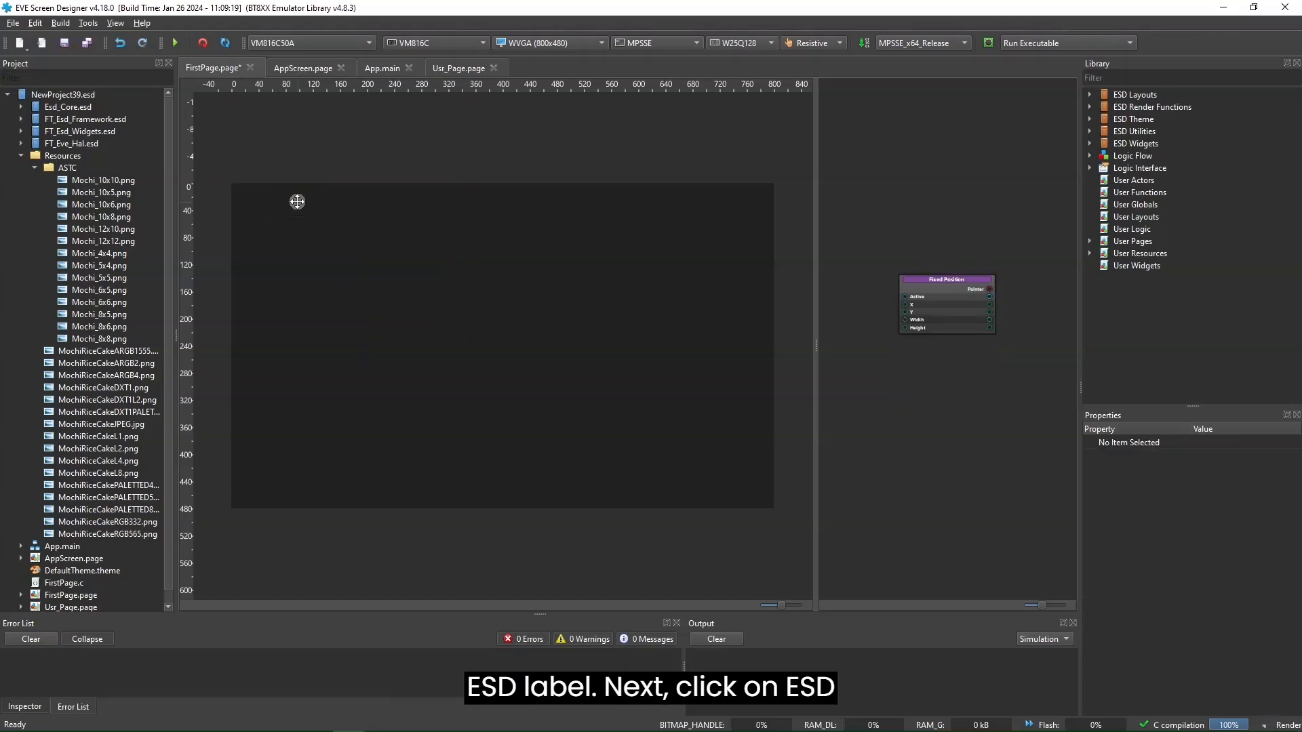
- Add a Linear Layout from ESD Layouts to FirstPage, widen it to about 790, and place it along the page's upper edge
left_click(1090, 95)
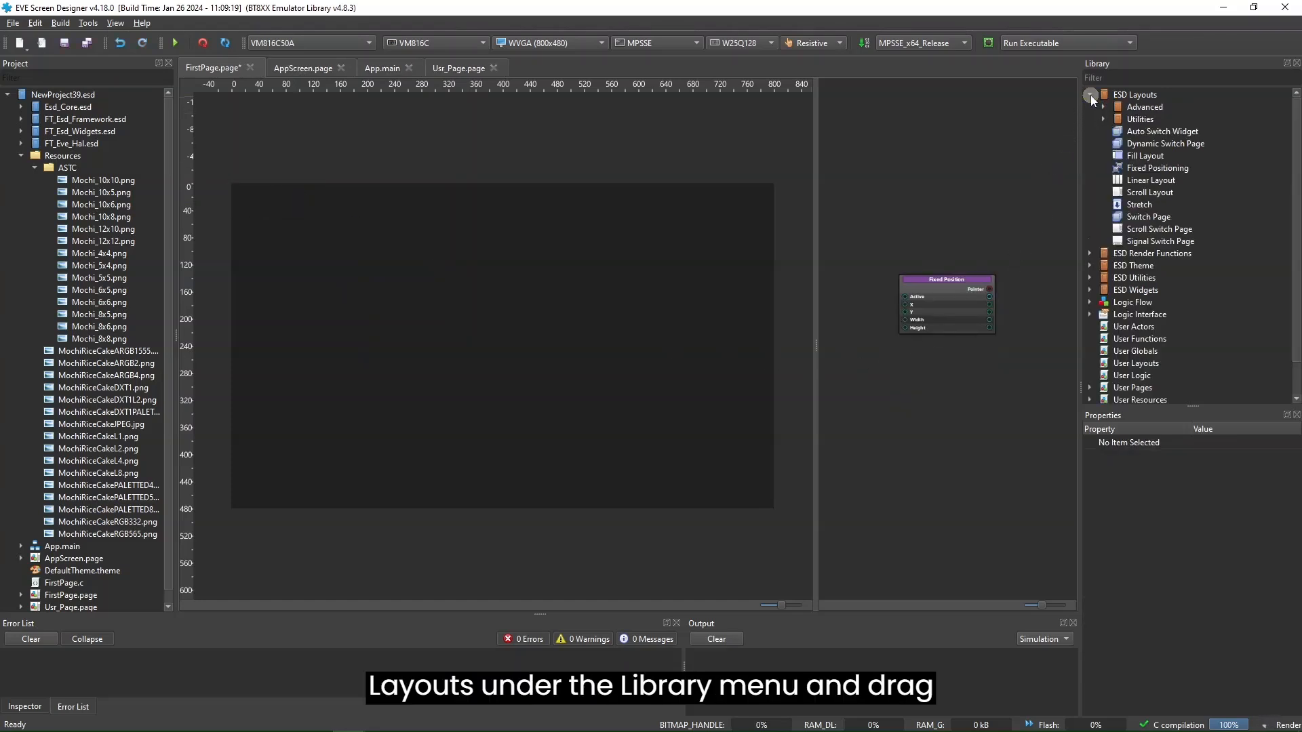
left_click(1162, 182)
left_click_drag(1162, 184, 232, 213)
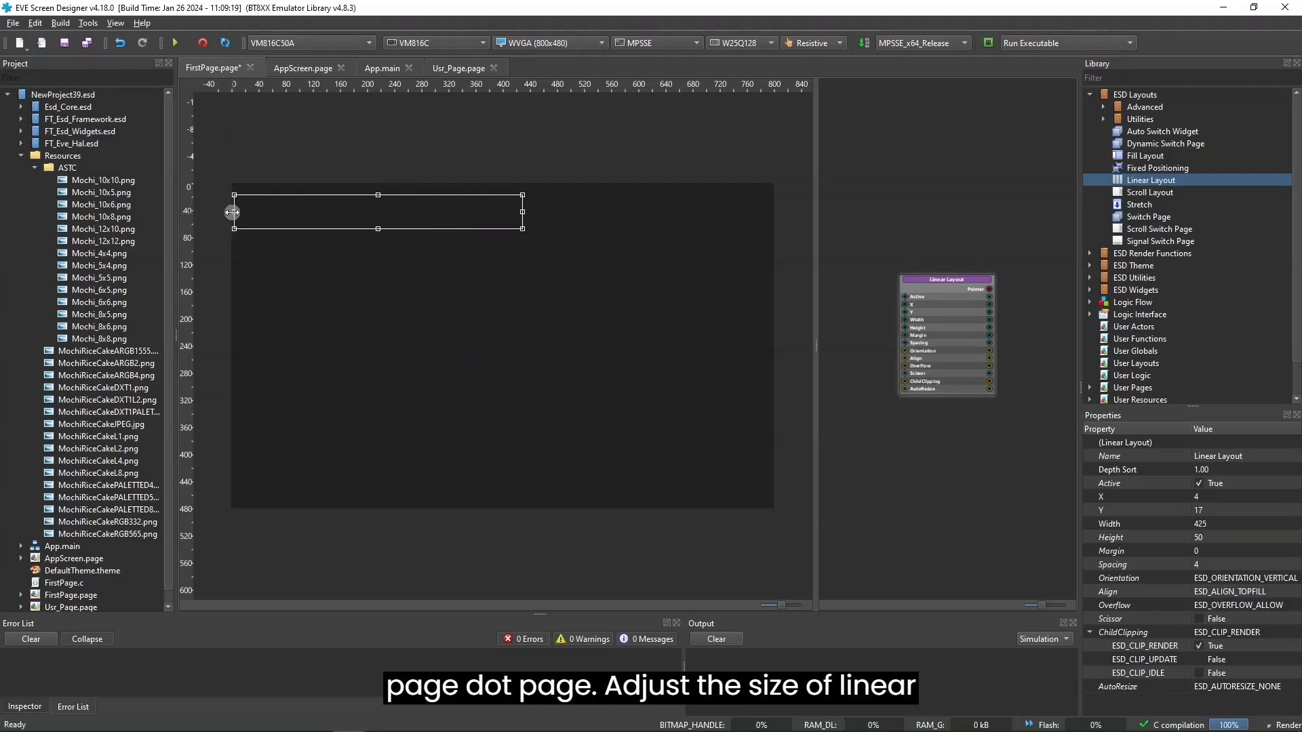
left_click_drag(524, 212, 770, 210)
left_click_drag(529, 216, 529, 209)
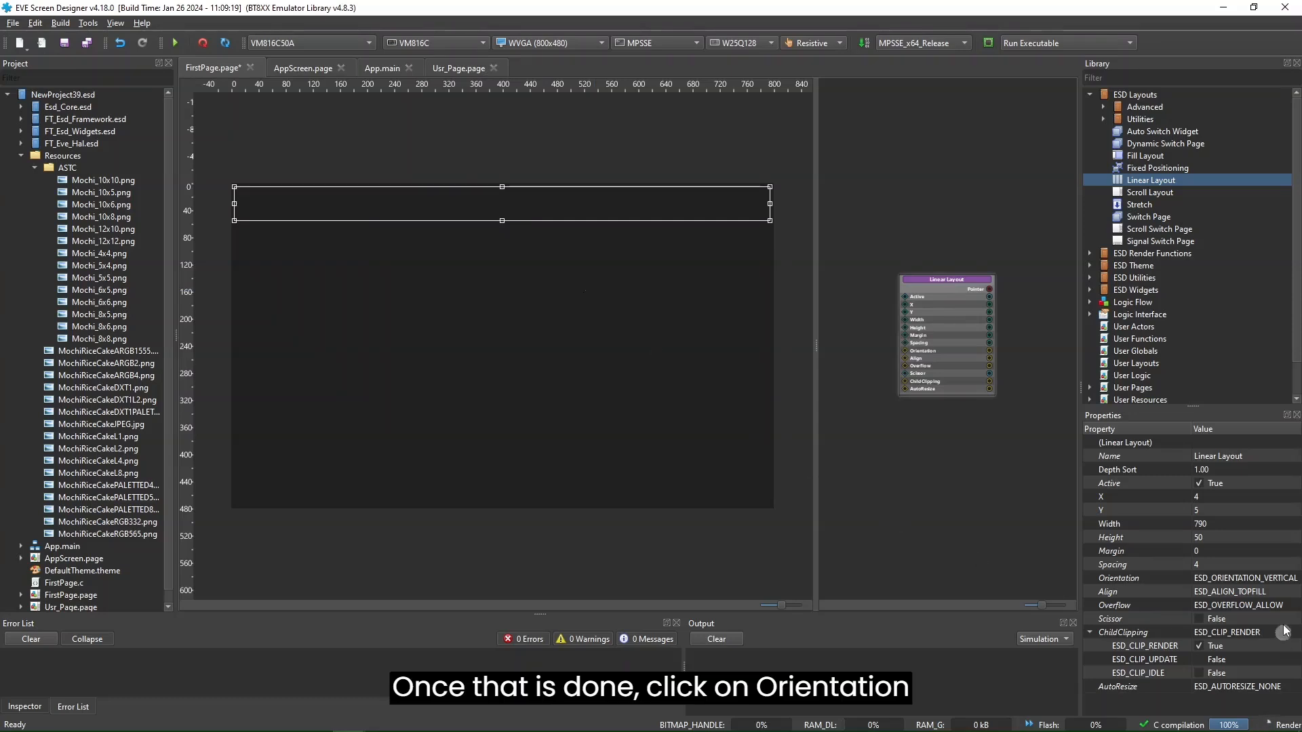
- Set the linear layout's Orientation to ESD_ORIENTATION_HORIZONTAL, Align to ESD_ALIGN_FILLRIGHT and Overflow to ESD_OVERFLOW_FILL
left_click(1263, 580)
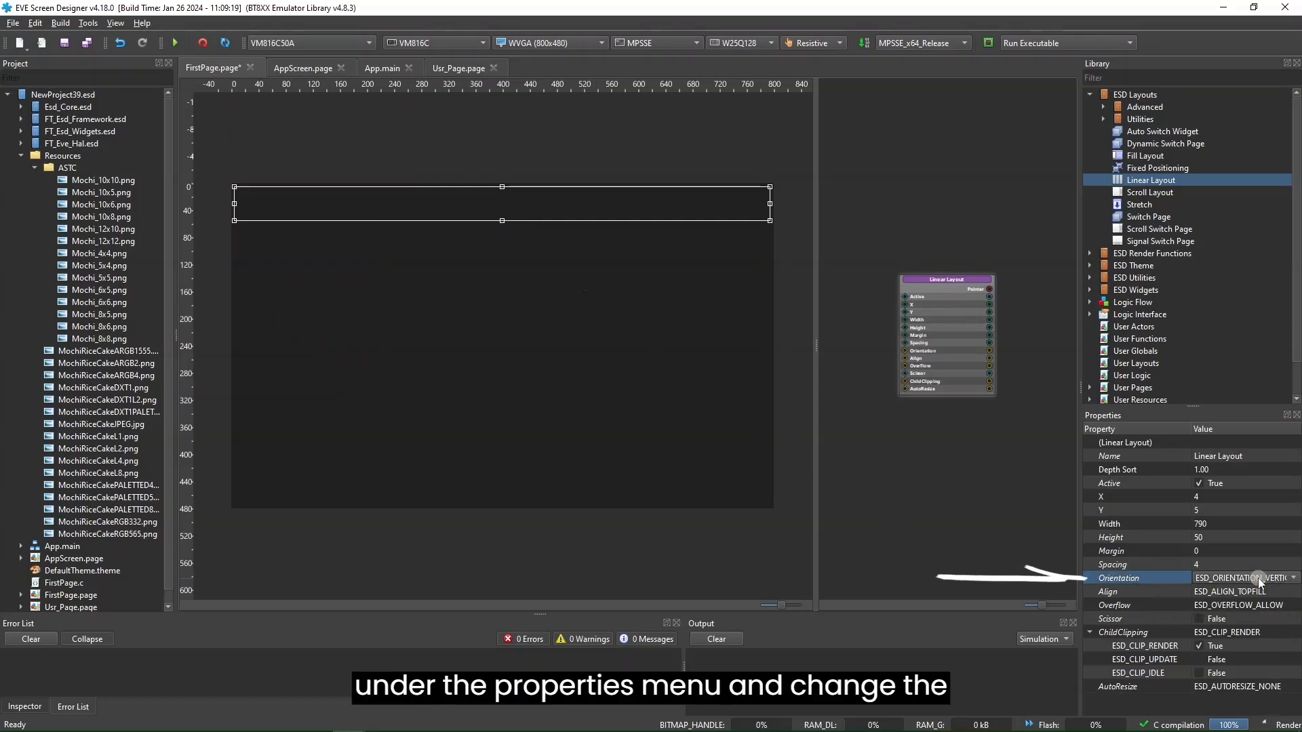
left_click(1262, 582)
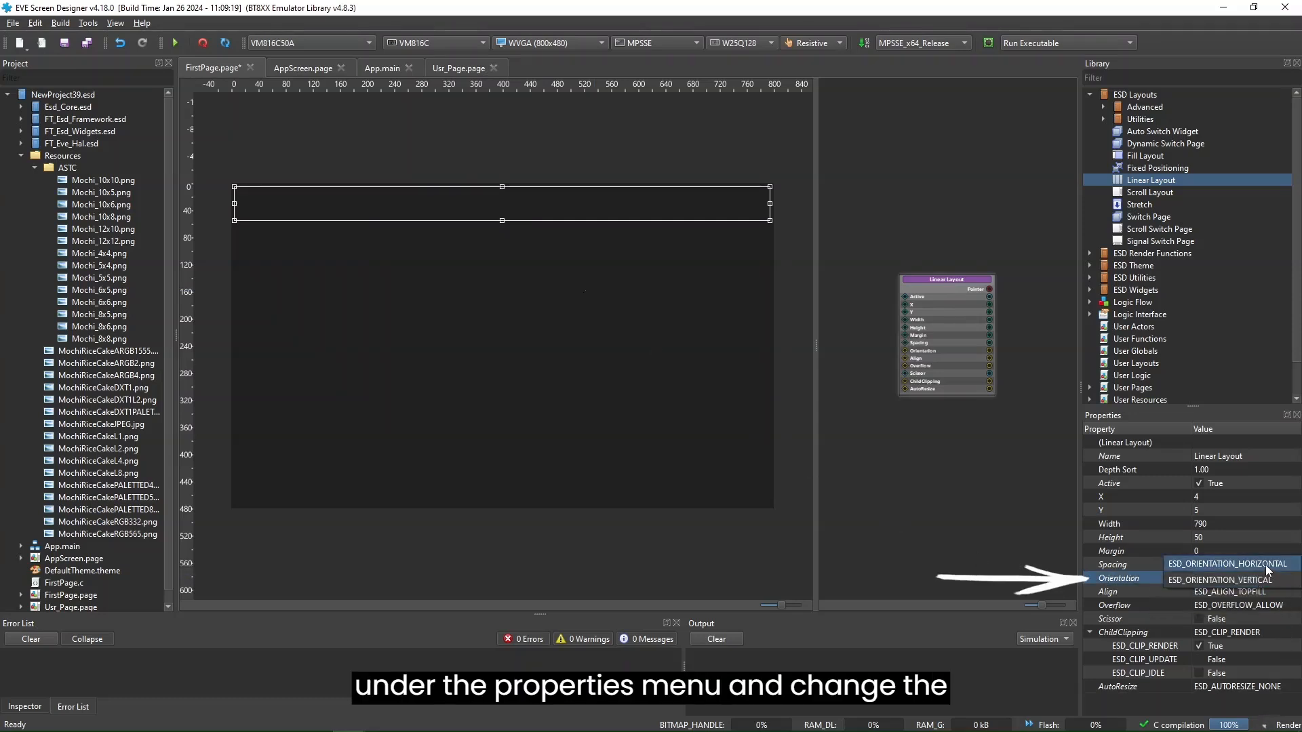
left_click(1266, 566)
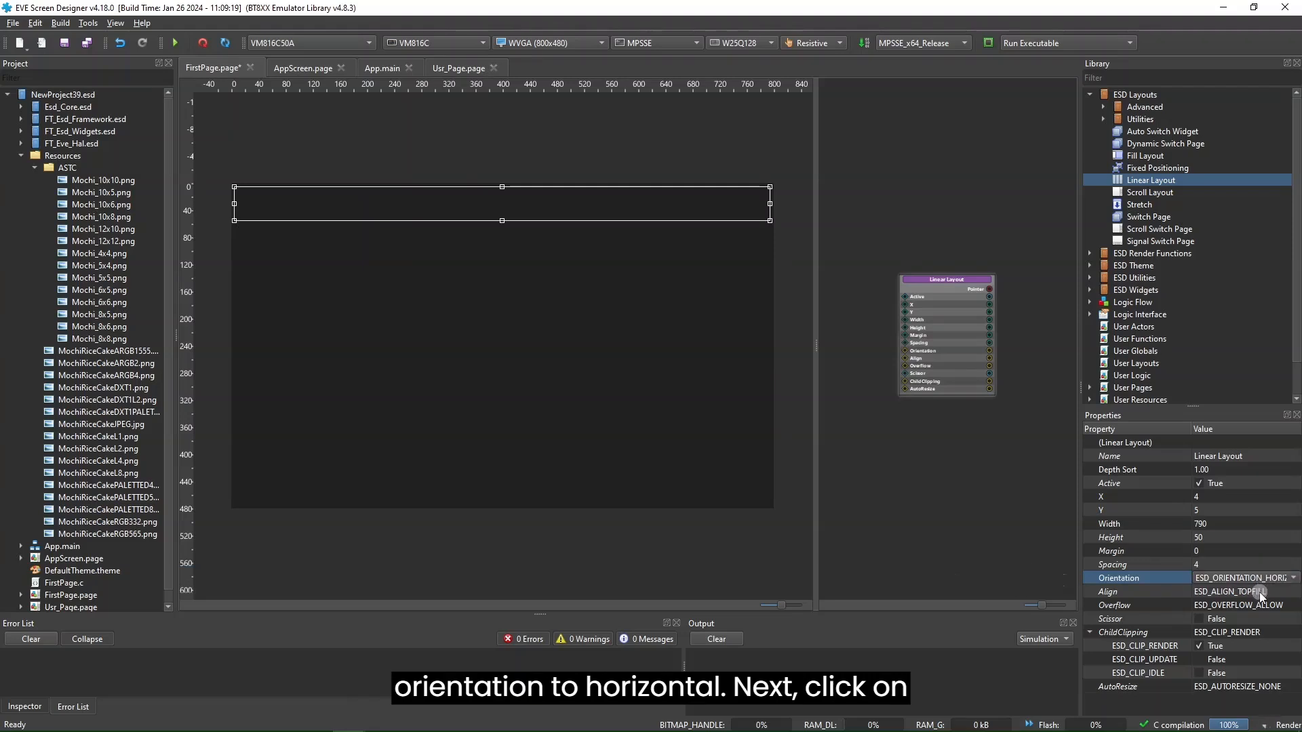
left_click(1261, 593)
left_click(1262, 593)
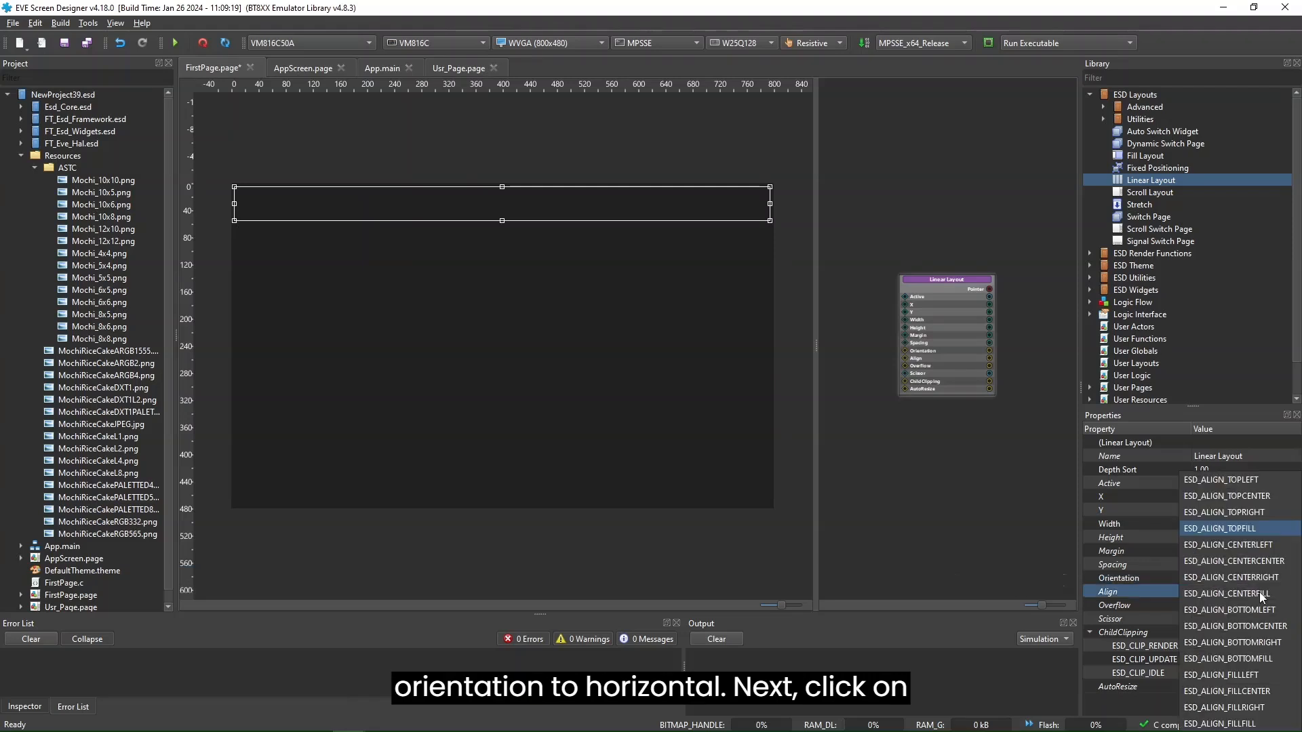
left_click(1261, 708)
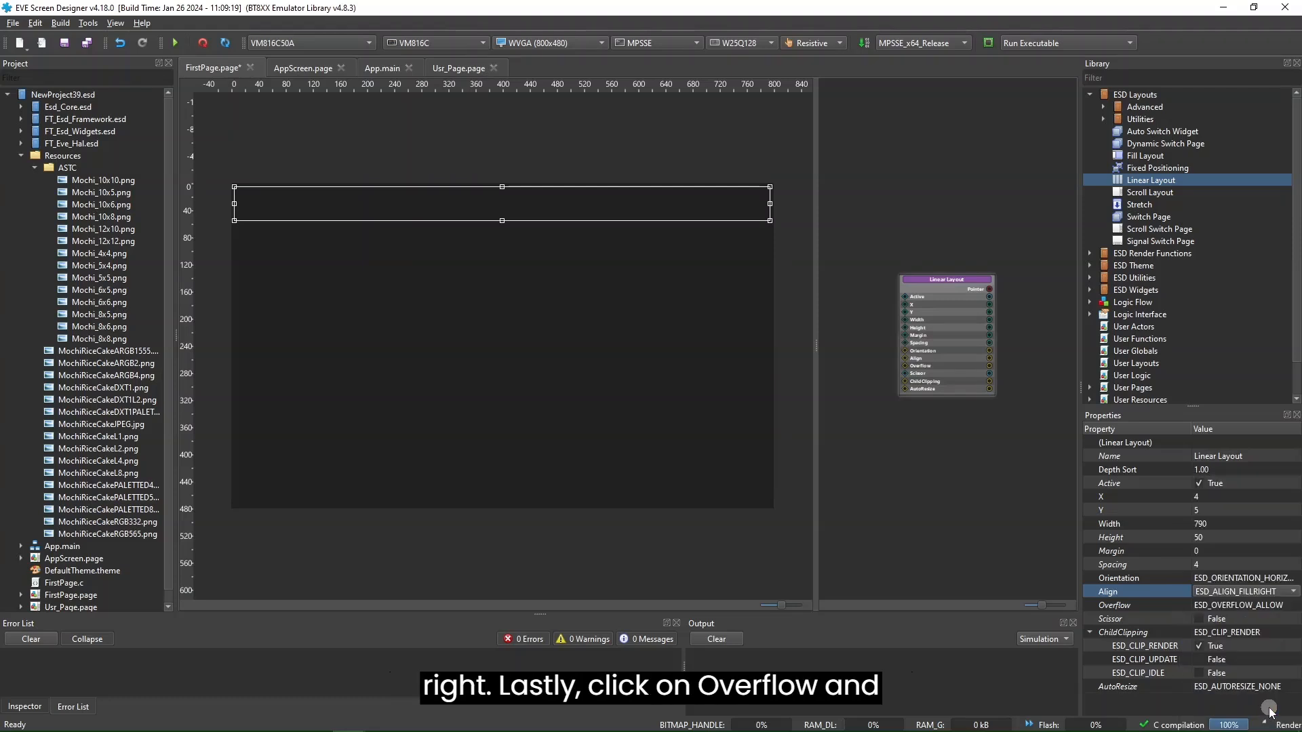
left_click(1276, 606)
left_click(1276, 605)
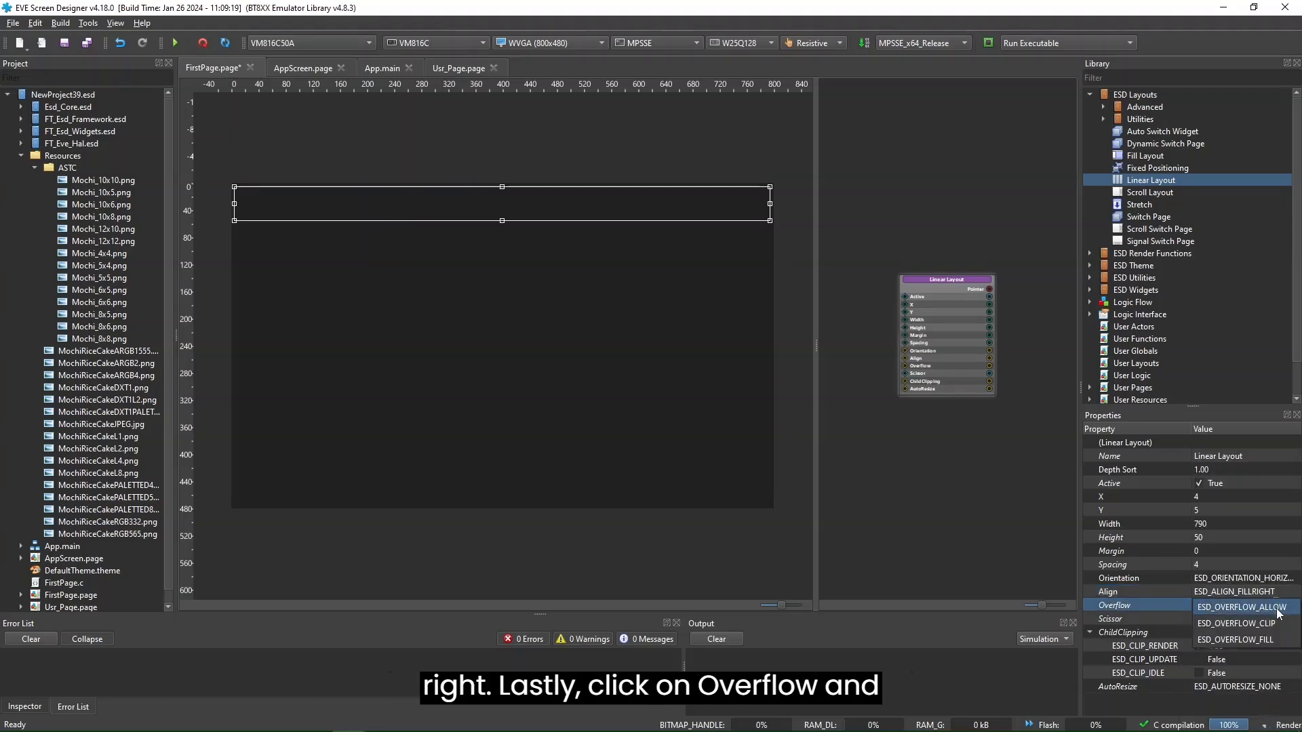
left_click(1281, 643)
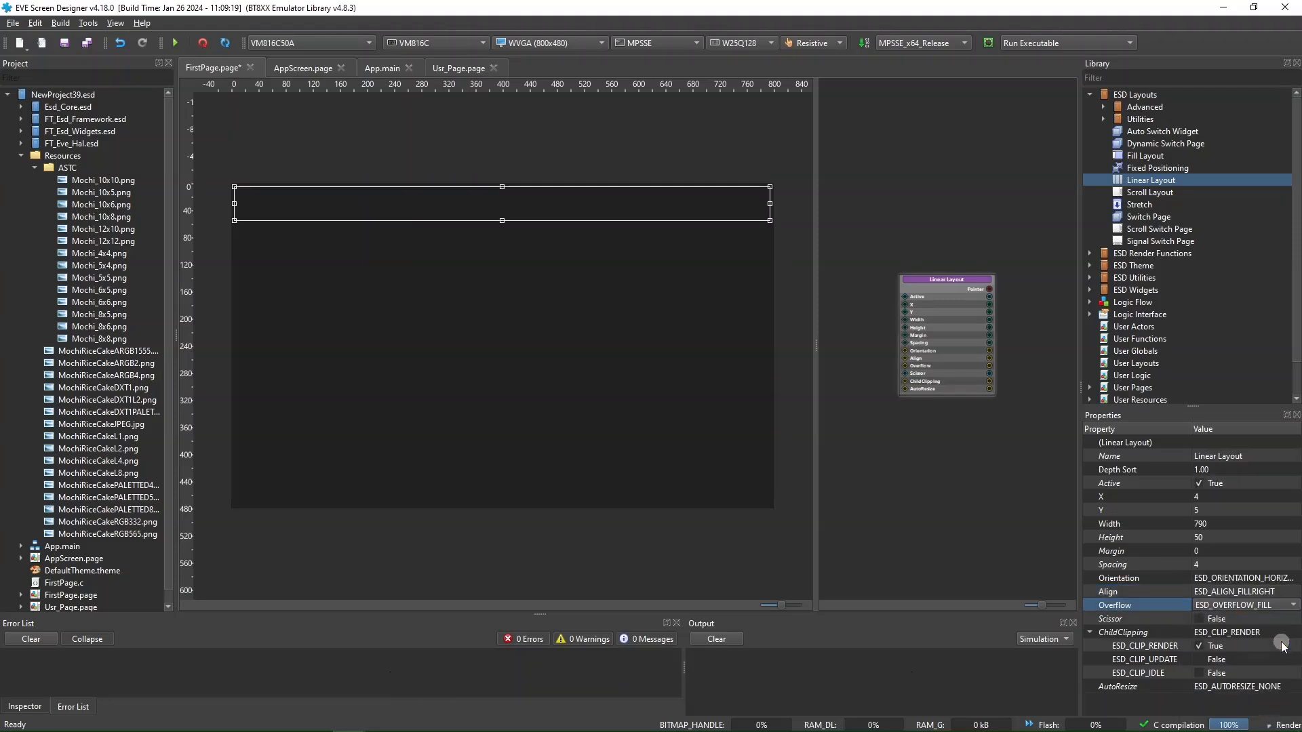
left_click(600, 343)
- Duplicate the linear layout and align the copy directly below the original, at about X 4, Y 58
left_click(517, 209)
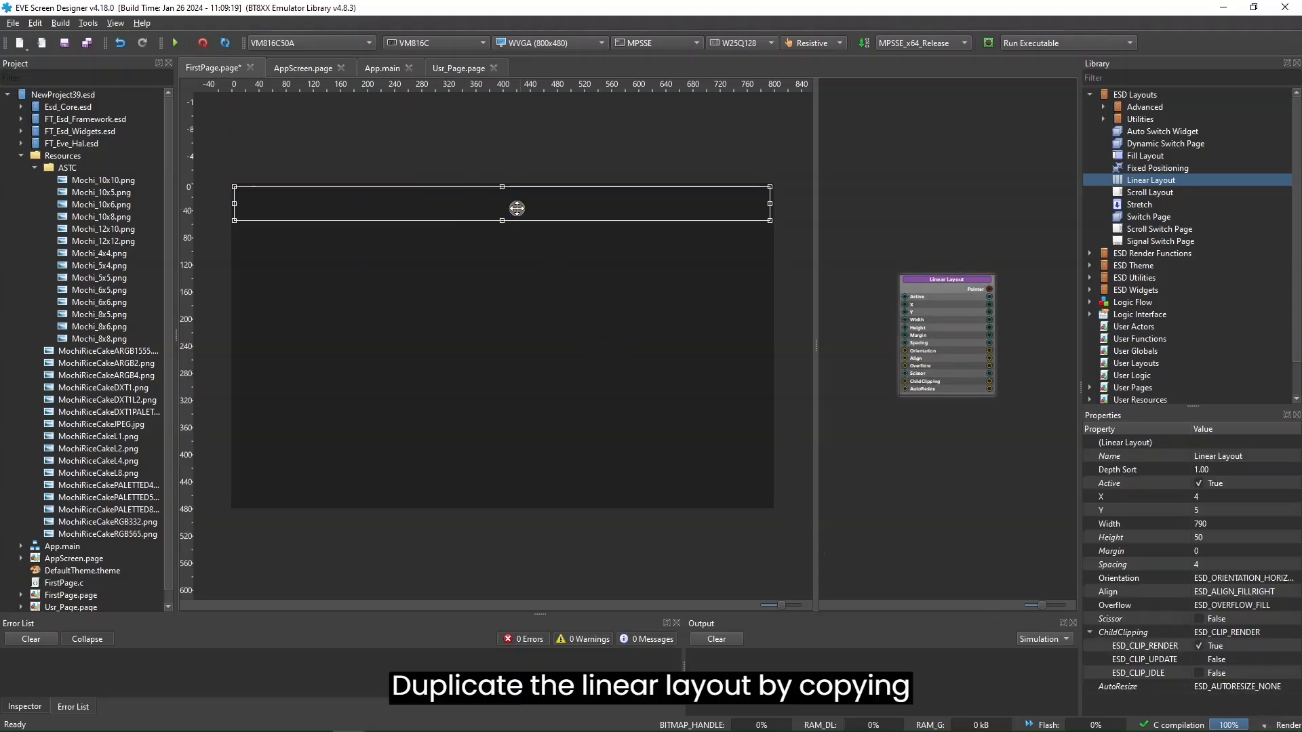
left_click(499, 253)
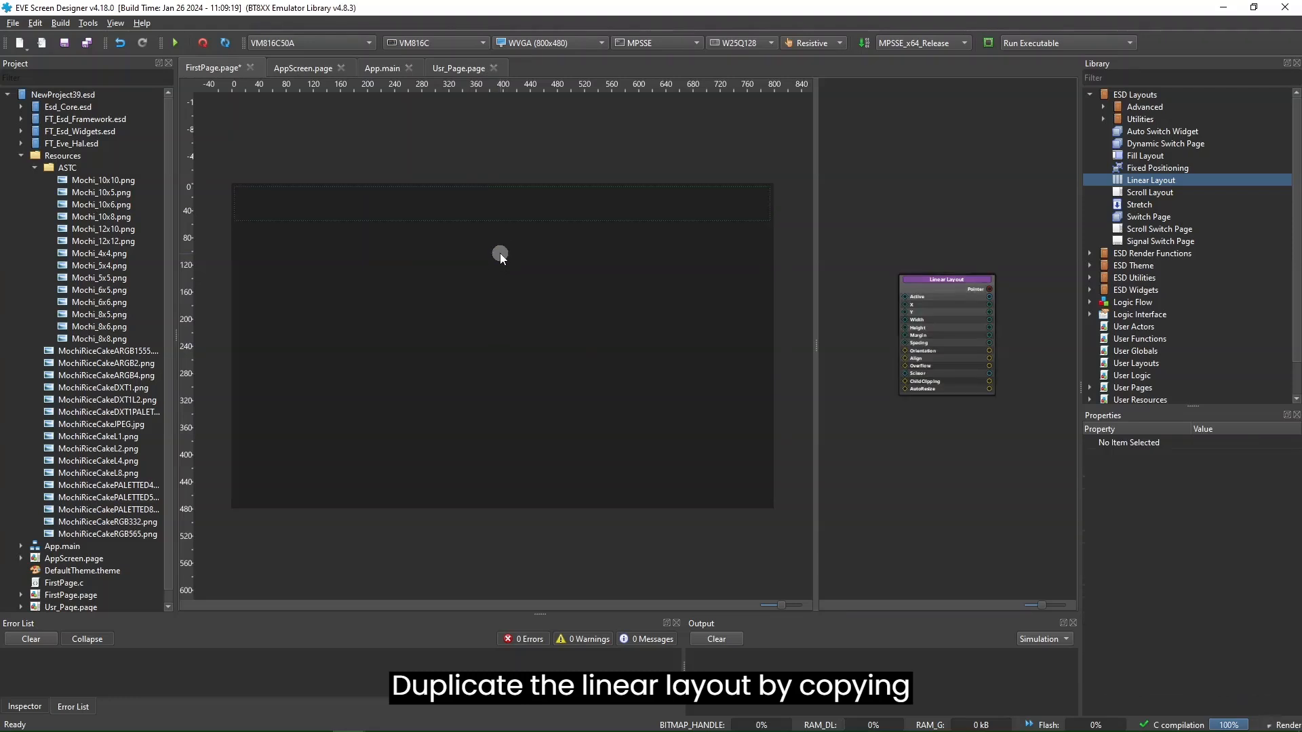
key("ctrl+v")
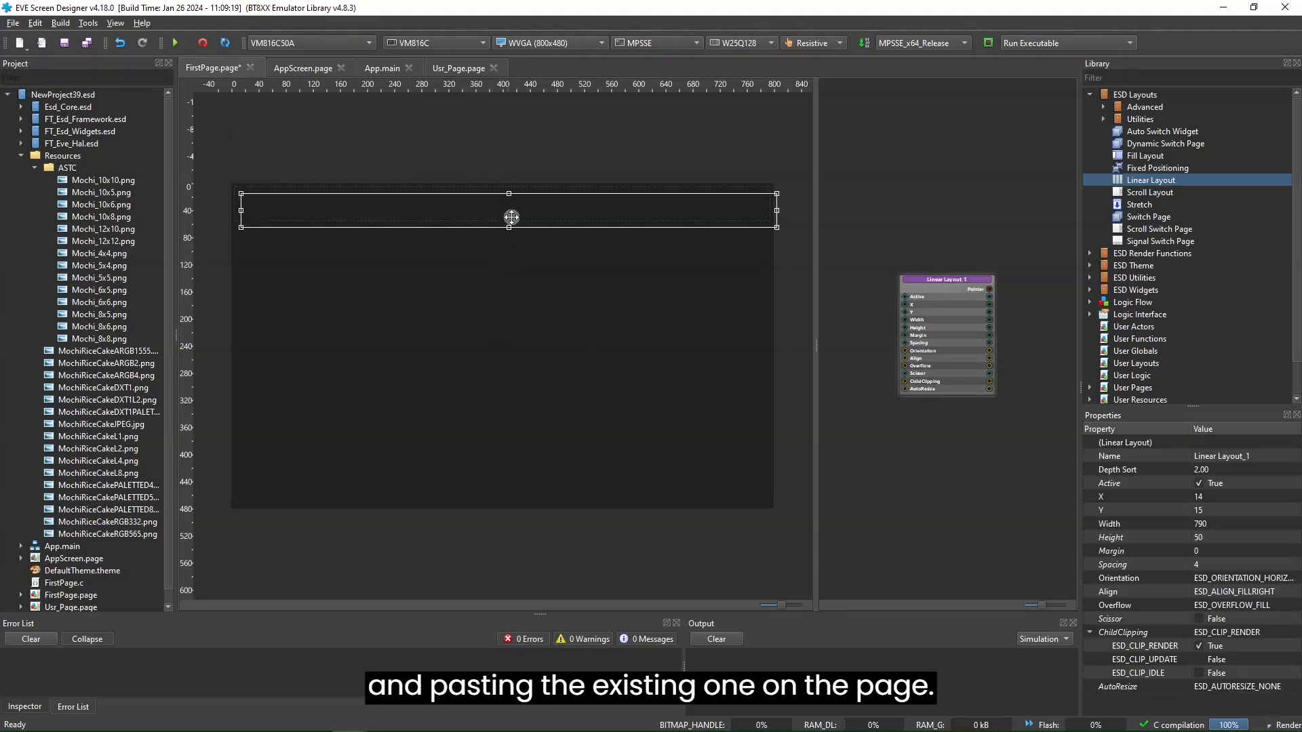
left_click_drag(511, 204, 508, 236)
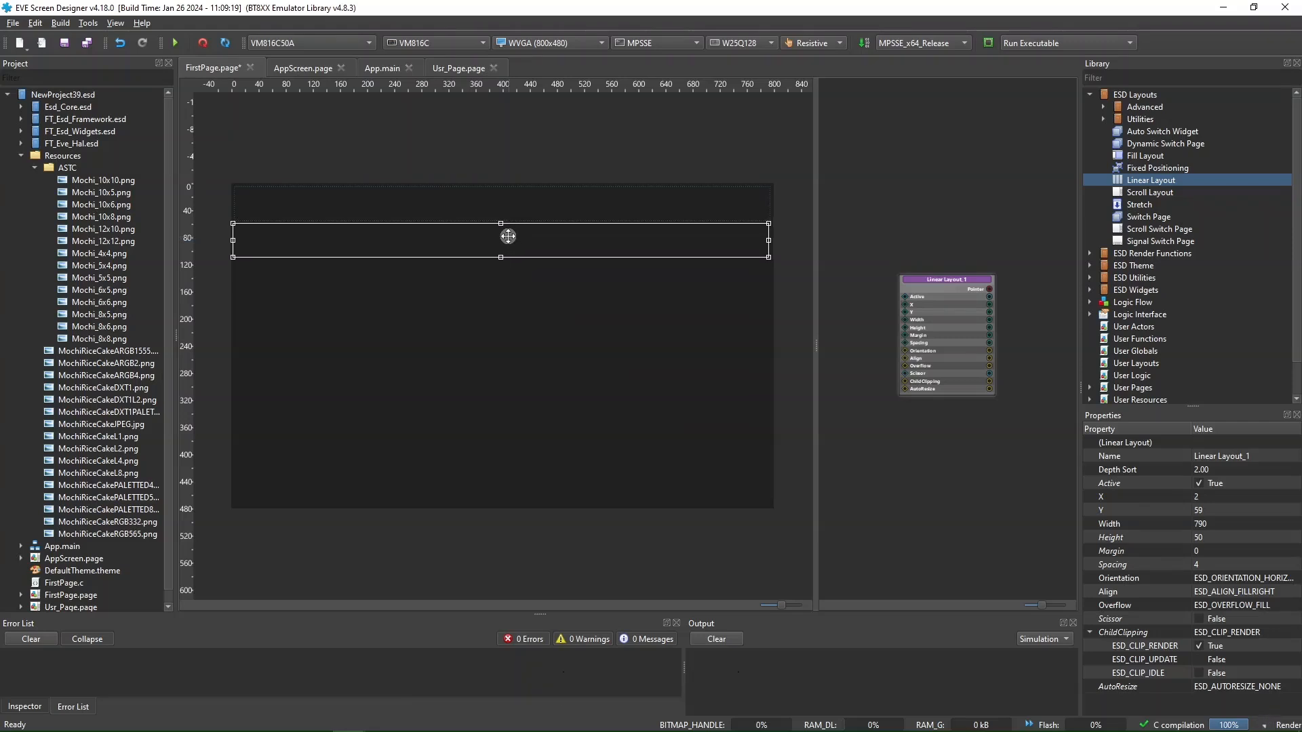
left_click(566, 357)
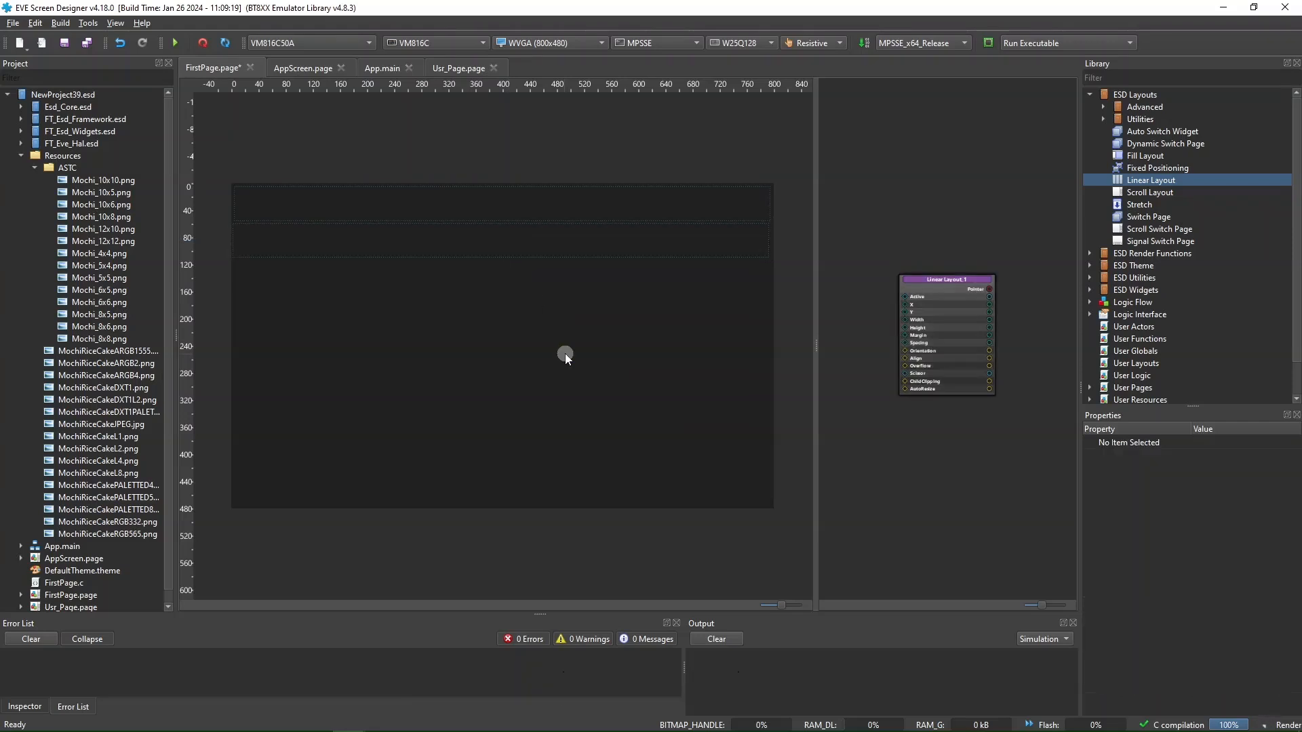
left_click(539, 244)
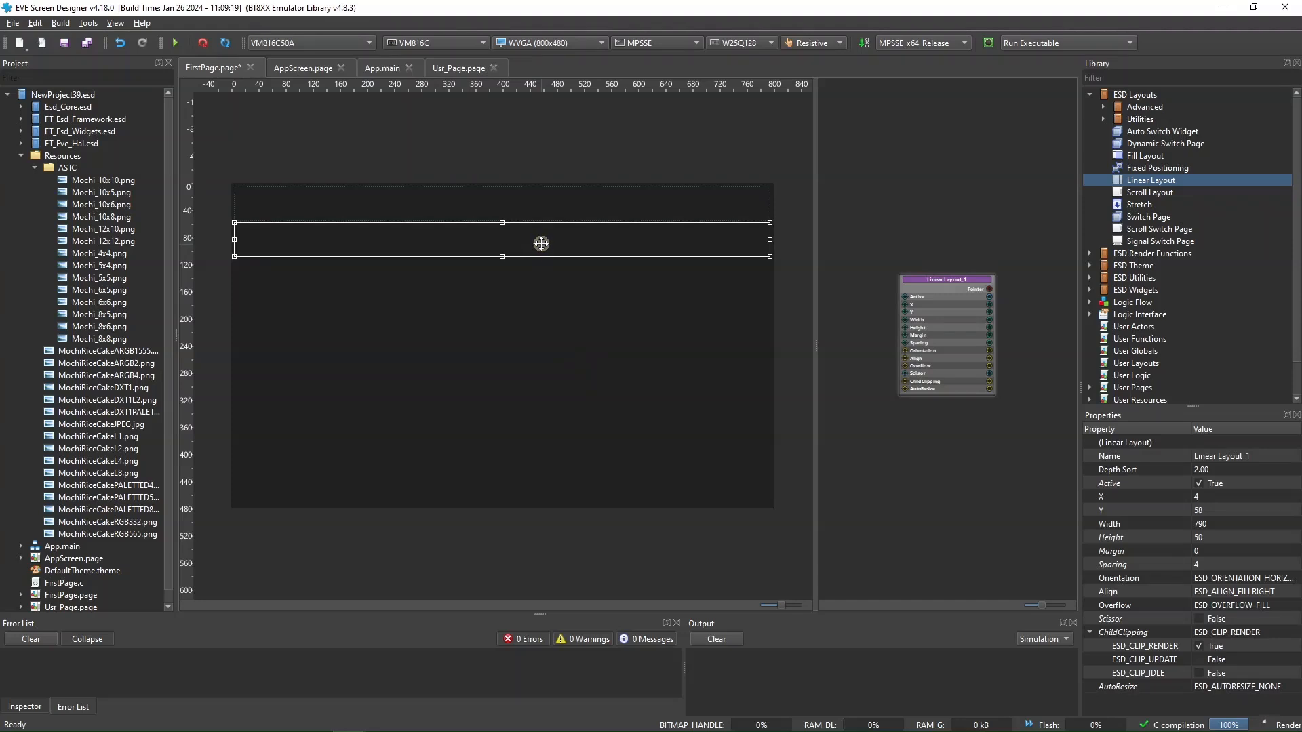
left_click(571, 366)
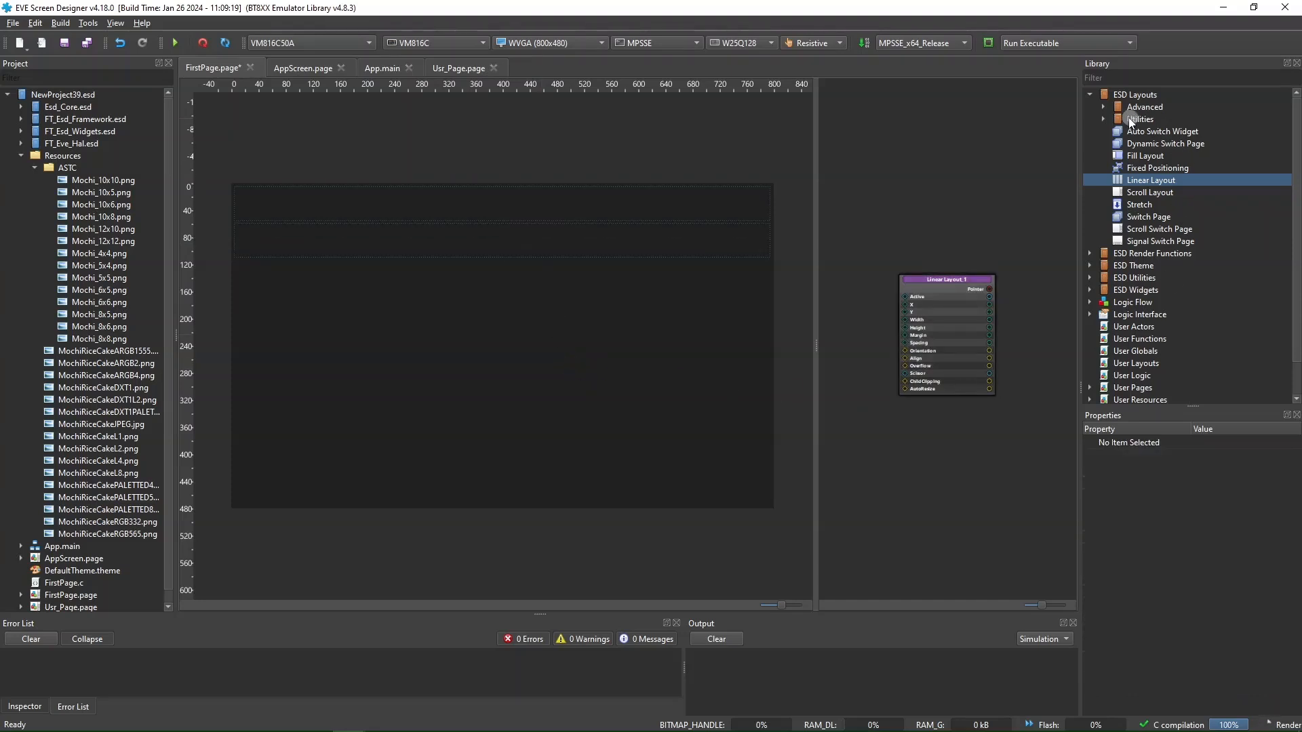
- Add five ESD Push Button widgets from ESD Widgets to the upper linear layout
left_click(1088, 96)
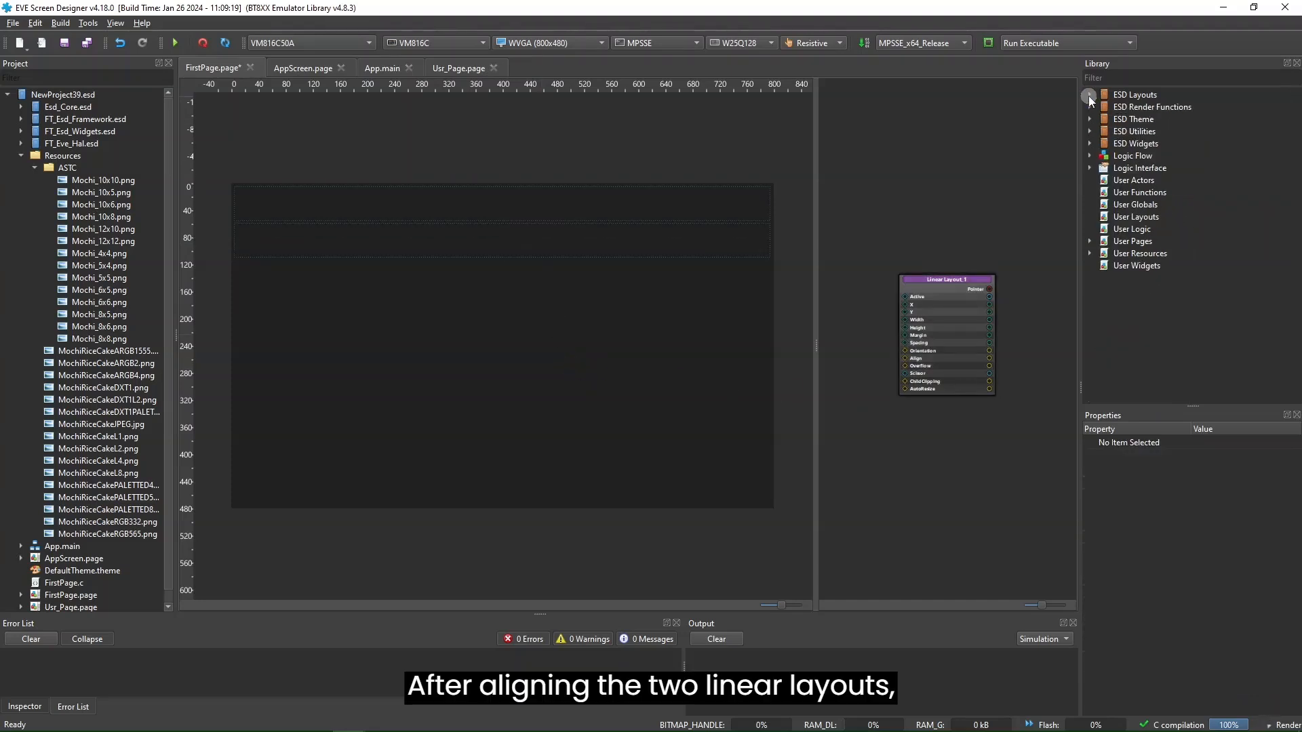
left_click(1090, 144)
scroll(1167, 271, "down", 3)
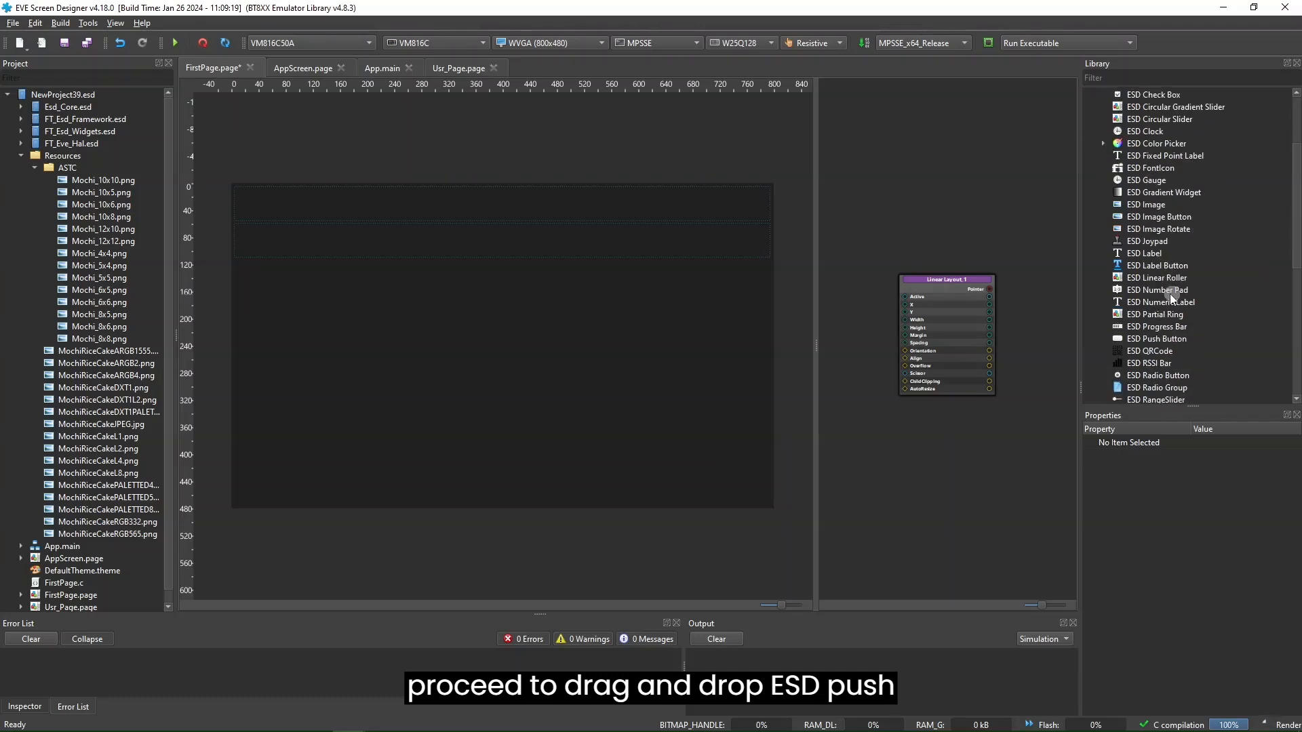
left_click(1179, 339)
left_click_drag(1178, 340, 754, 183)
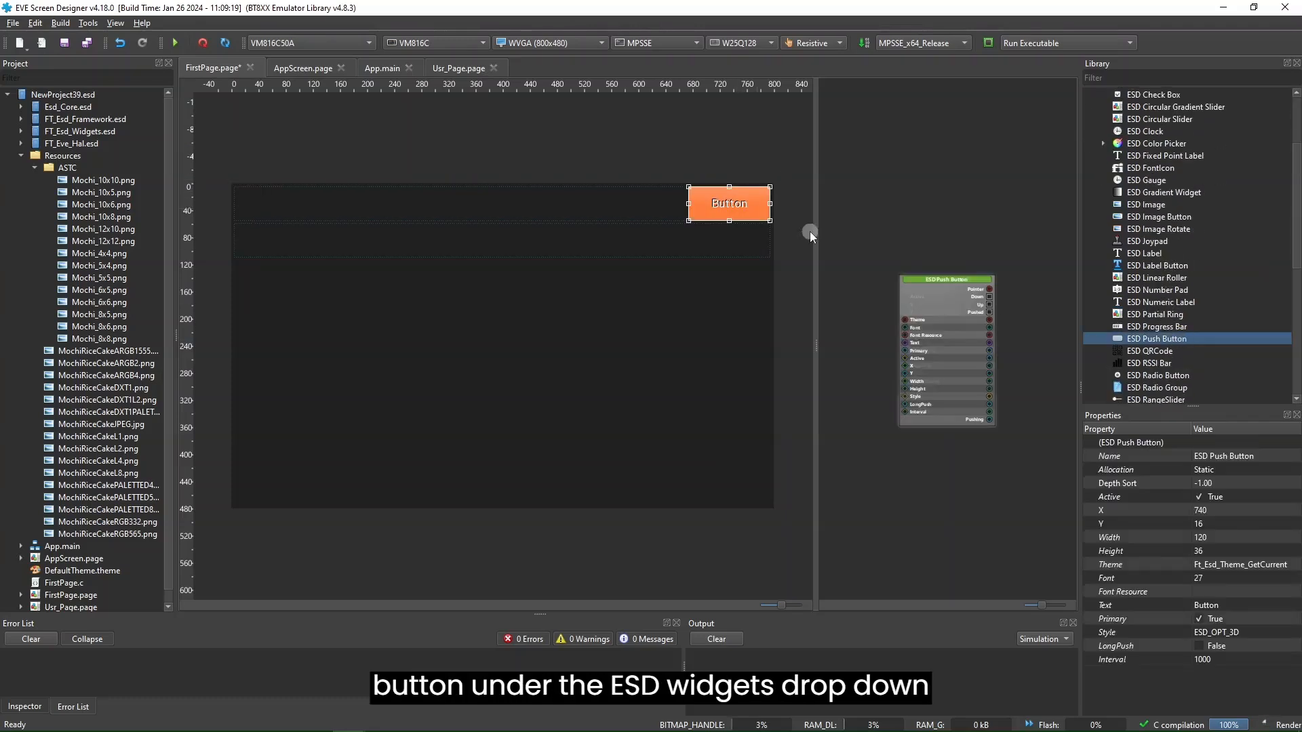
left_click_drag(1117, 343, 640, 207)
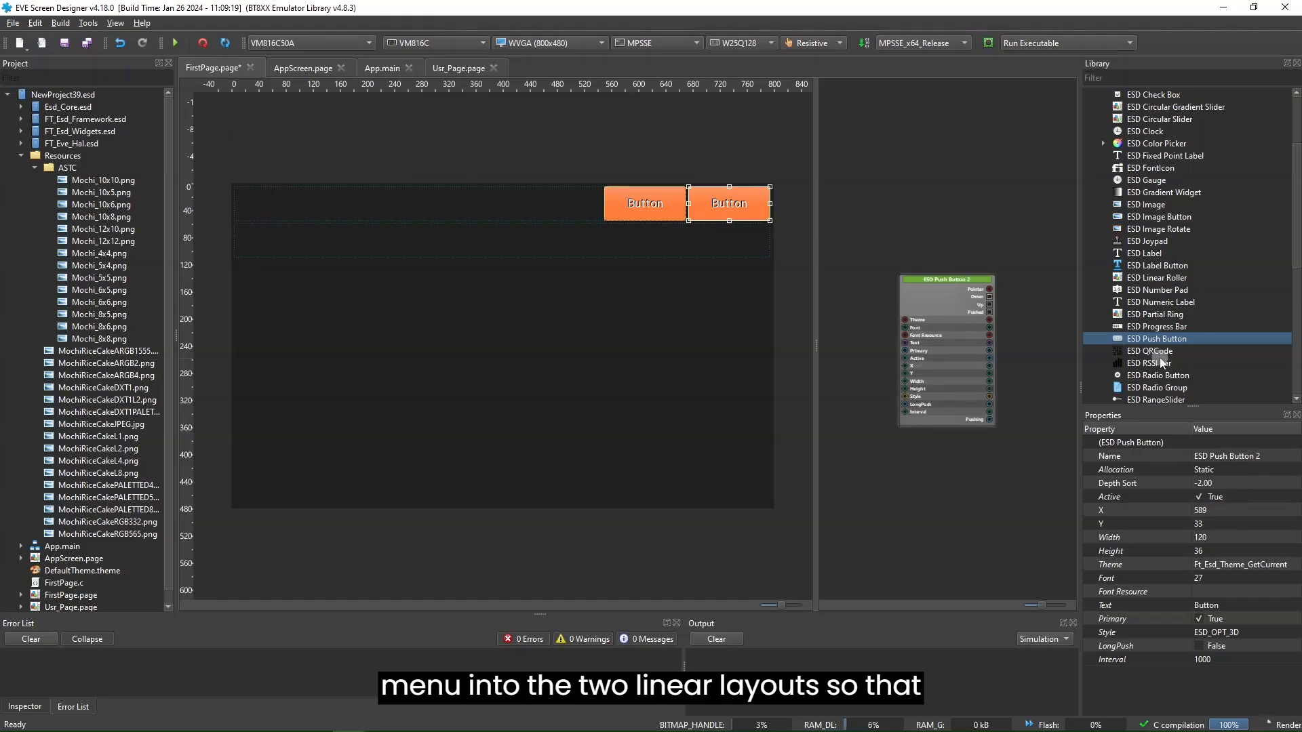
left_click_drag(1170, 341, 569, 207)
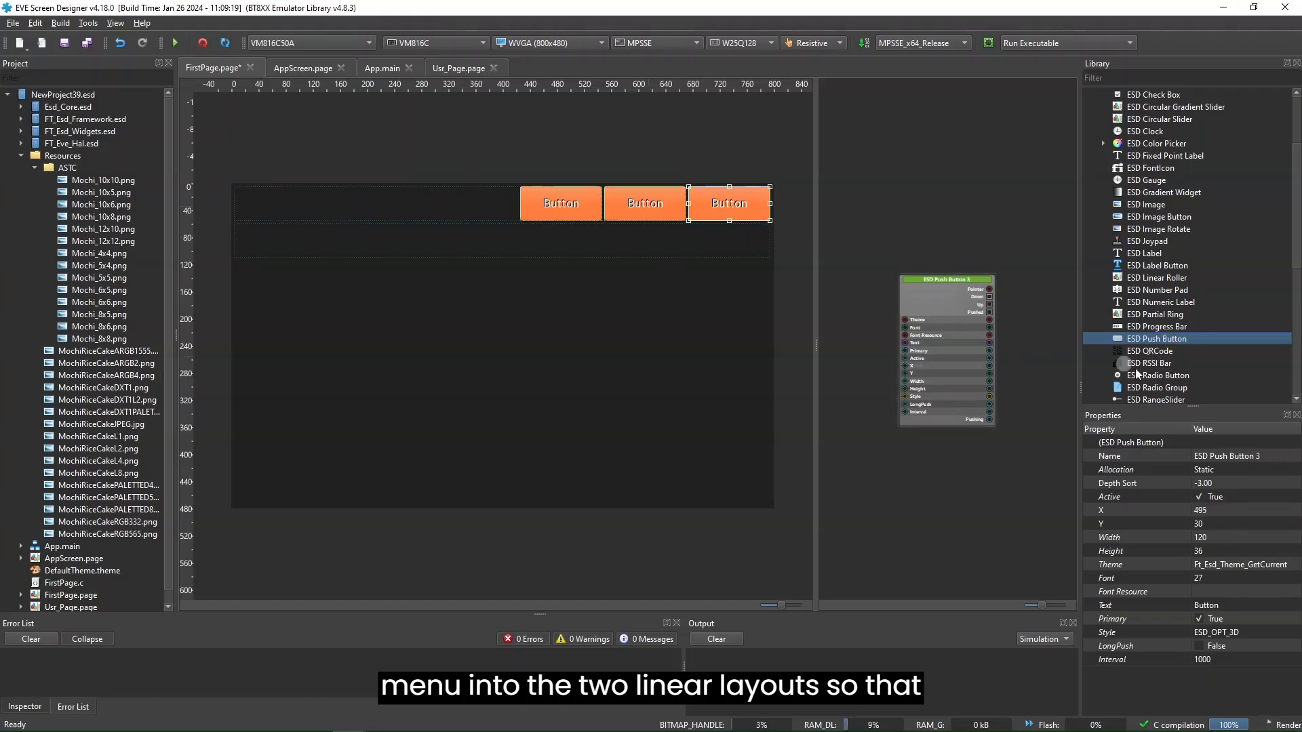
left_click_drag(1193, 337, 485, 207)
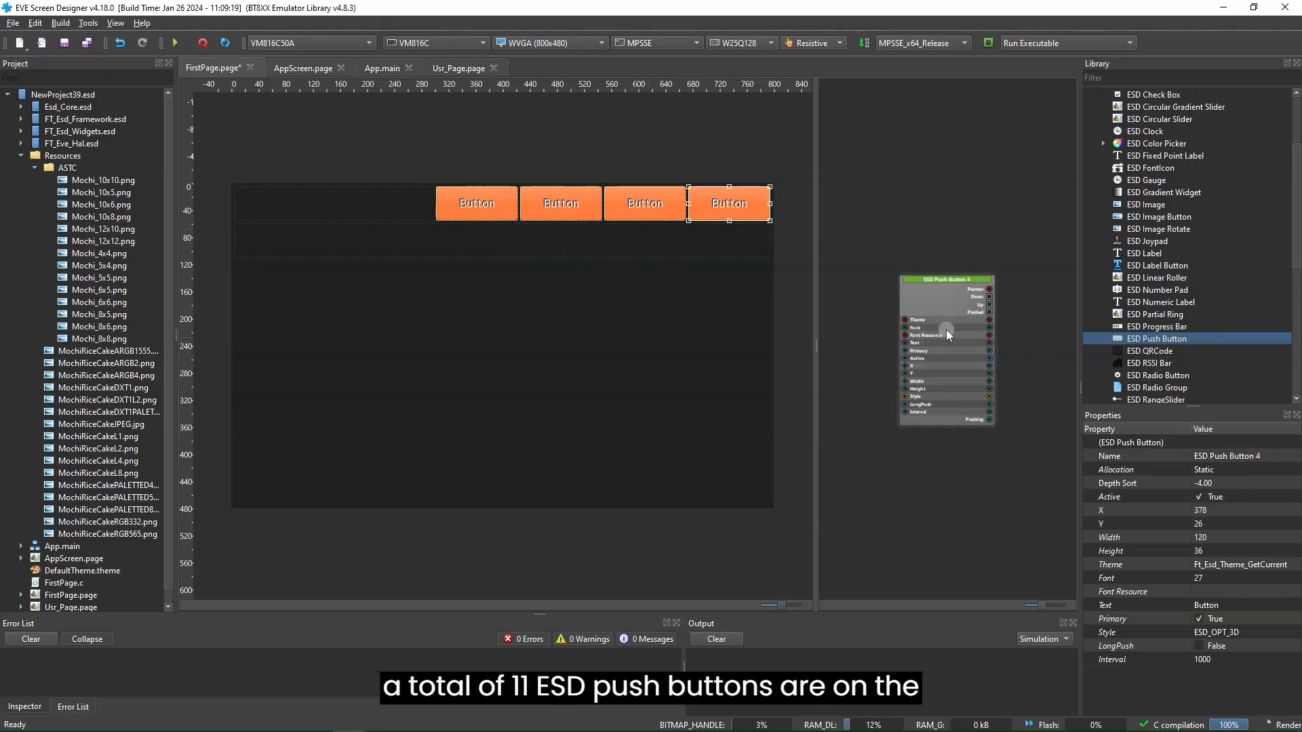
left_click_drag(1186, 337, 383, 204)
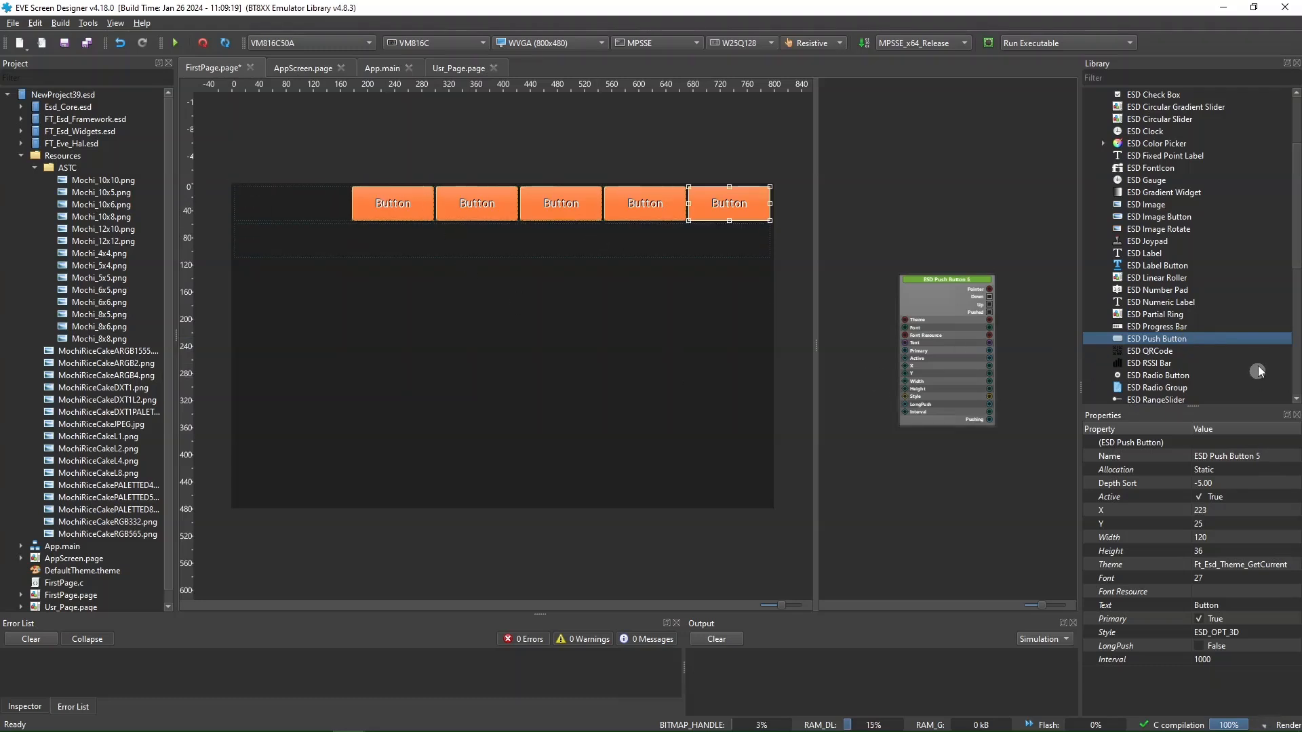
- Add six ESD Push Button widgets to the lower linear layout
left_click_drag(1210, 340, 746, 242)
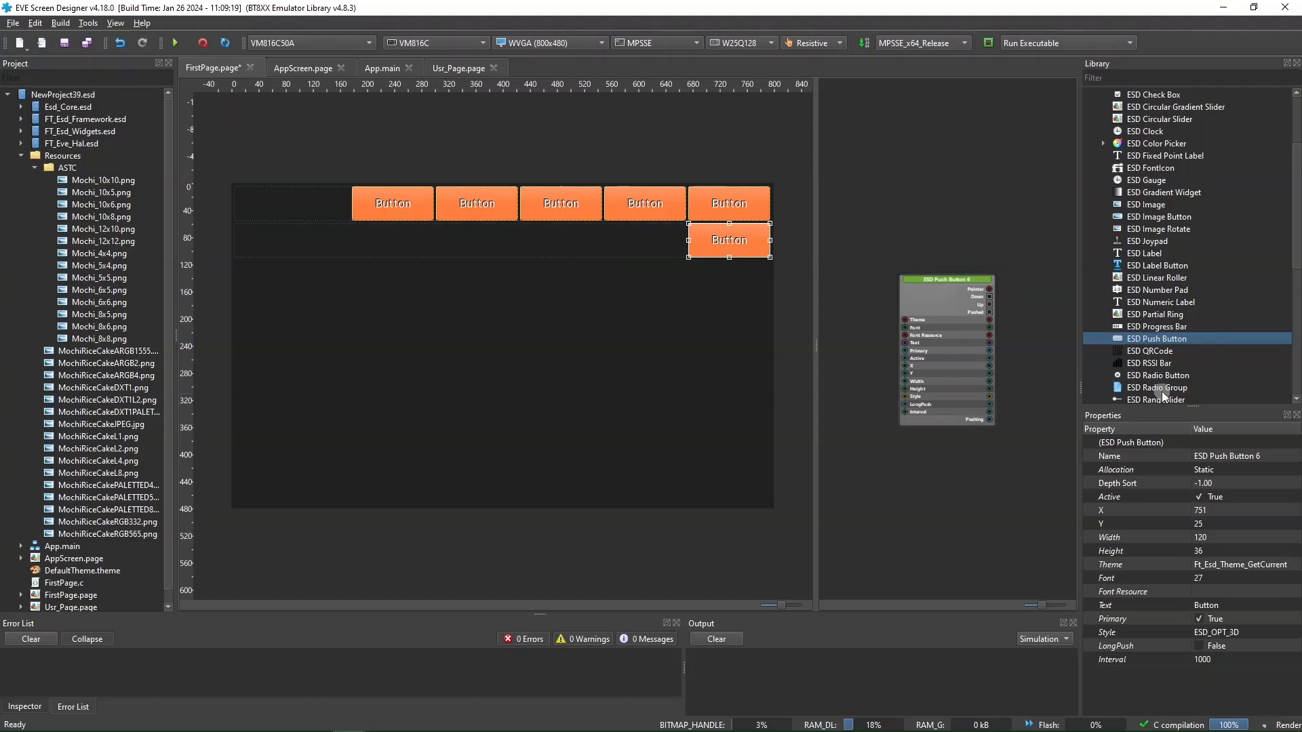
left_click_drag(1191, 340, 609, 243)
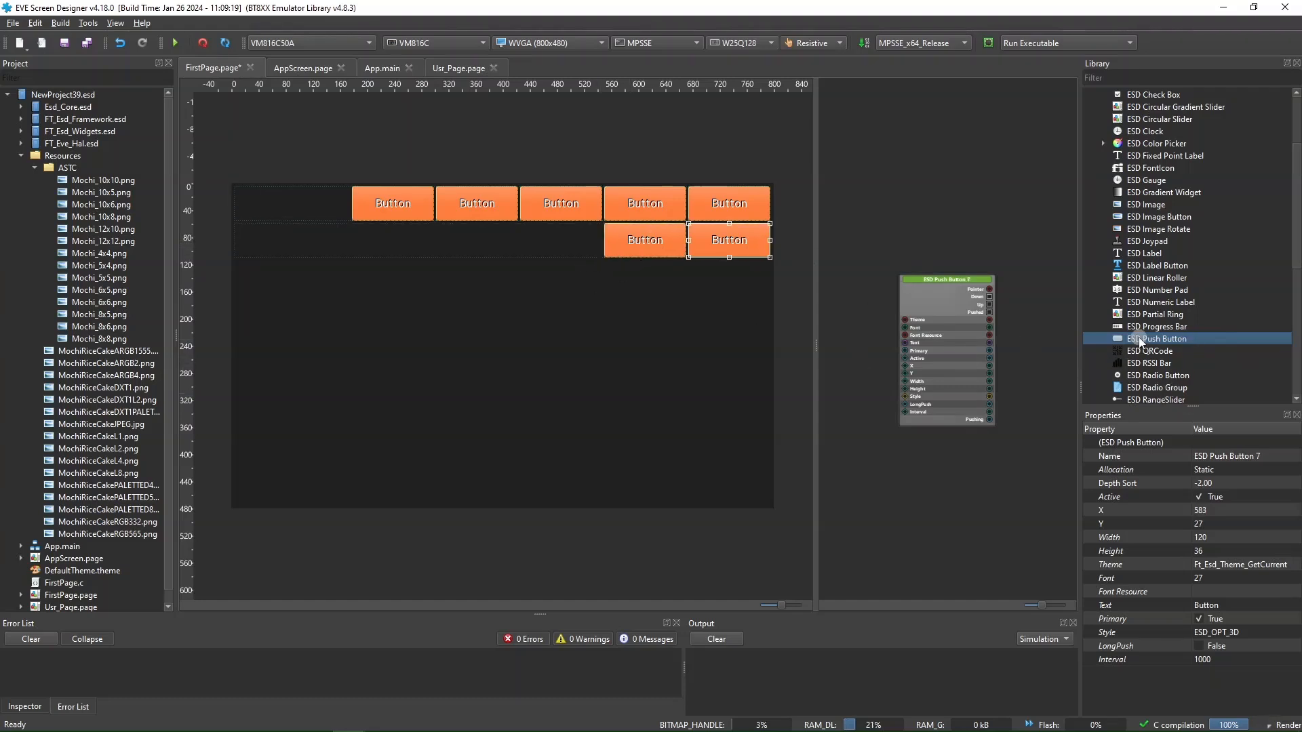
left_click_drag(1137, 337, 585, 240)
left_click_drag(1185, 343, 449, 243)
left_click_drag(1178, 339, 367, 248)
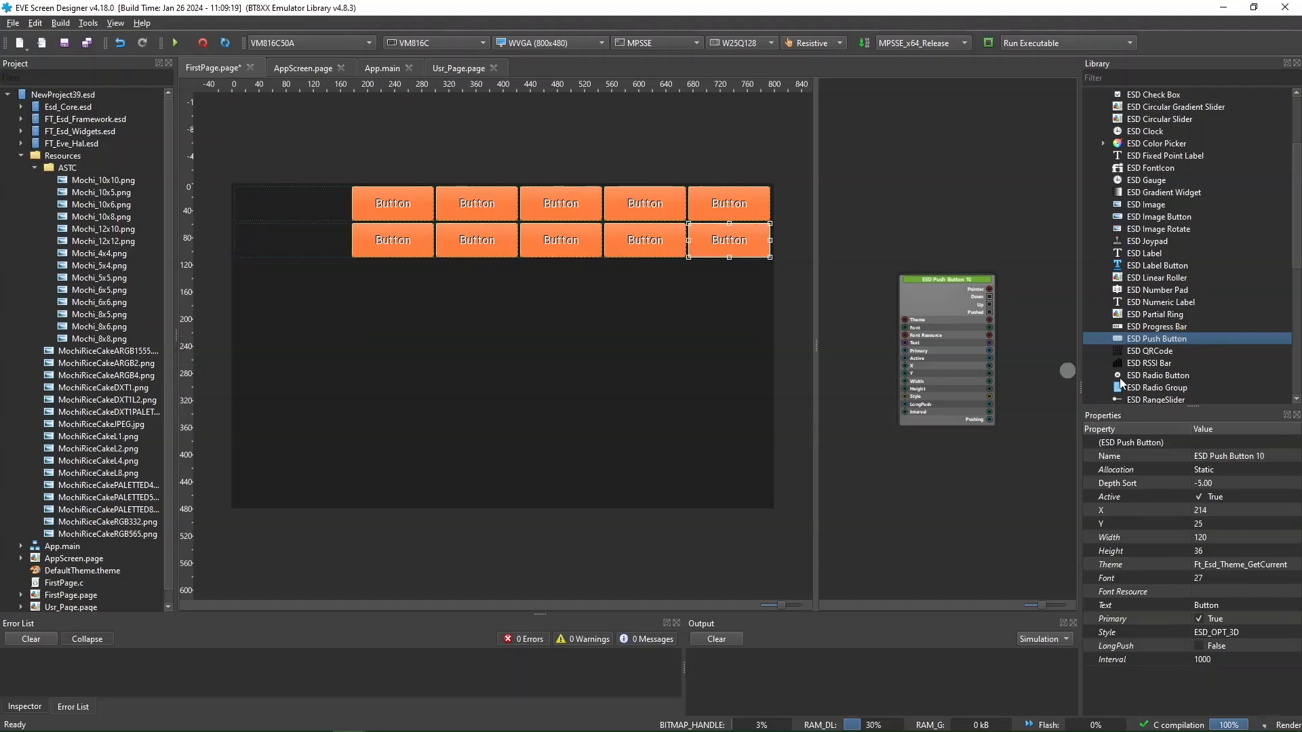
left_click_drag(1215, 341, 335, 330)
left_click_drag(312, 246, 313, 248)
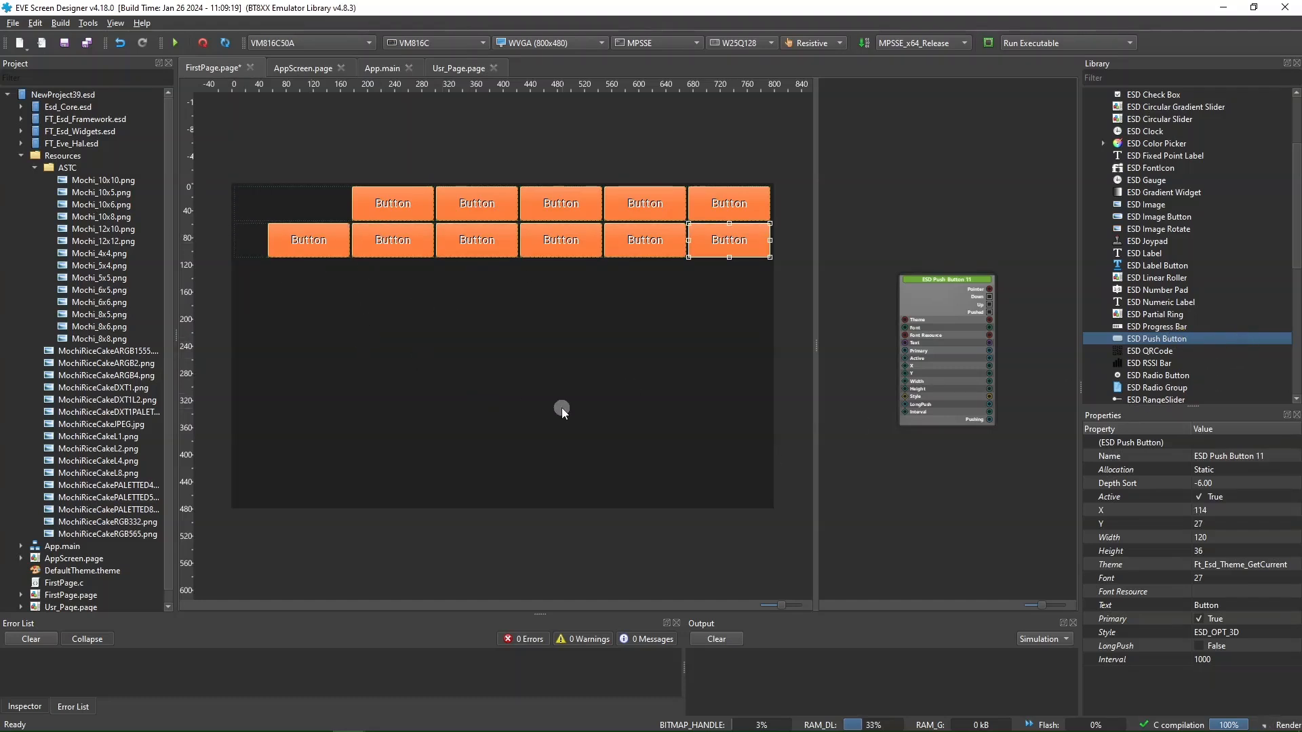
- Set the Spacing of the upper linear layout to 10
left_click(324, 205)
left_click(1224, 561)
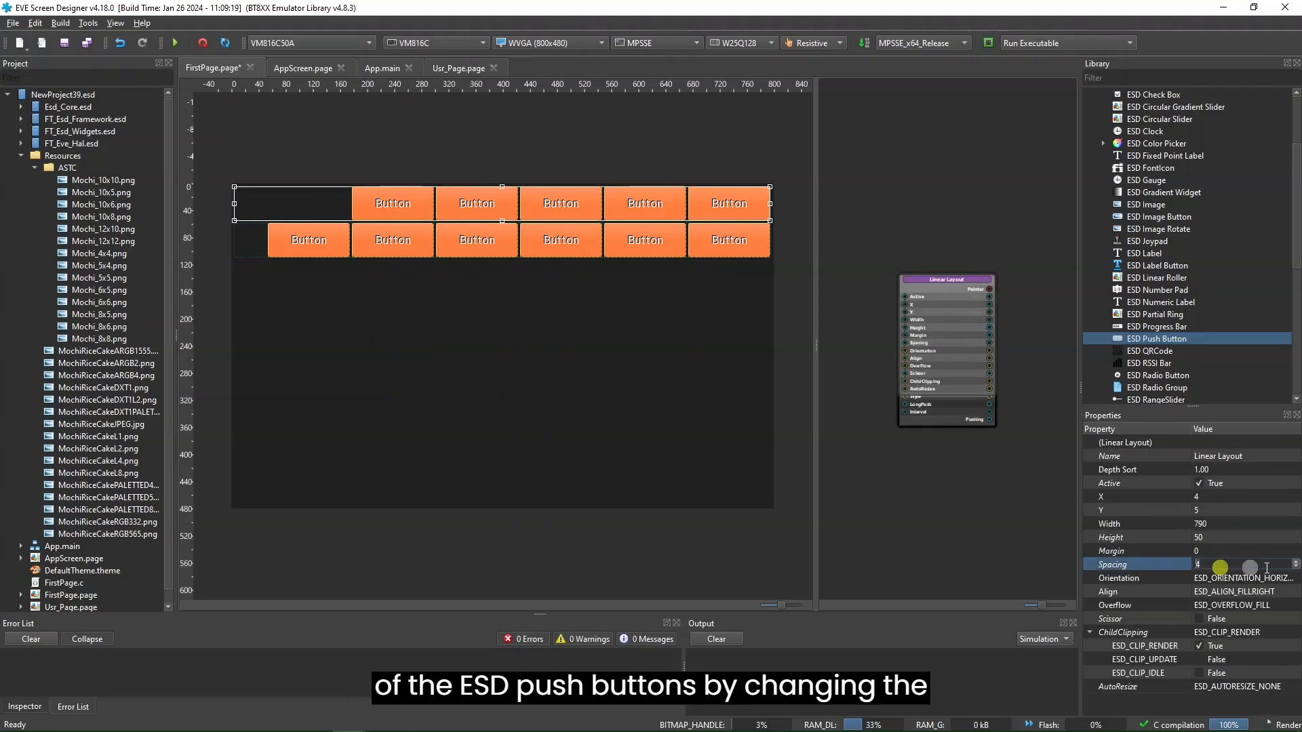
left_click(1296, 561)
left_click(1296, 561)
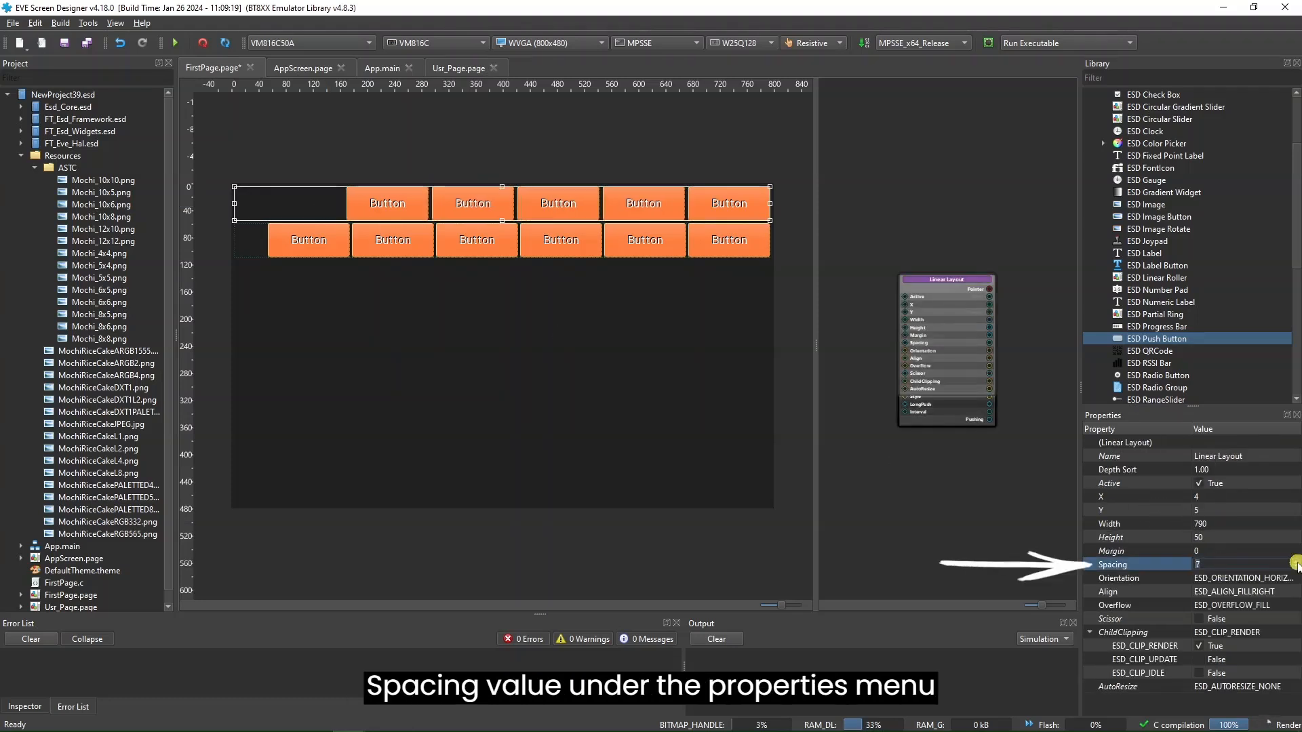
left_click(1297, 561)
left_click(1297, 560)
left_click(1296, 561)
left_click(1296, 561)
left_click(674, 452)
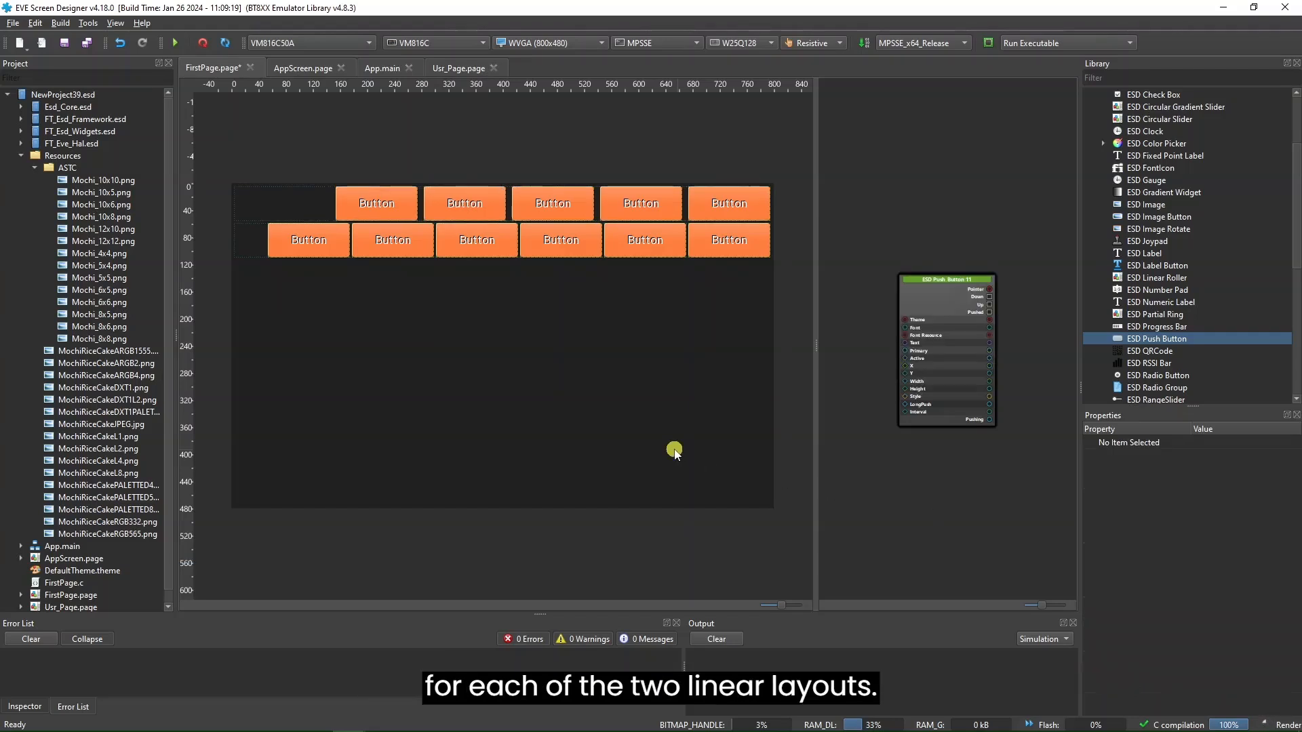
- Set the Spacing of the lower linear layout to 10
left_click(244, 241)
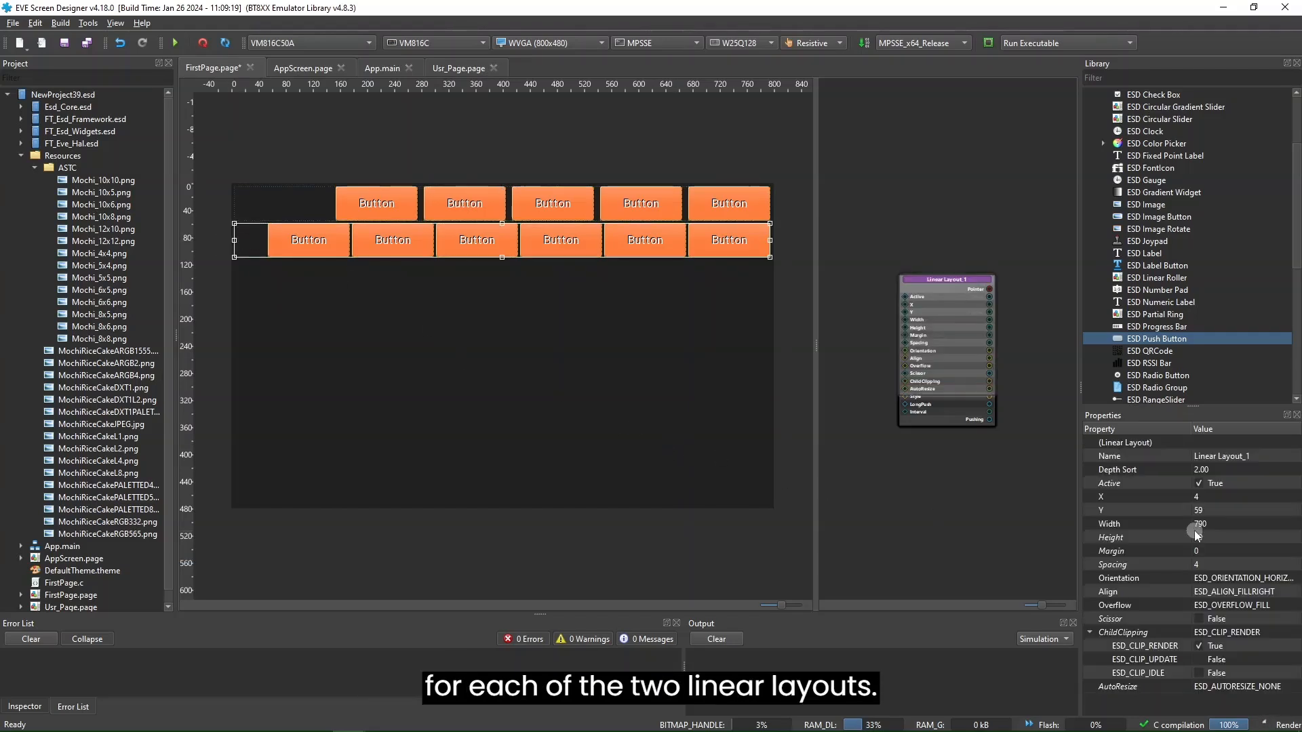
left_click(1241, 563)
left_click(1295, 562)
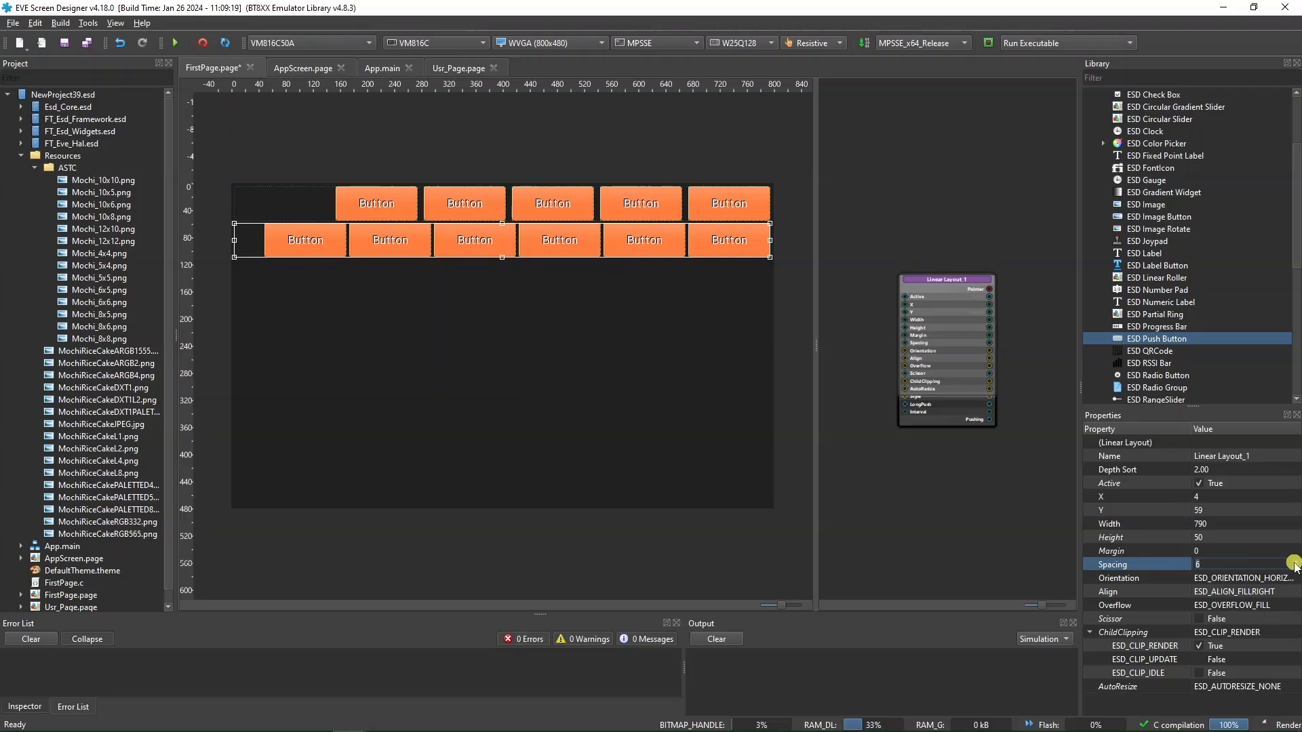
left_click(1295, 561)
left_click(1295, 562)
left_click(1295, 562)
left_click(1295, 561)
left_click(1295, 562)
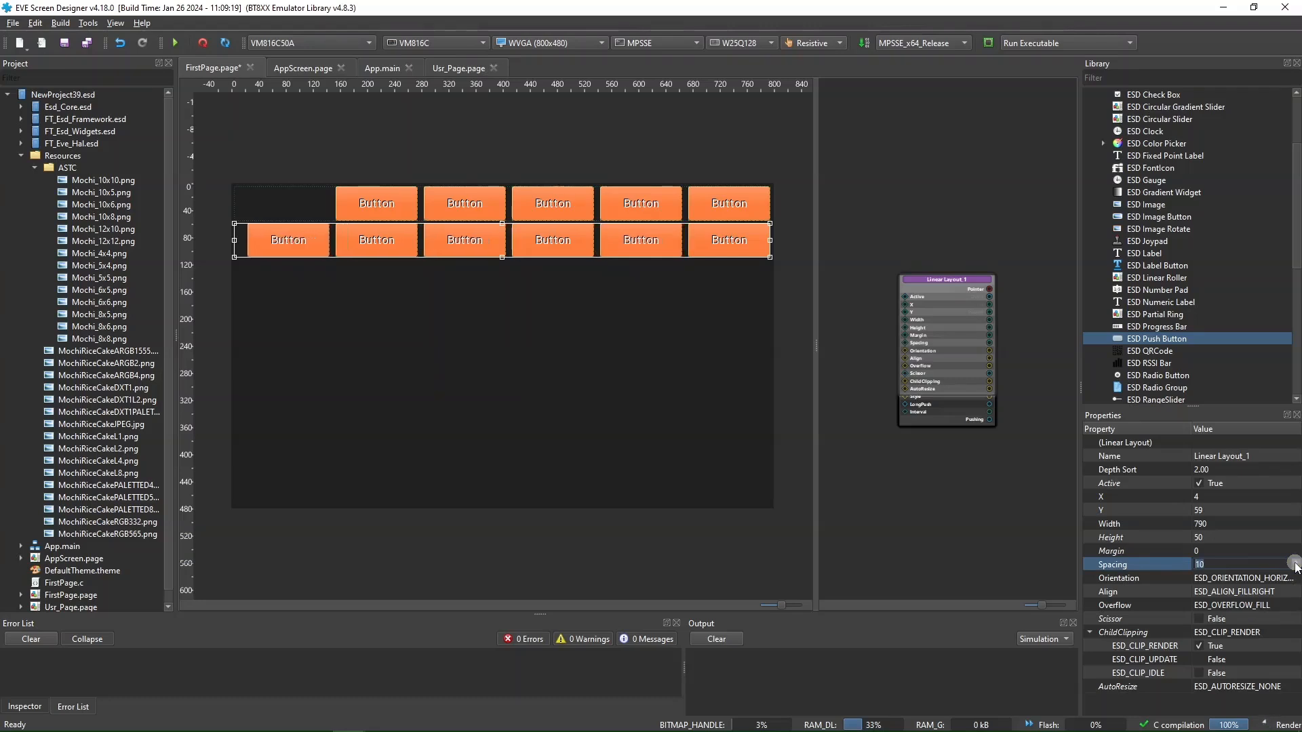
left_click(606, 413)
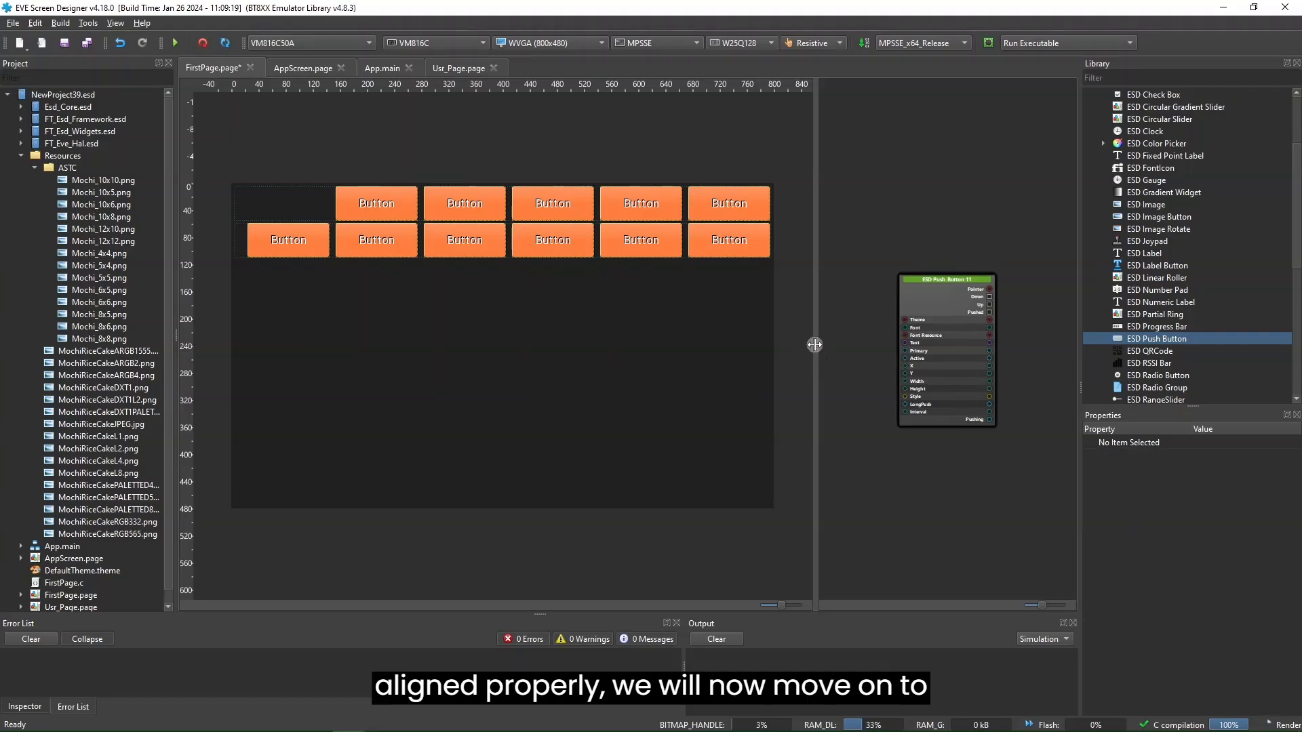
- Arrange the nodes of ESD Push Button 6 to 11 in one vertical column, in numerical order, in the logic node editor
left_click_drag(817, 344, 687, 352)
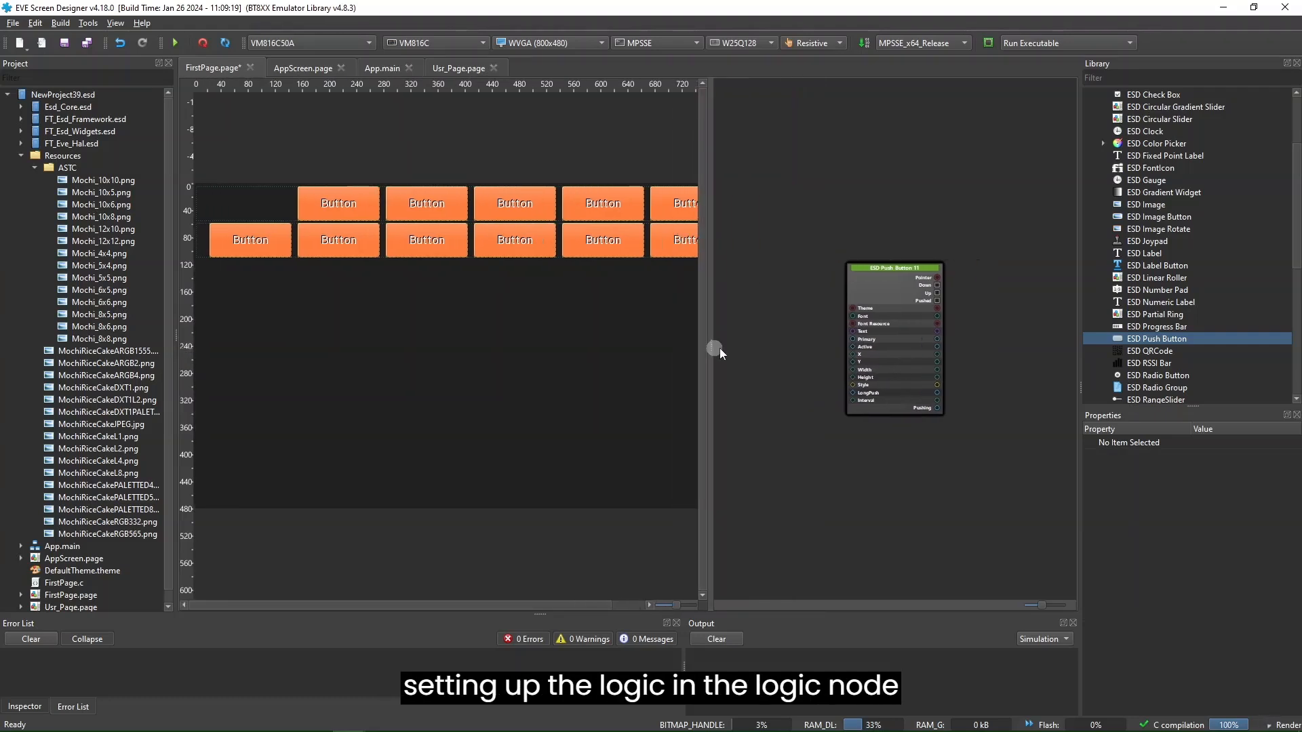
left_click(892, 295)
left_click_drag(885, 282, 1011, 453)
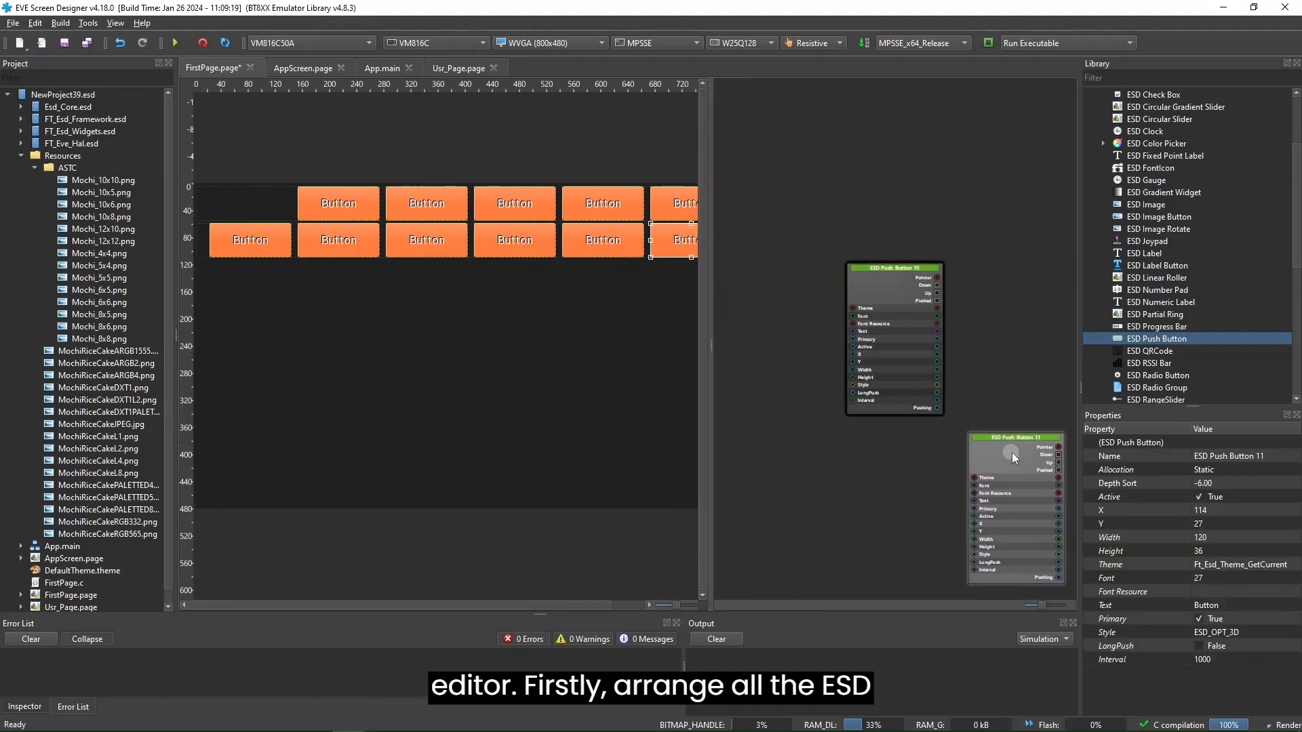
left_click(877, 283)
left_click_drag(877, 283, 999, 303)
left_click(860, 257)
left_click_drag(881, 295, 996, 173)
scroll(840, 319, "down", 3)
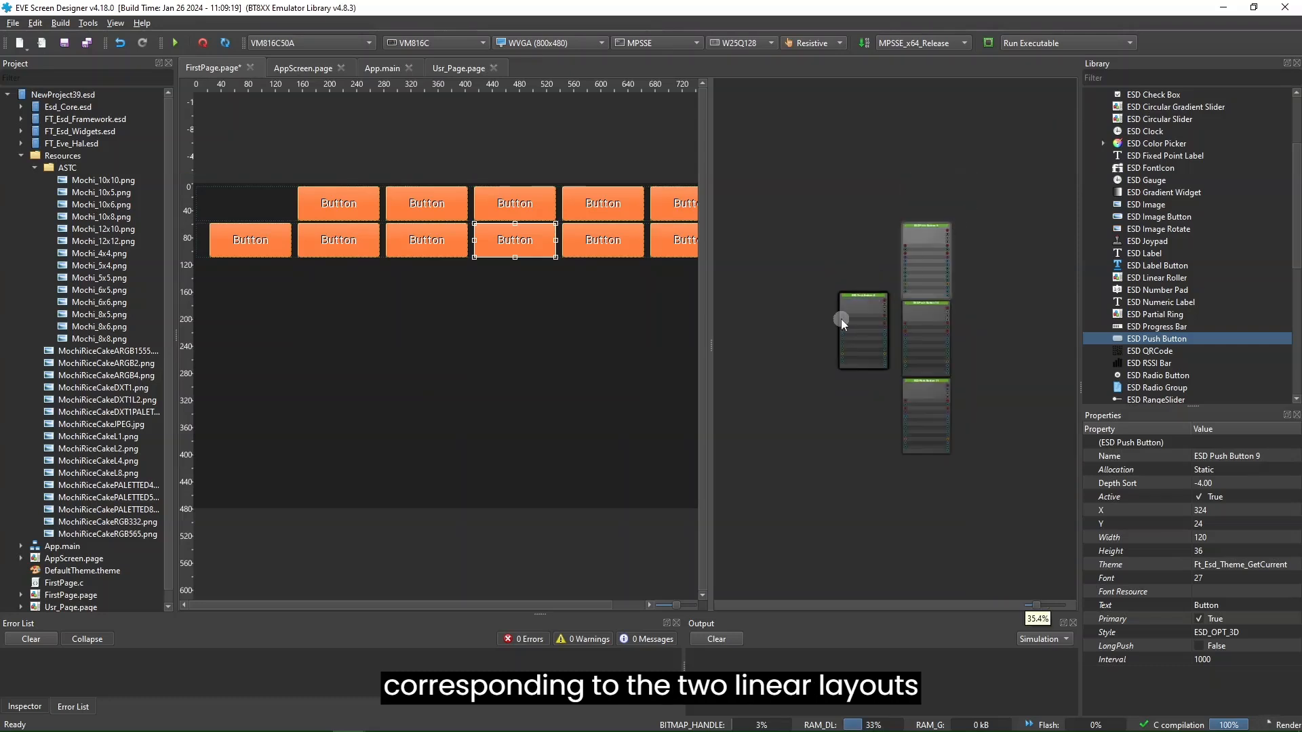
left_click_drag(857, 322, 918, 169)
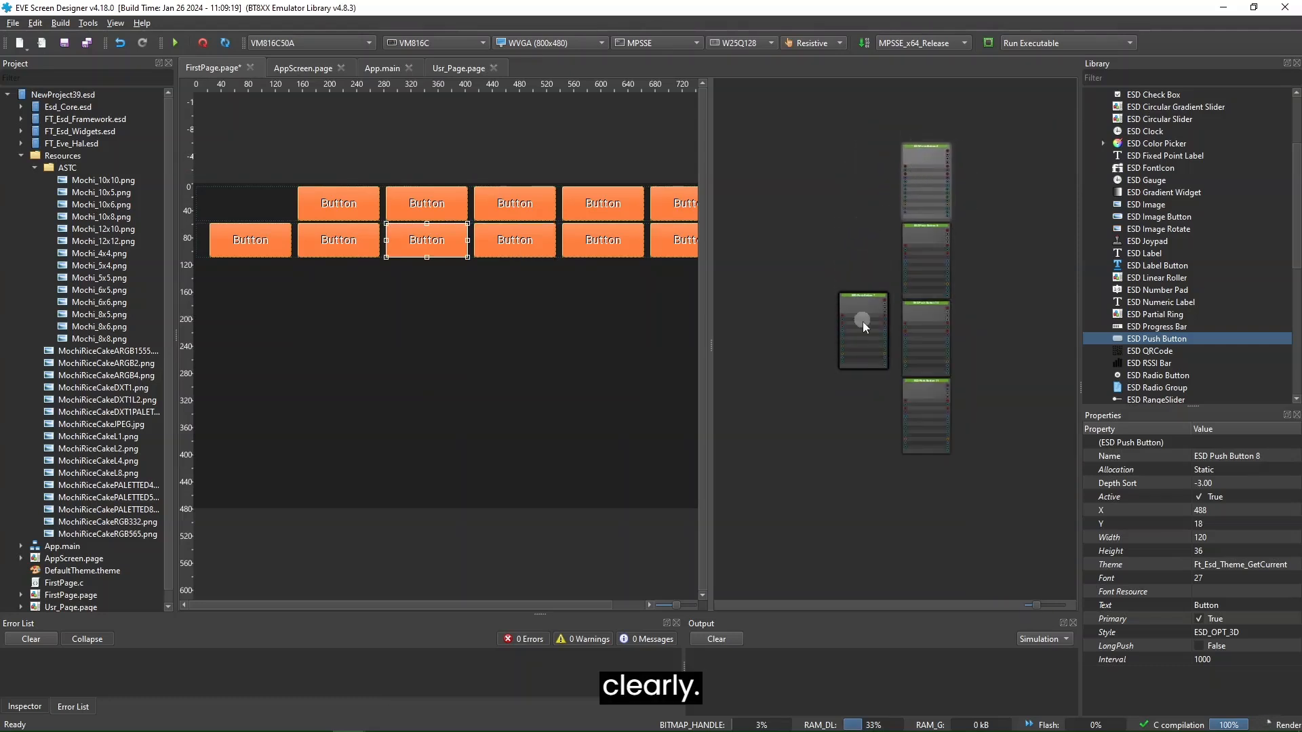
left_click_drag(863, 321, 910, 127)
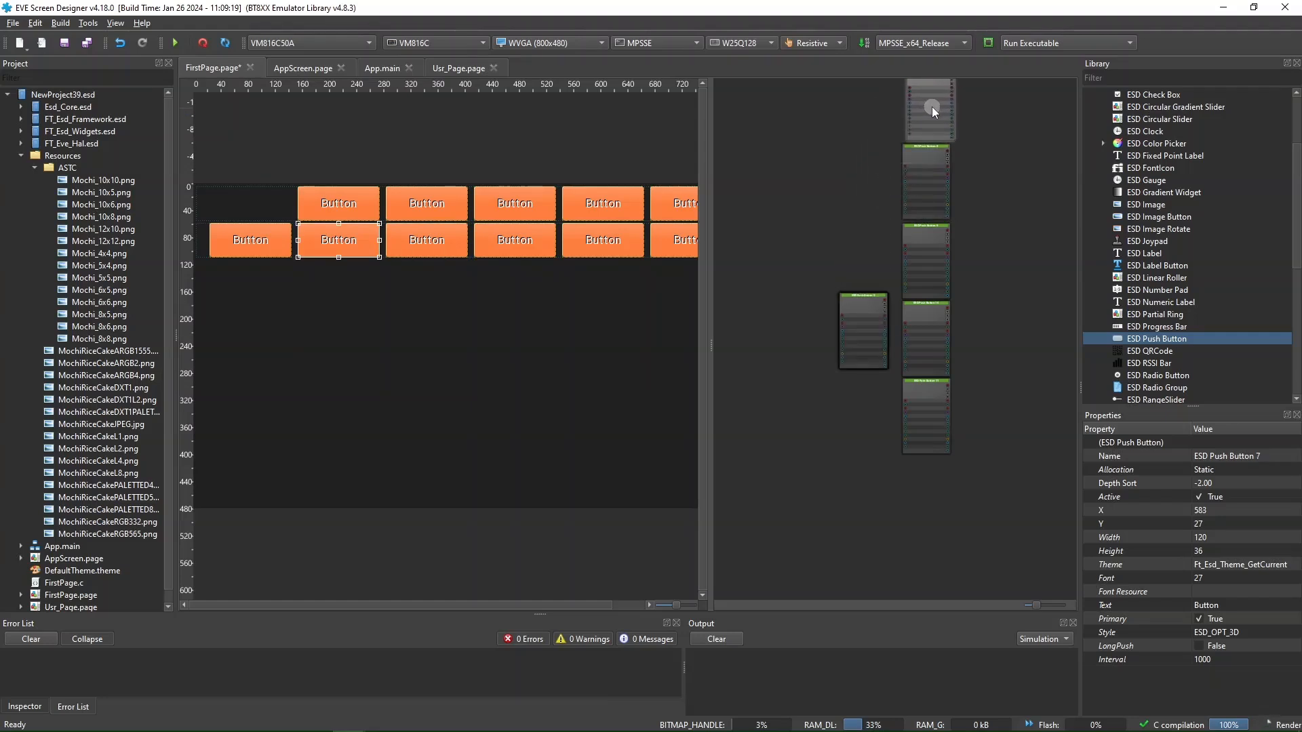
scroll(910, 271, "down", 1)
left_click_drag(874, 385, 917, 167)
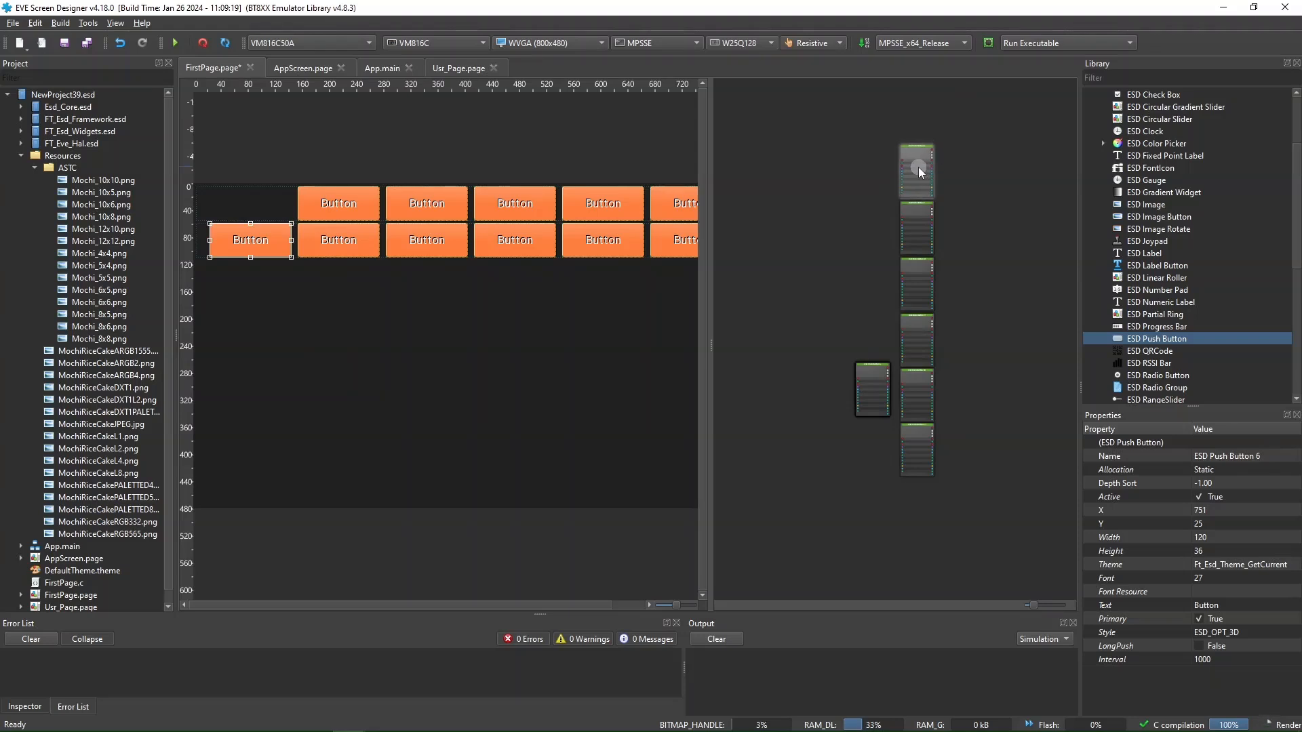
- Stack the nodes of the upper layout's five push buttons in a second column beside the first, ending with ESD Push Button 5 at the bottom
left_click(872, 389)
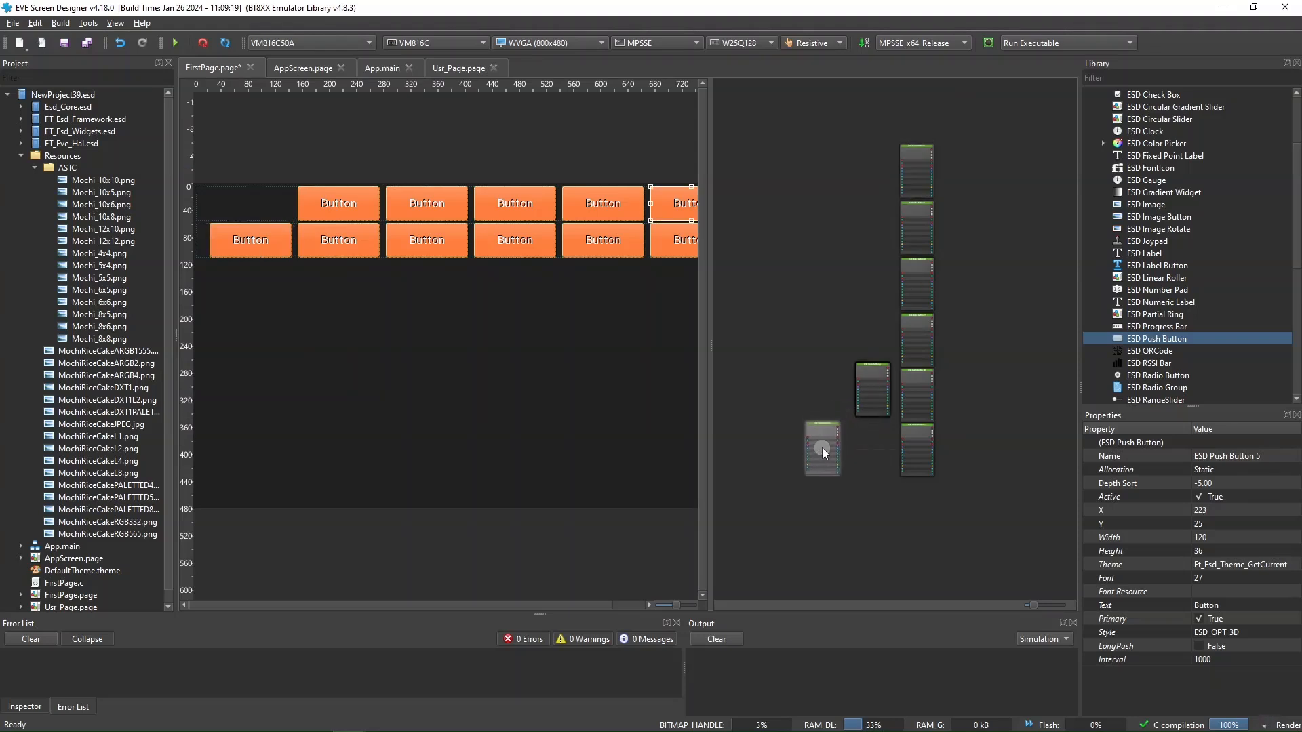
left_click_drag(876, 385, 830, 340)
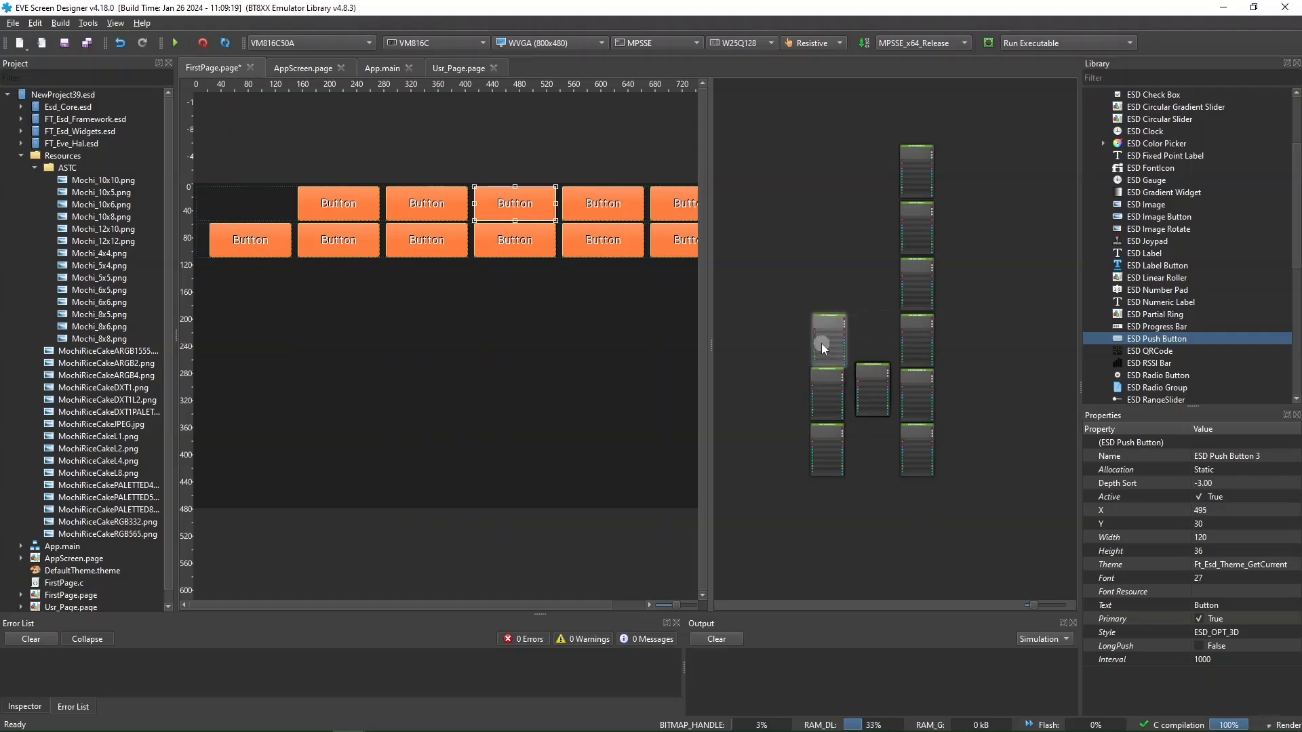
left_click_drag(863, 388, 832, 299)
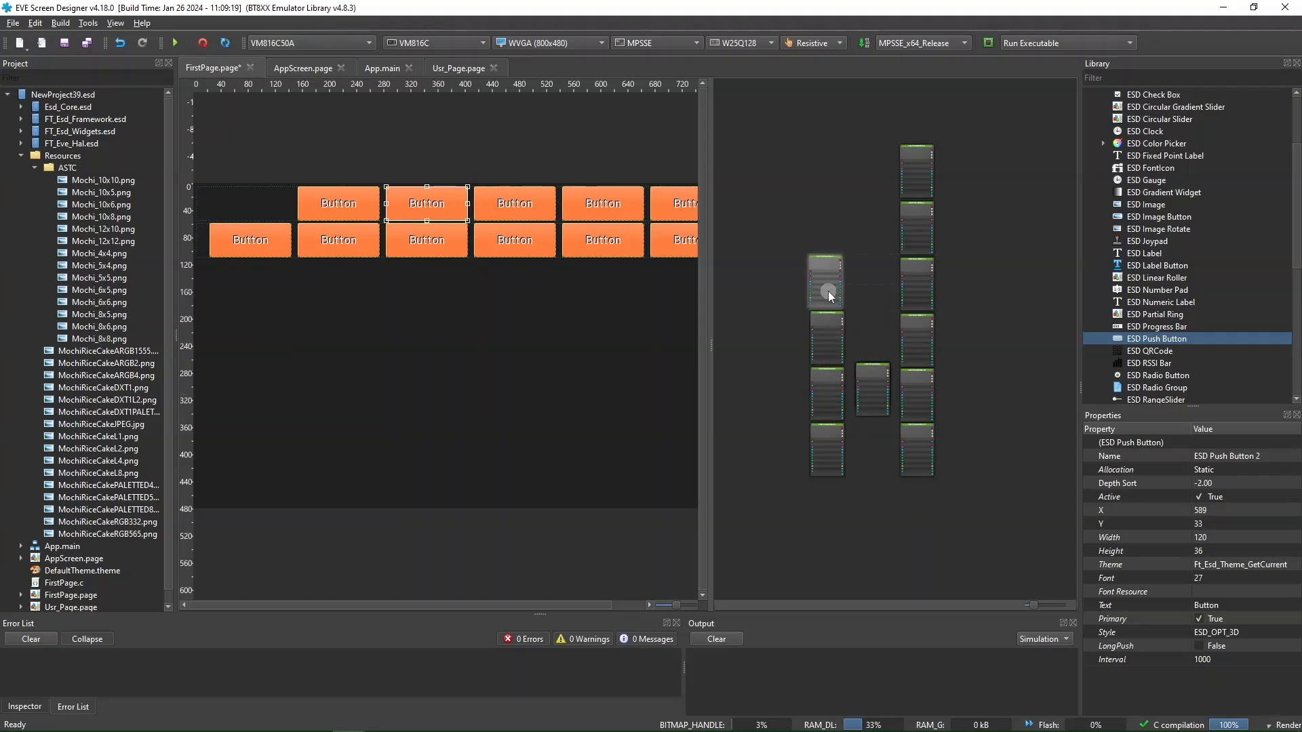
left_click_drag(861, 369, 824, 229)
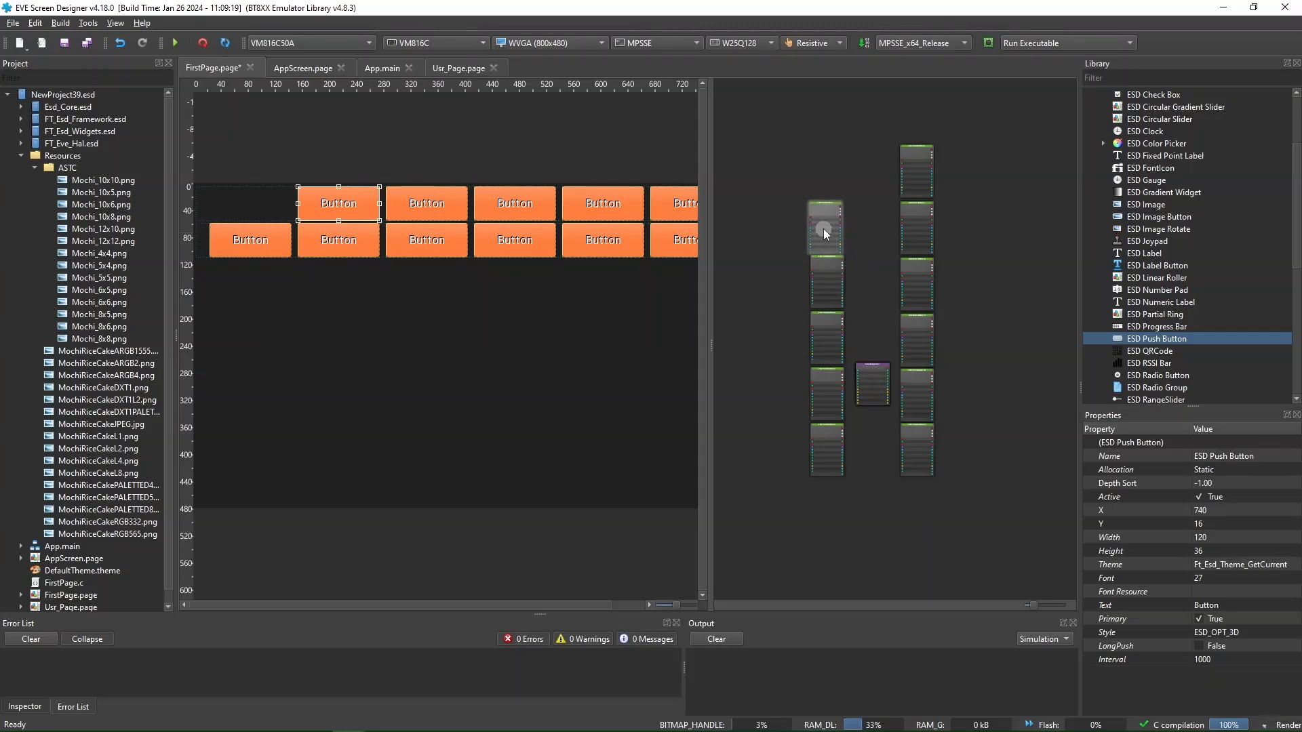
- Move the two linear layout nodes and the Fixed Position node into a row below the push button columns
left_click_drag(863, 384, 893, 552)
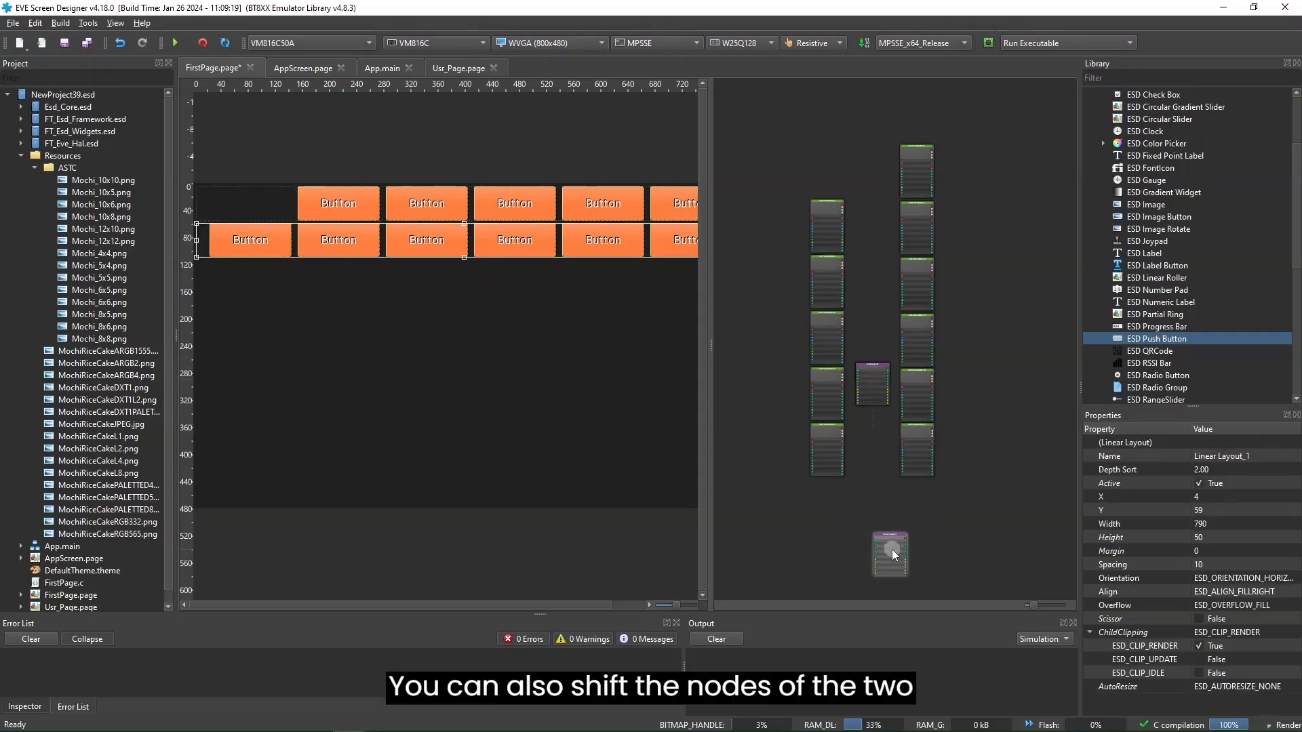
left_click_drag(868, 389, 933, 564)
left_click_drag(868, 375, 995, 562)
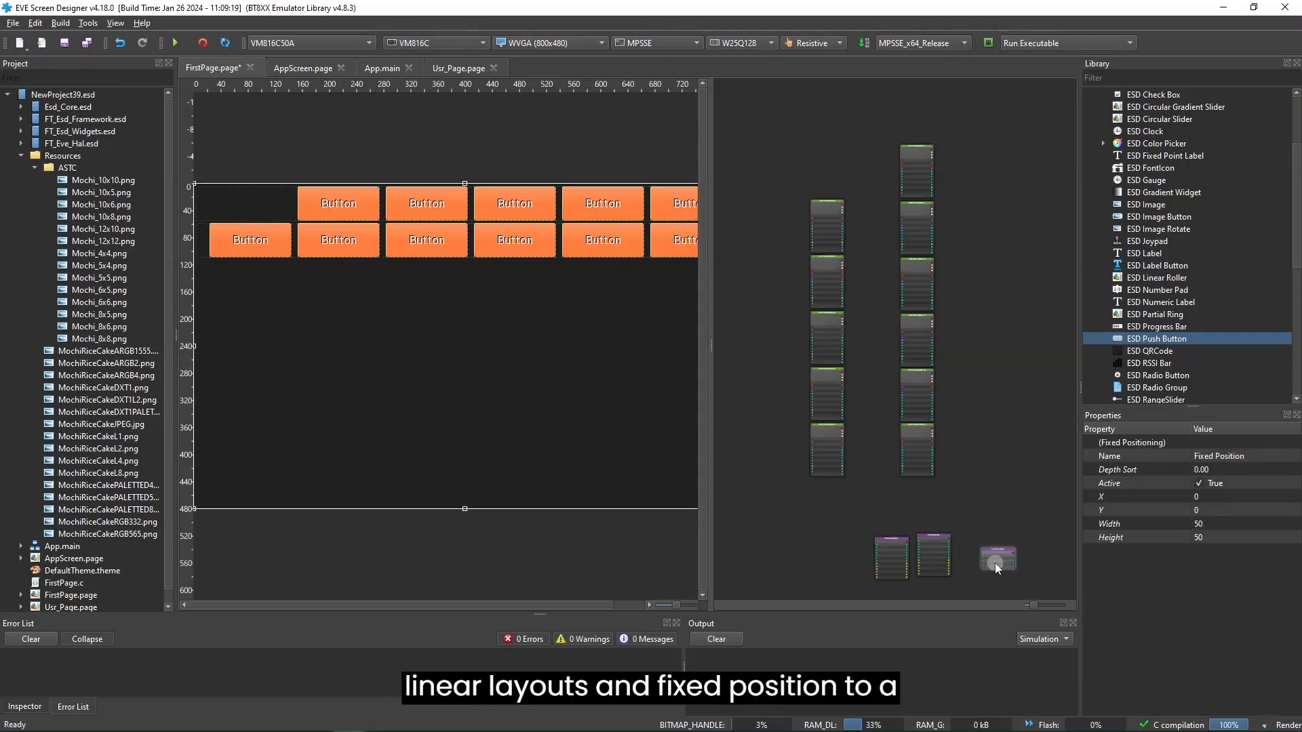
left_click(868, 506)
- Set the Text of ESD Push Button 11 to LOADIMAGE
scroll(875, 491, "up", 2)
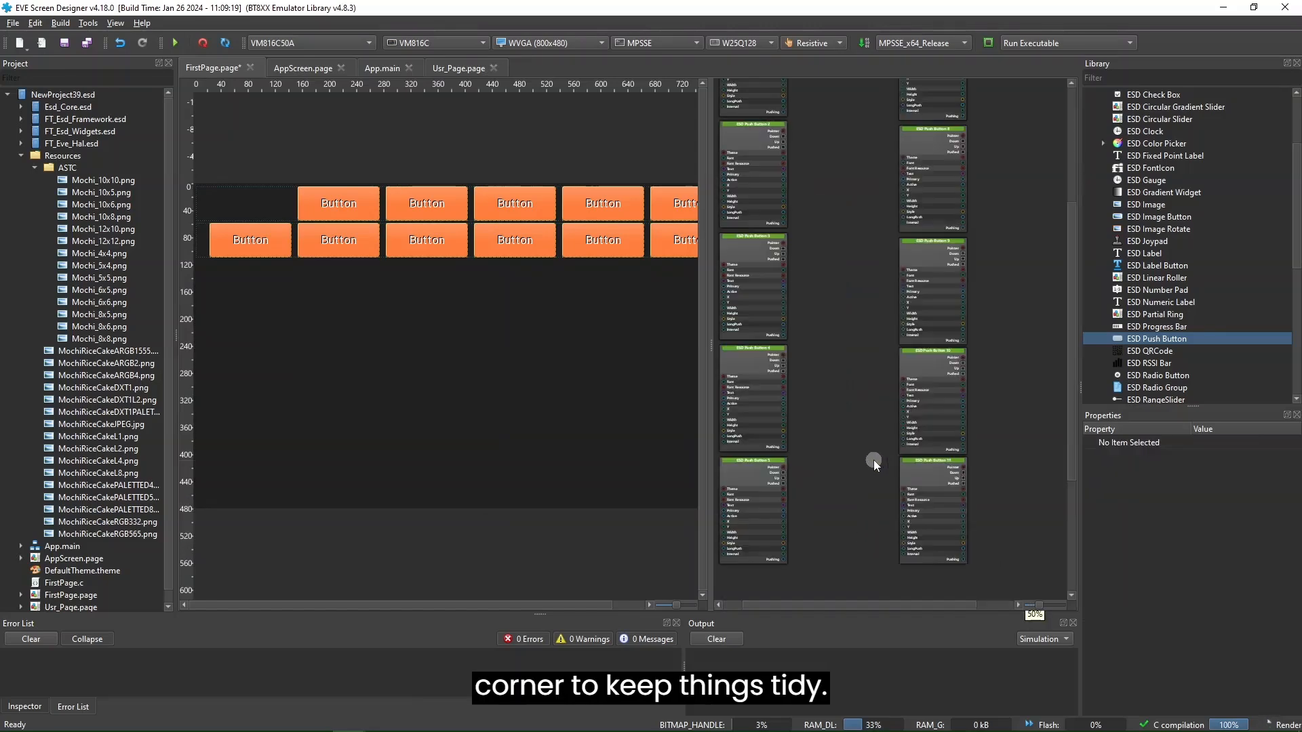
scroll(869, 498, "up", 1)
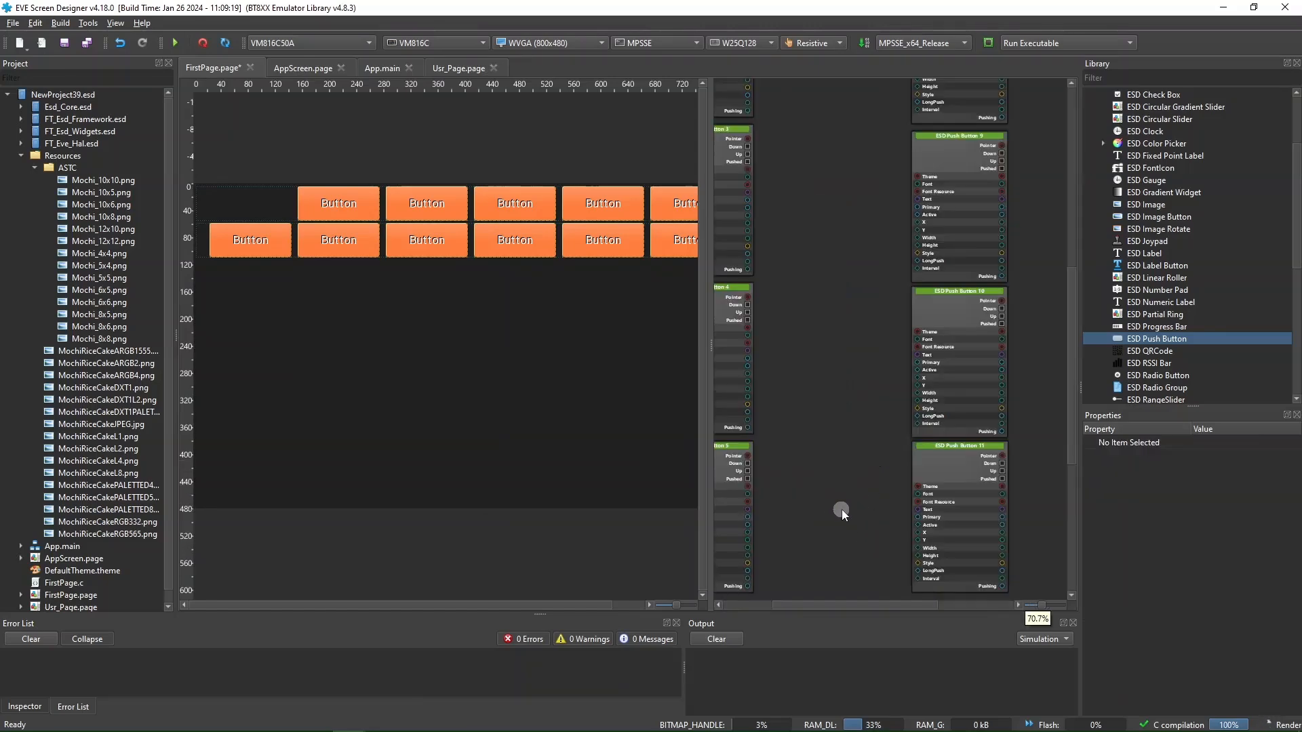
scroll(832, 449, "up", 2)
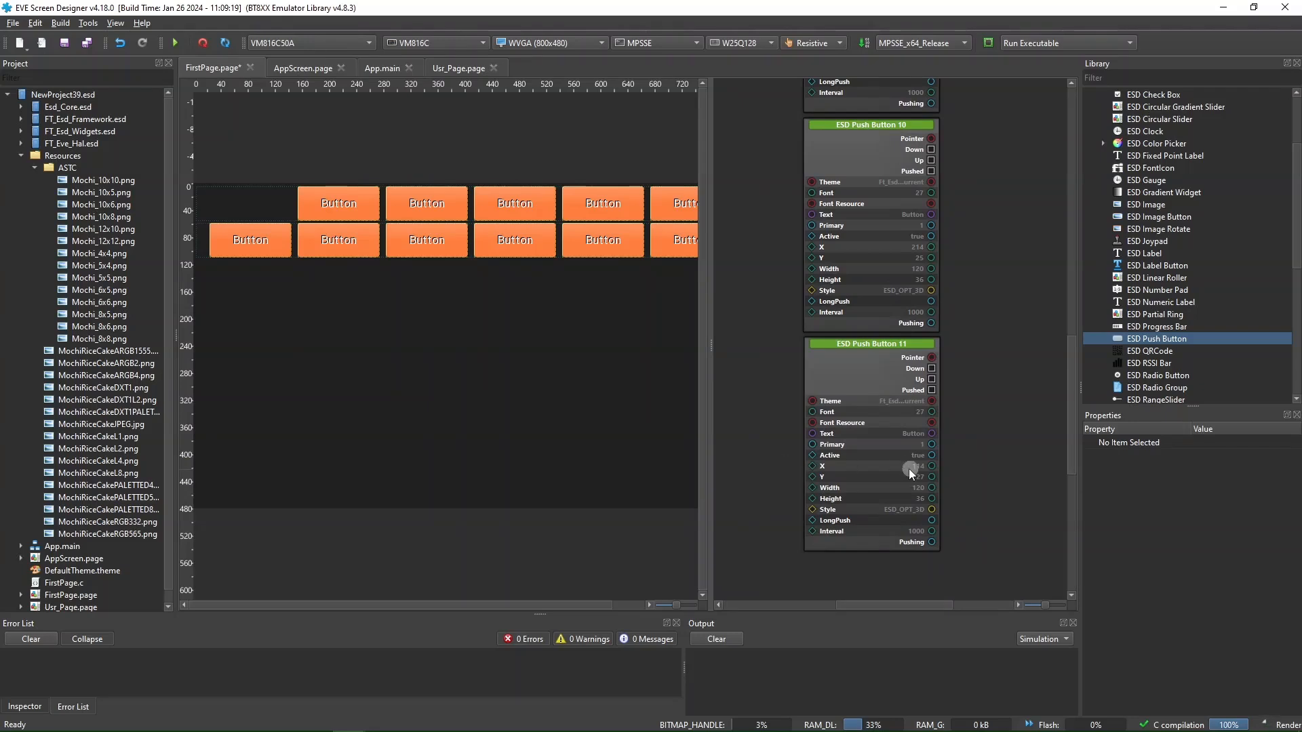
left_click_drag(714, 341, 753, 344)
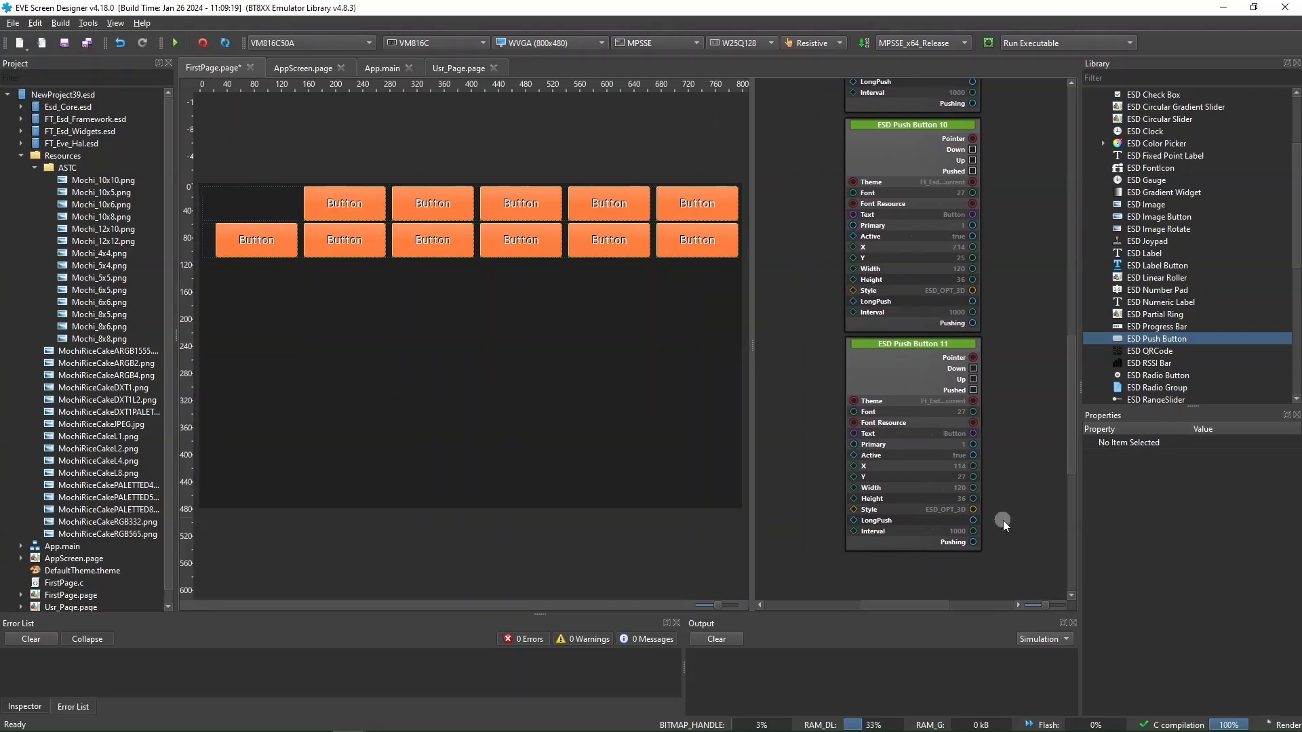
left_click(913, 392)
left_click(1203, 604)
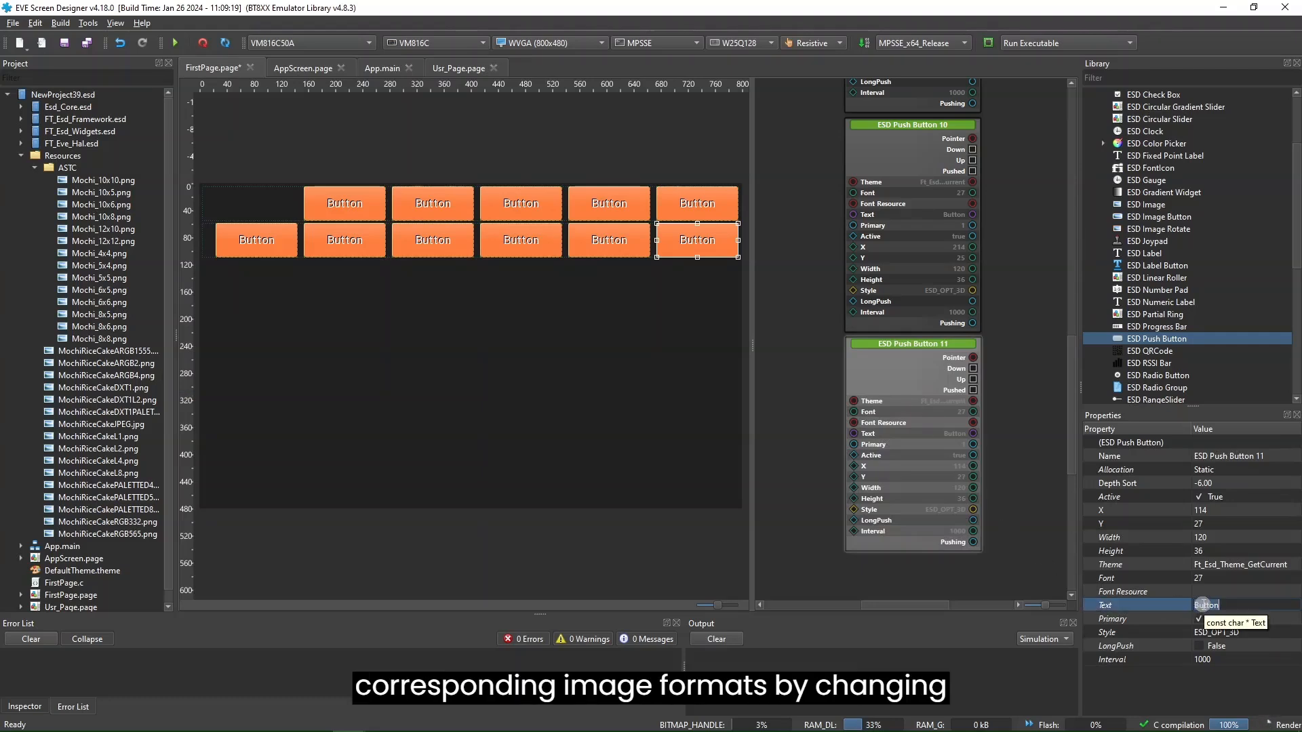
type("LOADI")
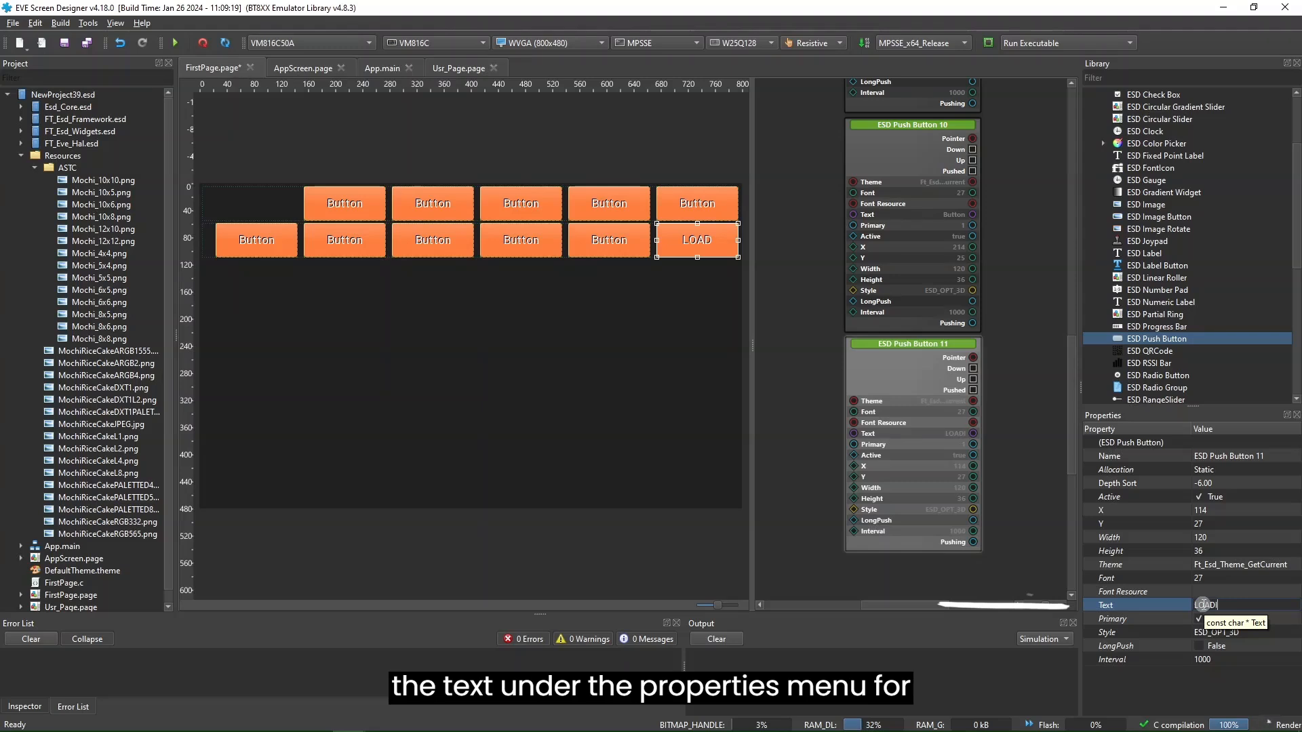
type("MAGE")
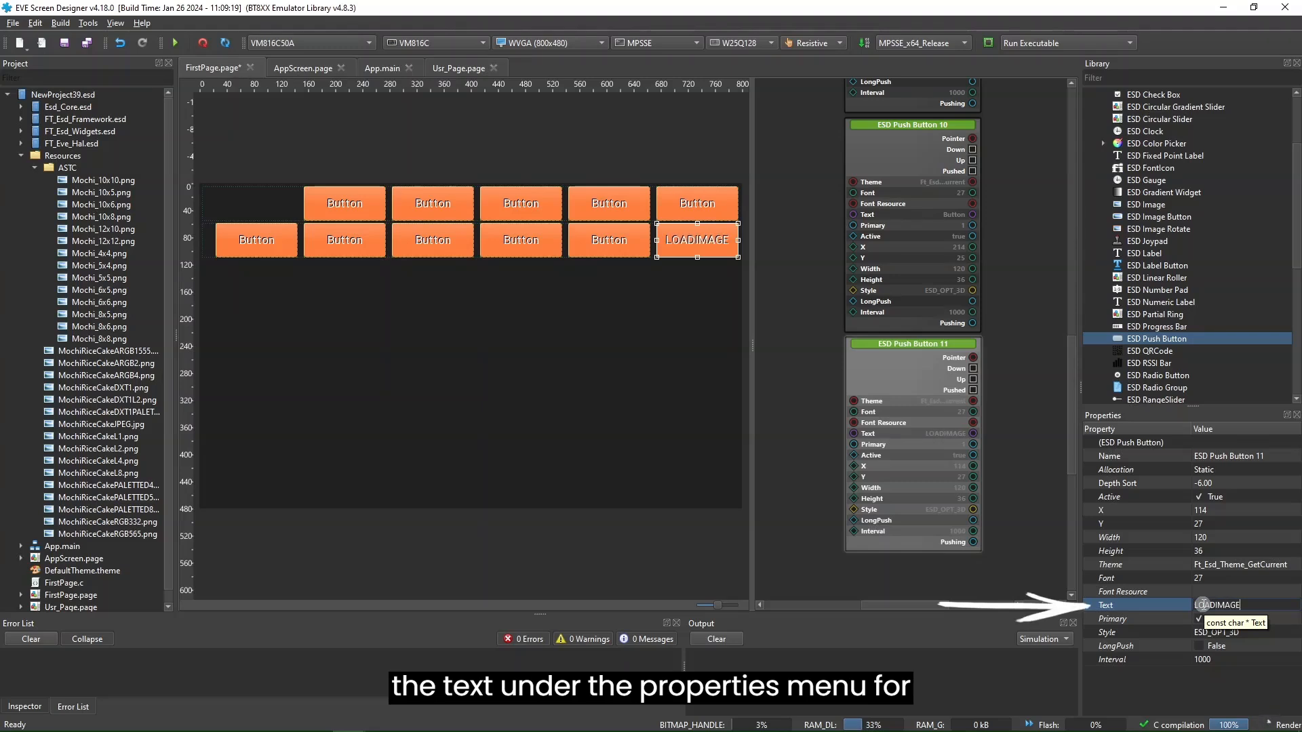
left_click(1006, 478)
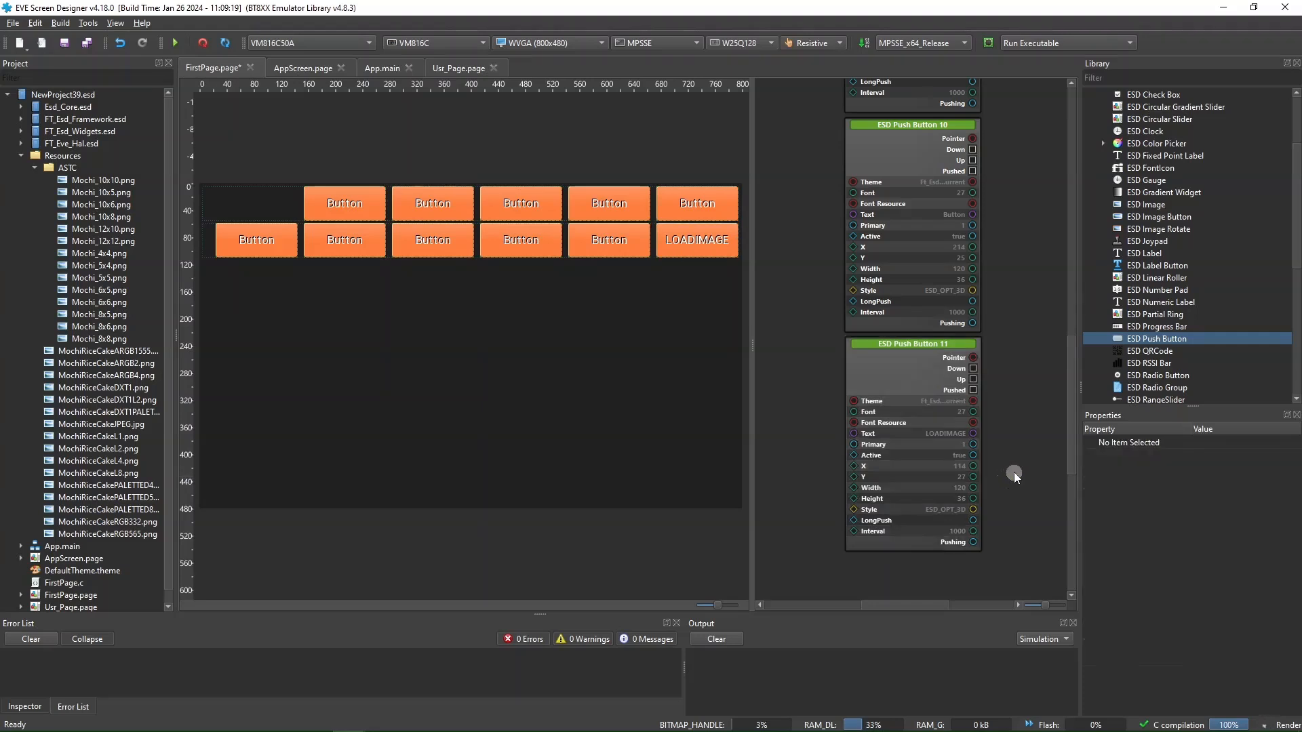
- Add a Signal from Logic Interface to the right of the ESD Push Button 11 node
scroll(1180, 319, "up", 5)
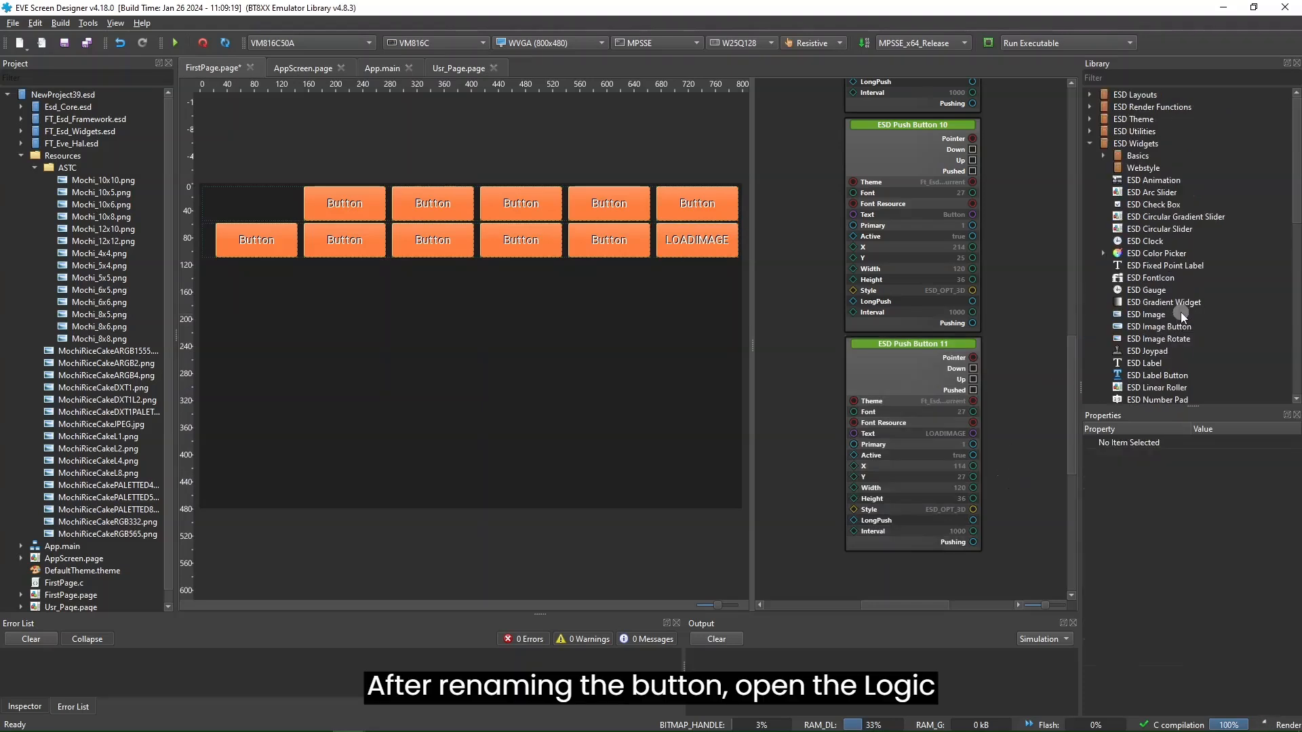
left_click(1087, 143)
left_click(1089, 168)
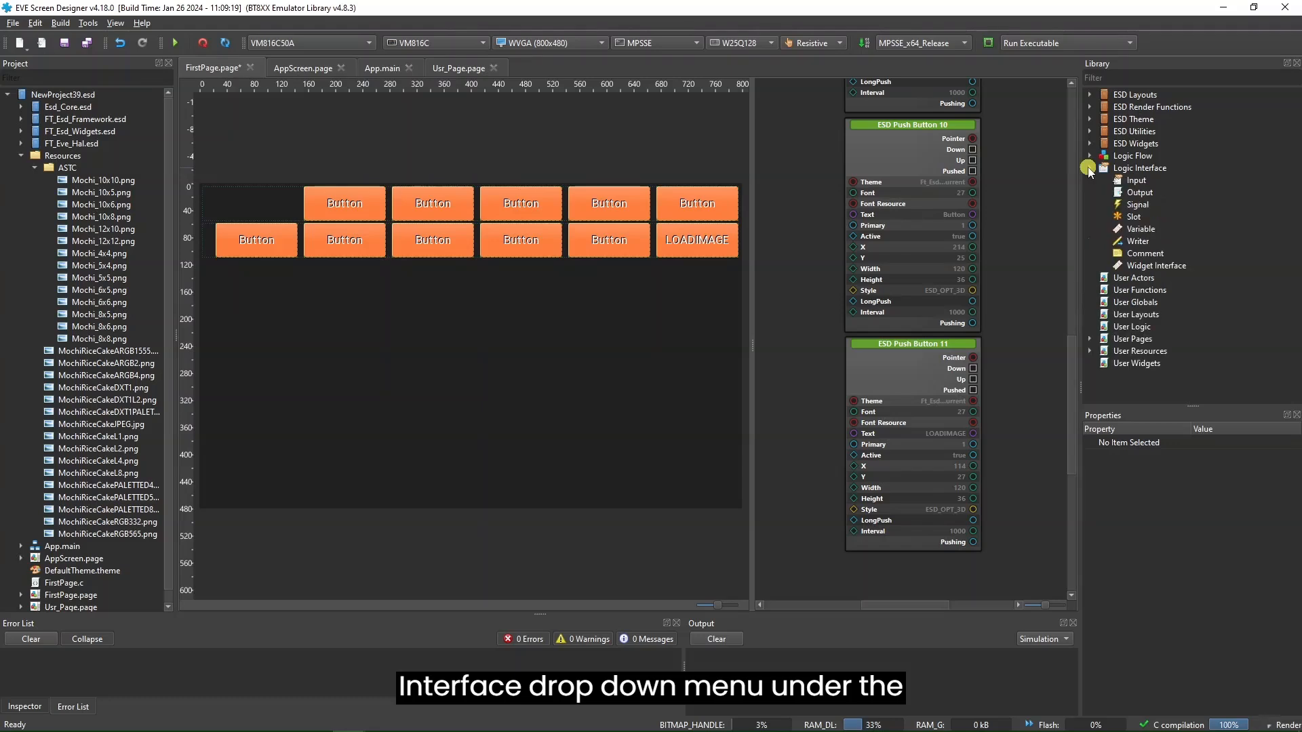
left_click(1145, 205)
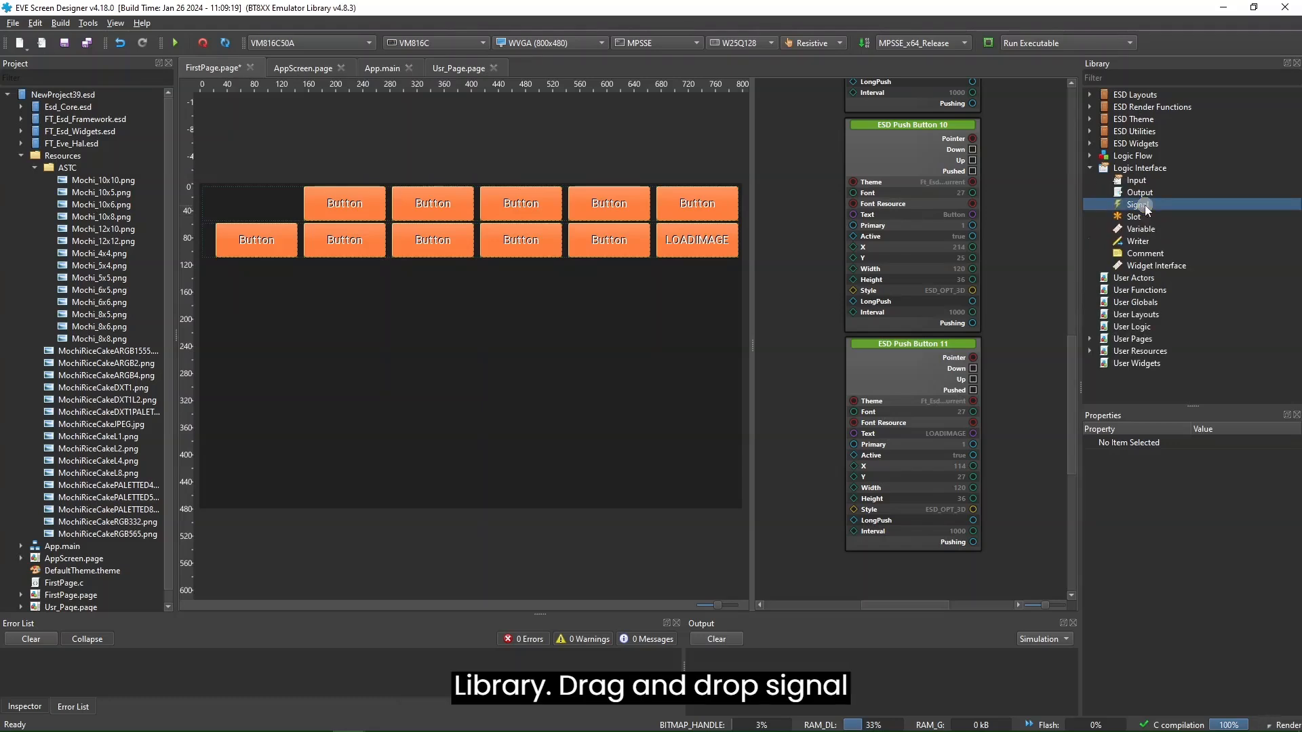
left_click_drag(1037, 303, 1012, 447)
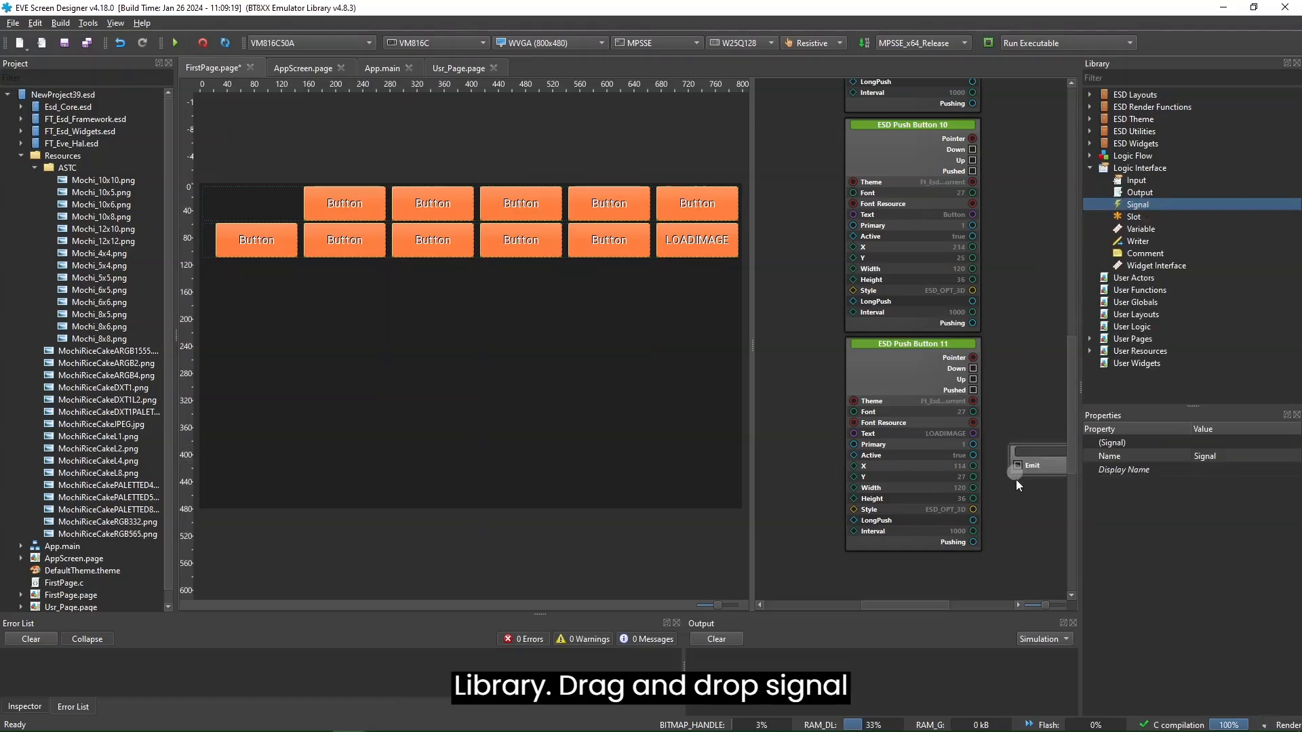
left_click_drag(908, 605, 931, 604)
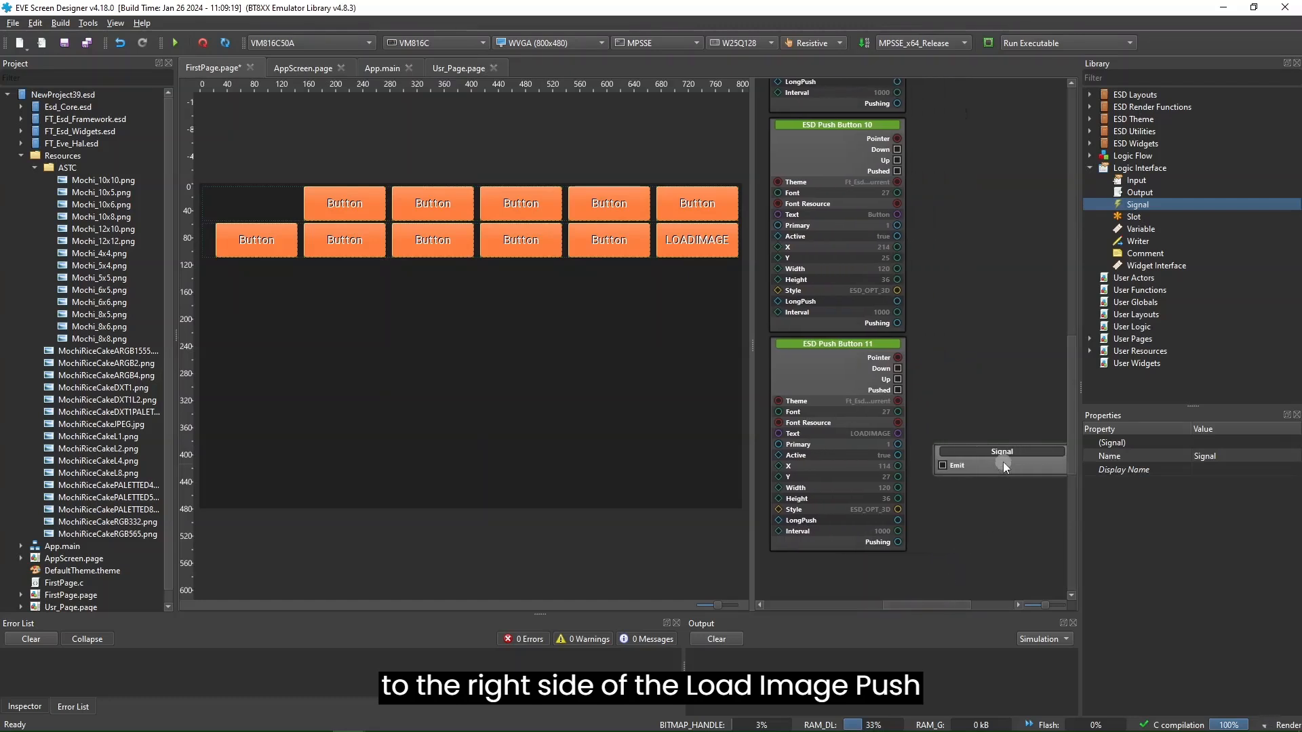
left_click_drag(1003, 463, 1001, 447)
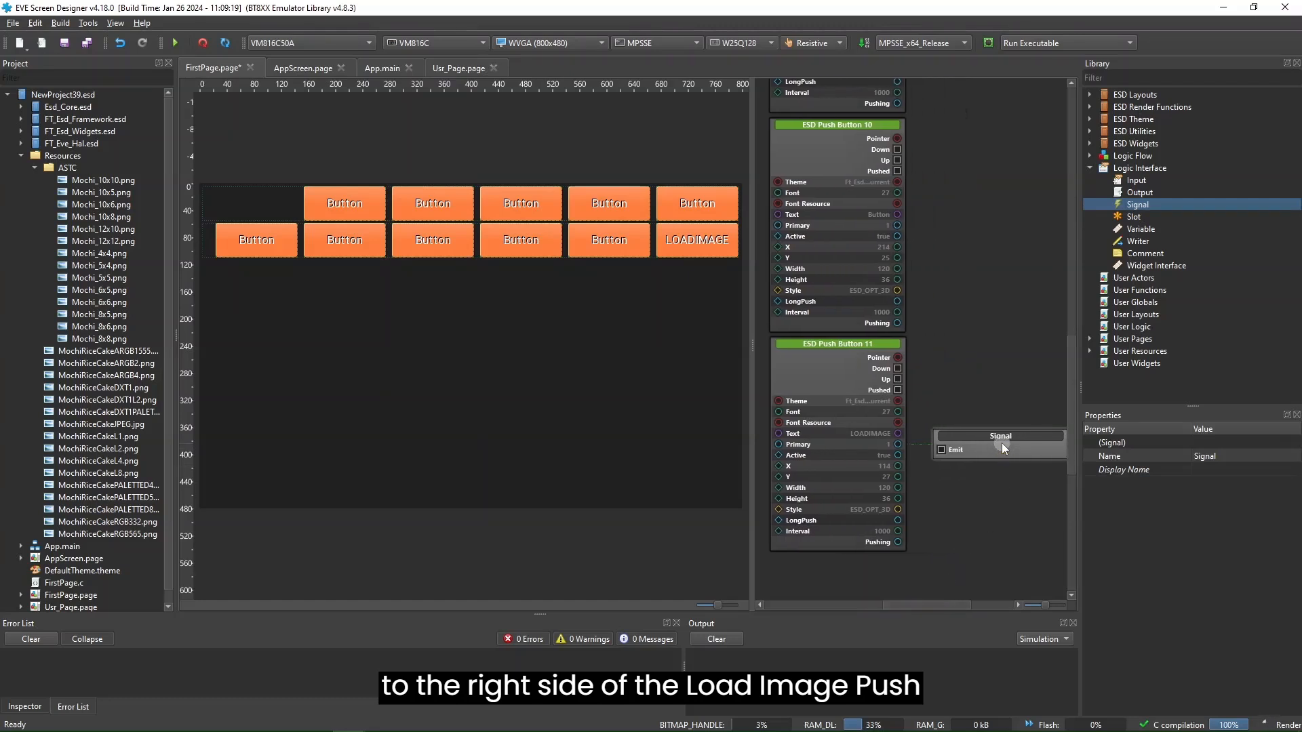
- Rename the signal PushedLOADIMAGE and connect the Pushed output of ESD Push Button 11 to its Emit input
left_click(1212, 457)
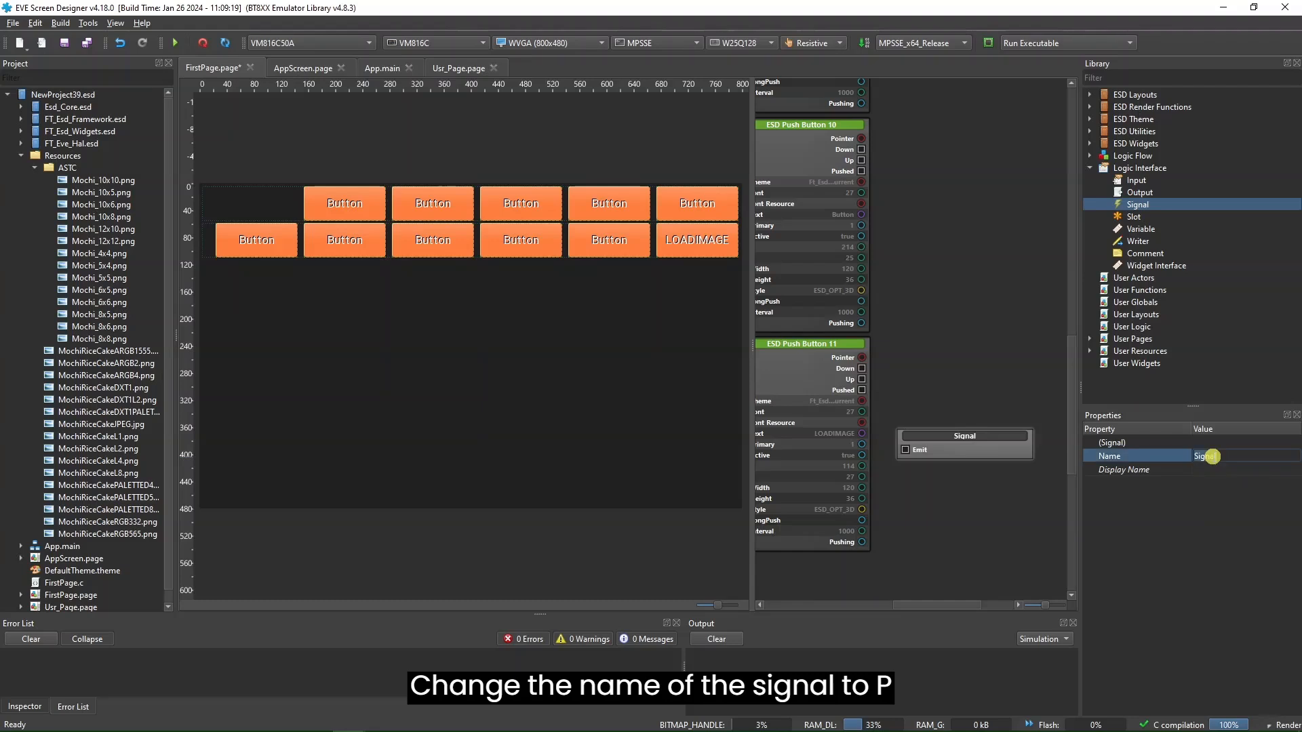
type("Push")
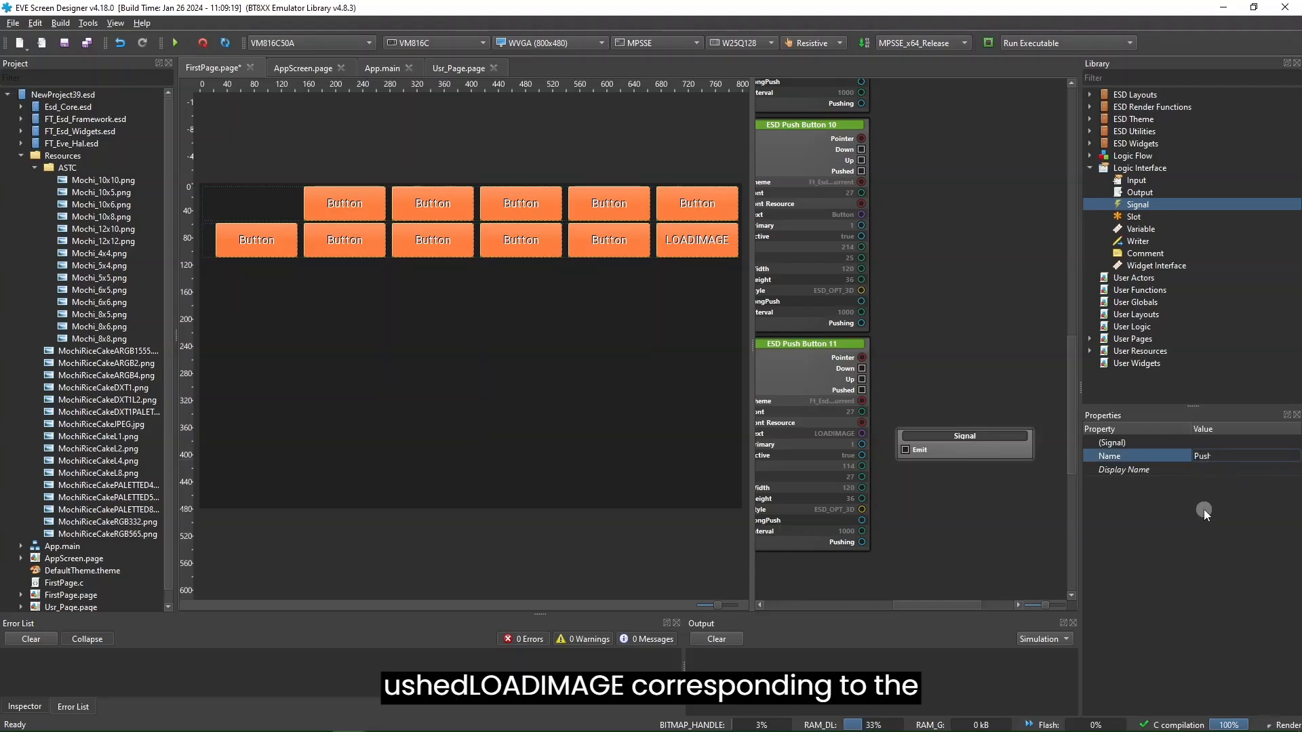
type("edL")
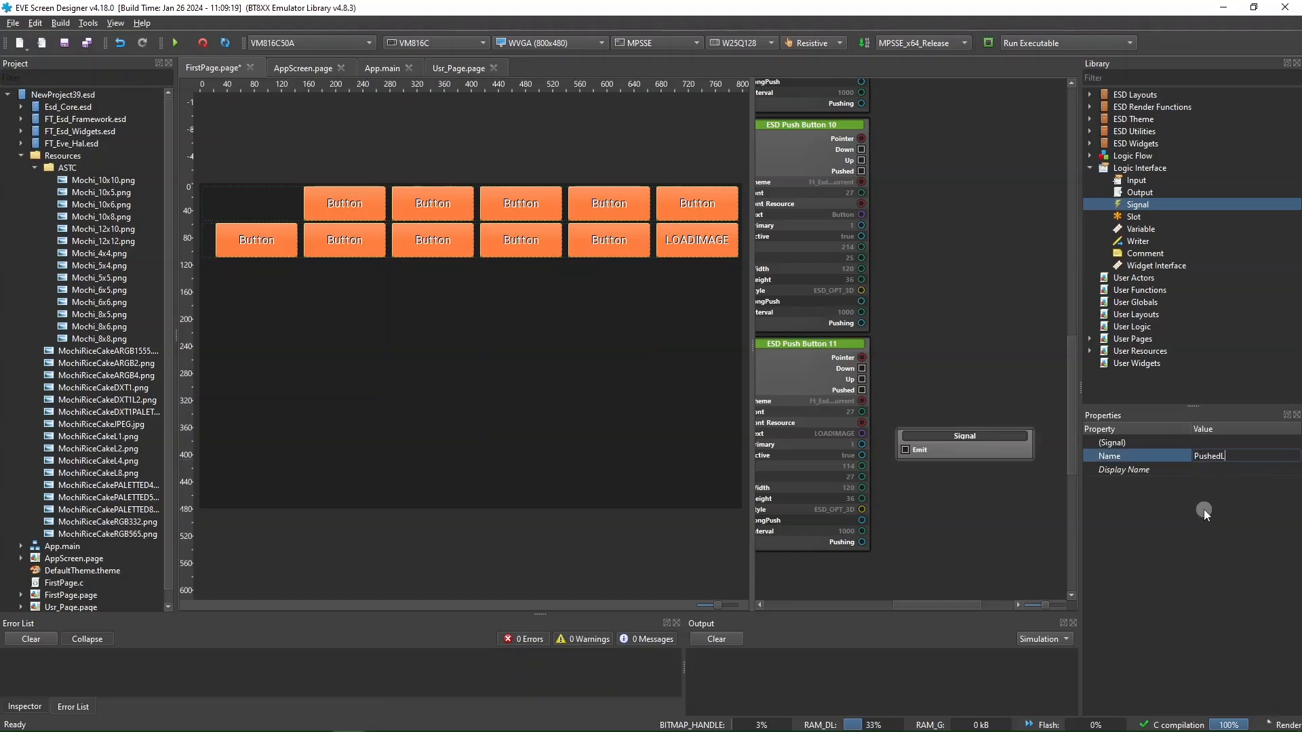
type("OADIMAGE")
left_click(1031, 522)
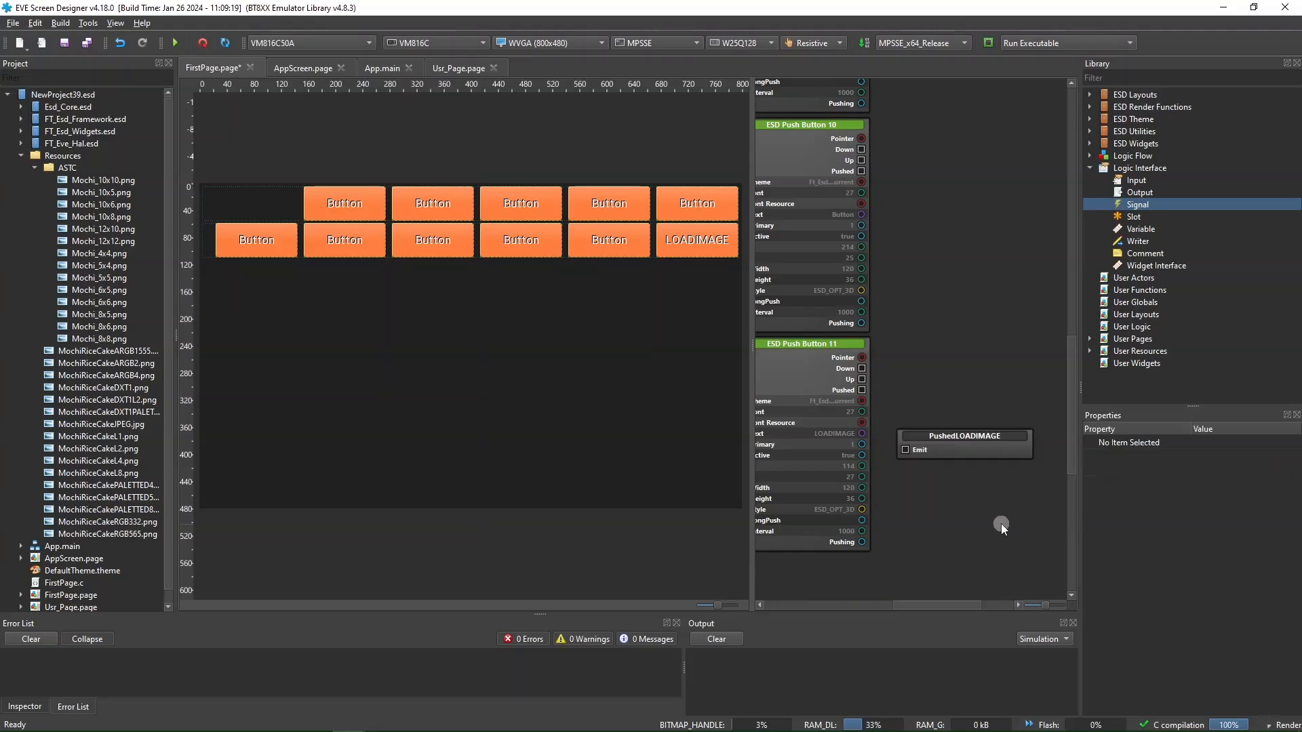
left_click_drag(752, 345, 728, 346)
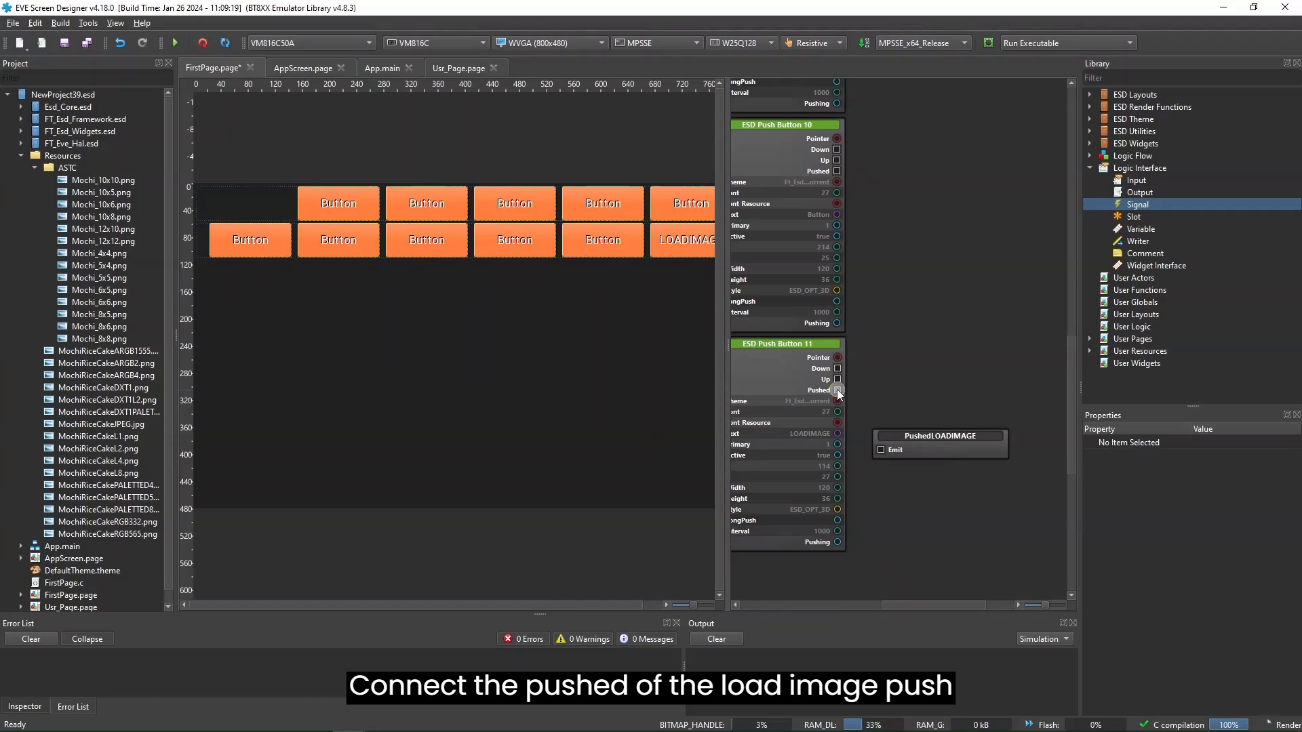
left_click_drag(837, 390, 877, 448)
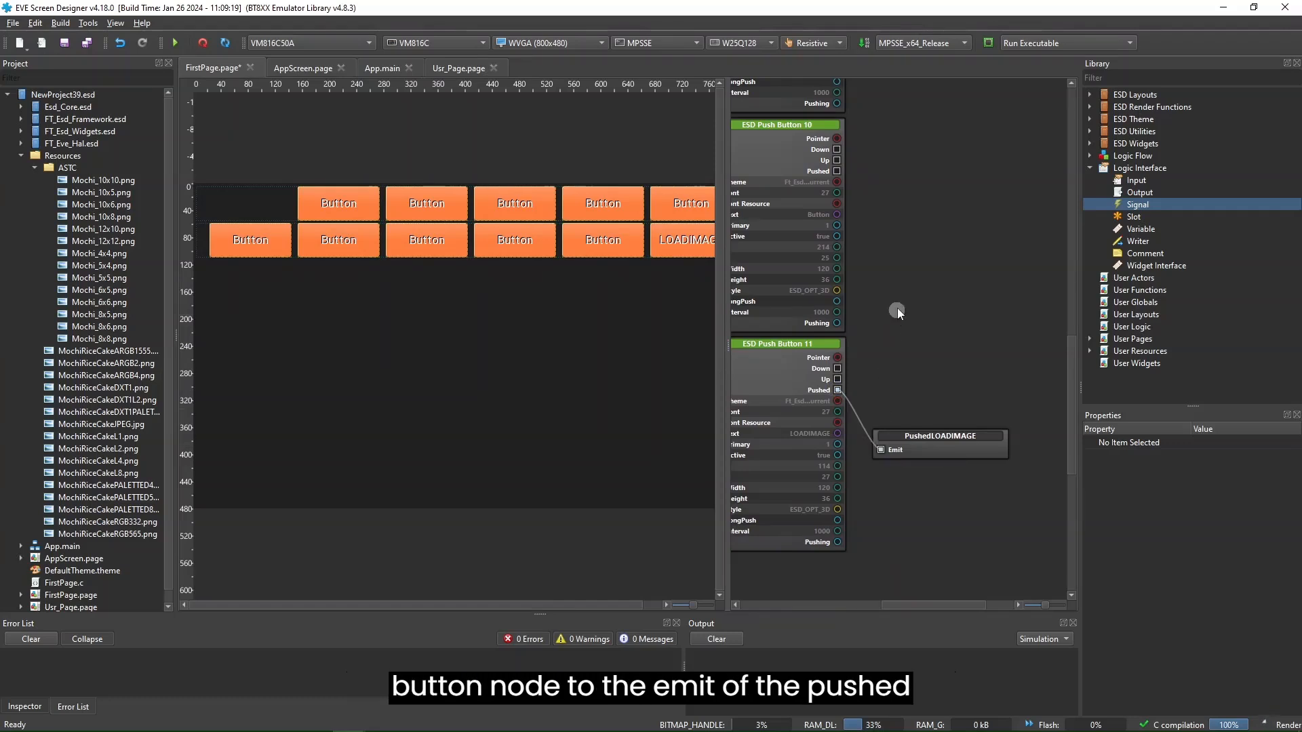
- Set the Text of ESD Push Button 10 to DXT1
left_click_drag(872, 256, 920, 417)
left_click(816, 315)
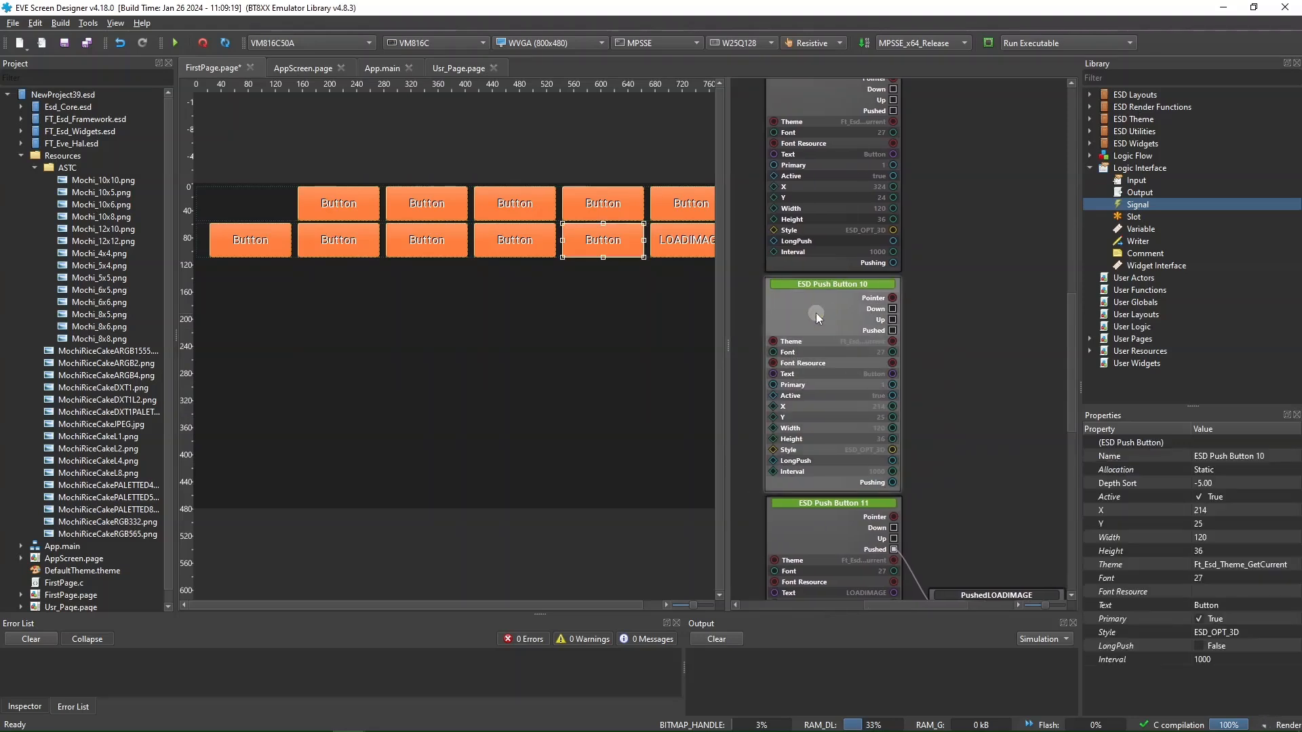
left_click(1217, 603)
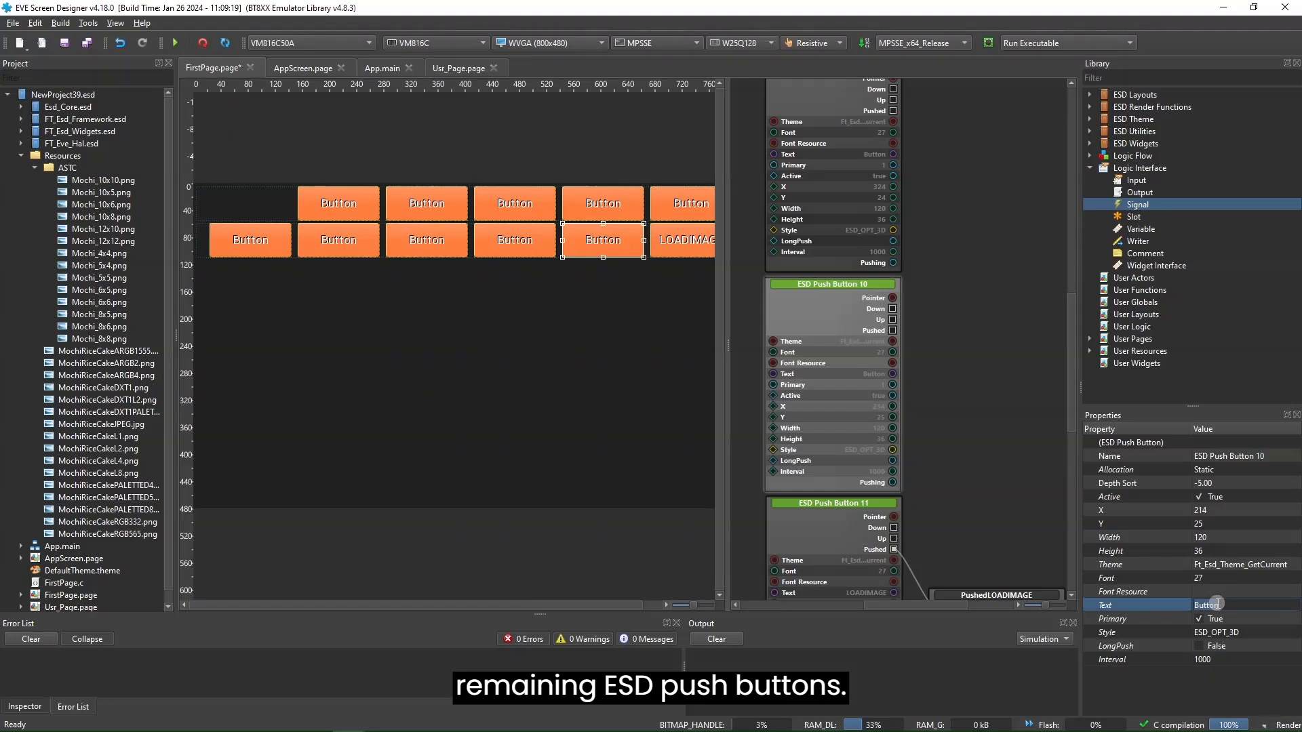
type("DXT1")
left_click(983, 463)
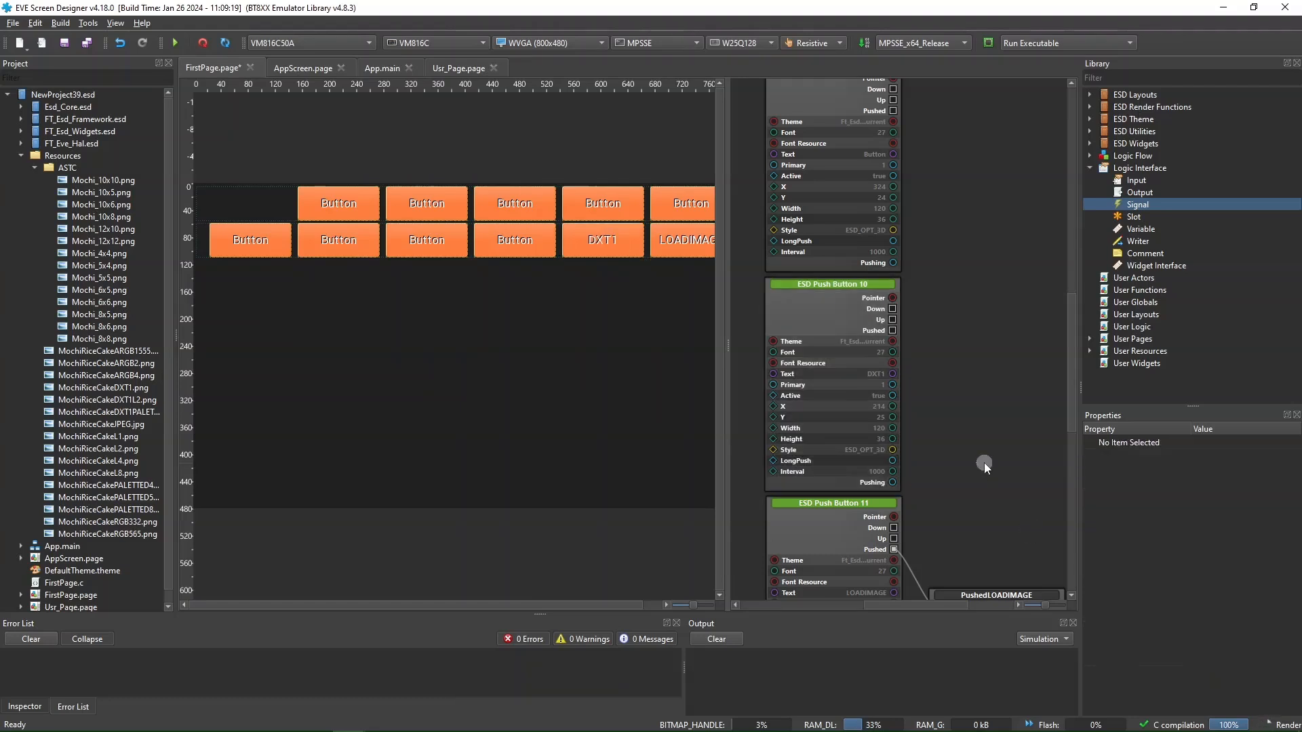
- Add a Signal beside ESD Push Button 10, name it PushedDXT1, and connect the button's Pushed output to its Emit input
left_click_drag(1143, 206, 917, 379)
left_click(1201, 454)
type("Pushed")
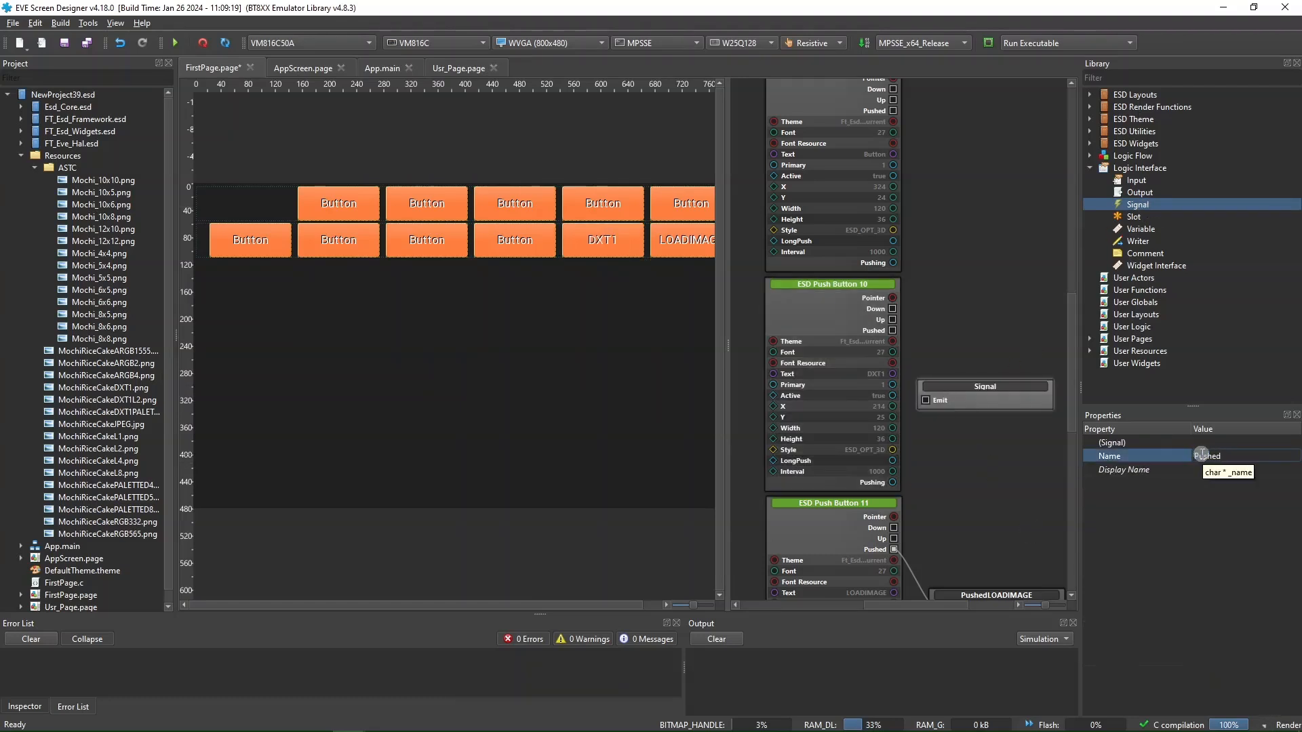
type("DXT1")
left_click(940, 435)
- Set the Text of ESD Push Button 9 to ARGB
scroll(934, 409, "up", 3)
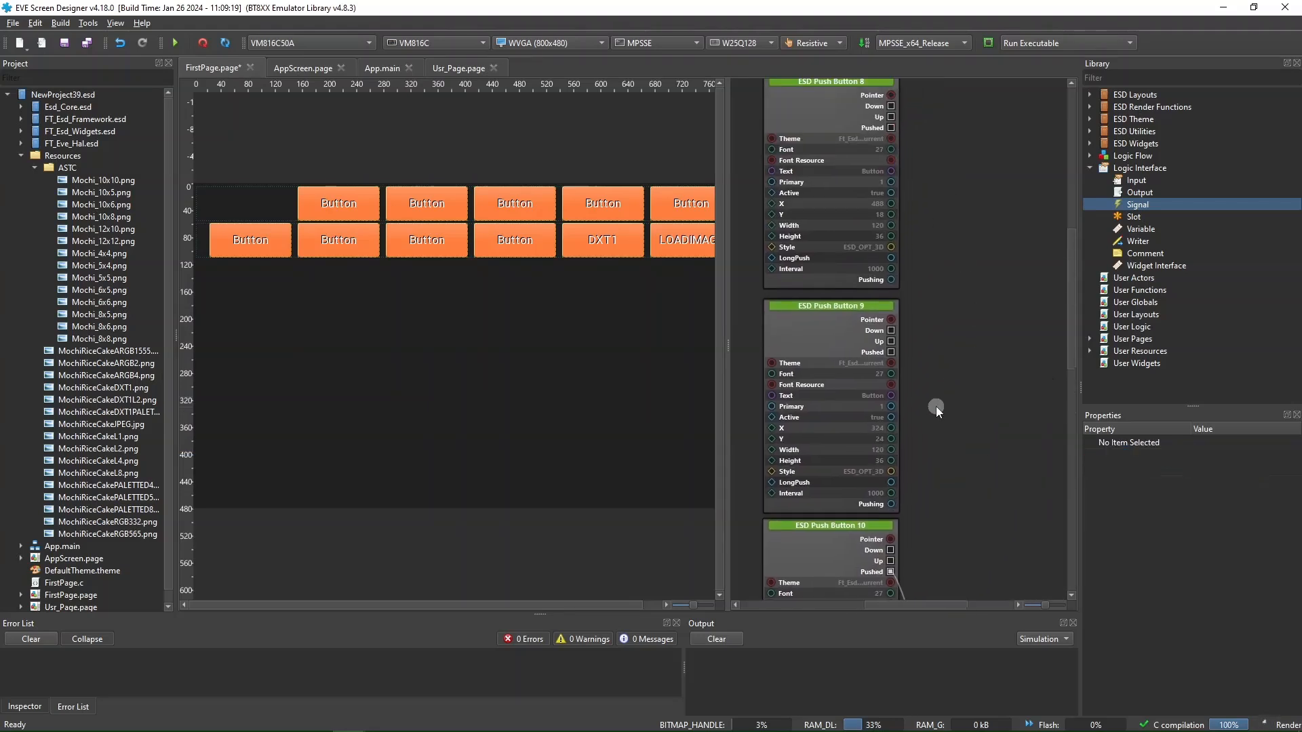
left_click(844, 390)
double_click(1209, 605)
type("ARGB")
left_click(1026, 419)
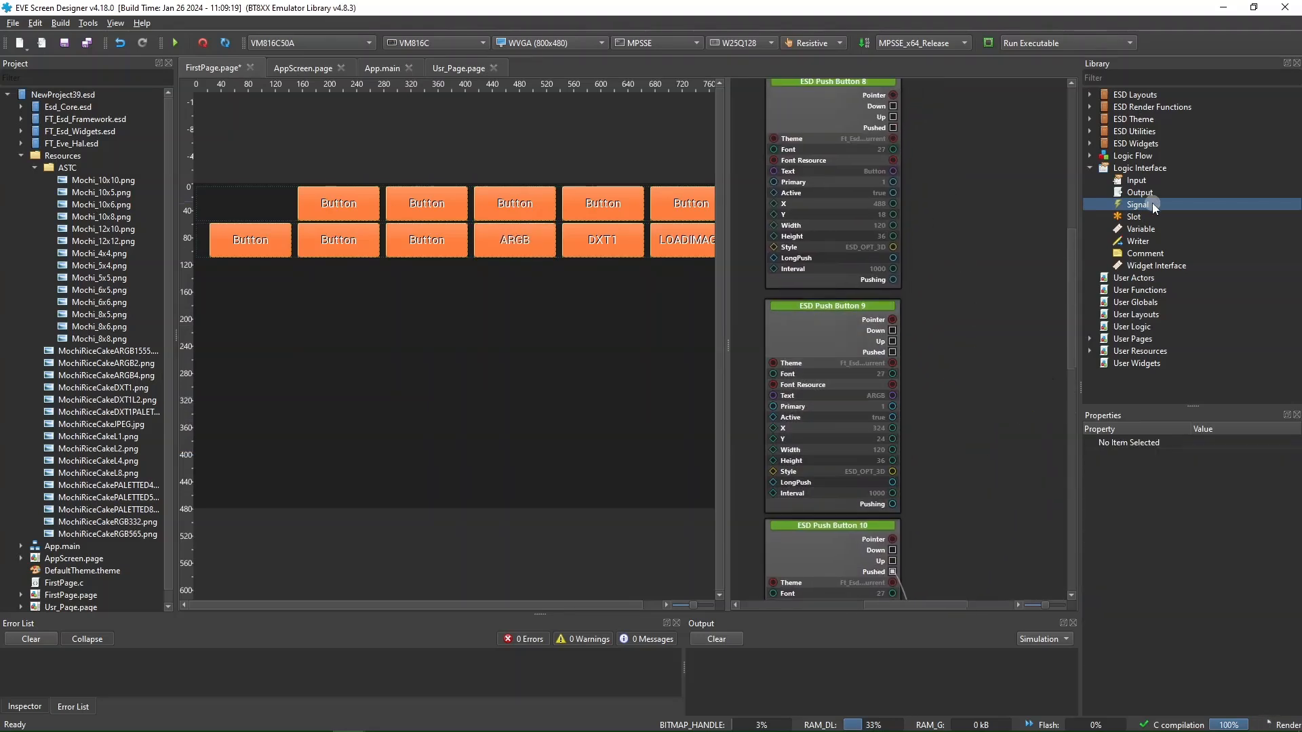
- Add a Signal named PushedARGB beside ESD Push Button 9 and connect the button's Pushed output to its Emit input
left_click_drag(1146, 204, 919, 417)
left_click(1220, 455)
type("PushedARGB")
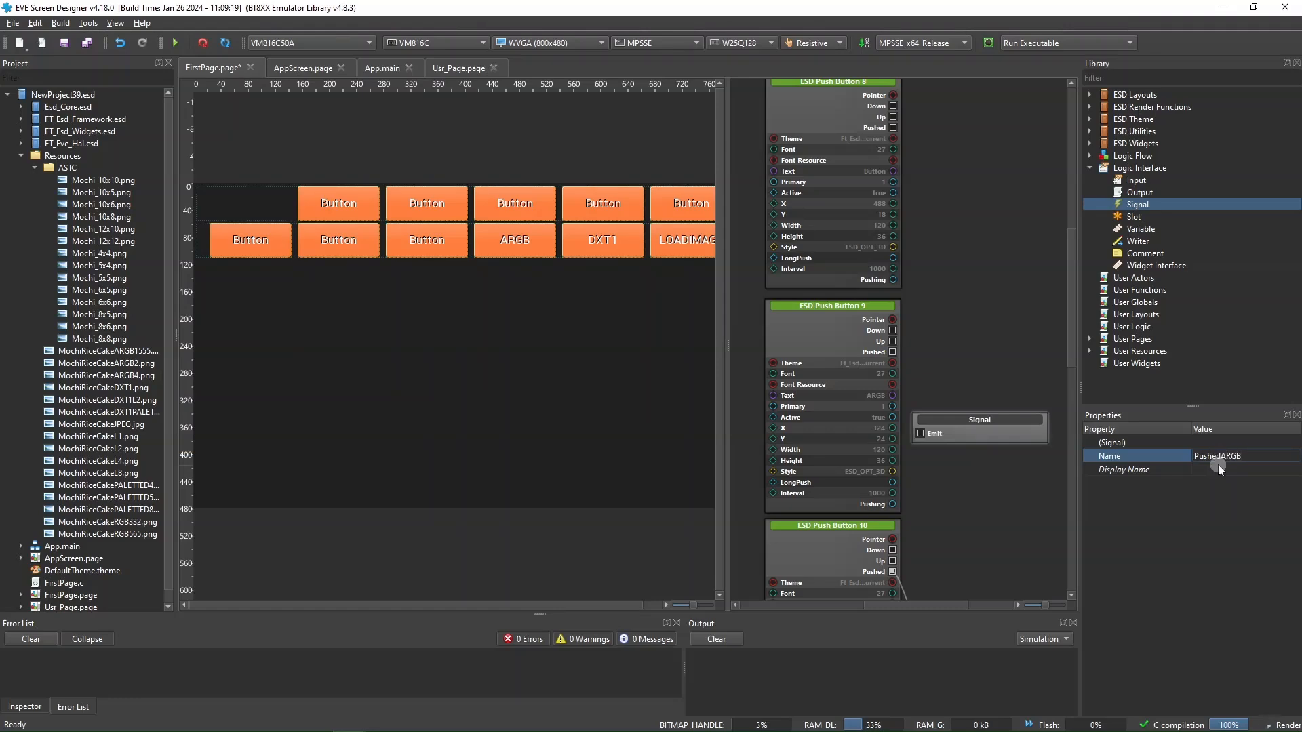
left_click(977, 481)
left_click_drag(892, 352, 920, 434)
- Set the Text of ESD Push Button 8 to ASTC 5
left_click_drag(915, 178, 936, 453)
left_click(864, 392)
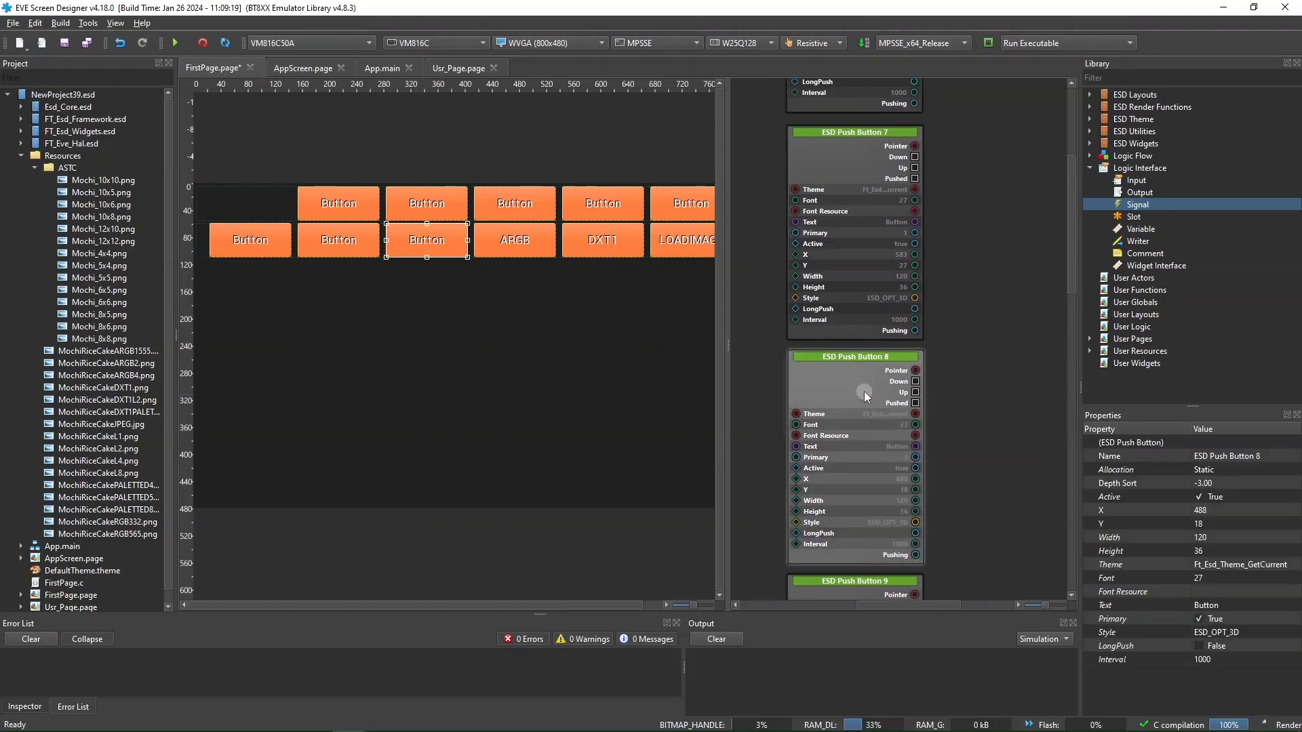
double_click(1199, 605)
type("ASTC 5")
- Add a Signal beside the ESD Push Button 8 node and name it PushedASTC 5
left_click_drag(1137, 205, 997, 474)
left_click(1198, 455)
type("PushedASTC")
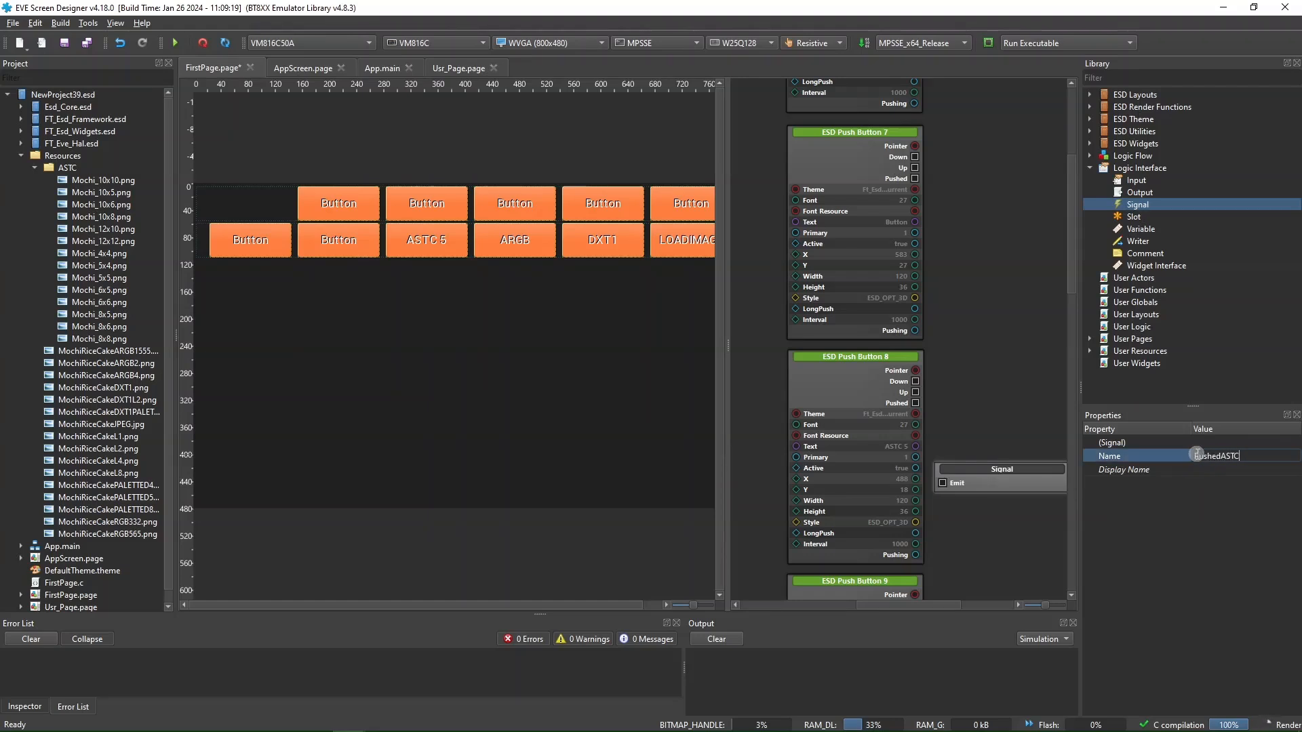
type(" 5")
left_click(1016, 378)
- Set the Text of ESD Push Button 7 to ASTC 4
left_click(868, 271)
double_click(1214, 604)
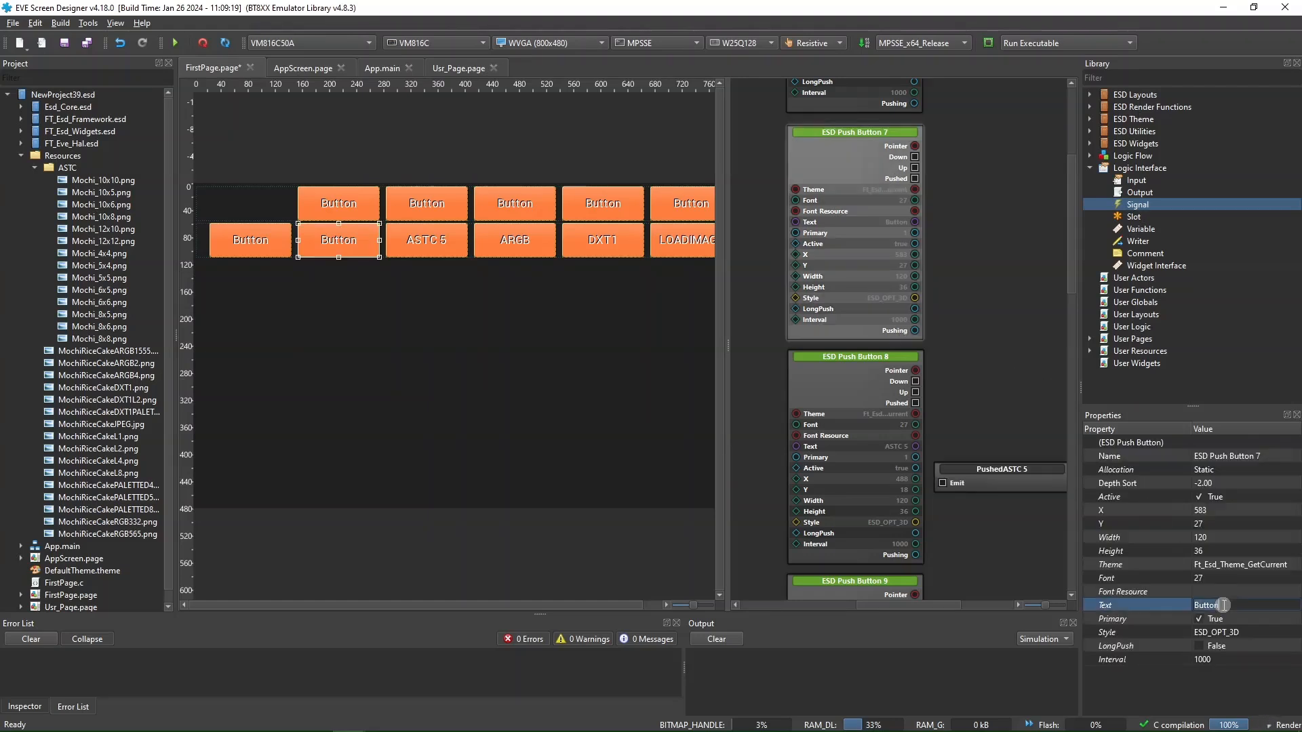
type("ASTC 4")
left_click(974, 267)
- Add a Signal named PushedASTC 4 beside ESD Push Button 7 and connect the button's Pushed output to its Emit input
left_click_drag(1137, 205, 956, 239)
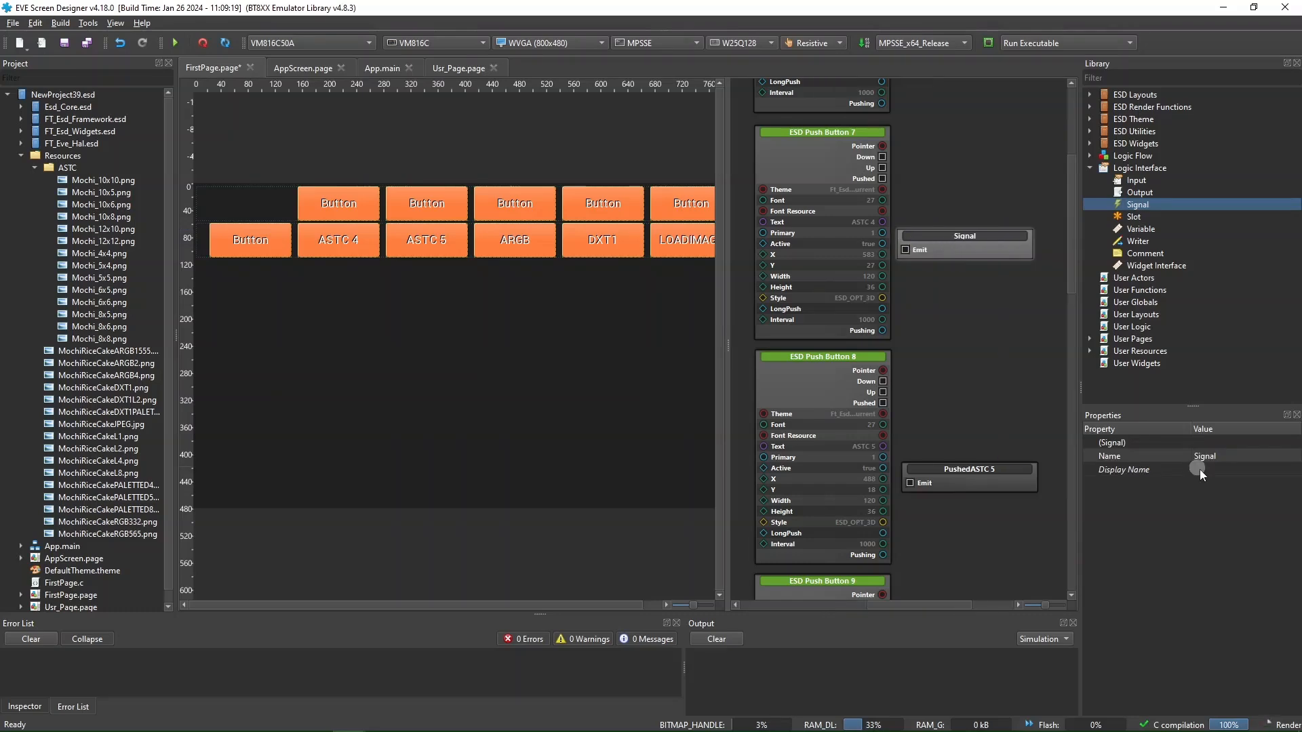
left_click(1200, 456)
type("PushedASTC 4")
left_click(936, 149)
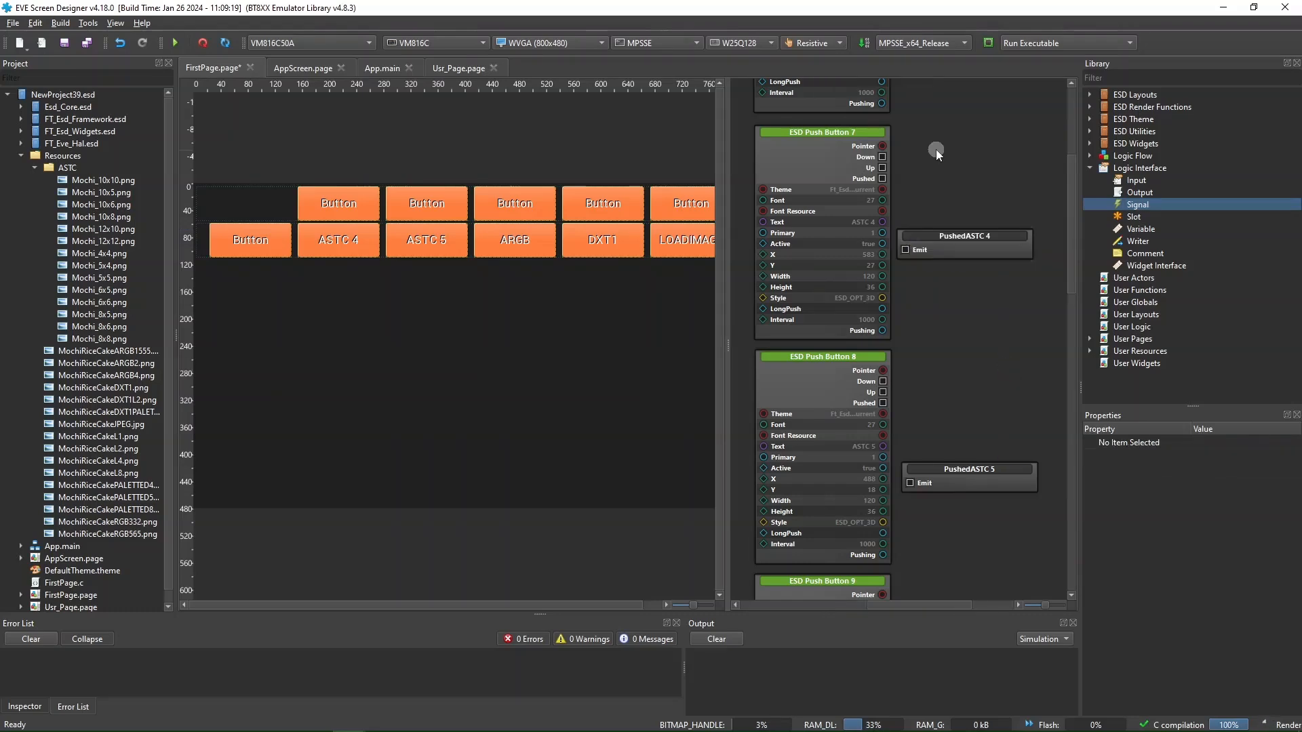
- Set the Text of ESD Push Button 6 to ASTC 3
left_click_drag(927, 94, 959, 337)
left_click(861, 169)
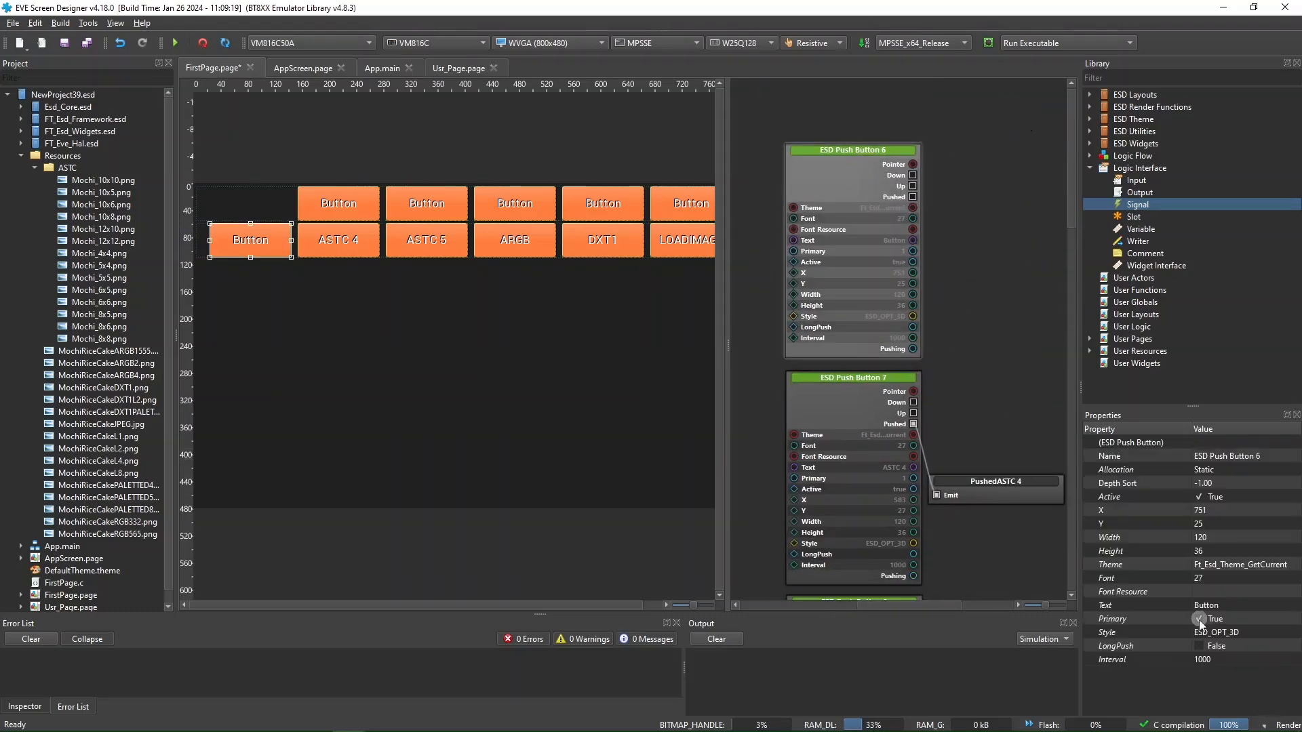
left_click(1206, 605)
type("ASTC 3")
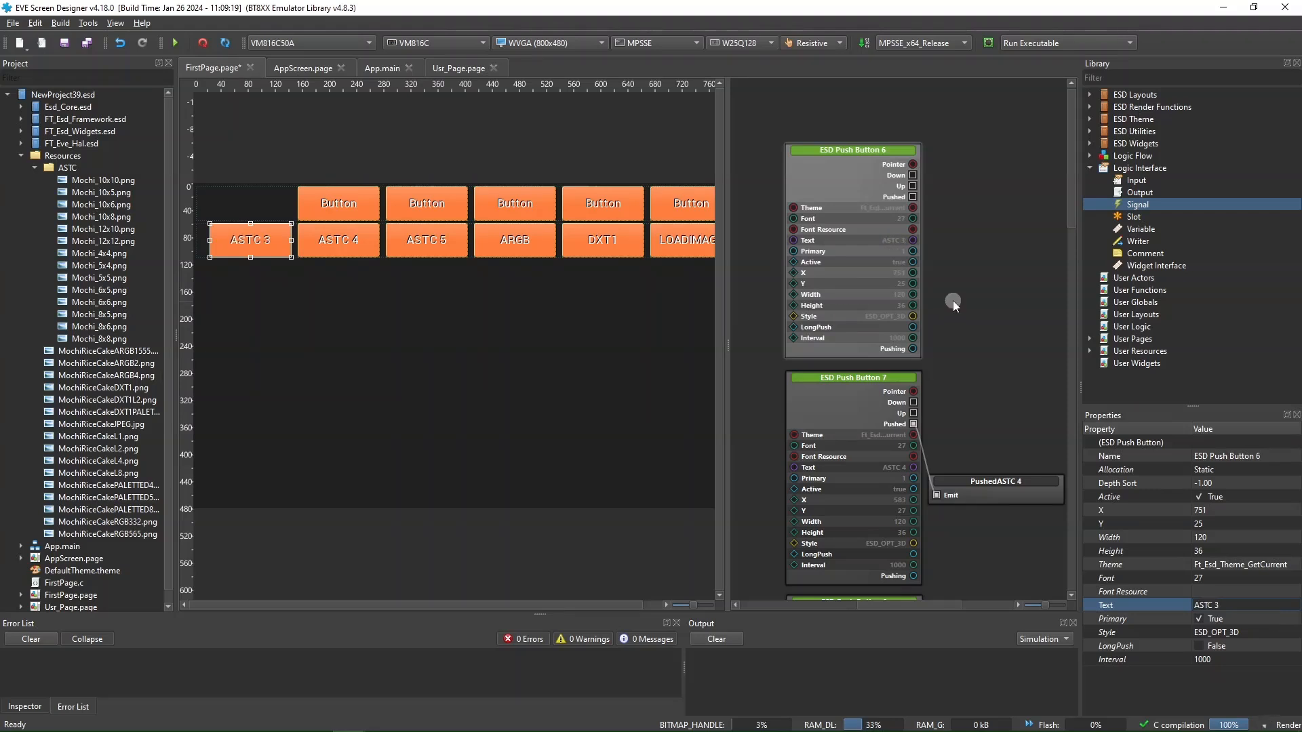
left_click(954, 299)
- Add a Signal named PushedASTC 3 beside ESD Push Button 6 and connect the button's Pushed output to its Emit input
left_click_drag(1138, 204, 949, 244)
left_click(1205, 455)
type("PushedA")
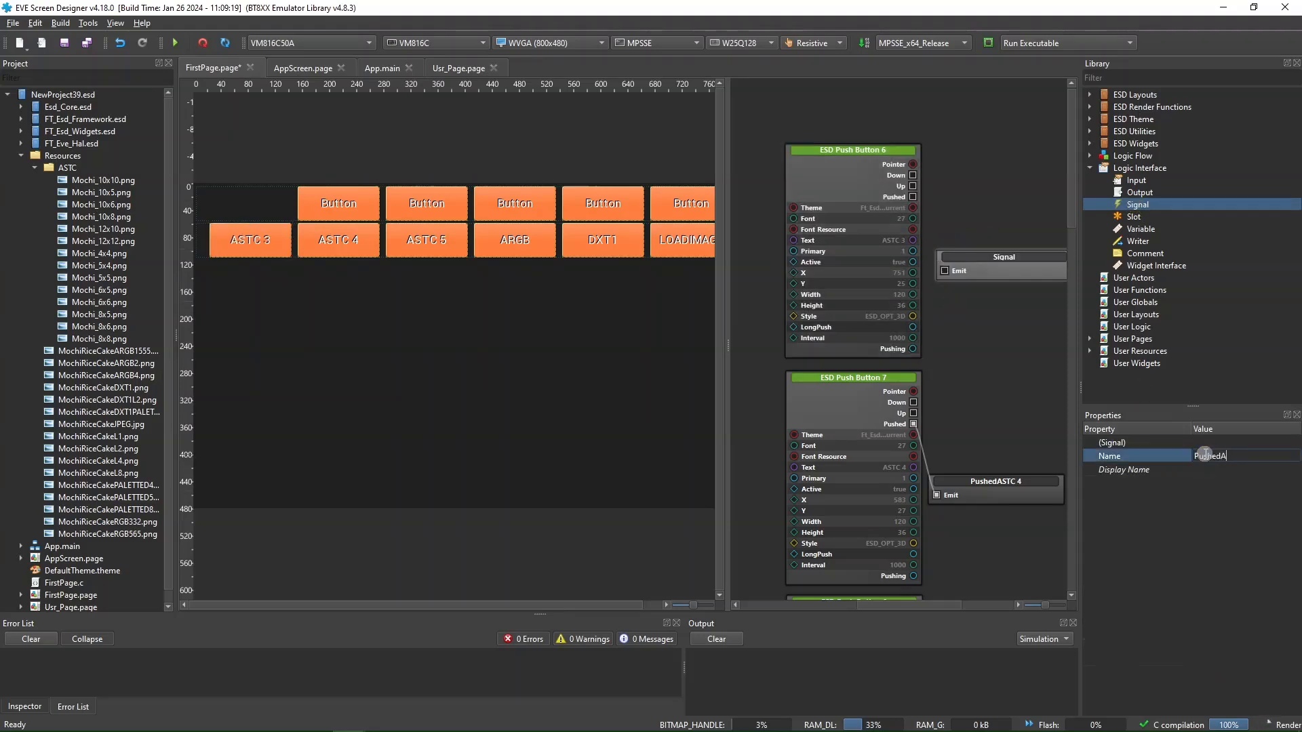
type("STC 3")
left_click(953, 314)
left_click_drag(913, 196, 946, 270)
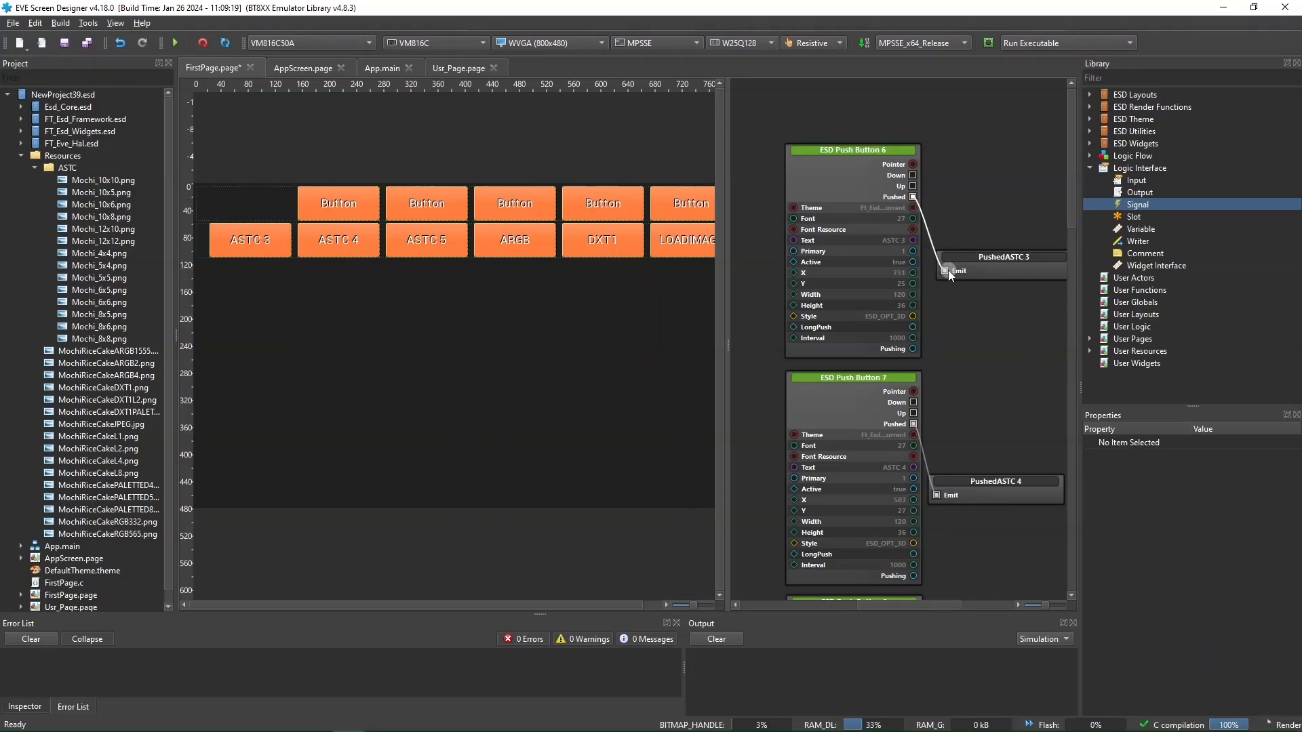
- Set the Text of ESD Push Button 5 to PALETTED
scroll(991, 382, "down", 3)
left_click_drag(991, 383, 961, 217)
scroll(963, 217, "up", 3)
left_click(804, 404)
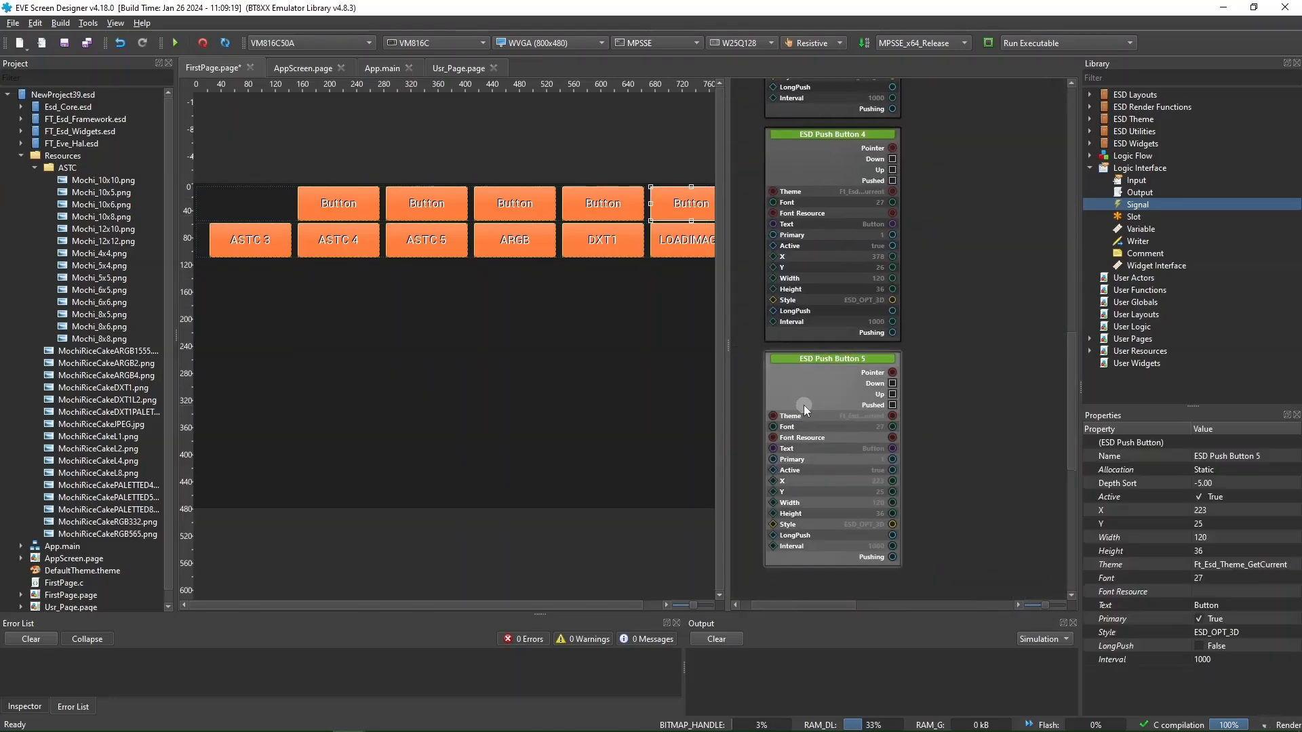
left_click(1213, 605)
type("PALETTED")
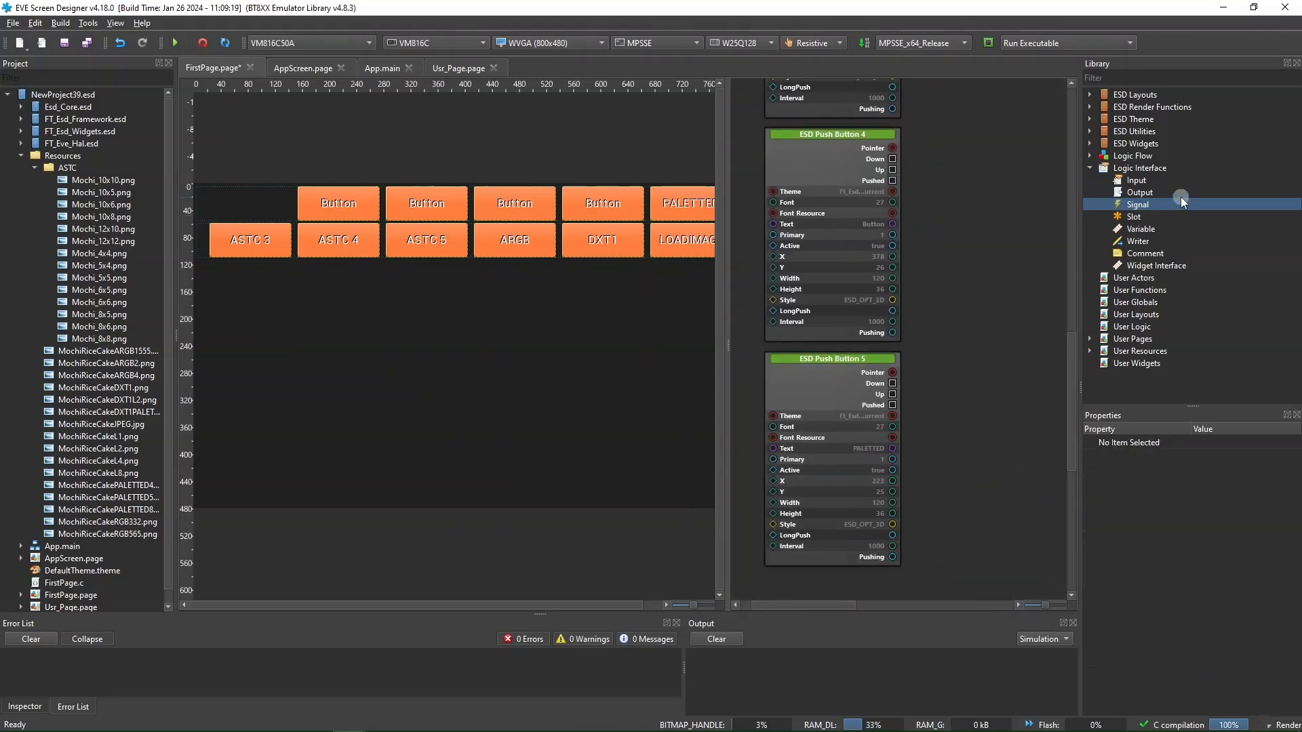
- Add a Signal named PushedPaletted beside ESD Push Button 5 and connect the button's Pushed output to its Emit input
left_click_drag(1182, 198, 916, 474)
left_click(1205, 456)
type("PushedPaletted")
left_click(956, 422)
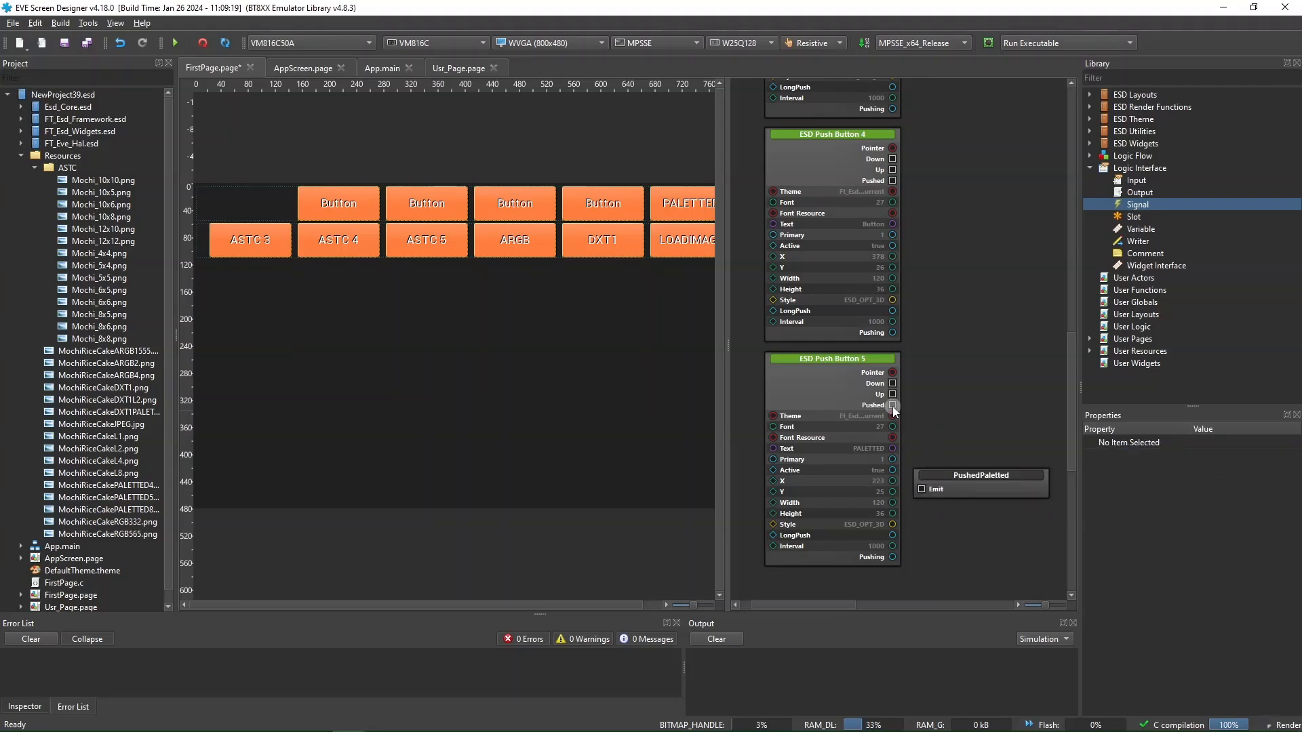
left_click_drag(892, 406, 922, 489)
- Set the Text of ESD Push Button 4 to L
left_click_drag(893, 181, 900, 405)
left_click(821, 397)
left_click(1213, 605)
type("L")
- Add a Signal named PushedL beside ESD Push Button 4 and connect the button's Pushed output to its Emit input
left_click_drag(1146, 204, 940, 459)
left_click(1204, 456)
type("PushedL")
left_click(962, 418)
left_click_drag(900, 406, 930, 482)
- Set the Text of ESD Push Button 3 to RGB
left_click_drag(919, 198, 944, 422)
left_click(858, 408)
left_click(1220, 604)
type("RGB")
- Add a Signal named PushedRGB beside ESD Push Button 3 and connect the button's Pushed output to its Emit input
left_click_drag(1146, 204, 942, 461)
left_click(1204, 456)
type("PushedRGB")
left_click_drag(924, 405, 953, 481)
- Set the Text of ESD Push Button 2 to ASTC 2
left_click(871, 172)
left_click(1216, 606)
type("ASTC 2")
- Add a Signal named PushedASTC 2 beside ESD Push Button 2 and connect the button's Pushed output to its Emit input
left_click_drag(1138, 205, 944, 228)
left_click(1197, 456)
type("PushedASTC 2")
left_click(1051, 364)
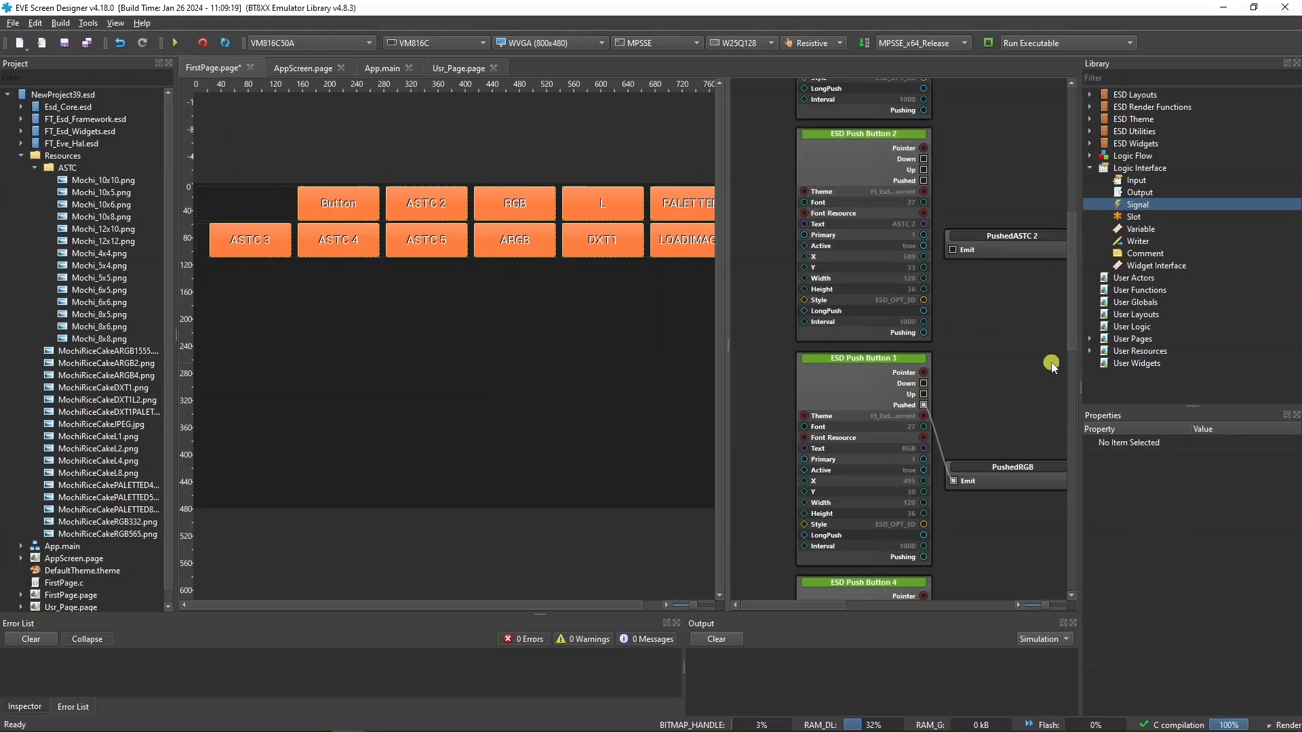
mouse_move(915, 183)
left_mouse_down()
mouse_move(918, 195)
mouse_move(912, 183)
left_mouse_up()
left_click_drag(920, 181, 952, 249)
- Set the Text of the first ESD Push Button to ASTC 1
left_click_drag(980, 113, 968, 477)
left_click(856, 305)
left_click(1213, 605)
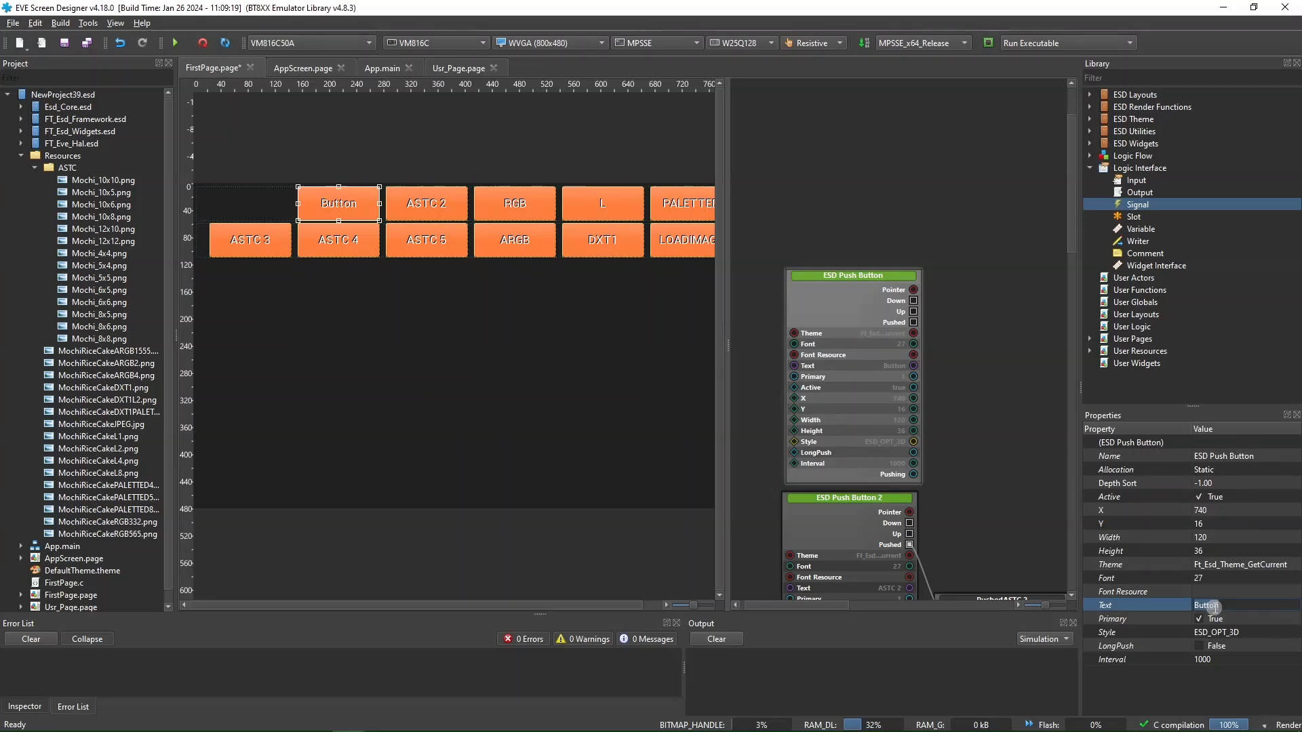
type("ASTC 1")
- Add a Signal named PushedASTC 1 beside the first ESD Push Button and connect the button's Pushed output to its Emit input
left_click_drag(1138, 204, 946, 385)
left_click(1223, 452)
key("ctrl+a")
type("Pushed")
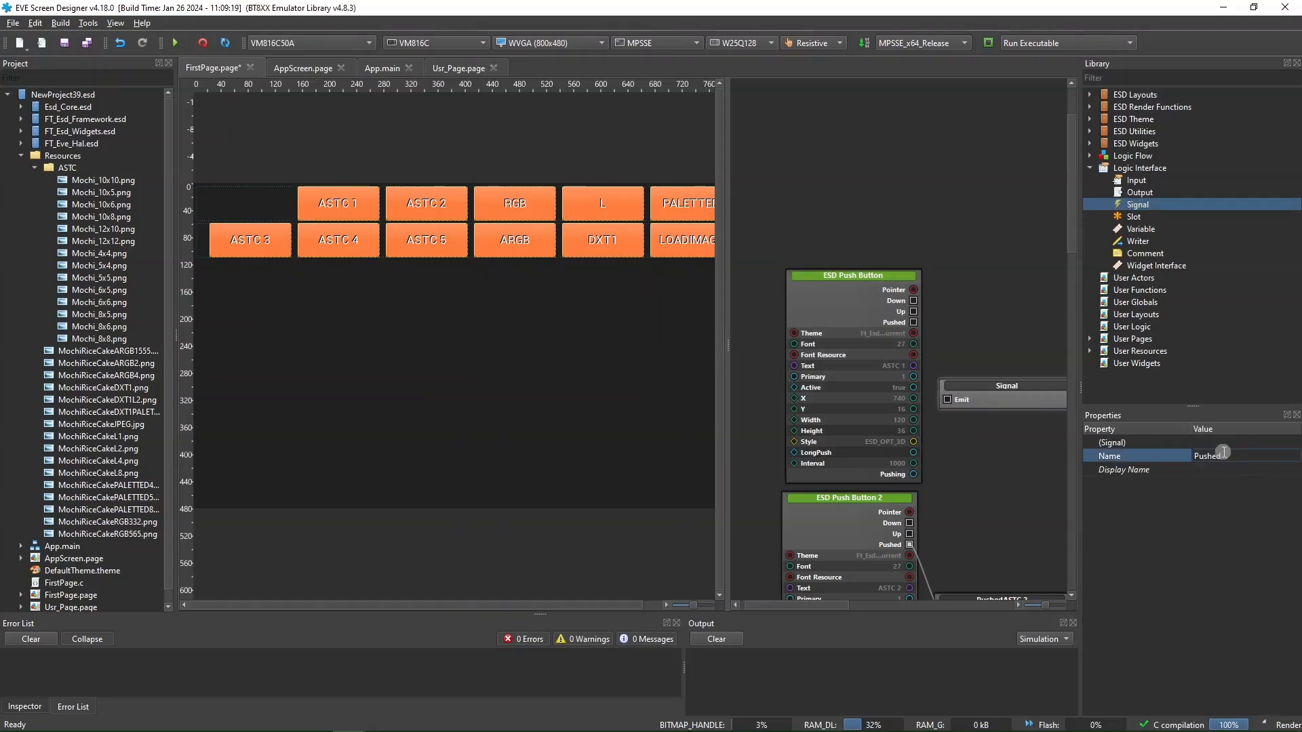
type("ASTC 1")
key("Return")
- Widen the layout editor so the whole page with all eleven buttons fits, and save all files
scroll(987, 322, "down", 5)
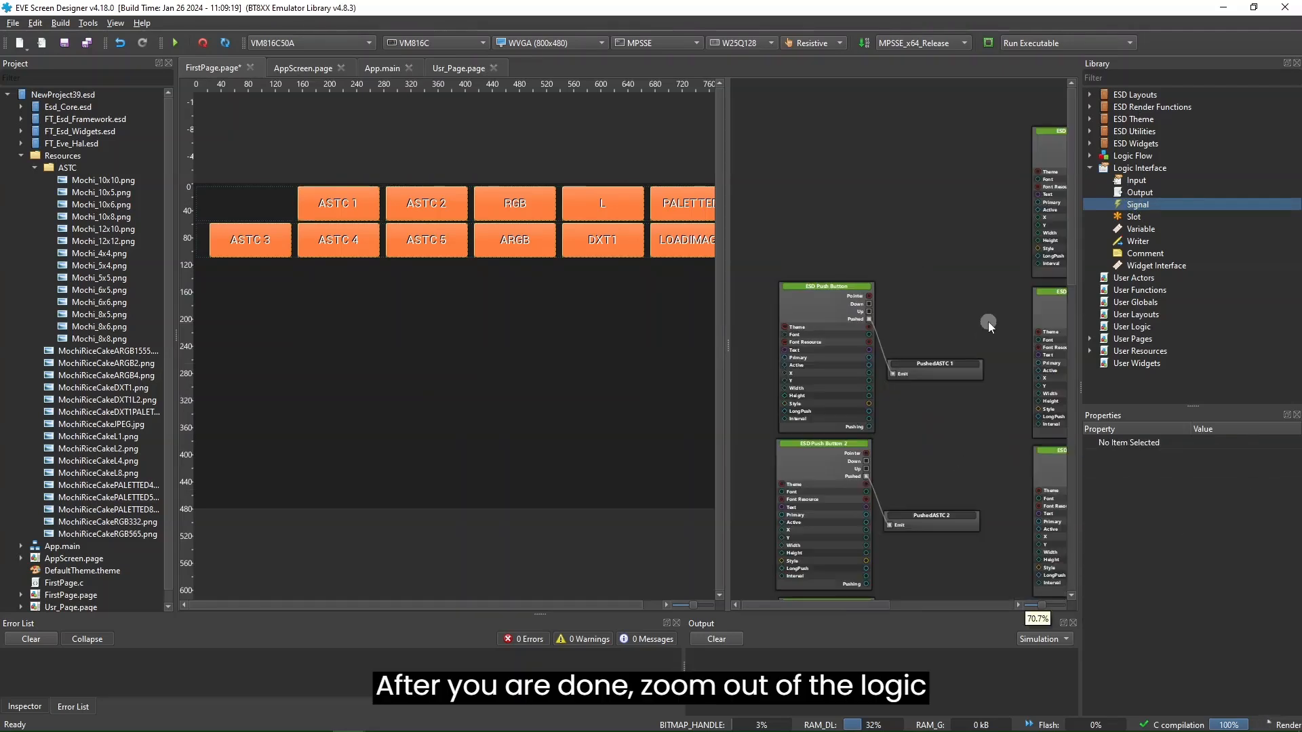
scroll(920, 345, "down", 5)
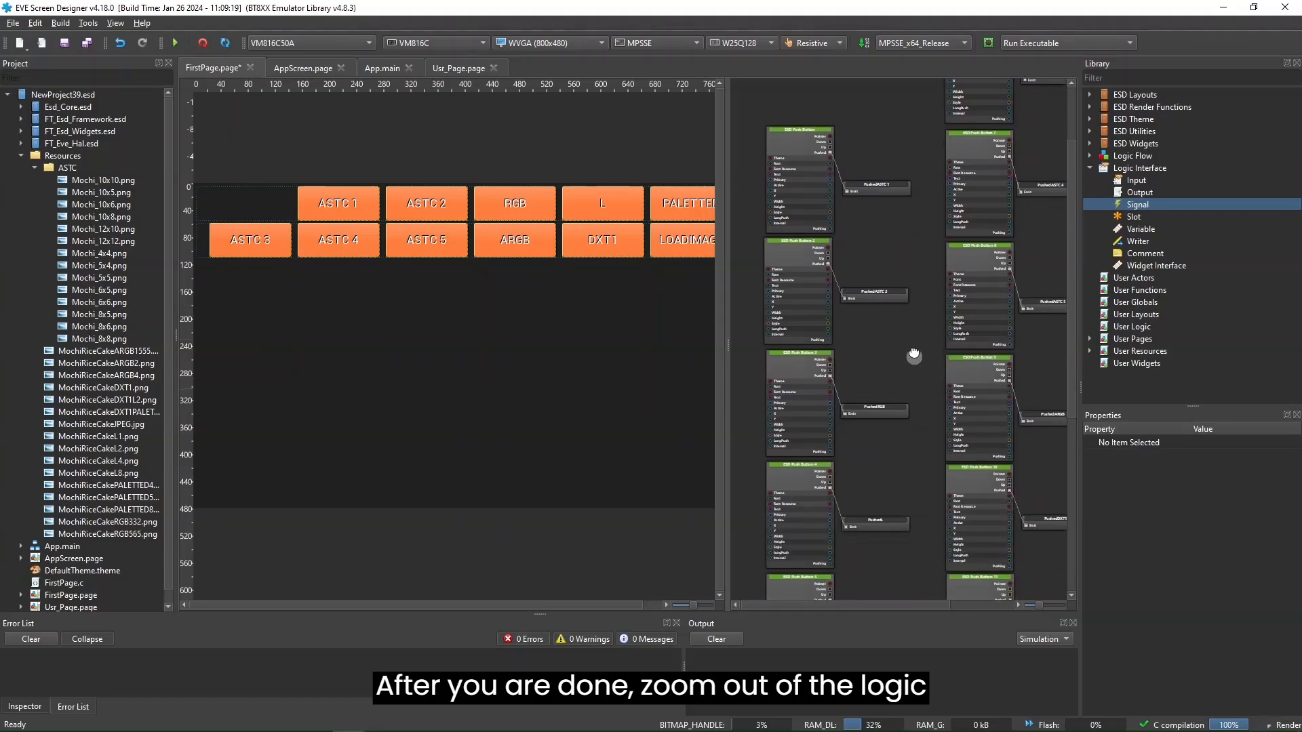
left_click_drag(915, 246, 849, 360)
left_click_drag(826, 224, 874, 267)
scroll(892, 332, "down", 2)
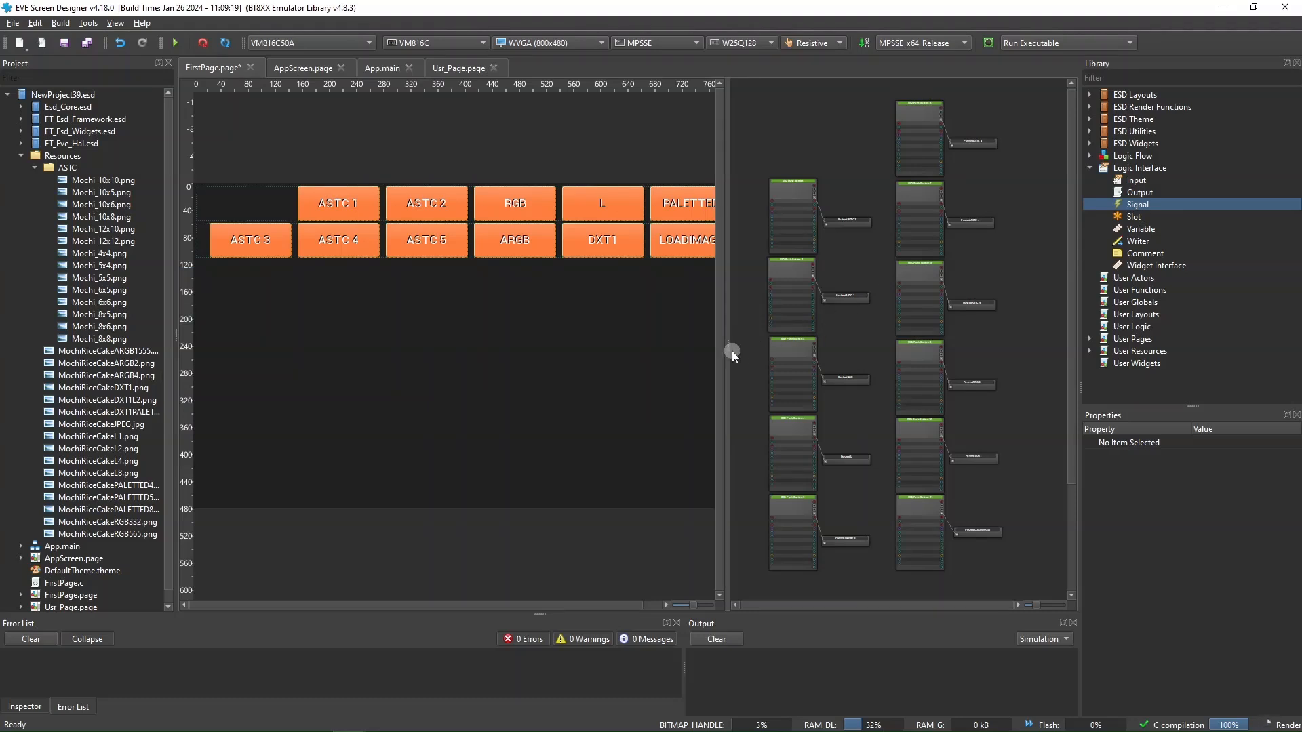
left_click_drag(733, 352, 786, 343)
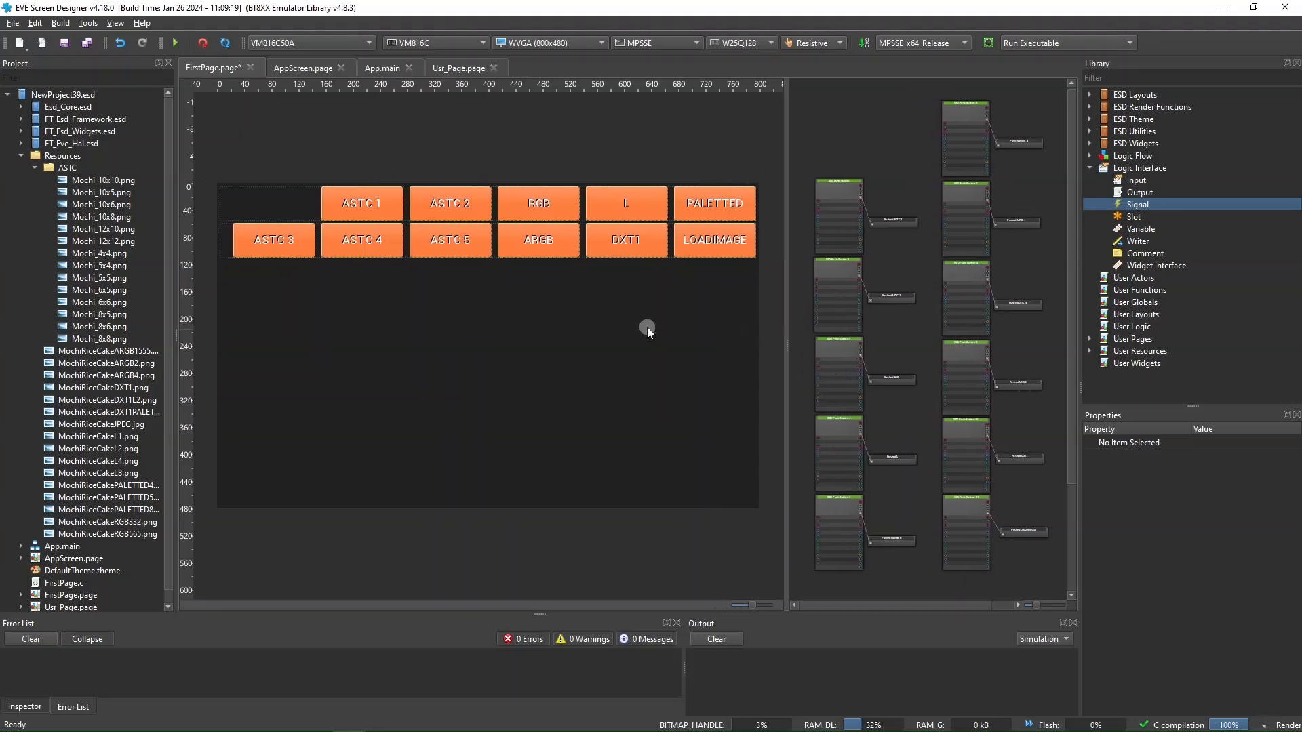
left_click(648, 329)
left_click(90, 42)
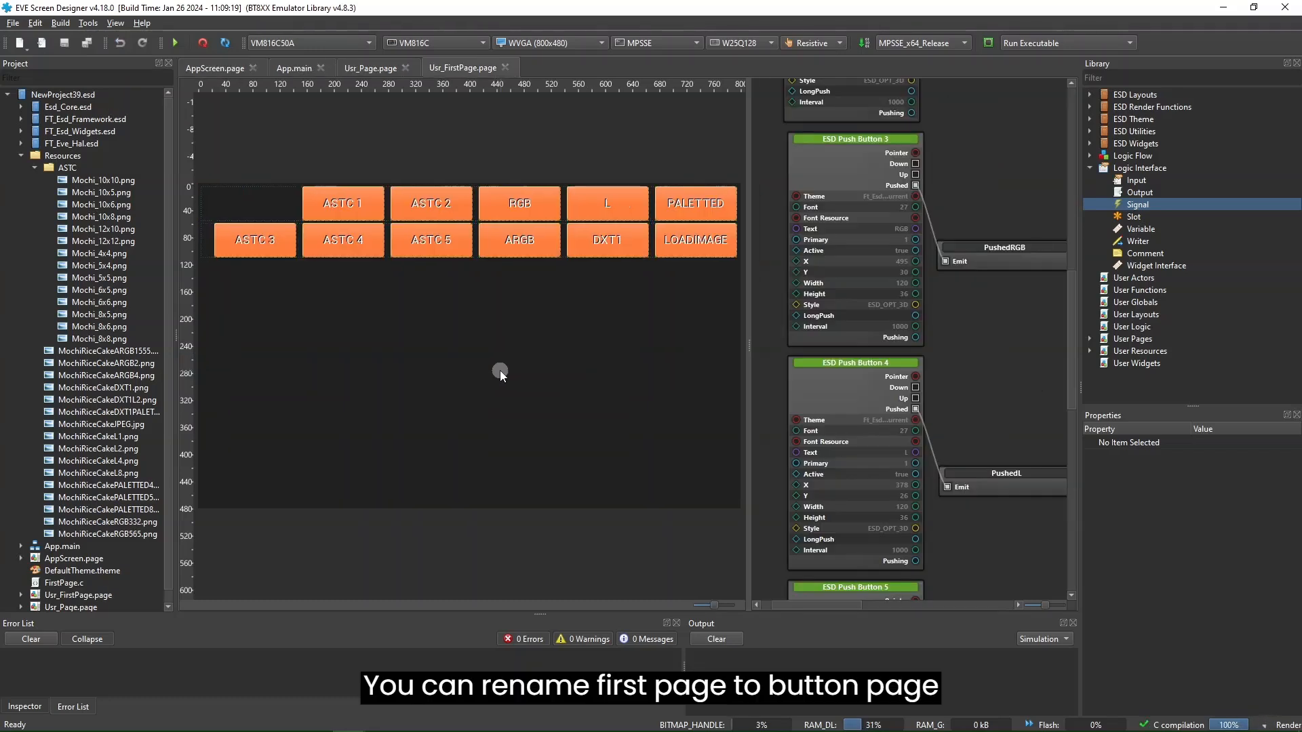
- Rename Usr_FirstPage.page to ButtonPage and accept the possible loss of references to the original page
scroll(111, 229, "down", 1)
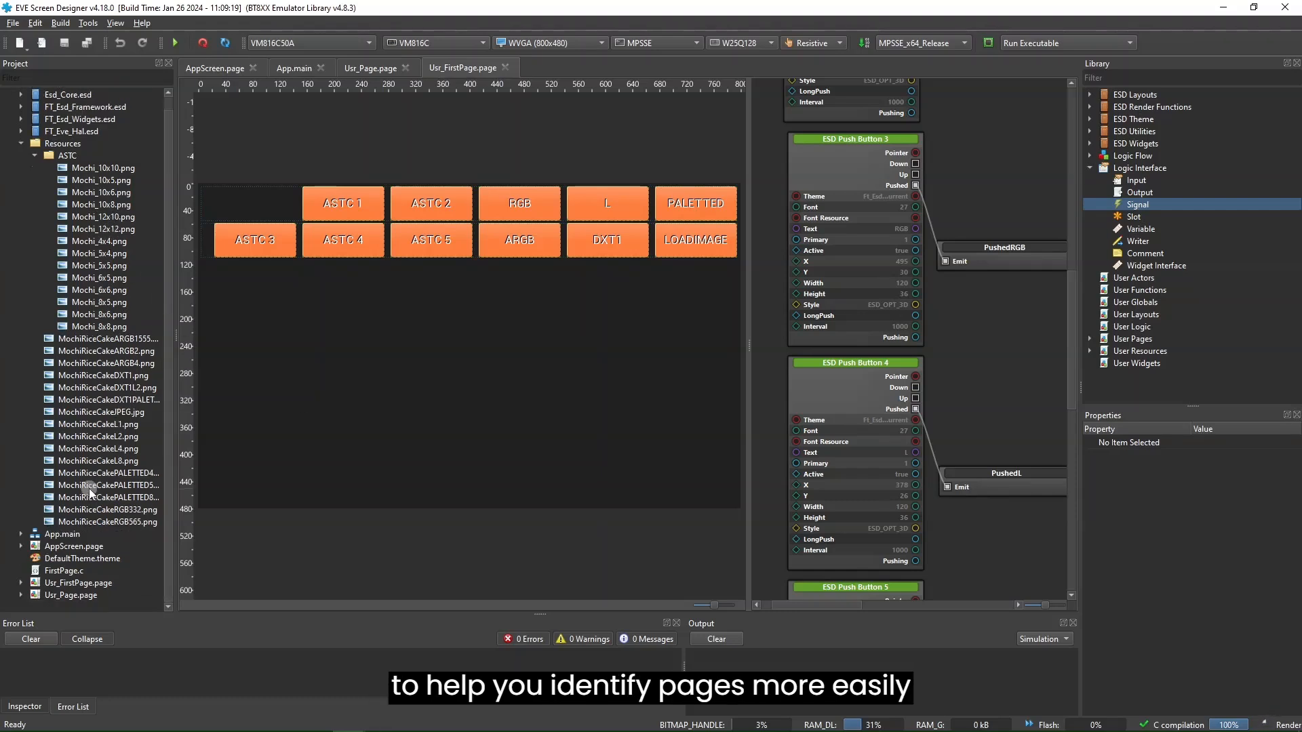
left_click(86, 583)
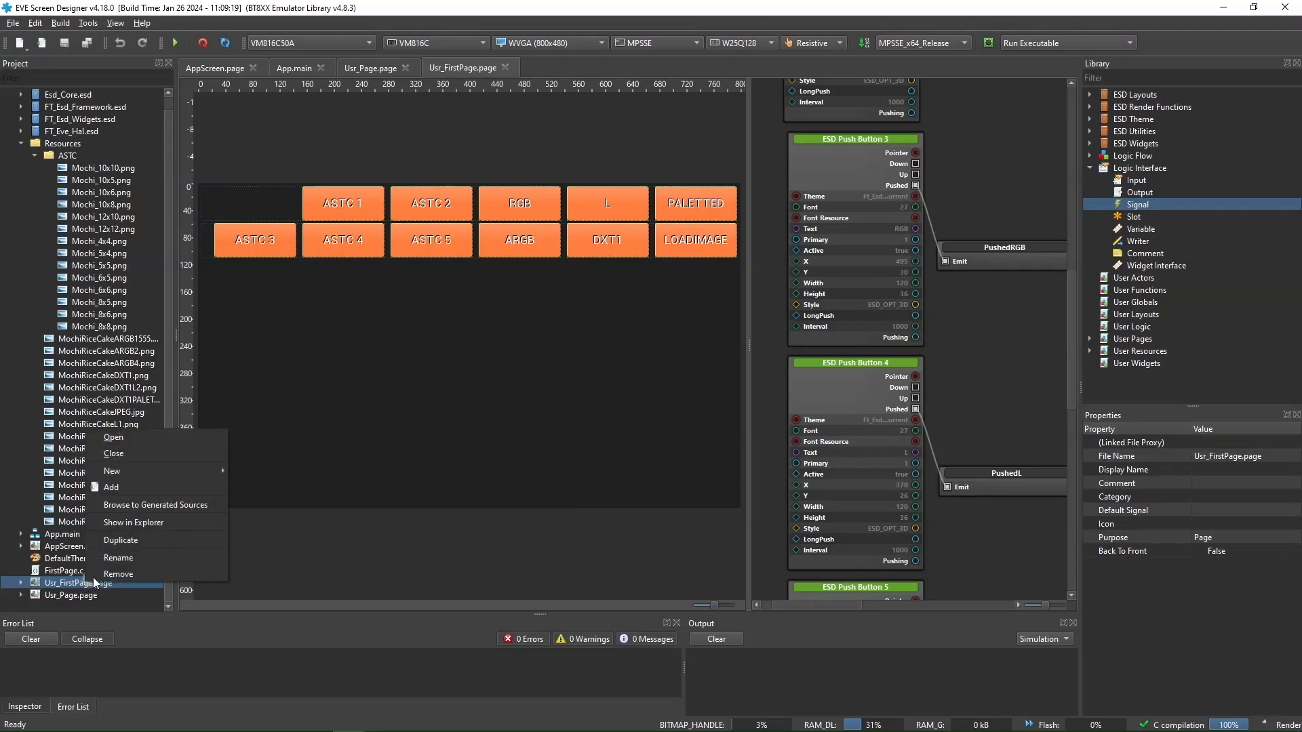
left_click(116, 559)
type("ButtonPage")
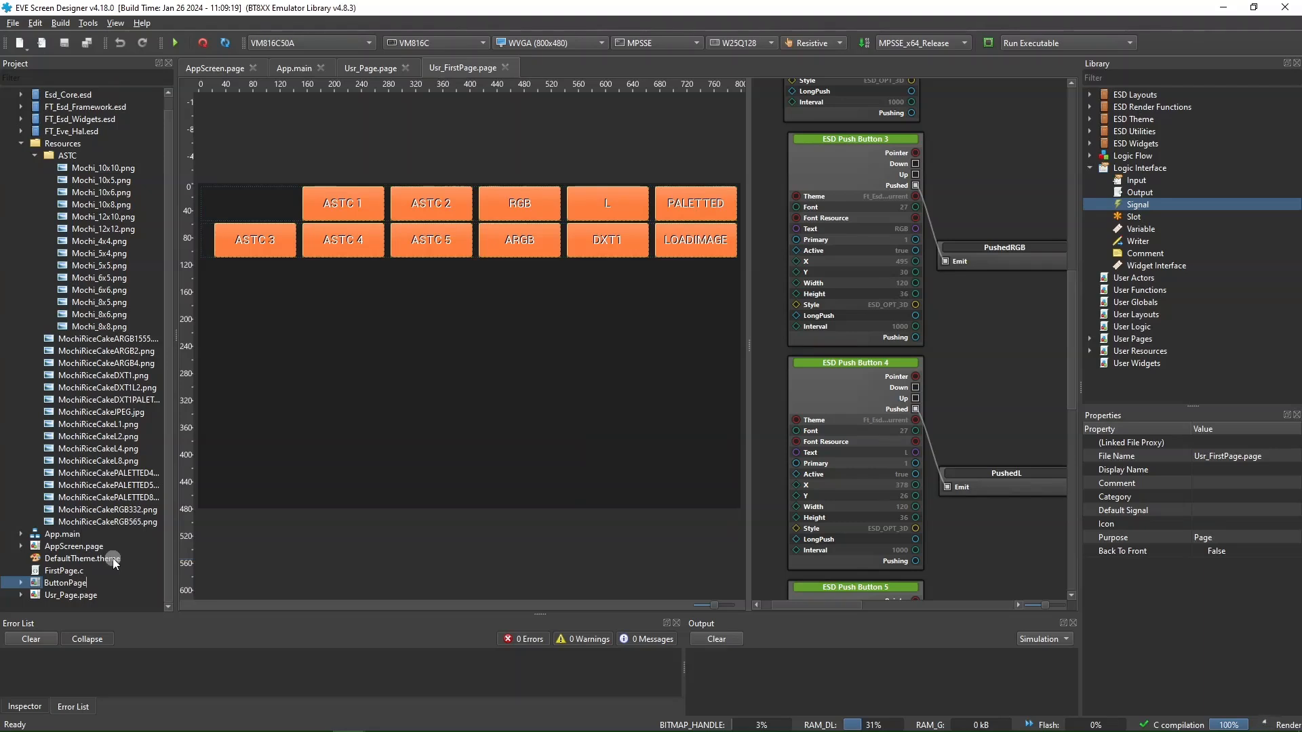
left_click(121, 606)
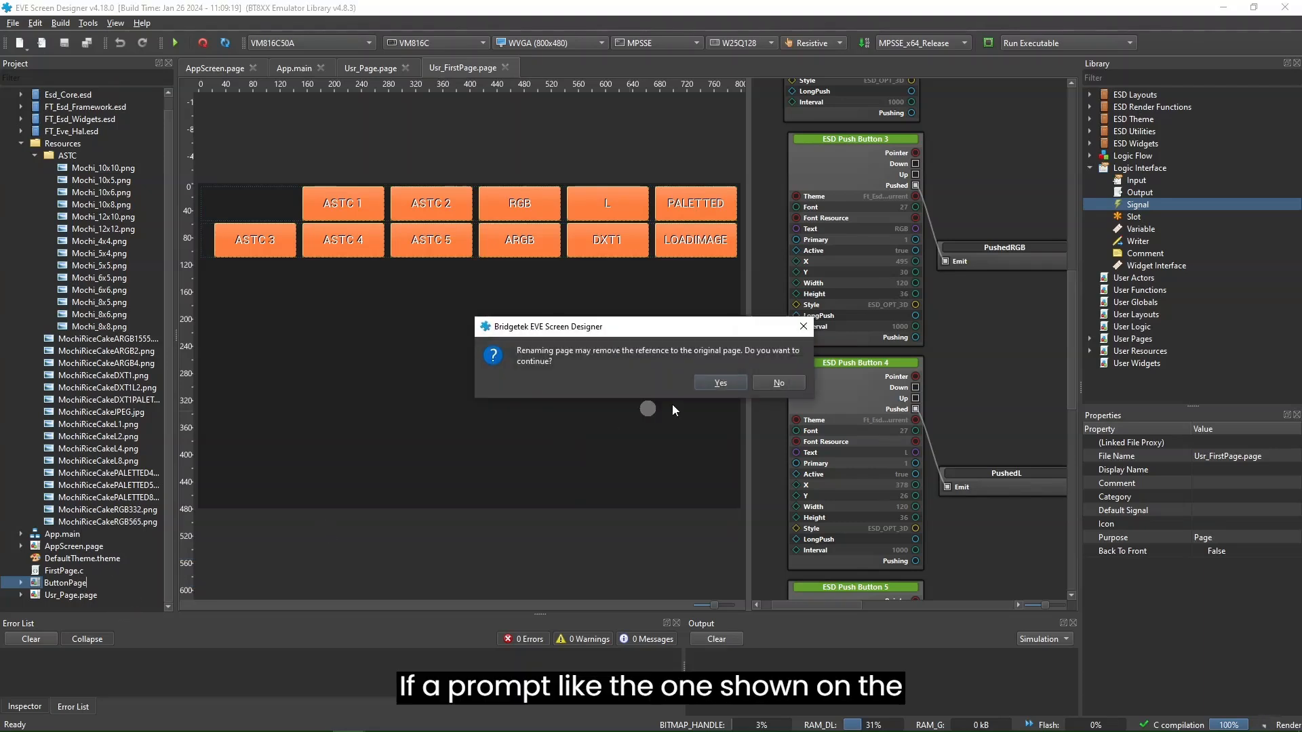
left_click(729, 384)
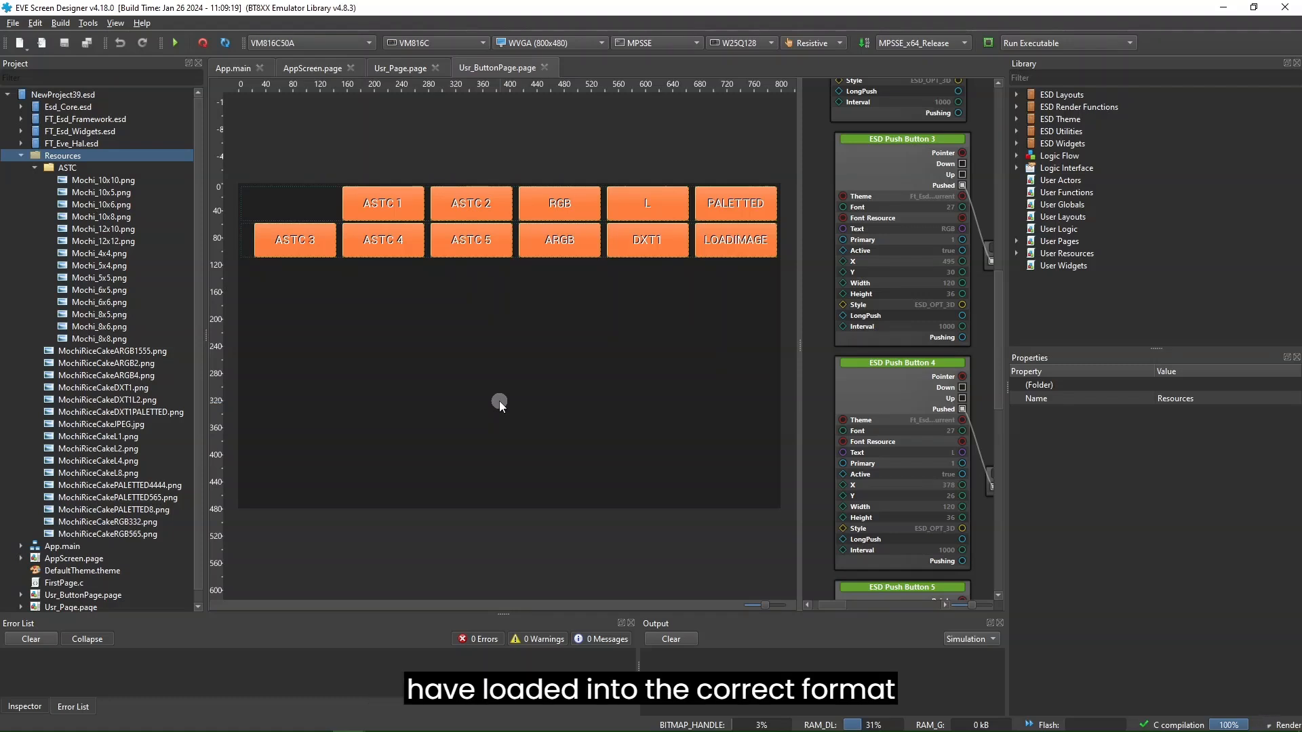
- Set the Format of the Mochi_10x10.png resource to COMPRESSED_RGBA_ASTC_10x10_KHR
left_click(116, 177)
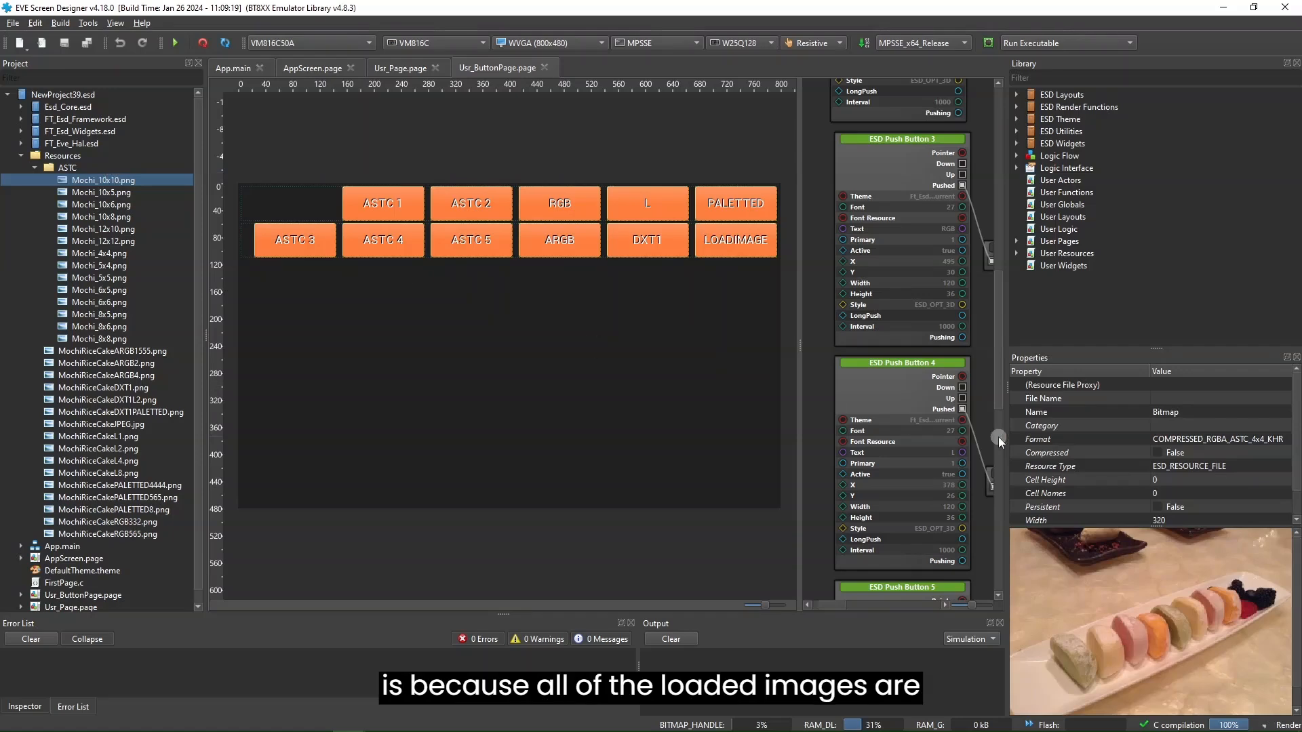
left_click(1220, 441)
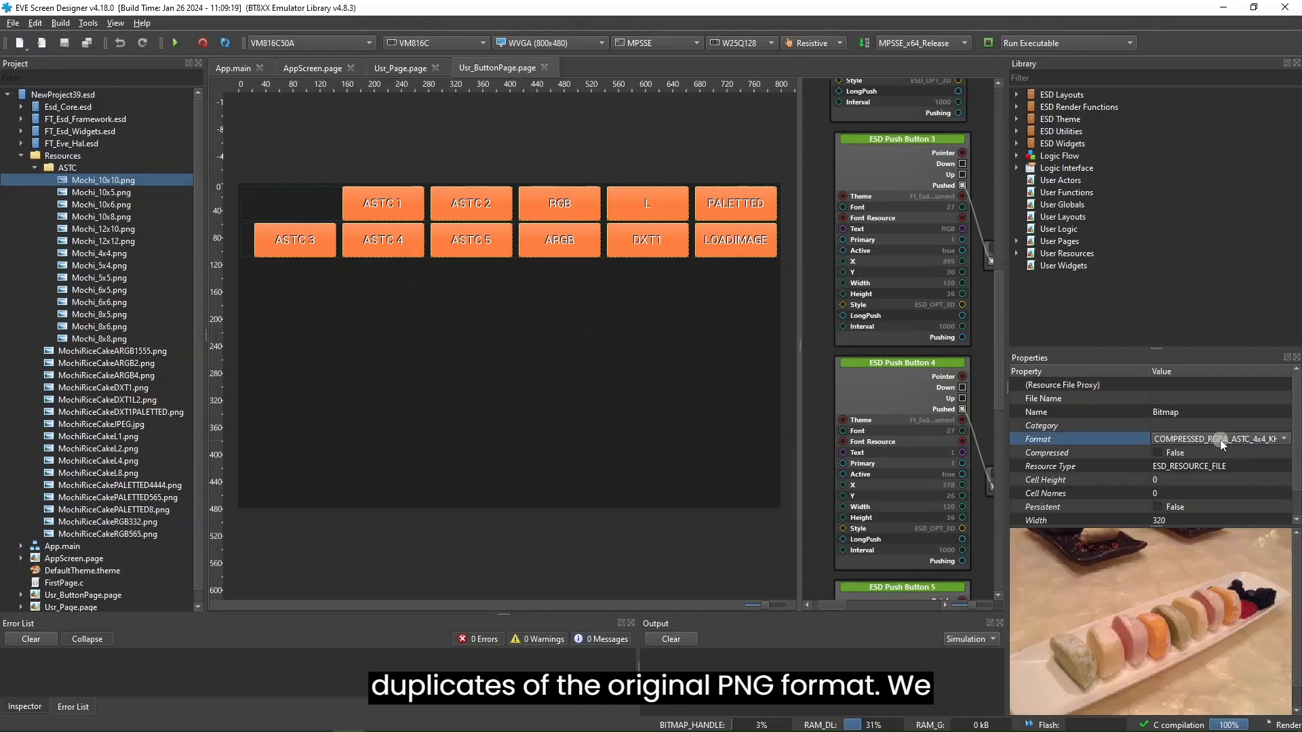
left_click(1220, 440)
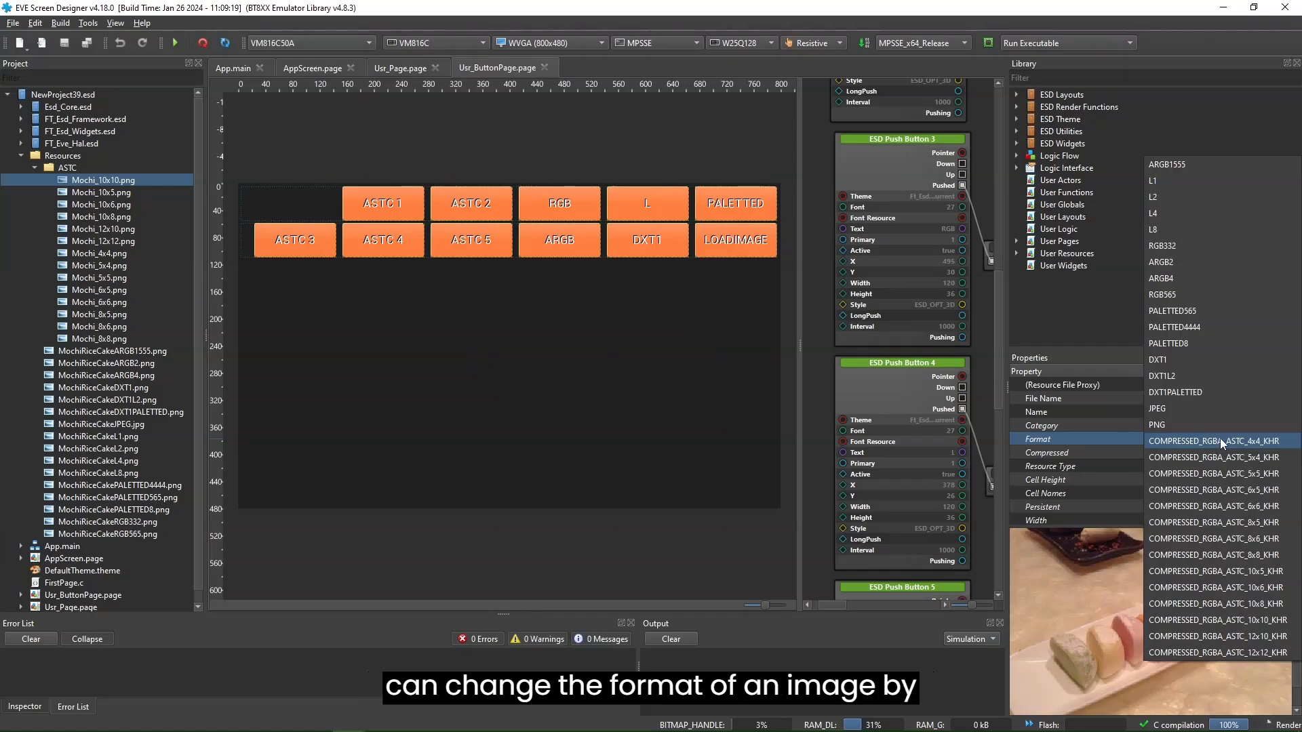
left_click(1246, 620)
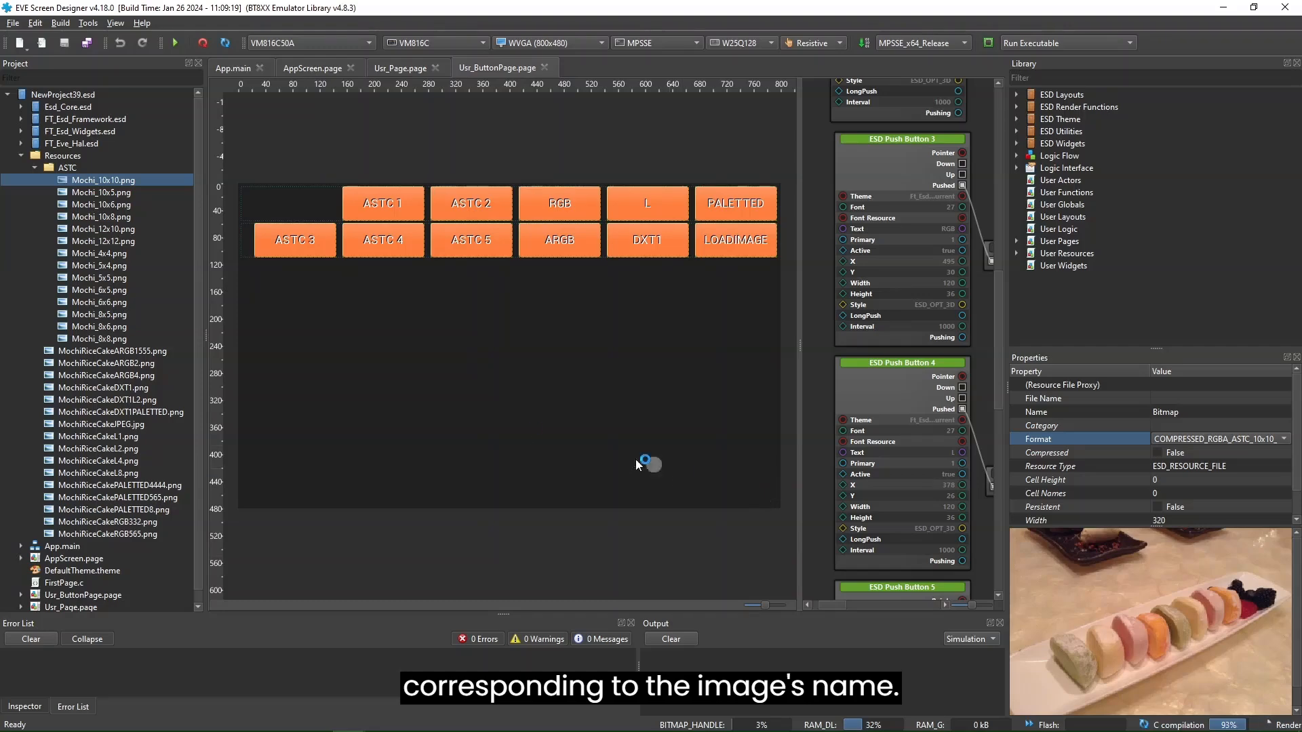
- Set the Format of Mochi_10x5.png to COMPRESSED_RGBA_ASTC_10x5_KHR and of Mochi_10x6.png to COMPRESSED_RGBA_ASTC_10x6_KHR
left_click(129, 193)
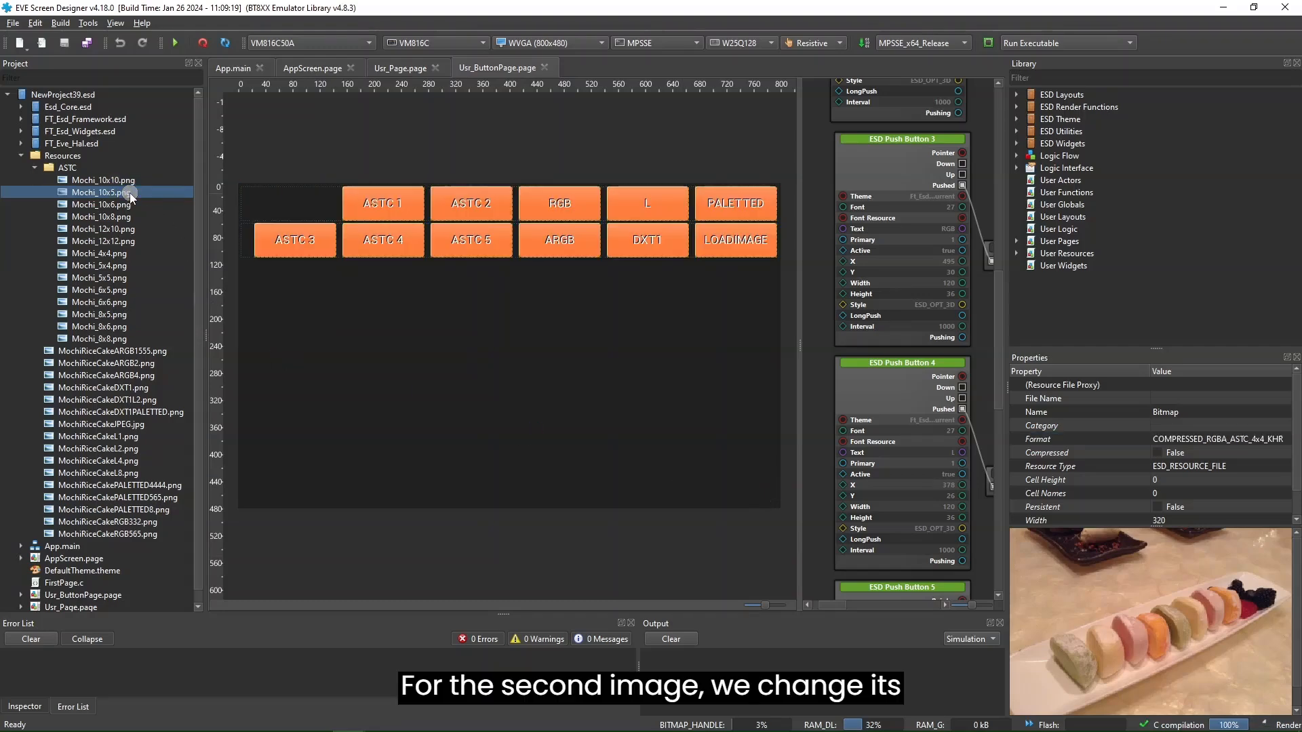
left_click(1271, 439)
left_click(1273, 442)
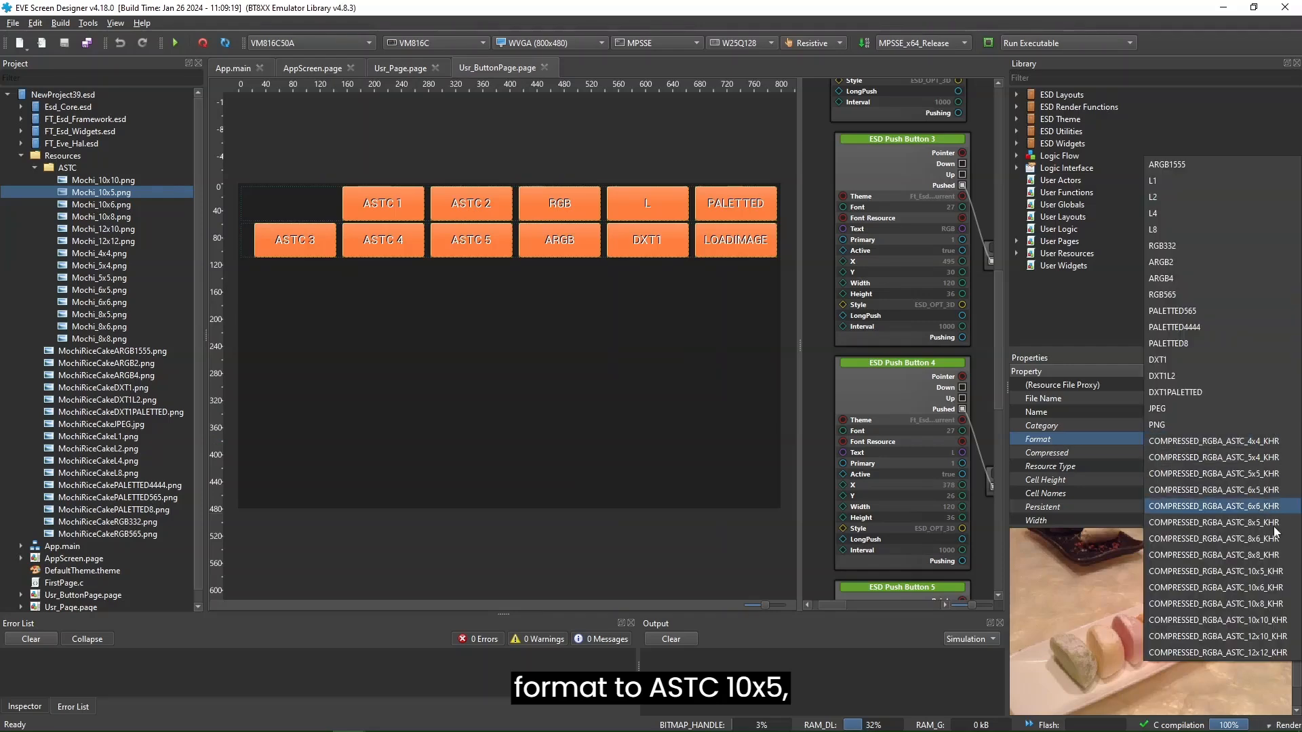
left_click(1249, 577)
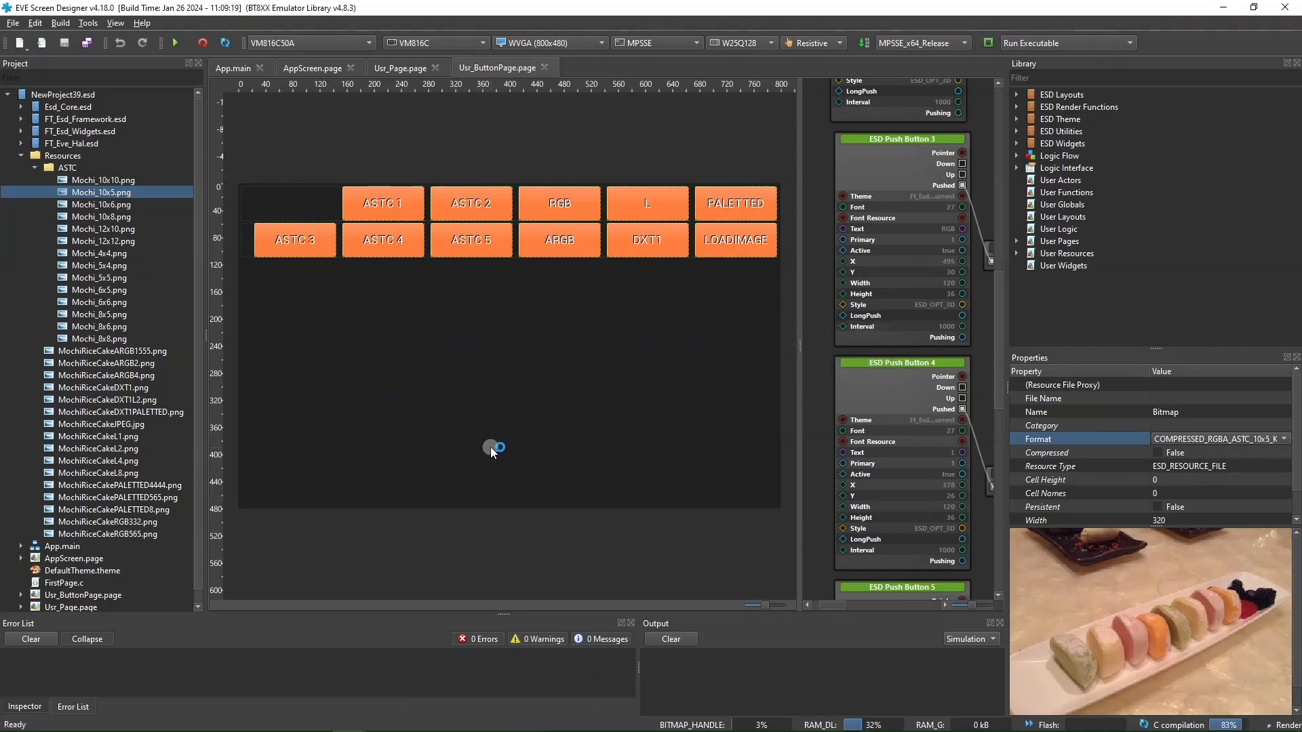
left_click(98, 204)
left_click(1202, 439)
left_click(1202, 441)
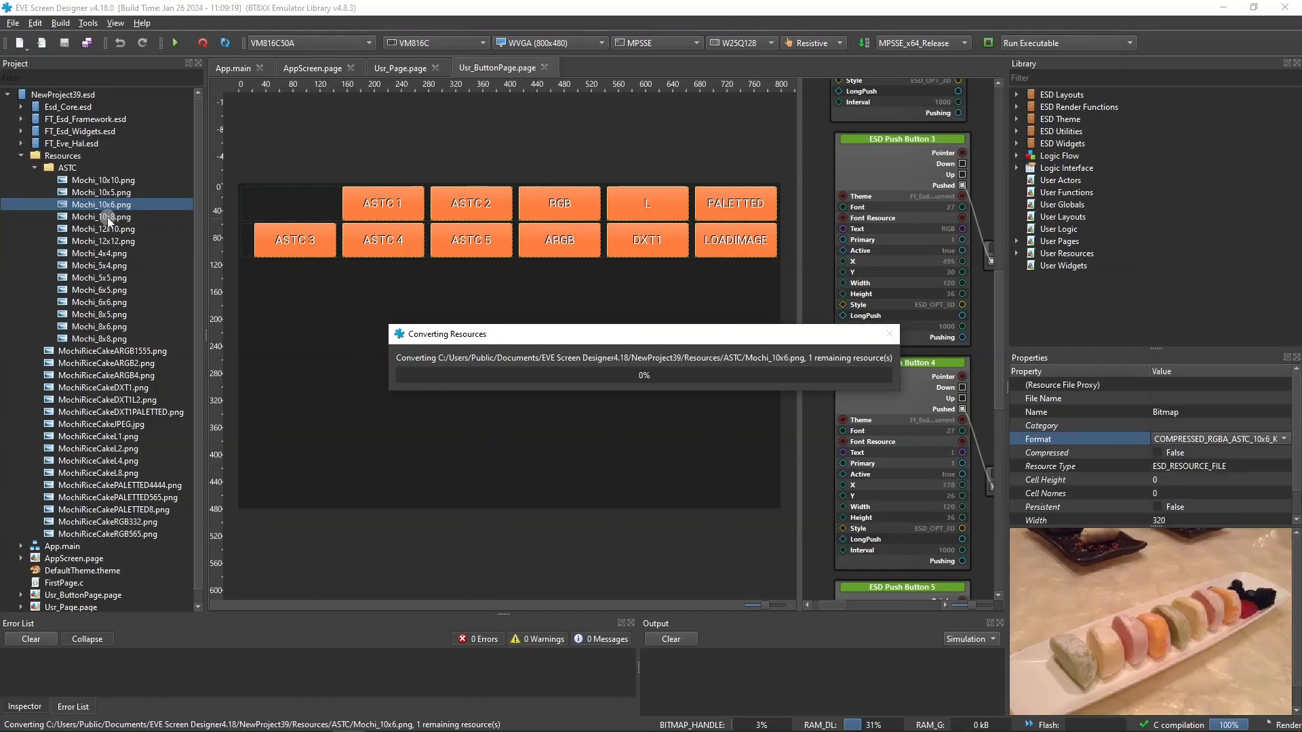
- Set the Format of Mochi_10x8.png to COMPRESSED_RGBA_ASTC_10x8_KHR and of Mochi_12x10.png to COMPRESSED_RGBA_ASTC_12x10_KHR
left_click(102, 216)
left_click(1254, 440)
left_click(1254, 603)
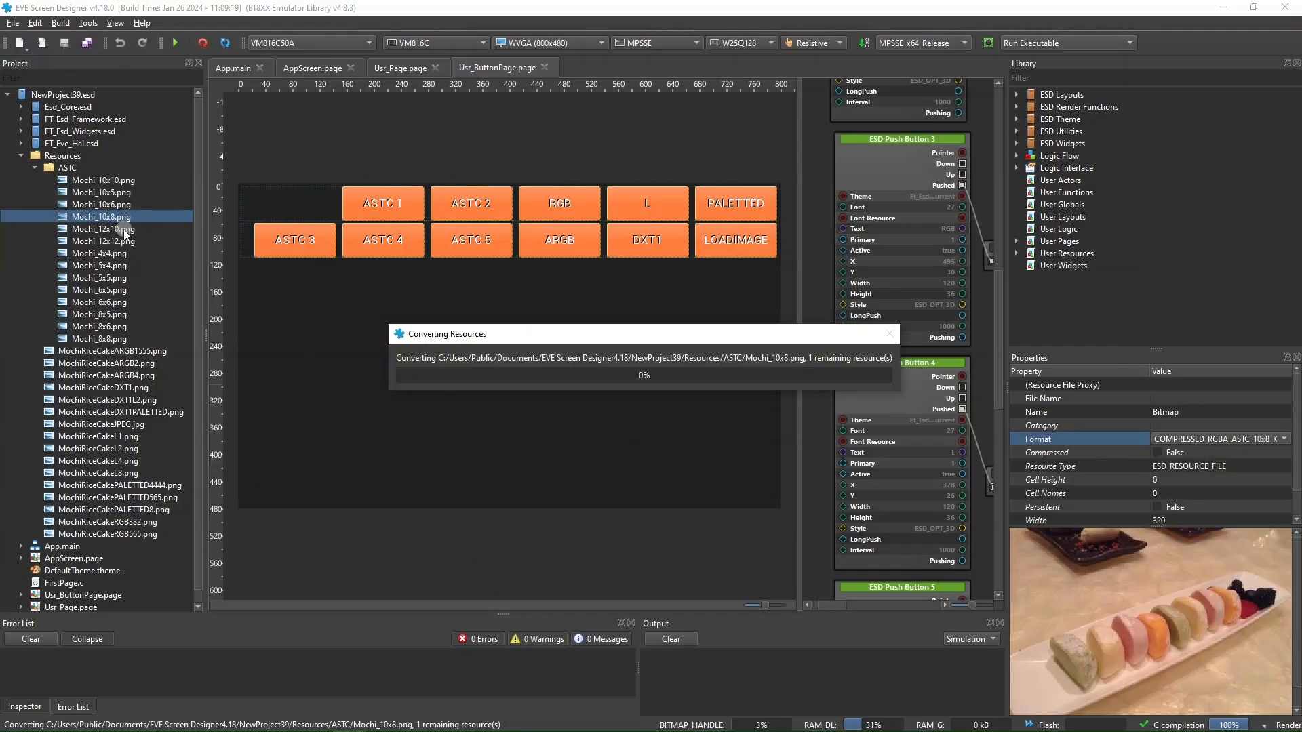
left_click(112, 229)
left_click(1254, 439)
left_click(1270, 606)
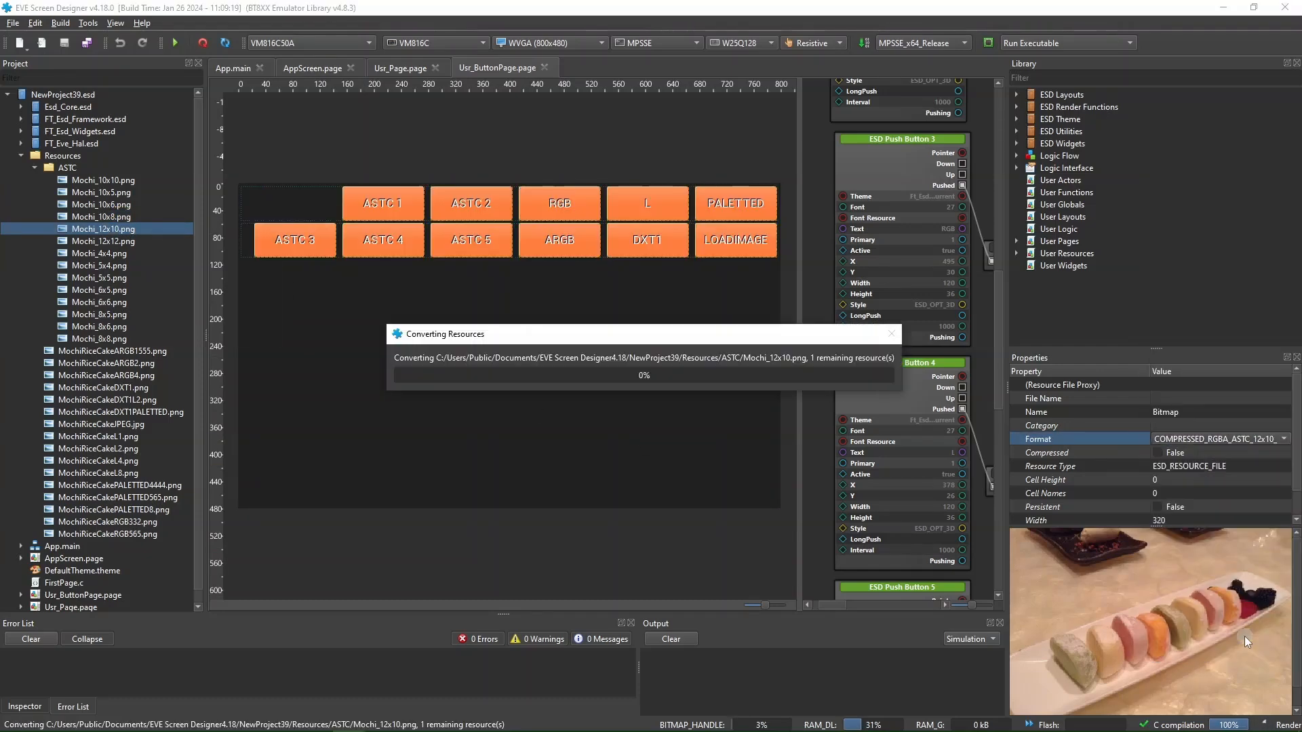
- Set the Format of Mochi_12x12.png to COMPRESSED_RGBA_ASTC_12x12_KHR and of Mochi_4x4.png to COMPRESSED_RGBA_ASTC_4x4_KHR
left_click(112, 241)
left_click(1255, 439)
left_click(1266, 609)
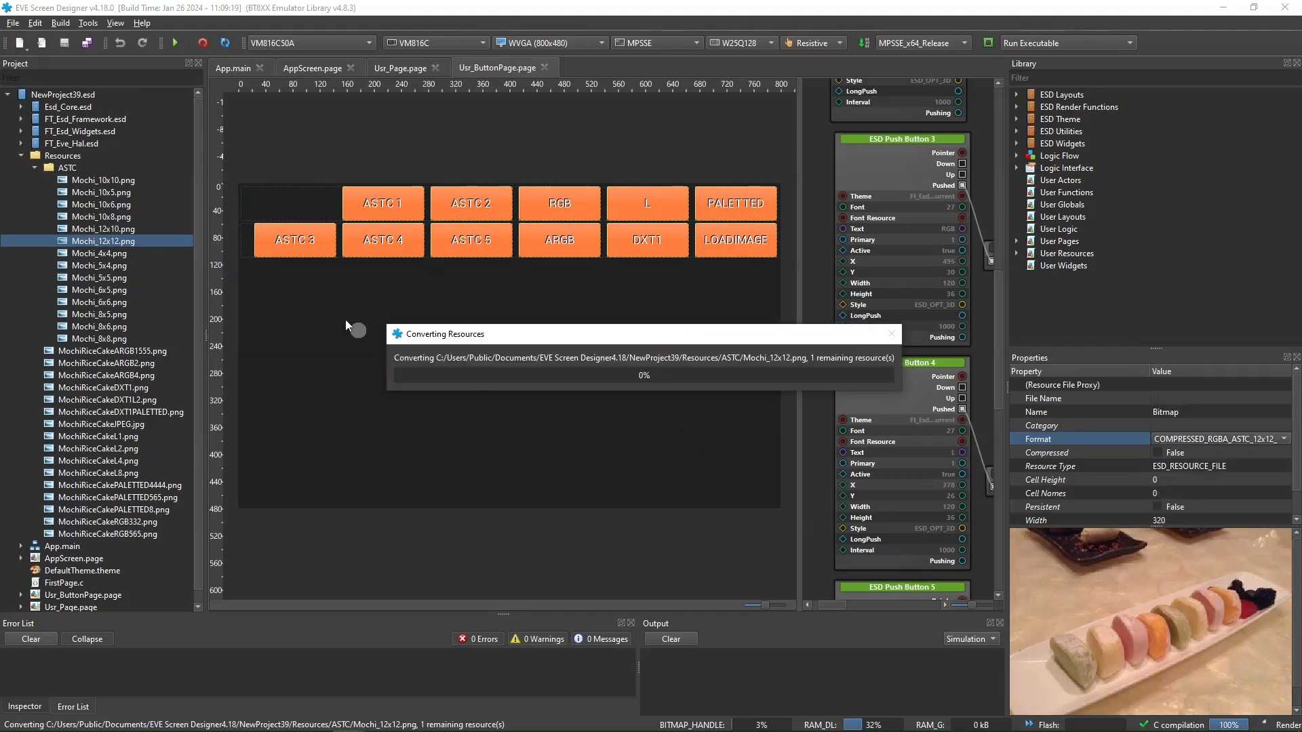
left_click(101, 253)
left_click(1215, 439)
left_click(1225, 442)
- Set the Format of Mochi_5x4.png to COMPRESSED_RGBA_ASTC_5x4_KHR and of Mochi_5x5.png to COMPRESSED_RGBA_ASTC_5x5_KHR
left_click(109, 265)
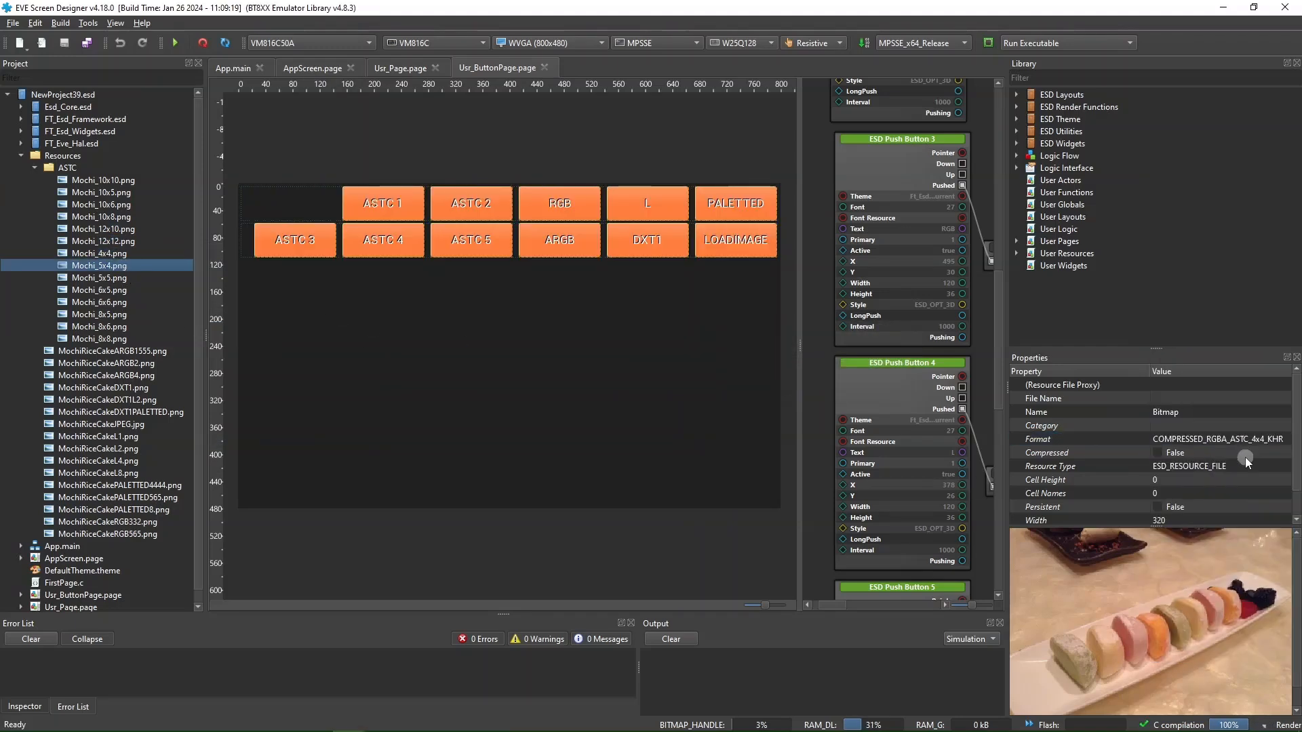
left_click(1245, 440)
left_click(1245, 458)
left_click(110, 279)
left_click(1187, 439)
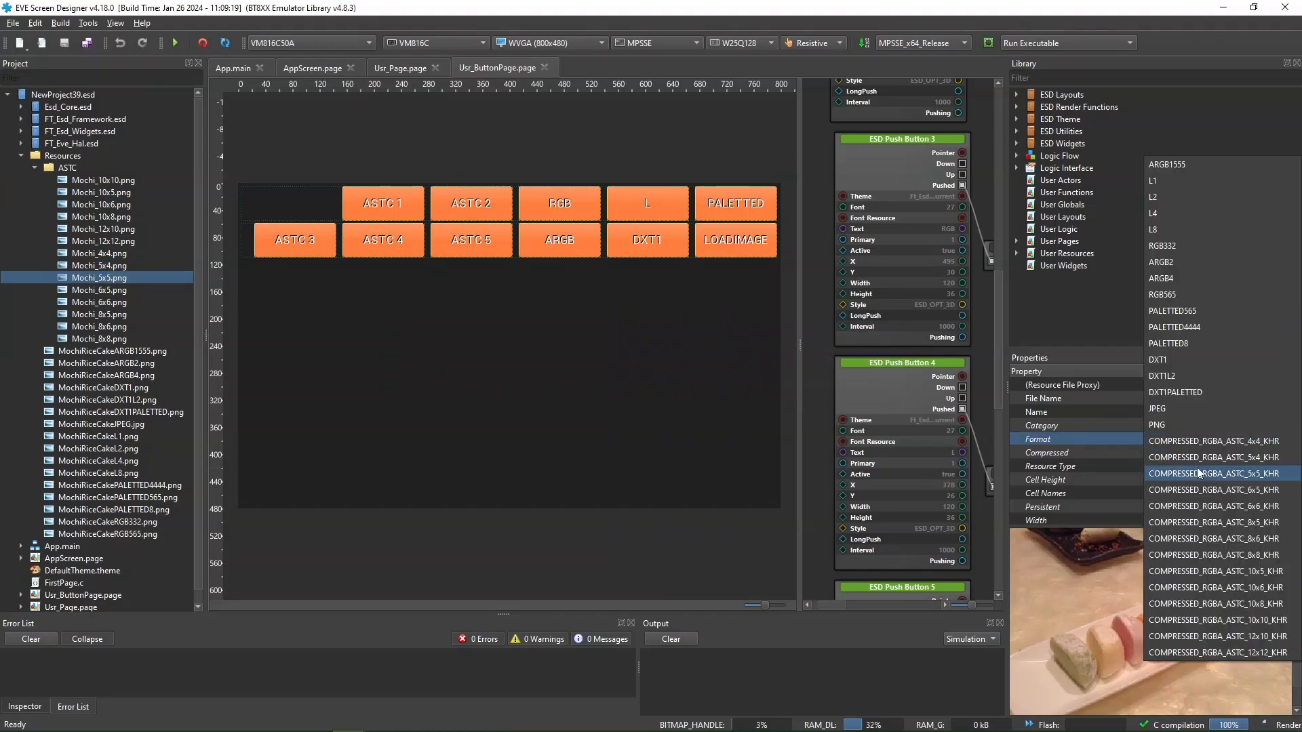
left_click(1199, 473)
- Set the Format of Mochi_6x5.png to COMPRESSED_RGBA_ASTC_6x5_KHR and of Mochi_6x6.png to COMPRESSED_RGBA_ASTC_6x6_KHR
left_click(112, 290)
left_click(1193, 439)
left_click(1213, 490)
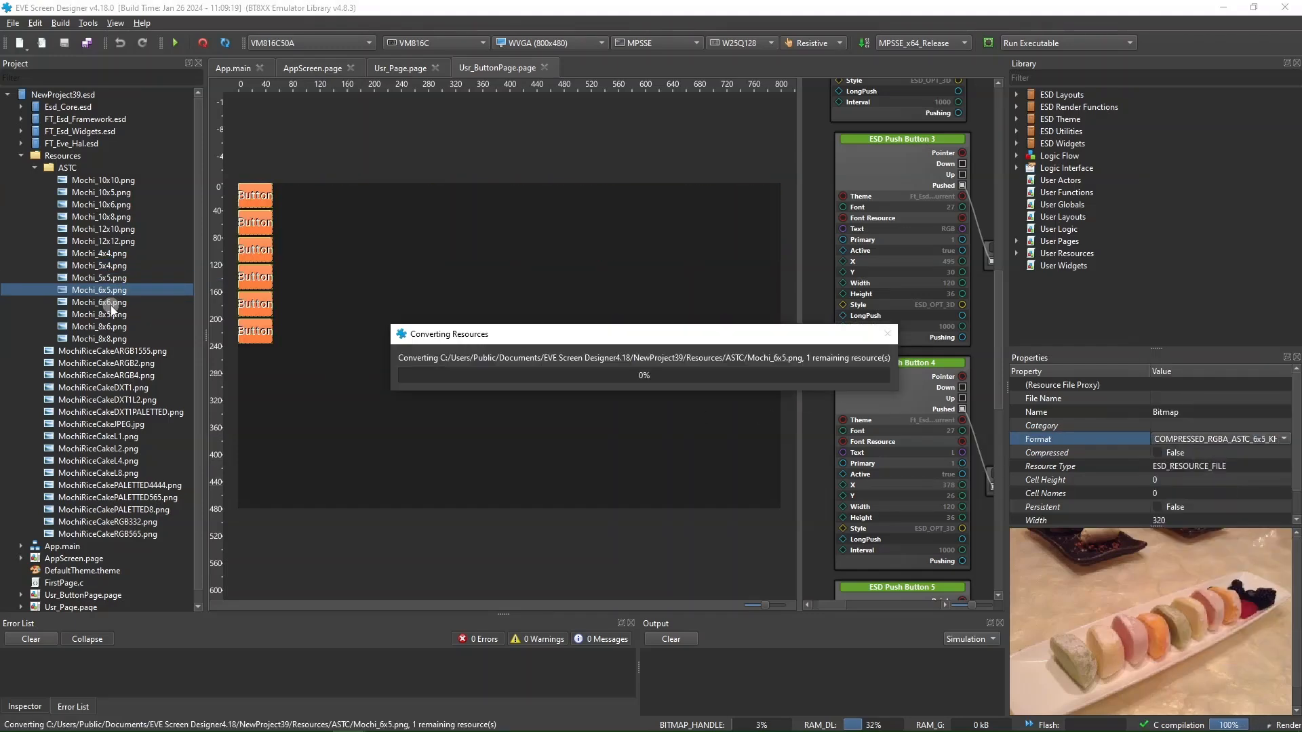
left_click(111, 301)
left_click(1228, 441)
left_click(1213, 506)
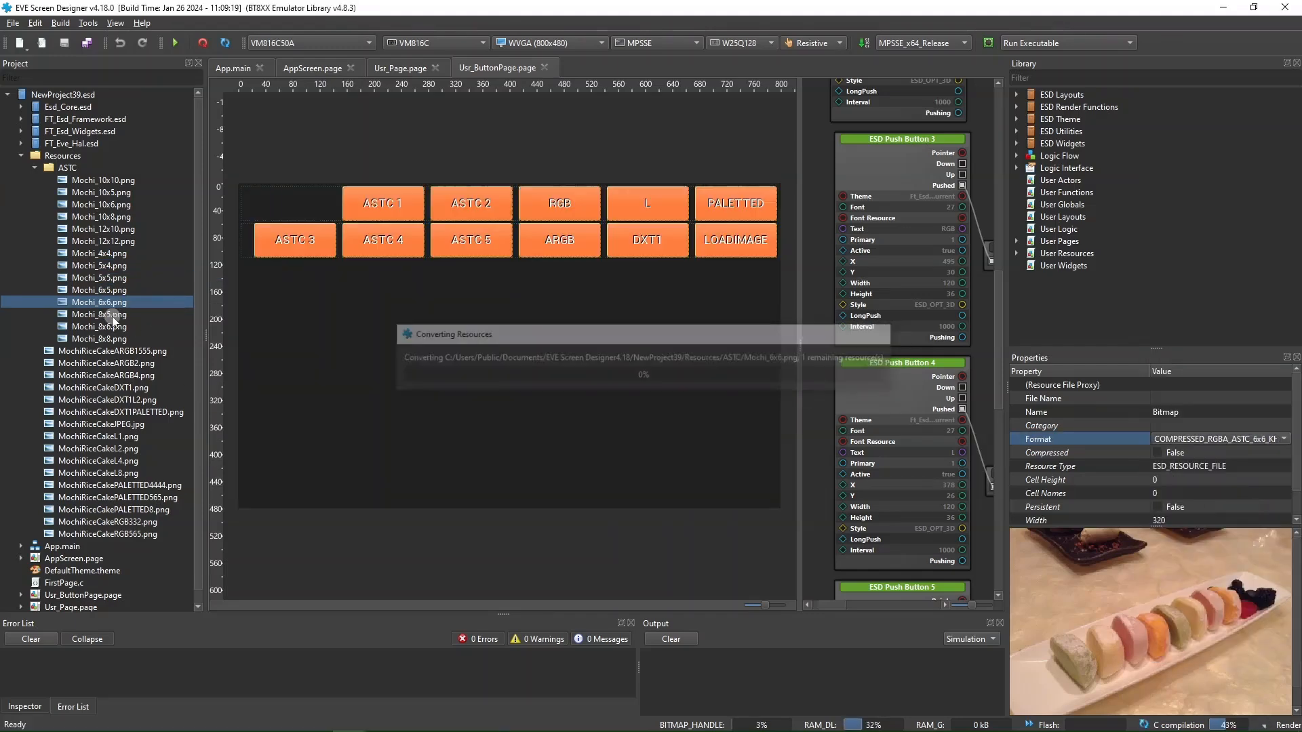
- Give Mochi_8x5.png, Mochi_8x6.png and Mochi_8x8.png the matching Formats COMPRESSED_RGBA_ASTC_8x5_KHR, COMPRESSED_RGBA_ASTC_8x6_KHR and COMPRESSED_RGBA_ASTC_8x8_KHR
left_click(112, 314)
left_click(1214, 439)
left_click(1214, 522)
left_click(112, 326)
left_click(1213, 440)
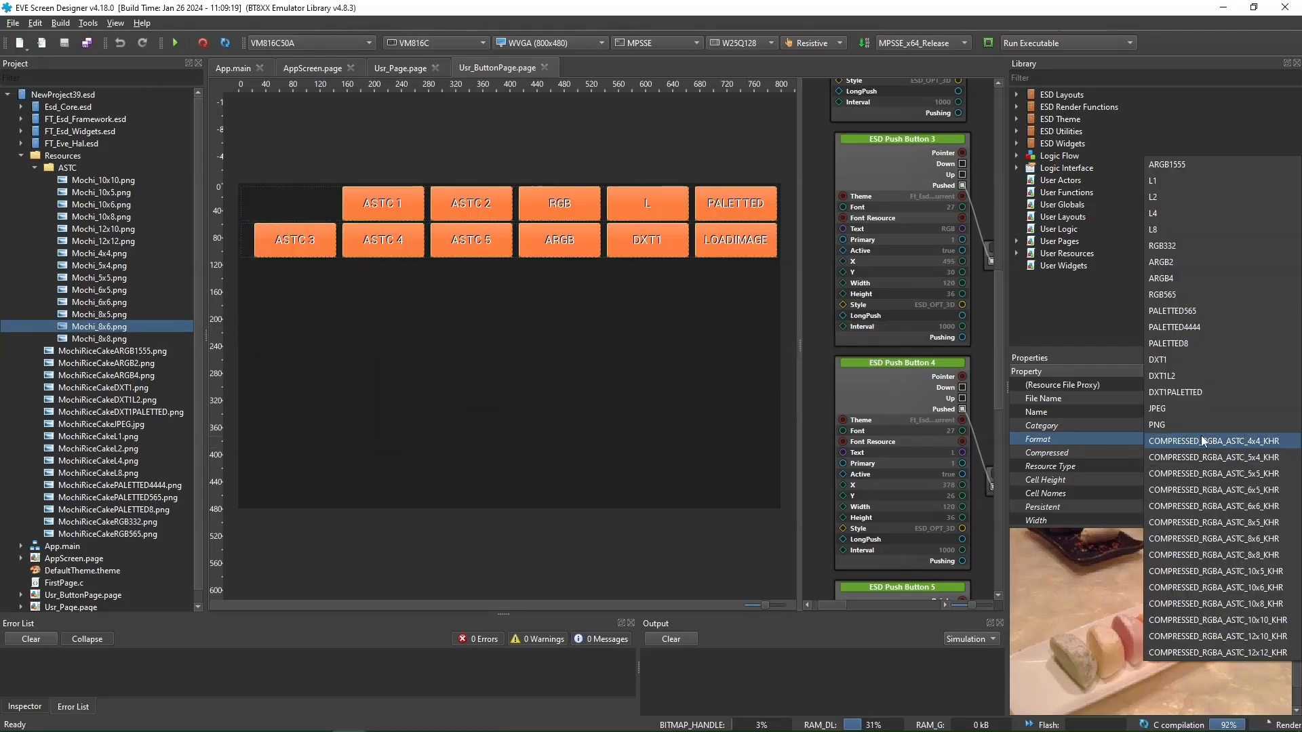
left_click(1214, 539)
left_click(100, 339)
left_click(1213, 439)
left_click(1231, 556)
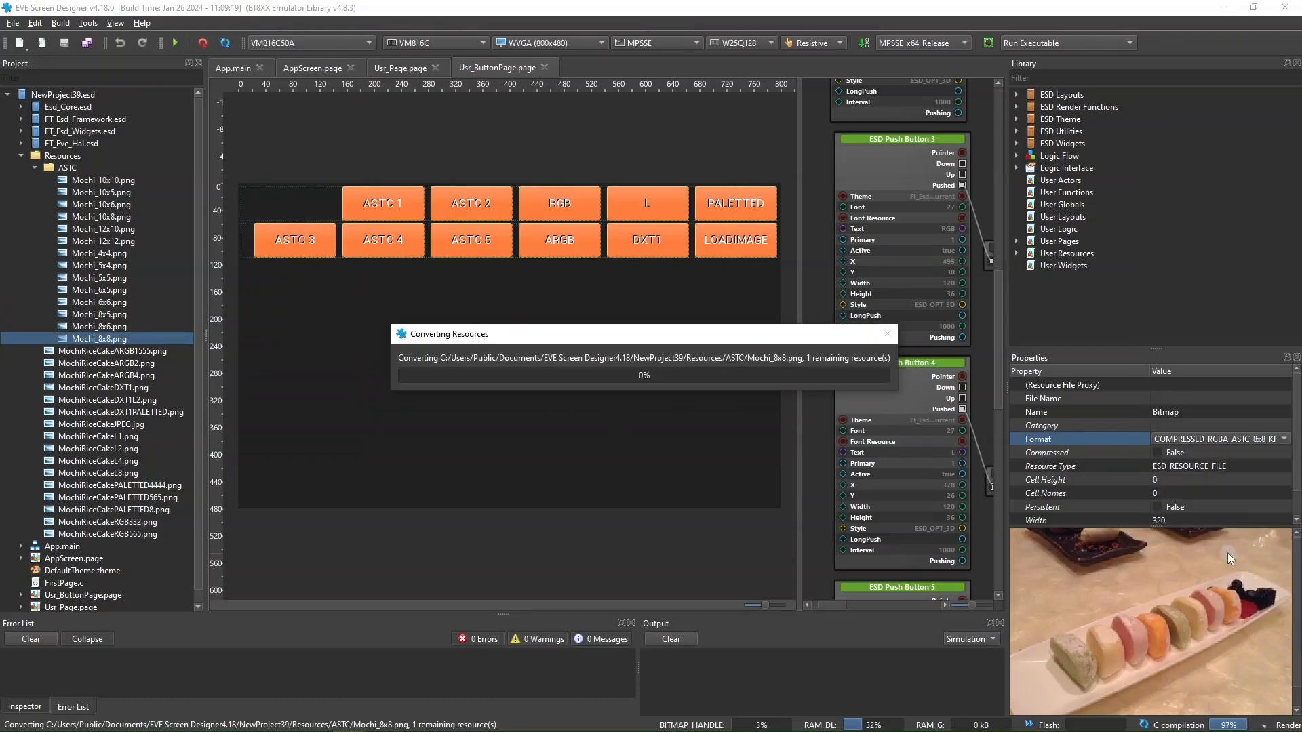
- Set the Format of MochiRiceCakeARGB2.png to ARGB2 and of MochiRiceCakeARGB4.png to ARGB4
left_click(136, 364)
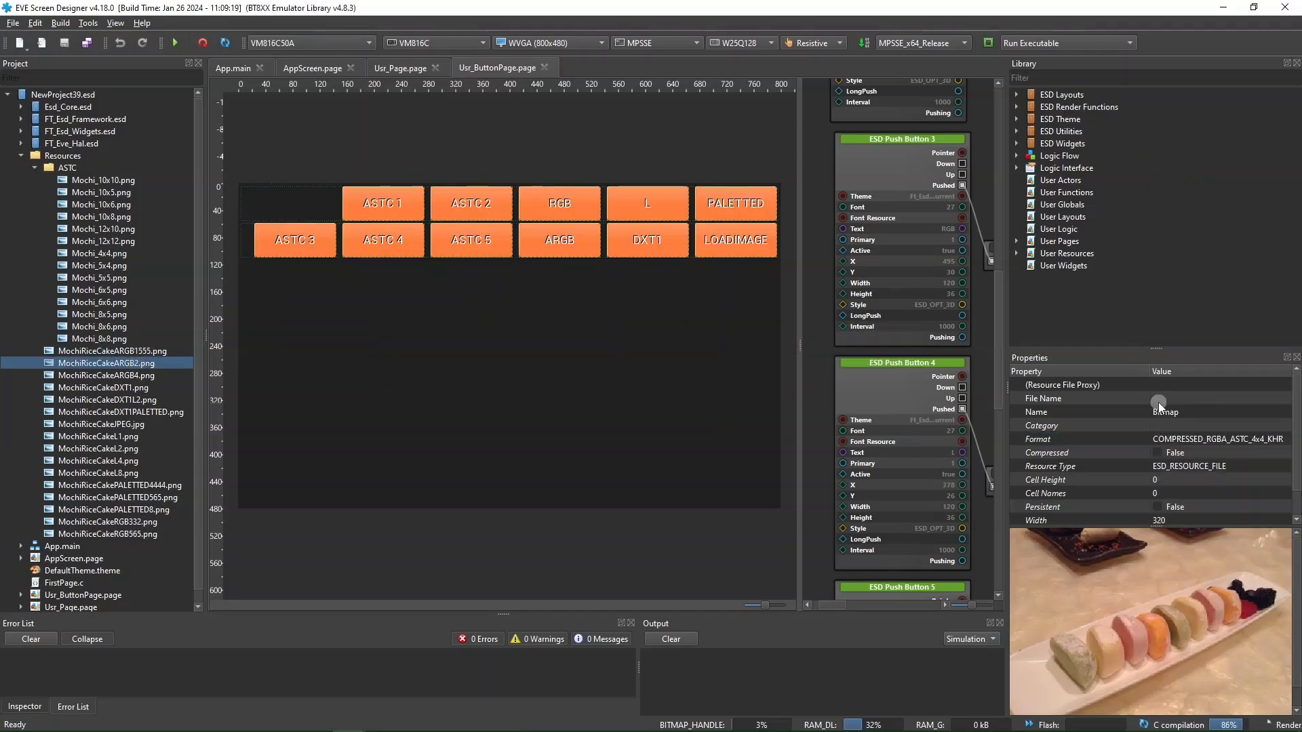
left_click(1180, 439)
left_click(1181, 262)
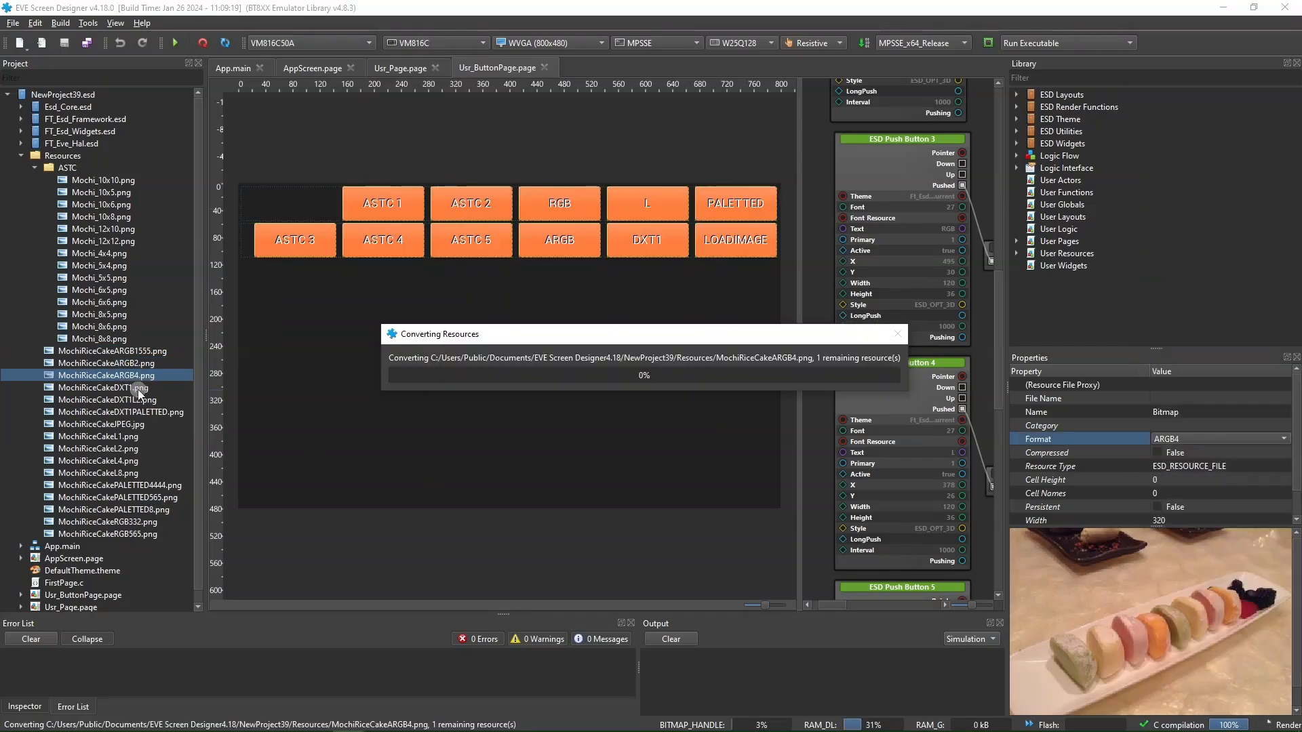
- Set the Format of MochiRiceCakeDXT1.png to DXT1, MochiRiceCakeDXT1L2.png to DXT1L2 and MochiRiceCakeDXT1PALETTED.png to DXT1PALETTED
left_click(105, 388)
left_click(1237, 440)
left_click(1194, 359)
left_click(105, 399)
left_click(1221, 440)
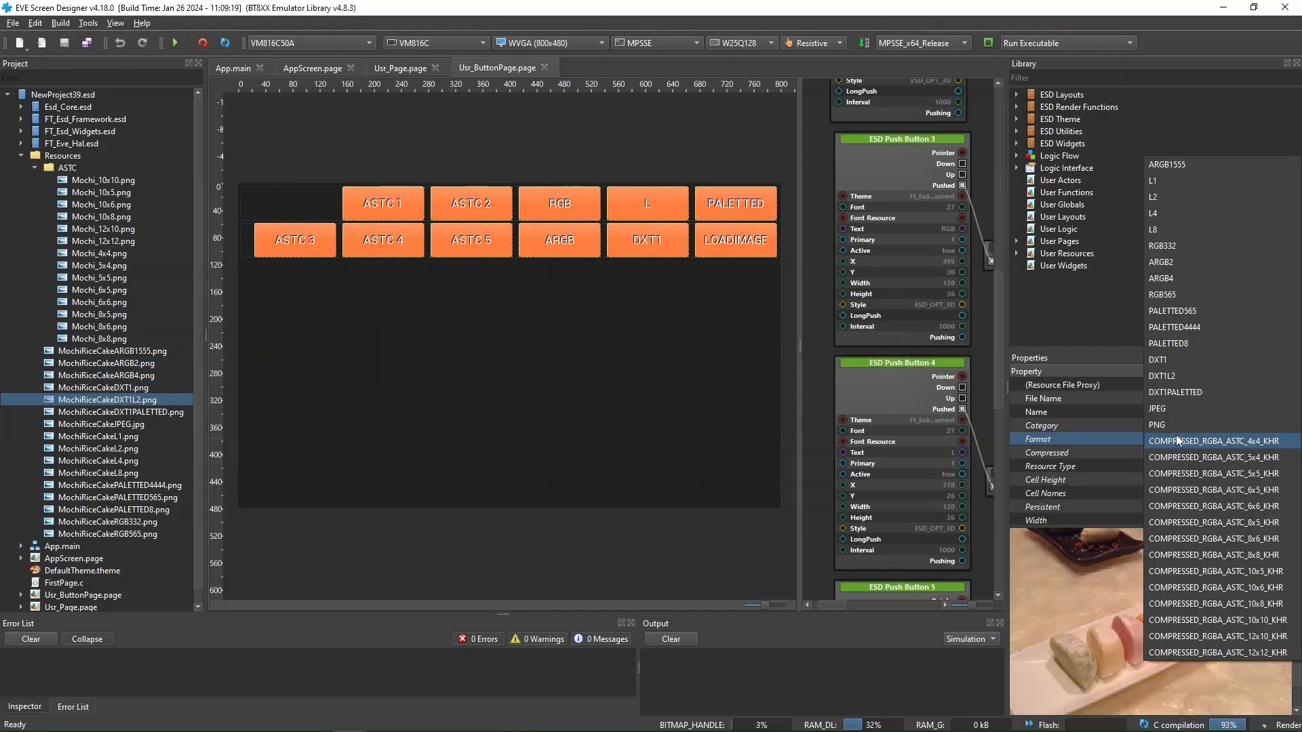
left_click(1193, 376)
left_click(168, 413)
left_click(1219, 439)
left_click(1224, 393)
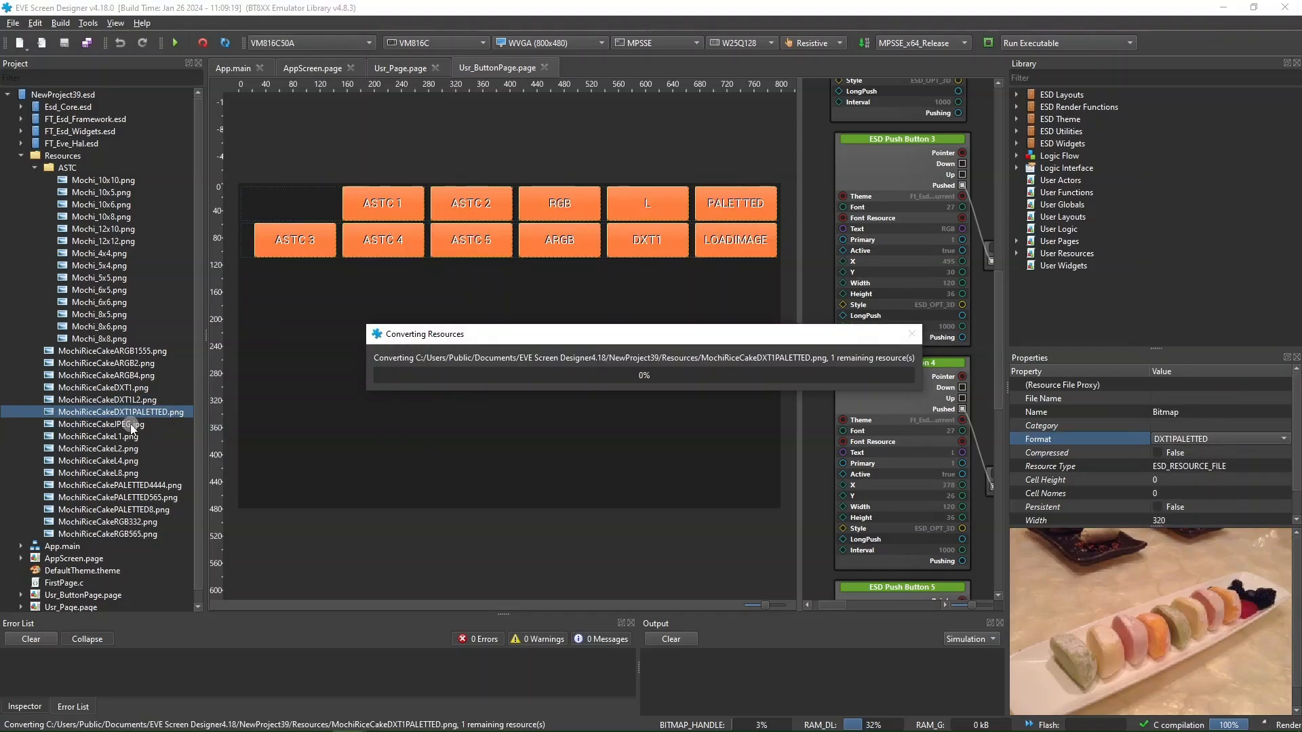
- Set the Format of the MochiRiceCakeJPEG.jpg resource to JPEG
left_click(130, 425)
left_click(1250, 439)
left_click(1247, 409)
- Set the Format of MochiRiceCakeL1.png to L1 and of MochiRiceCakeL2.png to L2
left_click(139, 438)
left_click(1169, 439)
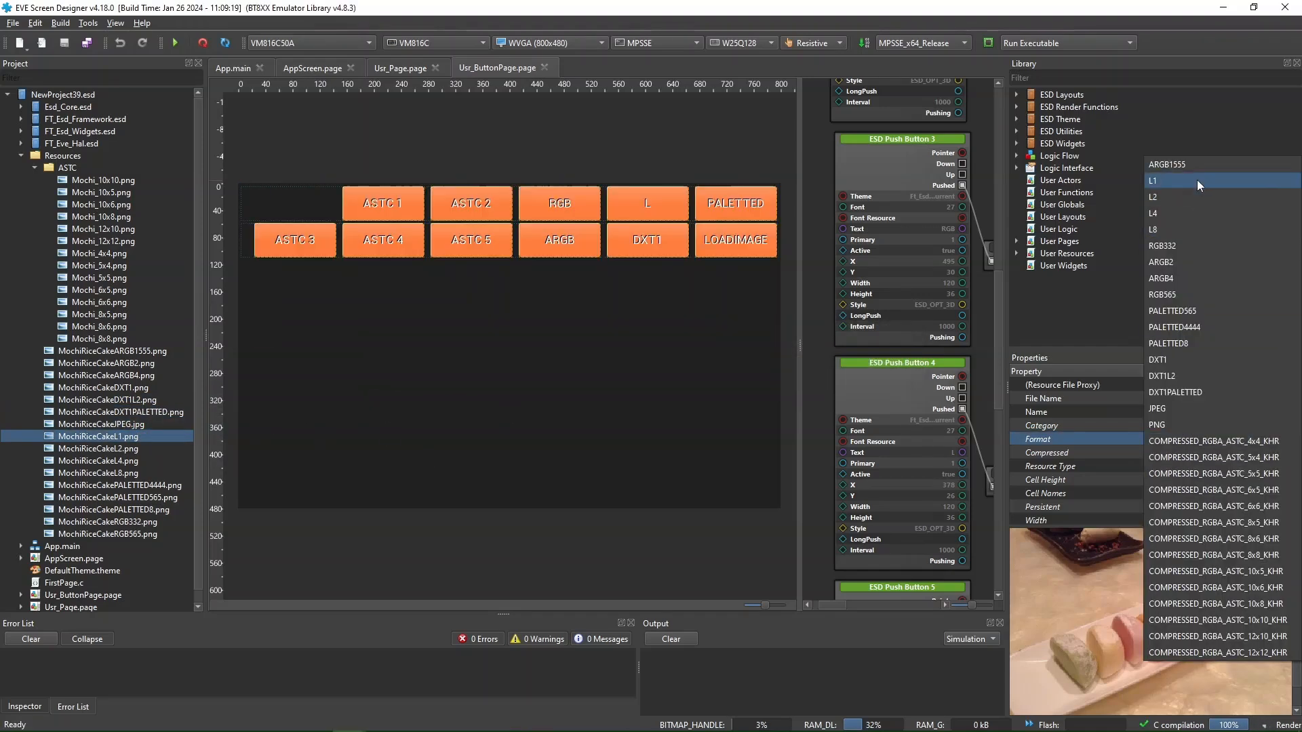
left_click(1198, 182)
left_click(139, 448)
left_click(1221, 439)
left_click(1163, 196)
- Set the Format of MochiRiceCakeL4.png to L4 and of MochiRiceCakeL8.png to L8
left_click(136, 461)
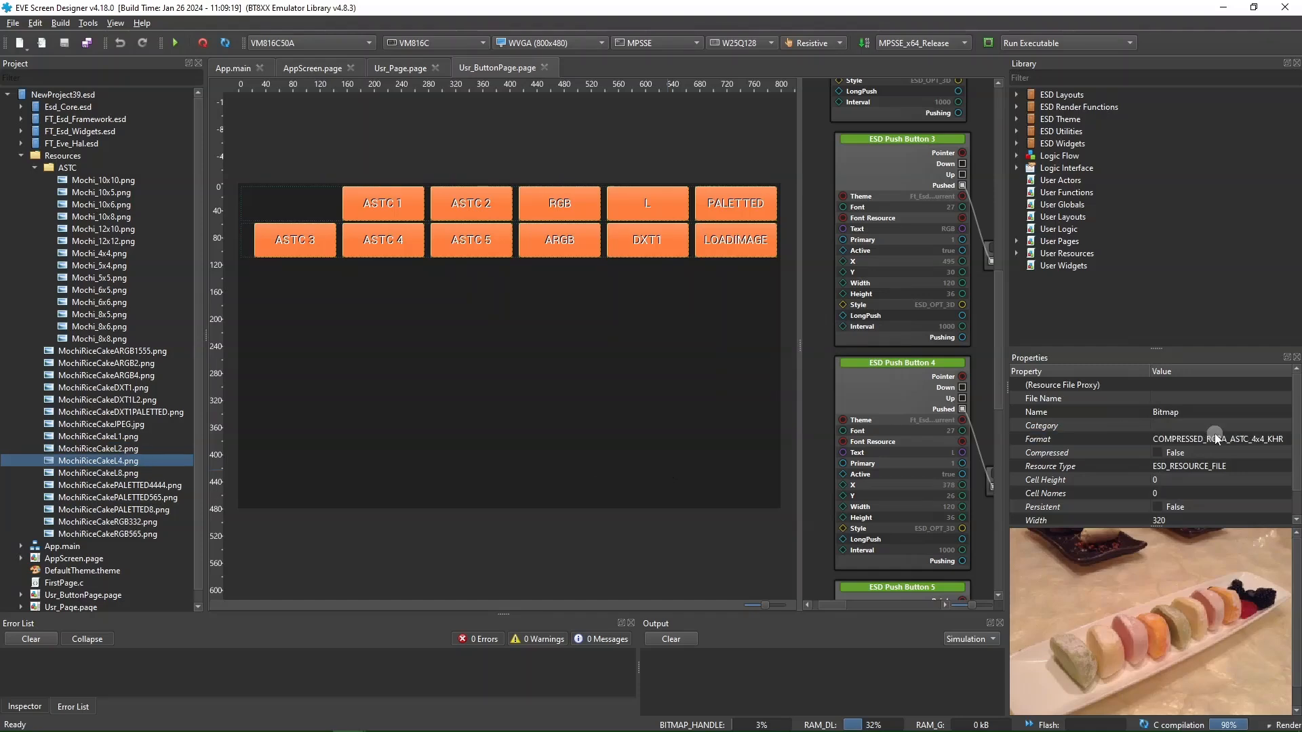
left_click(1221, 439)
left_click(1165, 213)
left_click(135, 473)
left_click(1221, 439)
left_click(1163, 229)
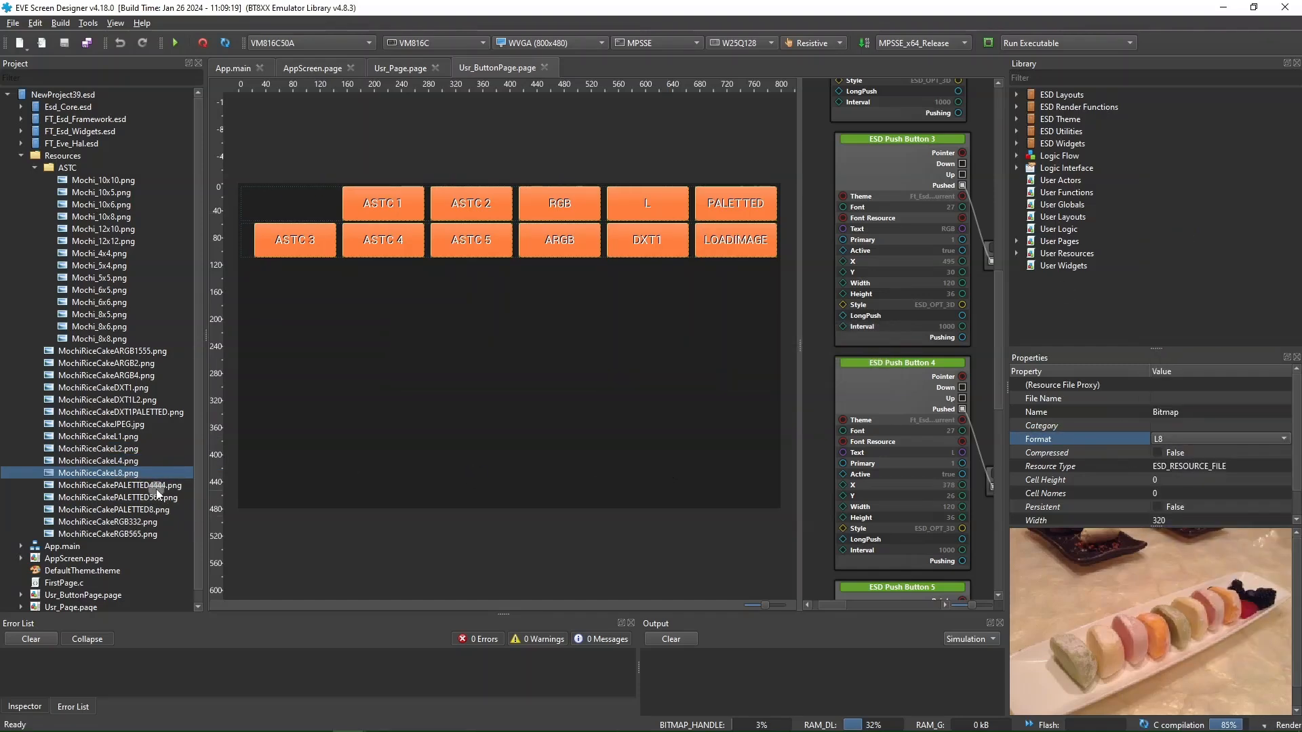
- Set the Format of MochiRiceCakePALETTED4444.png to PALETTED4444, MochiRiceCakePALETTED565.png to PALETTED565 and MochiRiceCakePALETTED8.png to PALETTED8
left_click(149, 485)
left_click(1191, 441)
left_click(1173, 327)
left_click(136, 497)
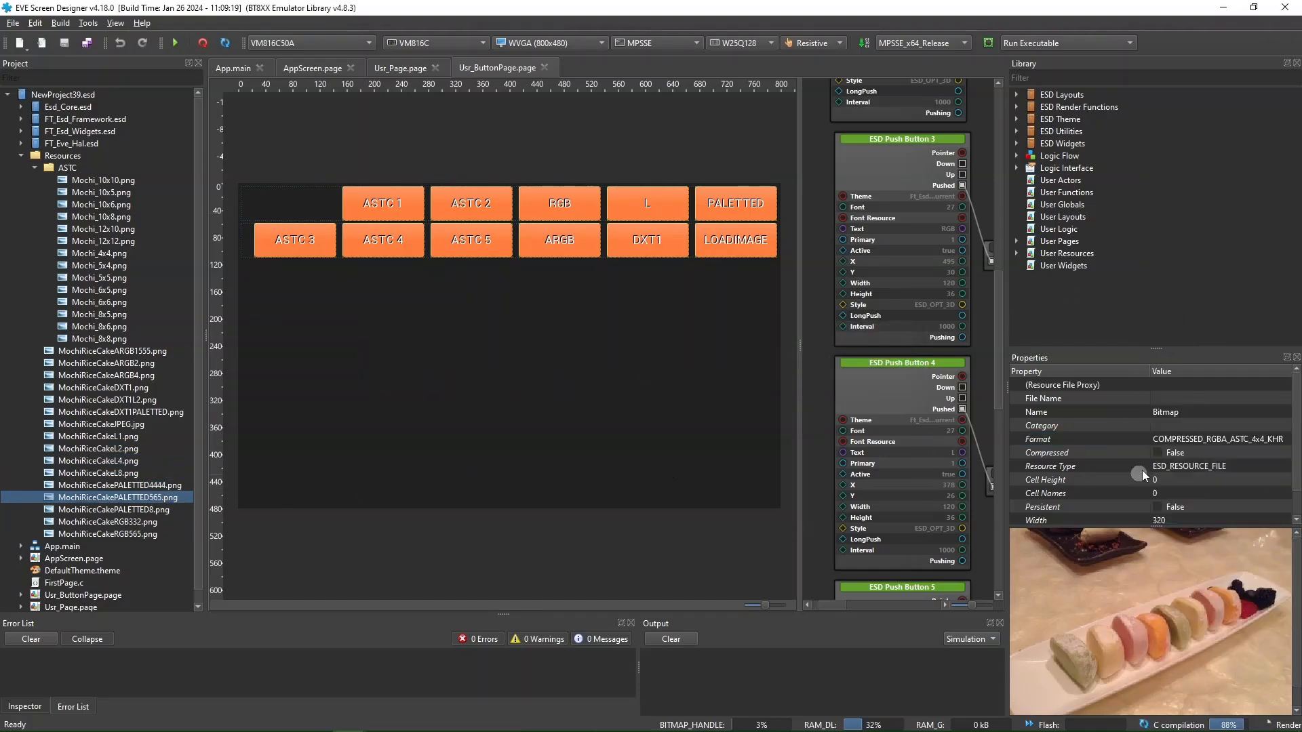
left_click(1220, 439)
left_click(1172, 311)
left_click(155, 510)
left_click(1221, 439)
left_click(1168, 343)
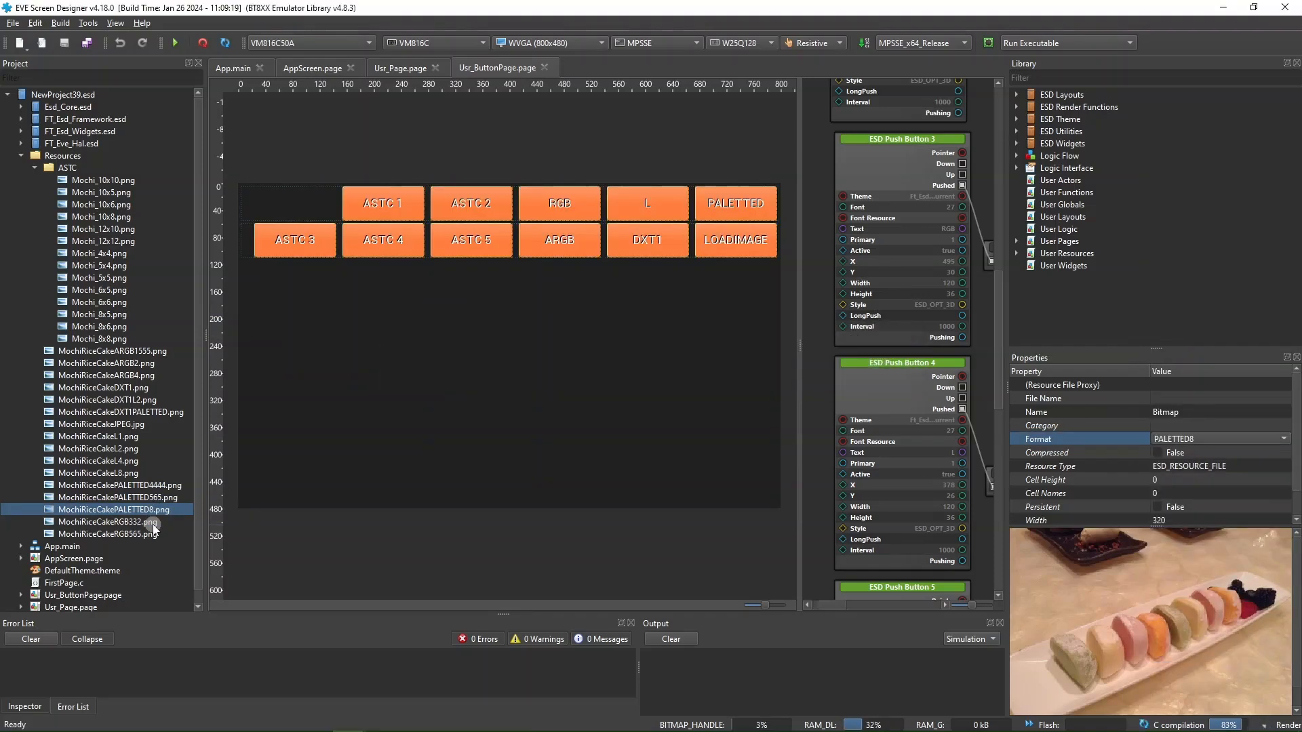
- Set the Format of MochiRiceCakeRGB332.png to RGB332 and of MochiRiceCakeRGB565.png to RGB565
left_click(135, 521)
left_click(1221, 438)
left_click(1162, 246)
left_click(136, 534)
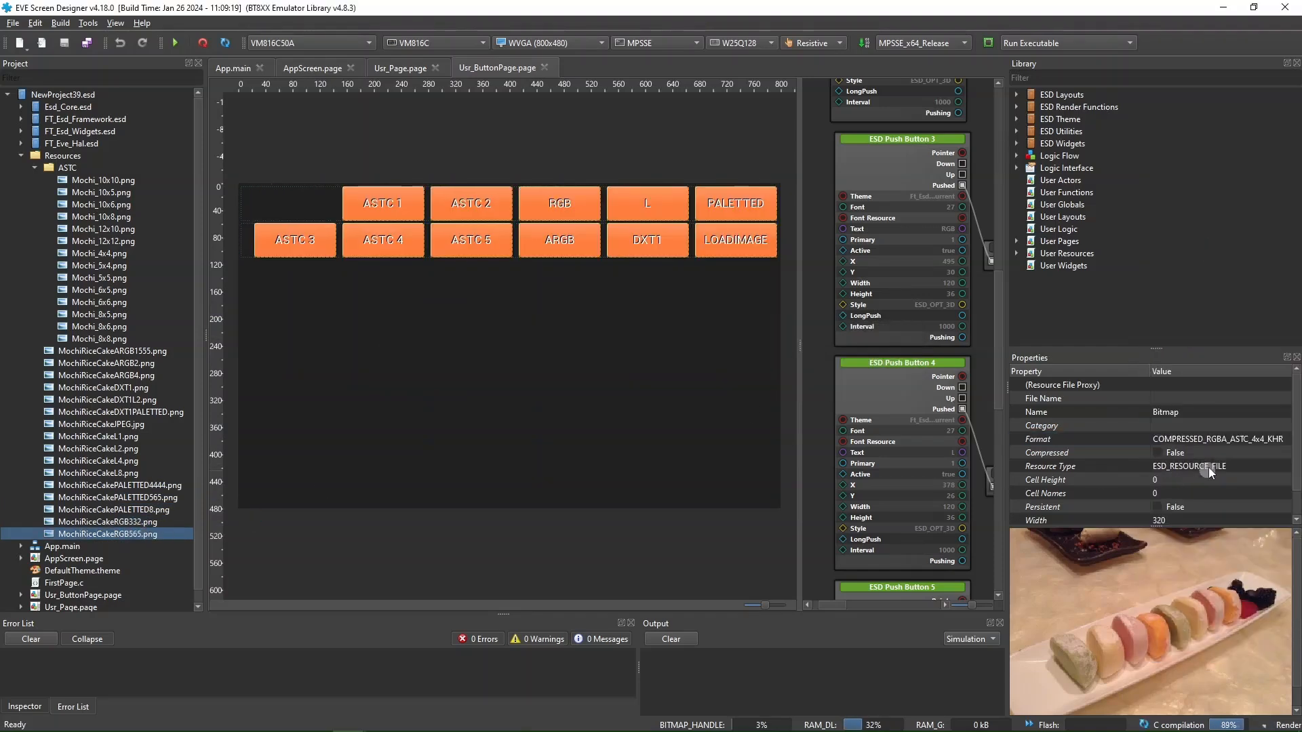
left_click(1221, 438)
left_click(1162, 295)
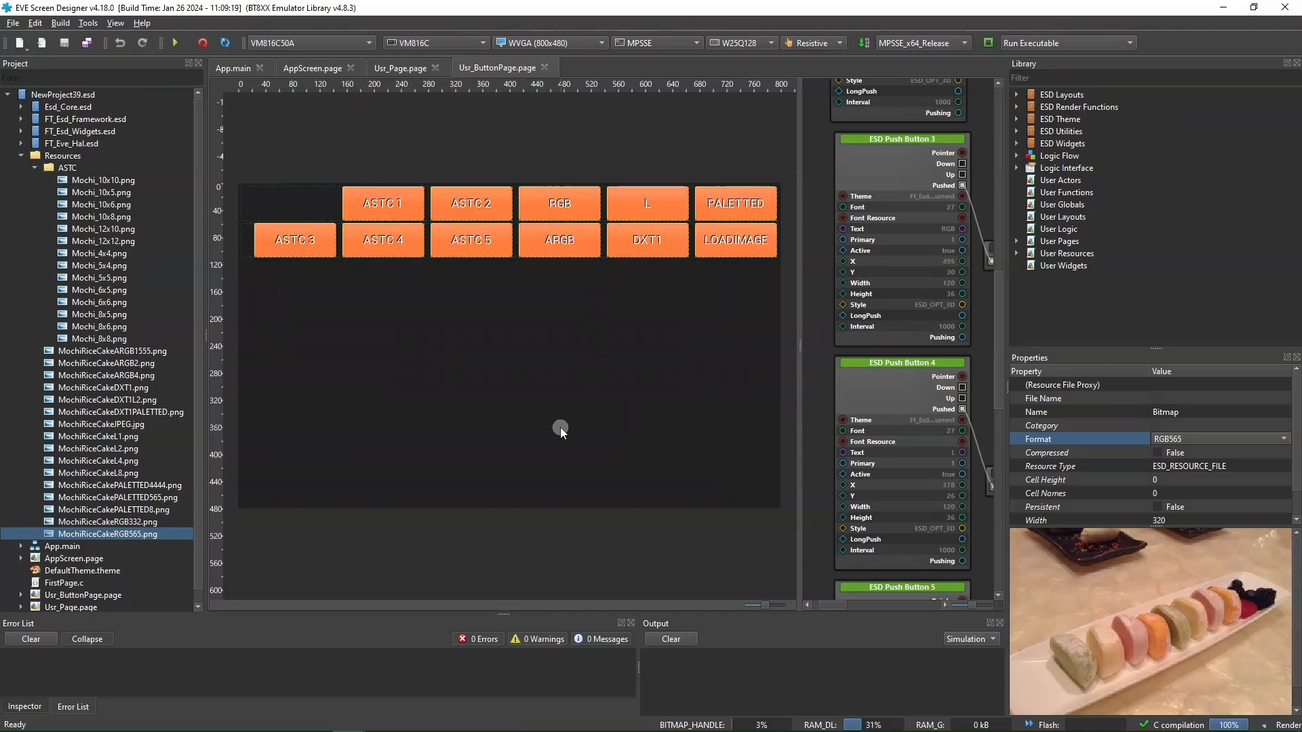
- Check the Format of each image resource one by one, going up the list to Mochi_10x10.png
left_click(156, 513)
key("Up")
key("Up")
key("Up")
key("Up")
key("Up")
key("Up")
key("Up")
key("Up")
key("Up")
key("Up")
key("Up")
key("Up")
key("Up")
key("Up")
key("Up")
key("Up")
key("Up")
key("Up")
key("Up")
key("Up")
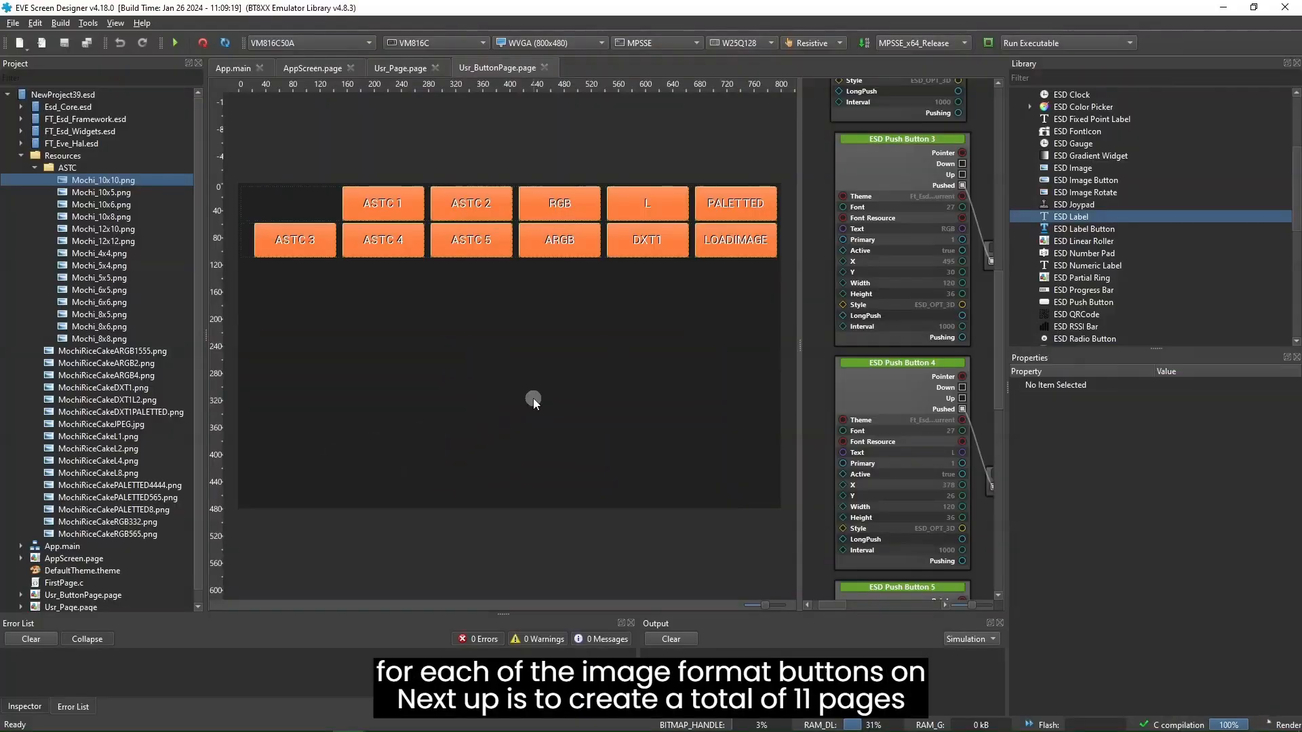
- Rename Usr_Page.page to RGBPage and accept the possible loss of references to the original page
left_click(21, 156)
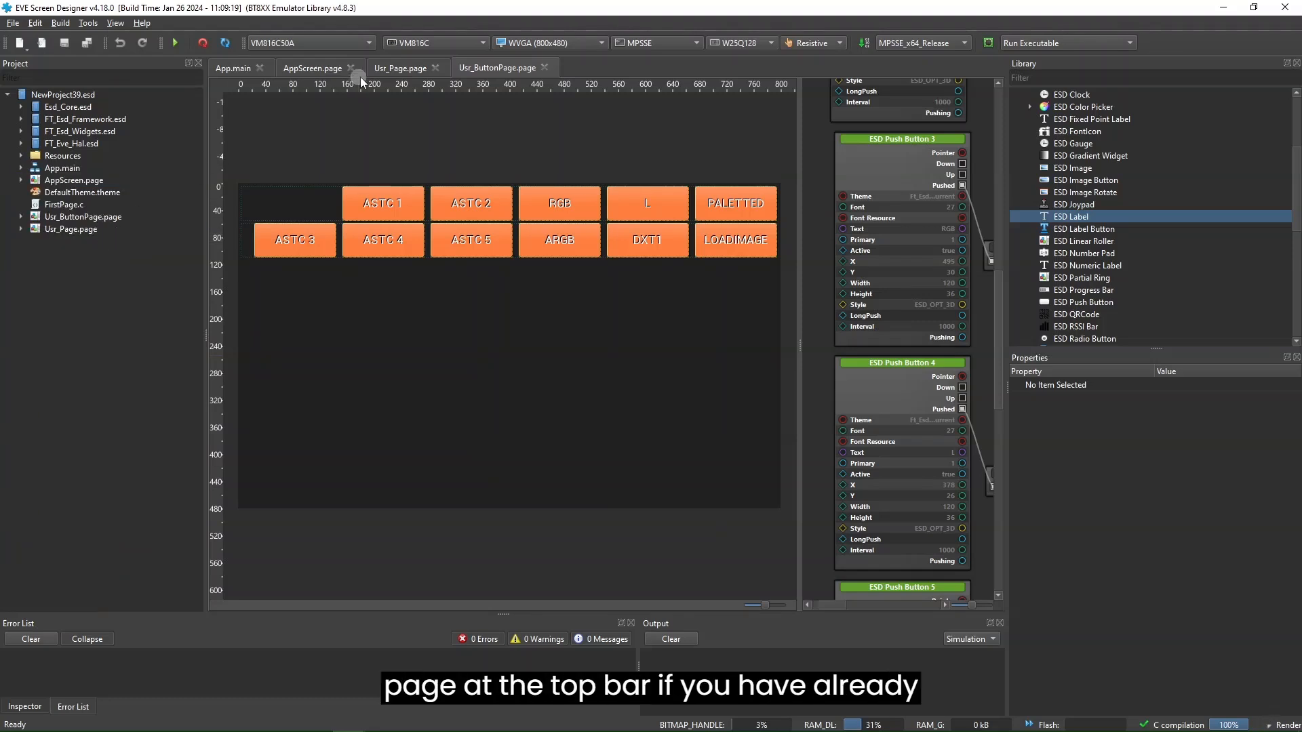
left_click(381, 69)
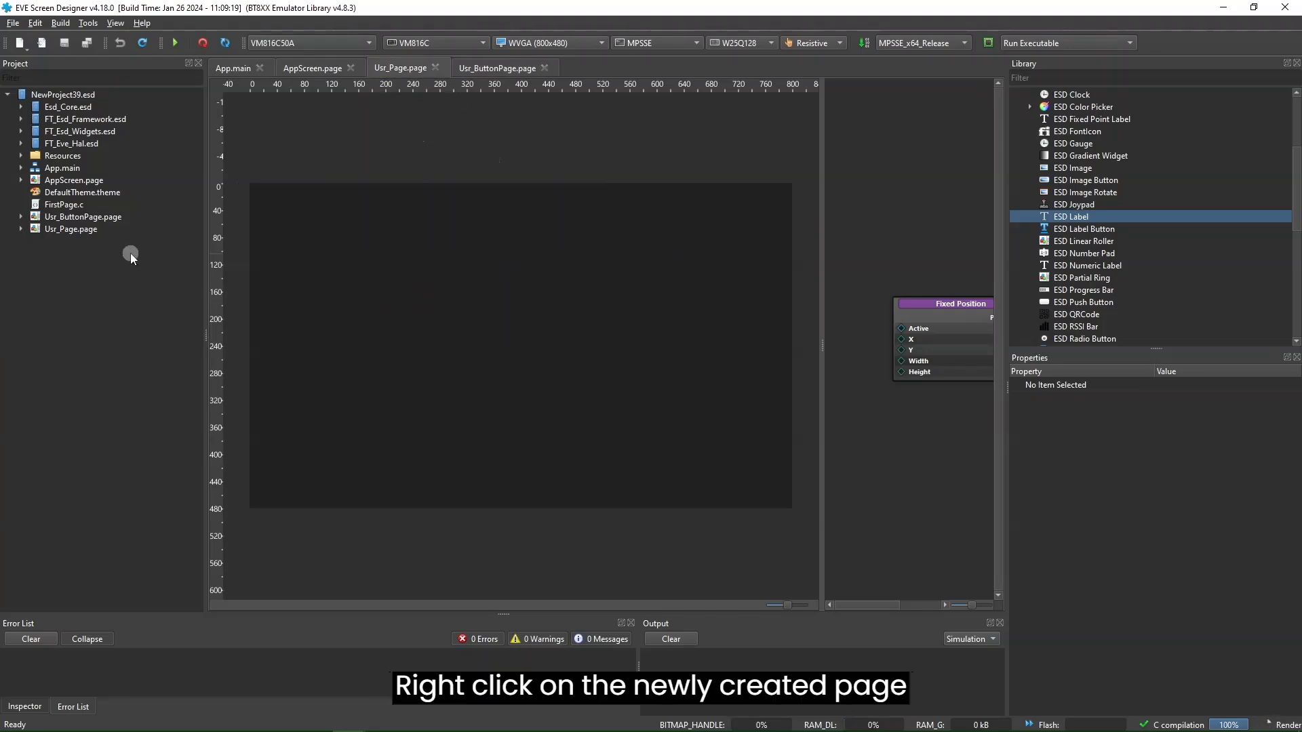
left_click(99, 230)
right_click(100, 231)
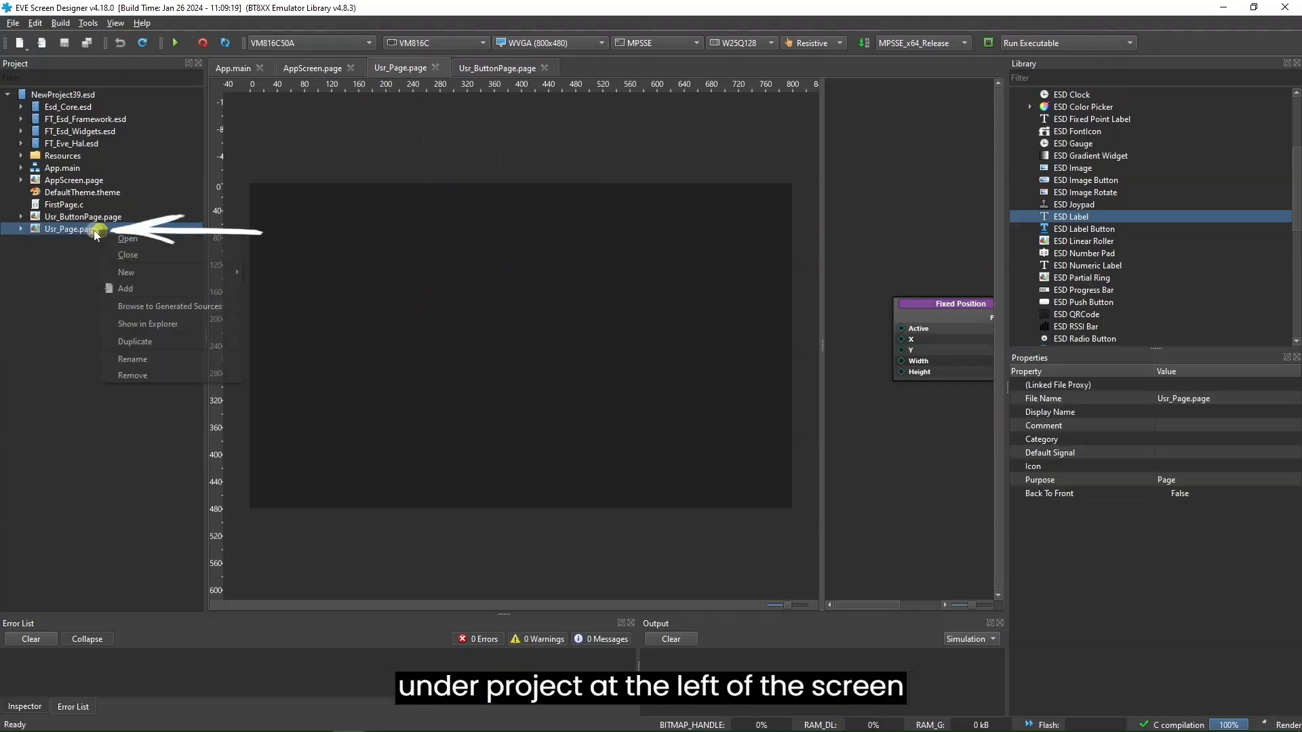
left_click(175, 358)
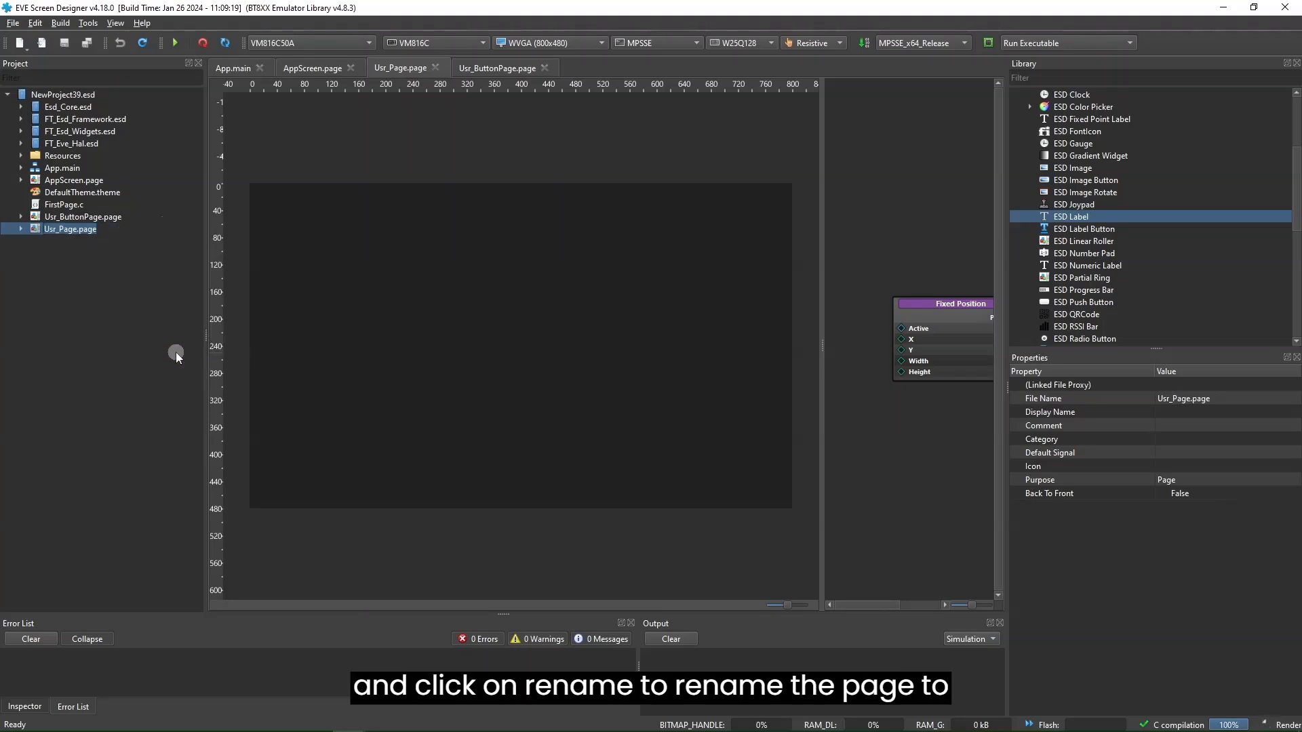
type("RGBPage")
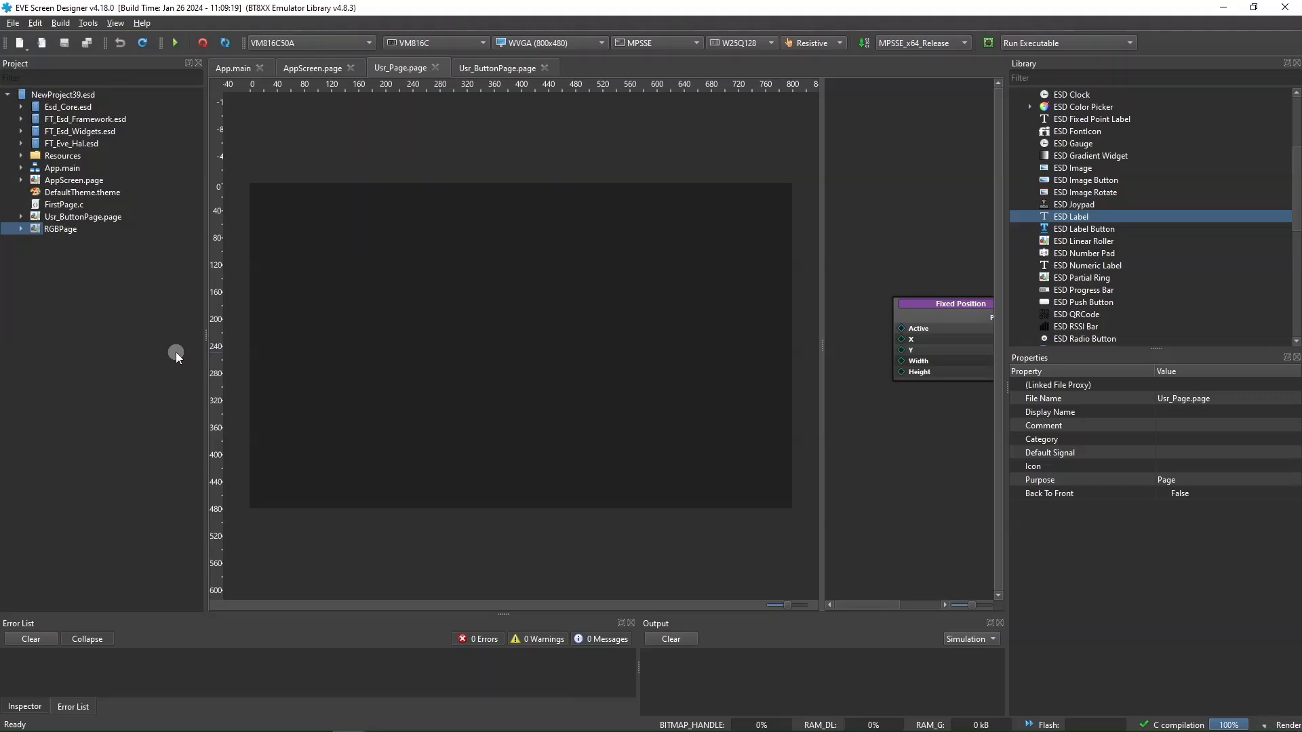
key("Return")
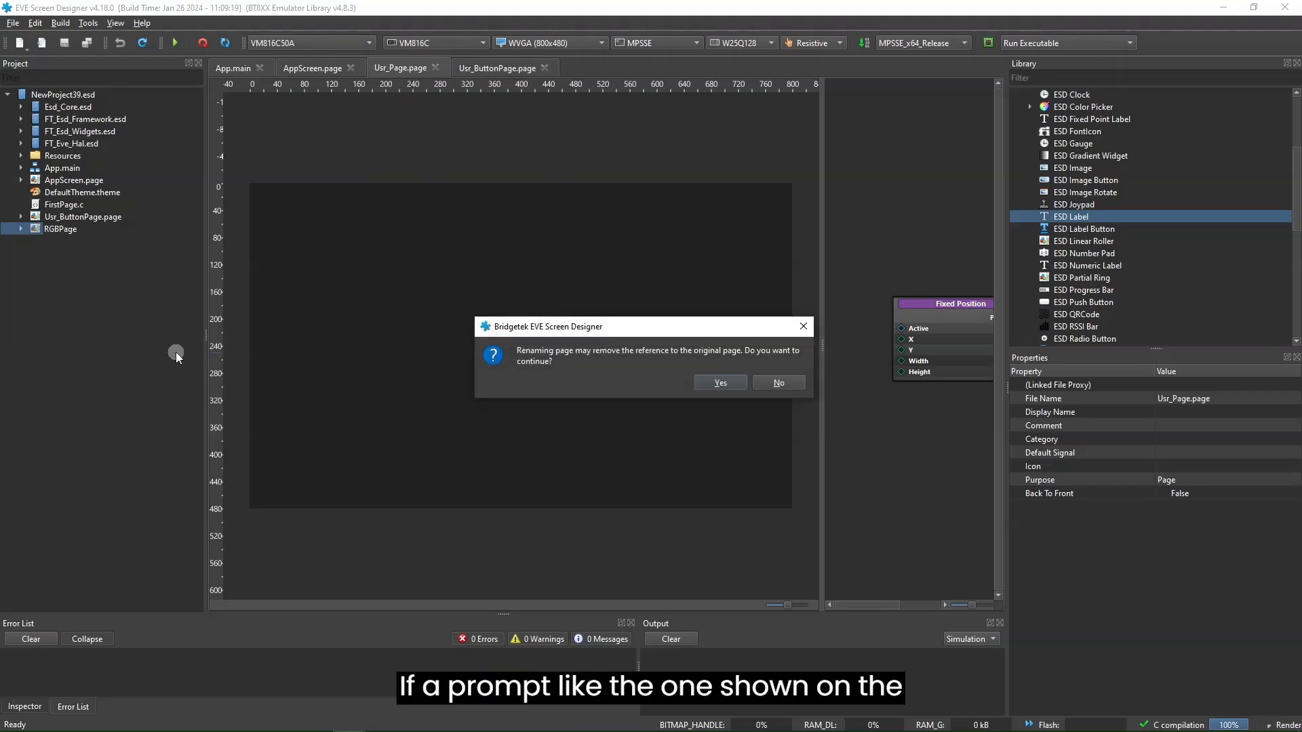
left_click(720, 383)
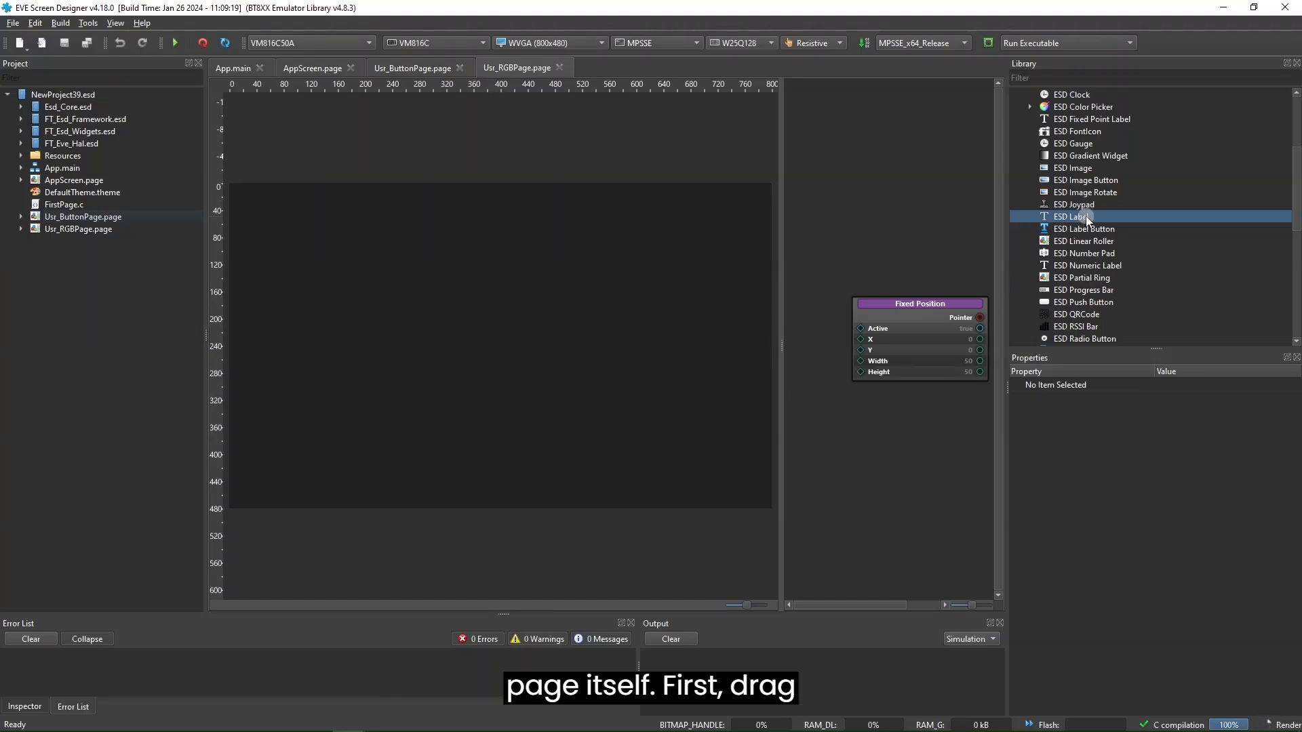
- Add an ESD Label near the page's upper-left corner, at about X 17, Y 17, and set its Text to RGB
left_click_drag(255, 209, 258, 200)
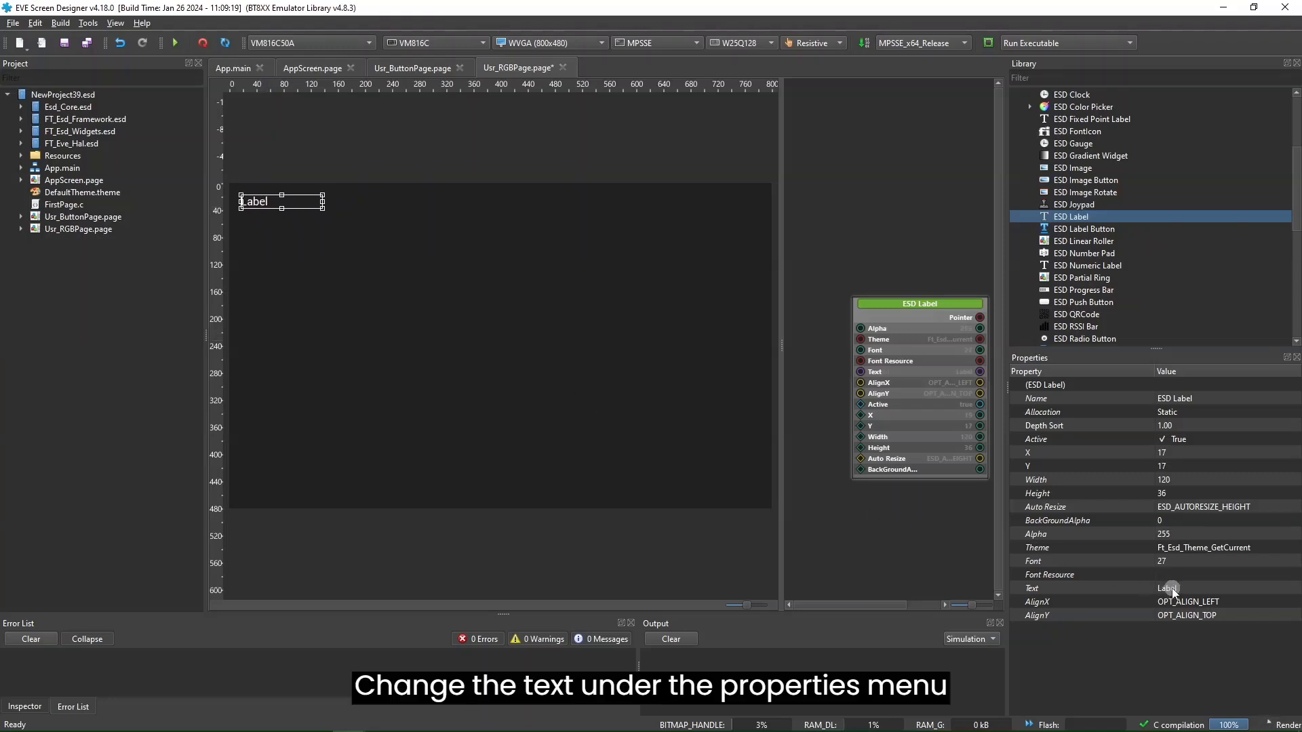
left_click(1176, 587)
type("RGB")
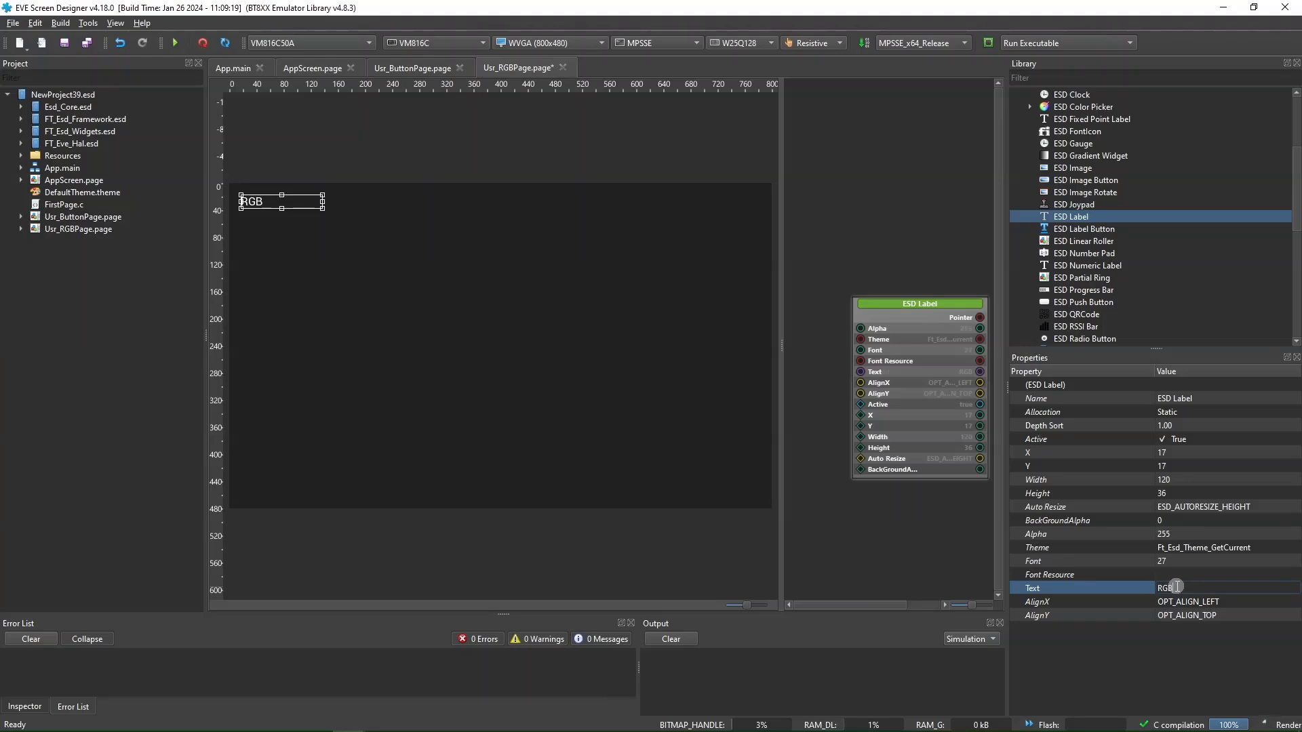
left_click(1160, 661)
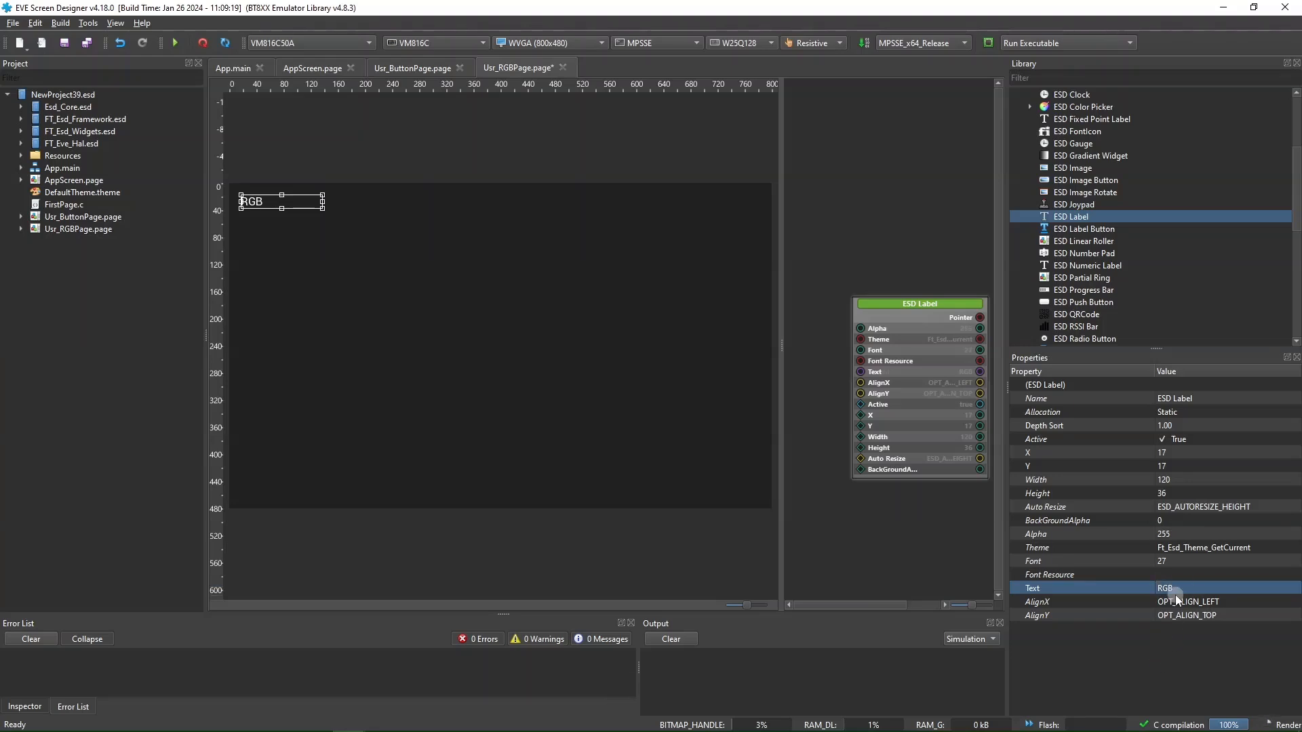
- Set the Font of the RGB label to 31
left_click(1176, 561)
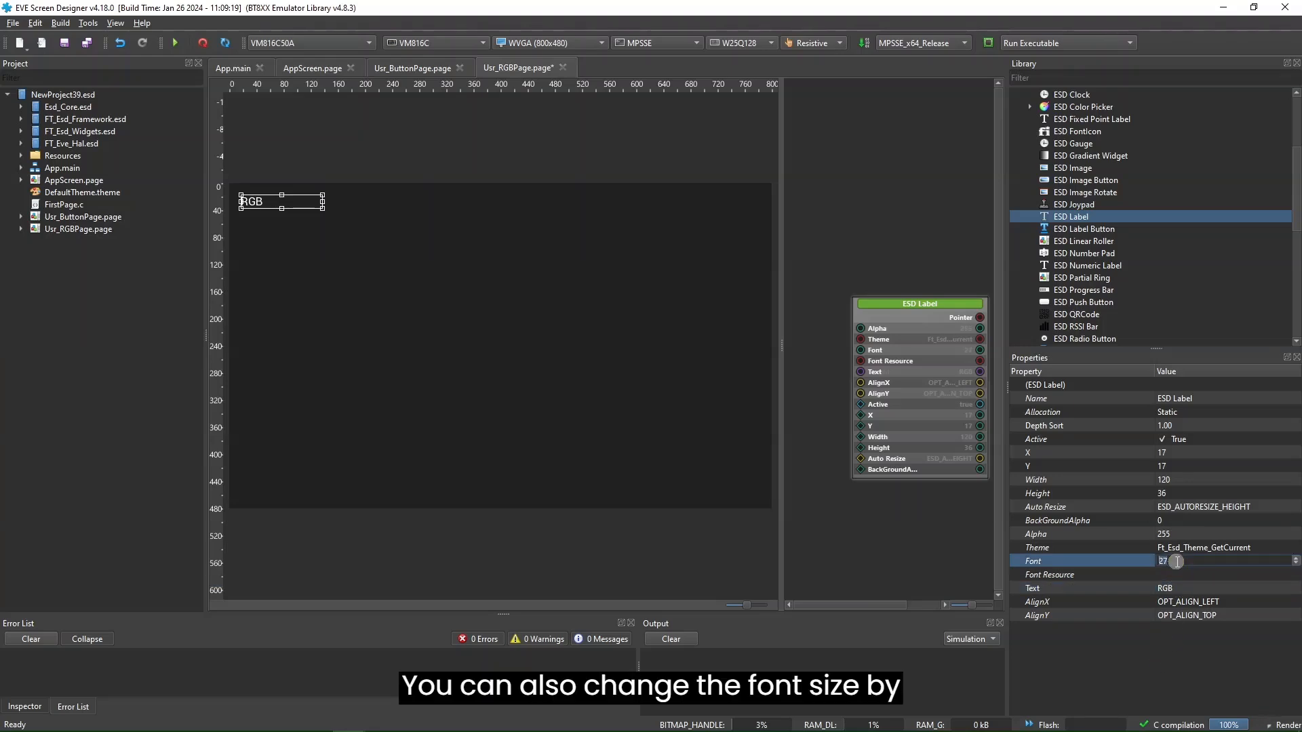
left_click(1296, 558)
left_click(1296, 558)
left_click(1296, 558)
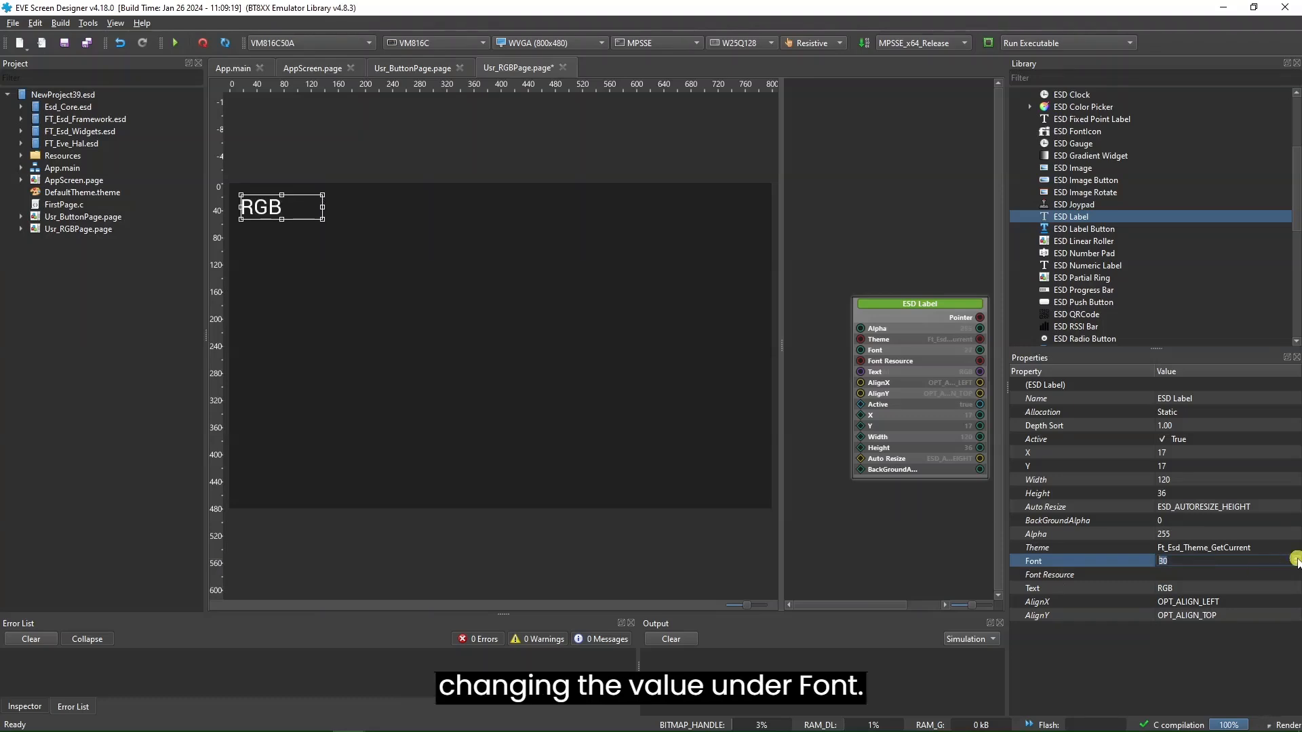
left_click(1296, 559)
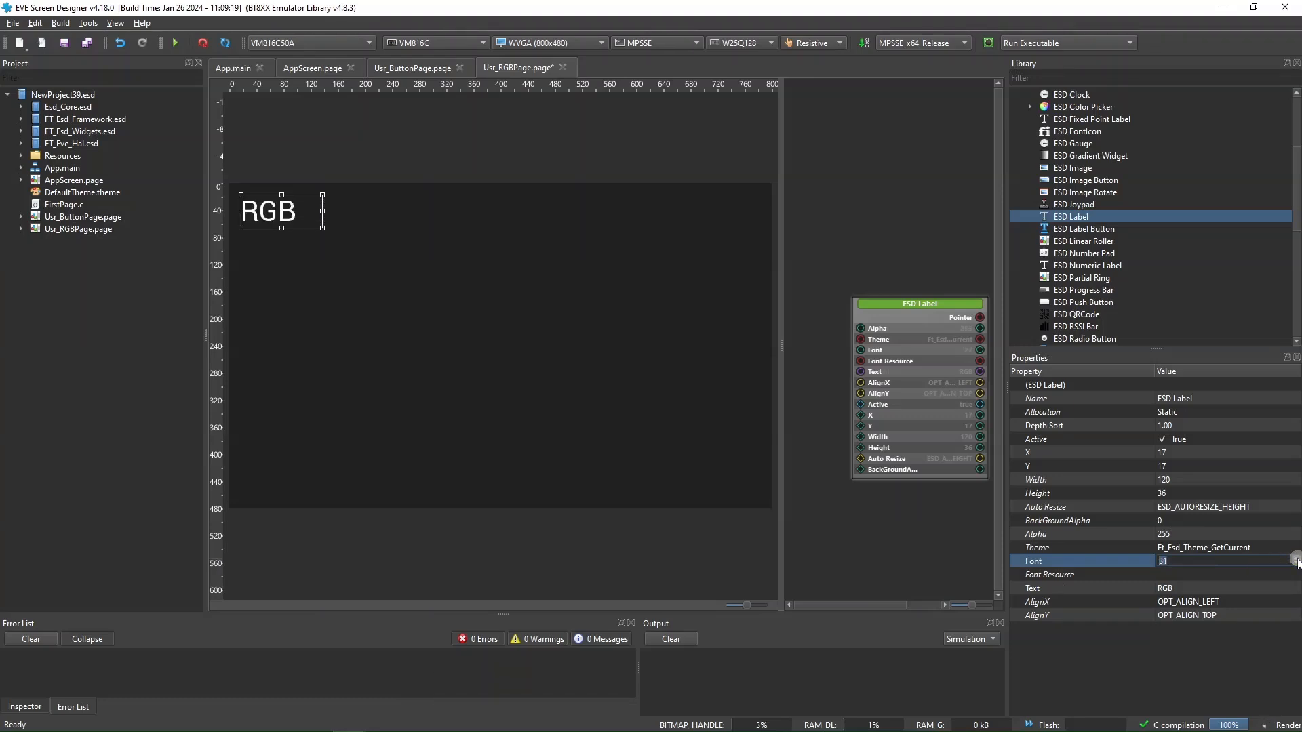
left_click(396, 387)
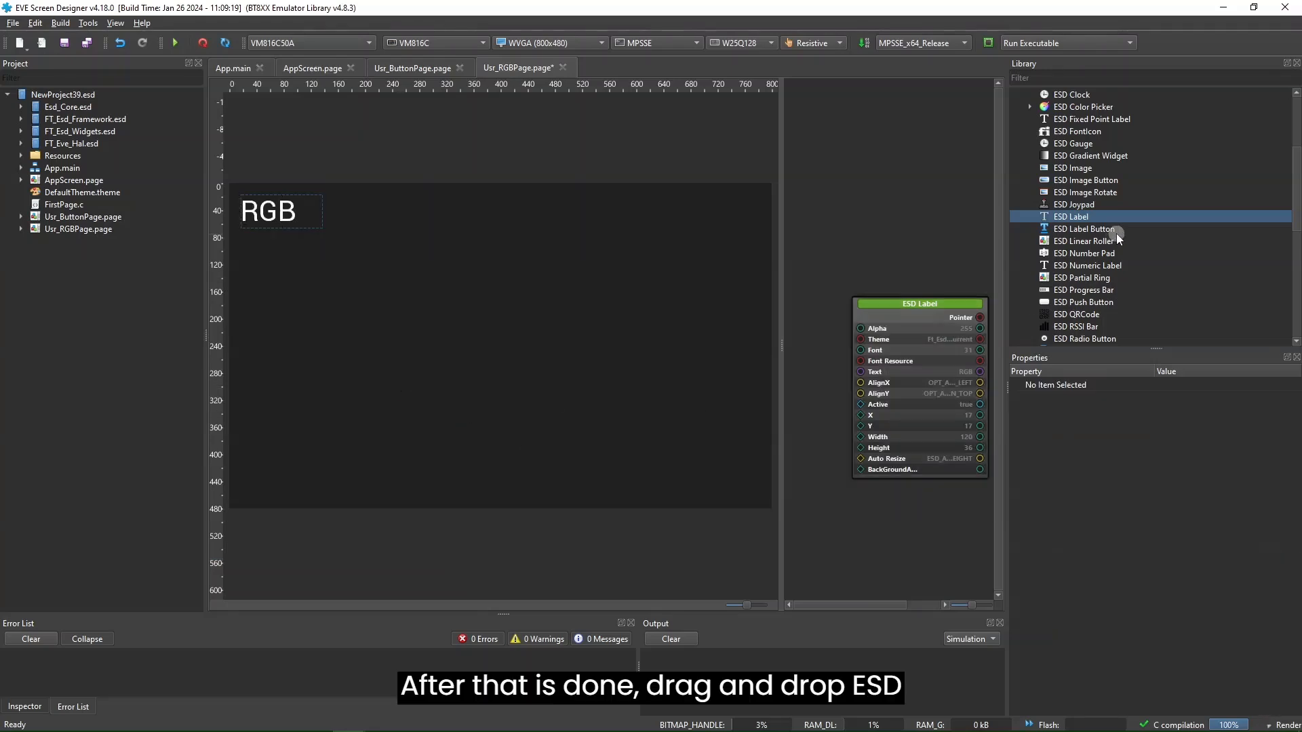
- Add an ESD Image below the RGB title, at about X 40, Y 166, with MochiRiceCakeRGB332_0 as its Bitmap Cell
left_click(1094, 168)
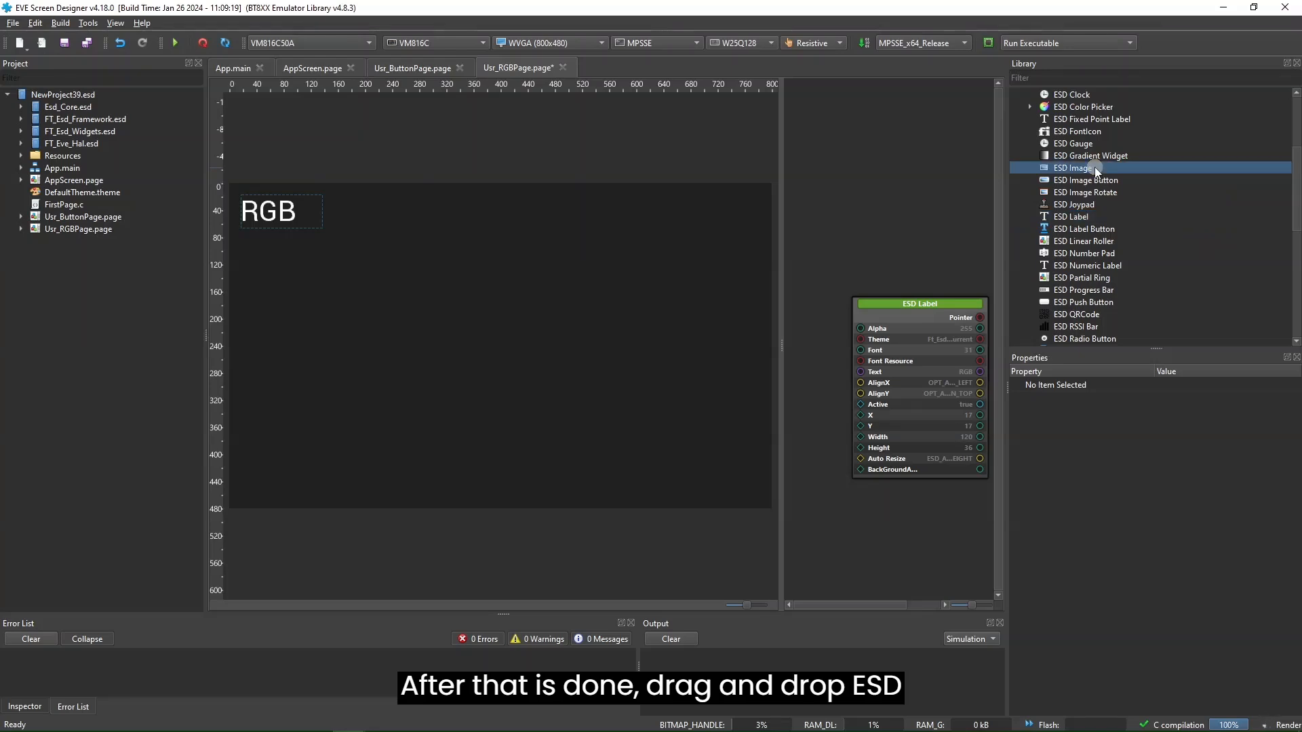
left_click_drag(1095, 169, 257, 295)
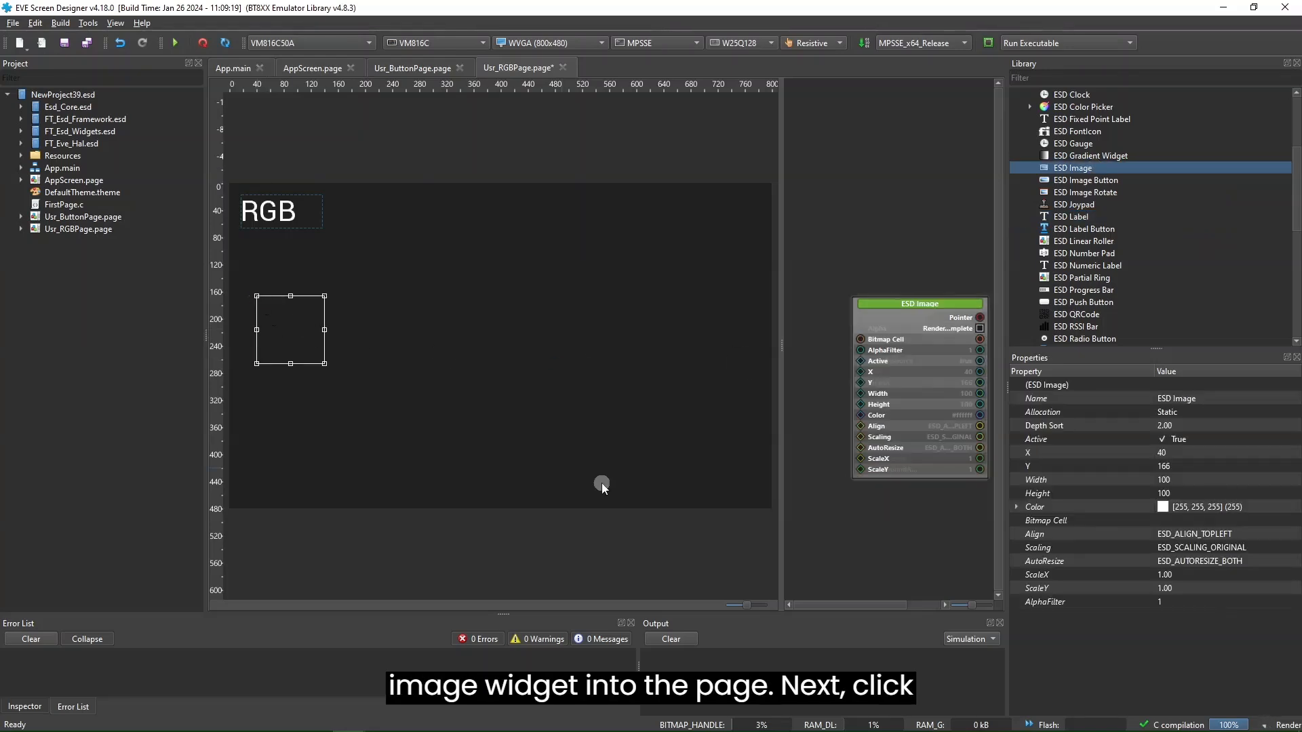
left_click(1201, 520)
left_click(1201, 520)
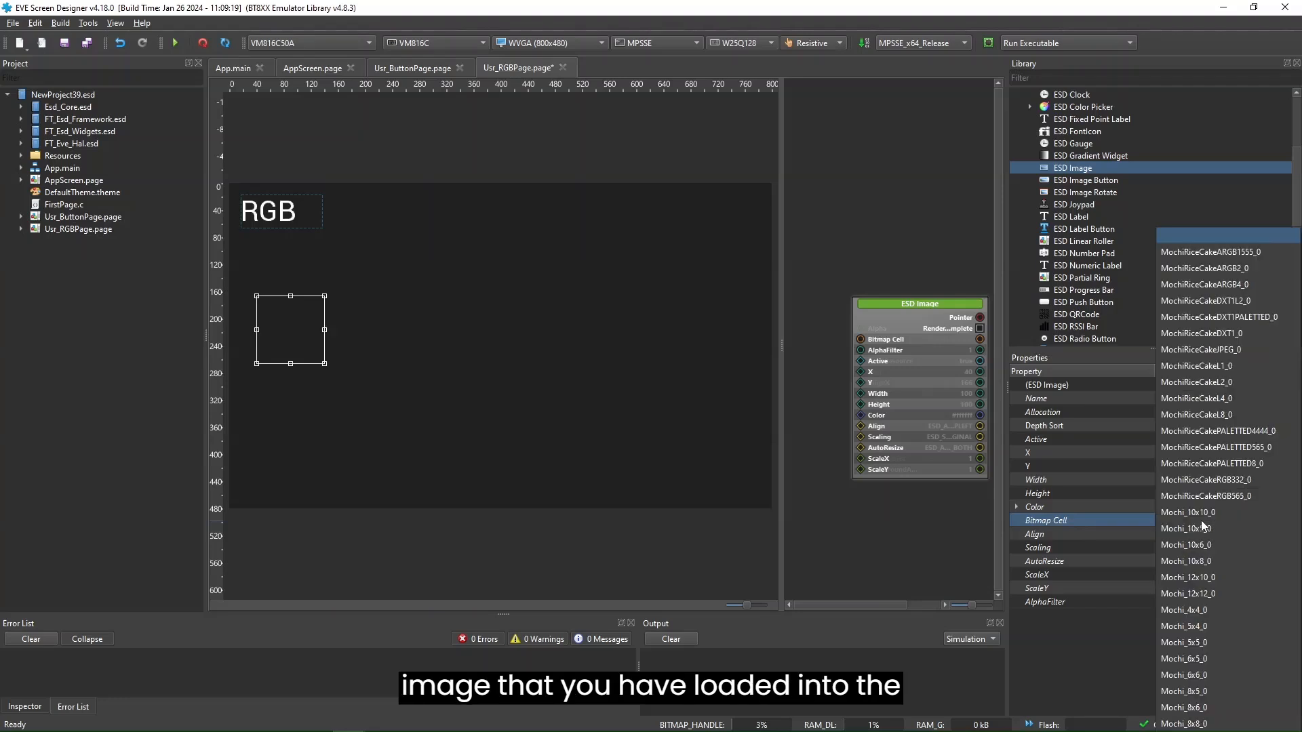
left_click(1211, 482)
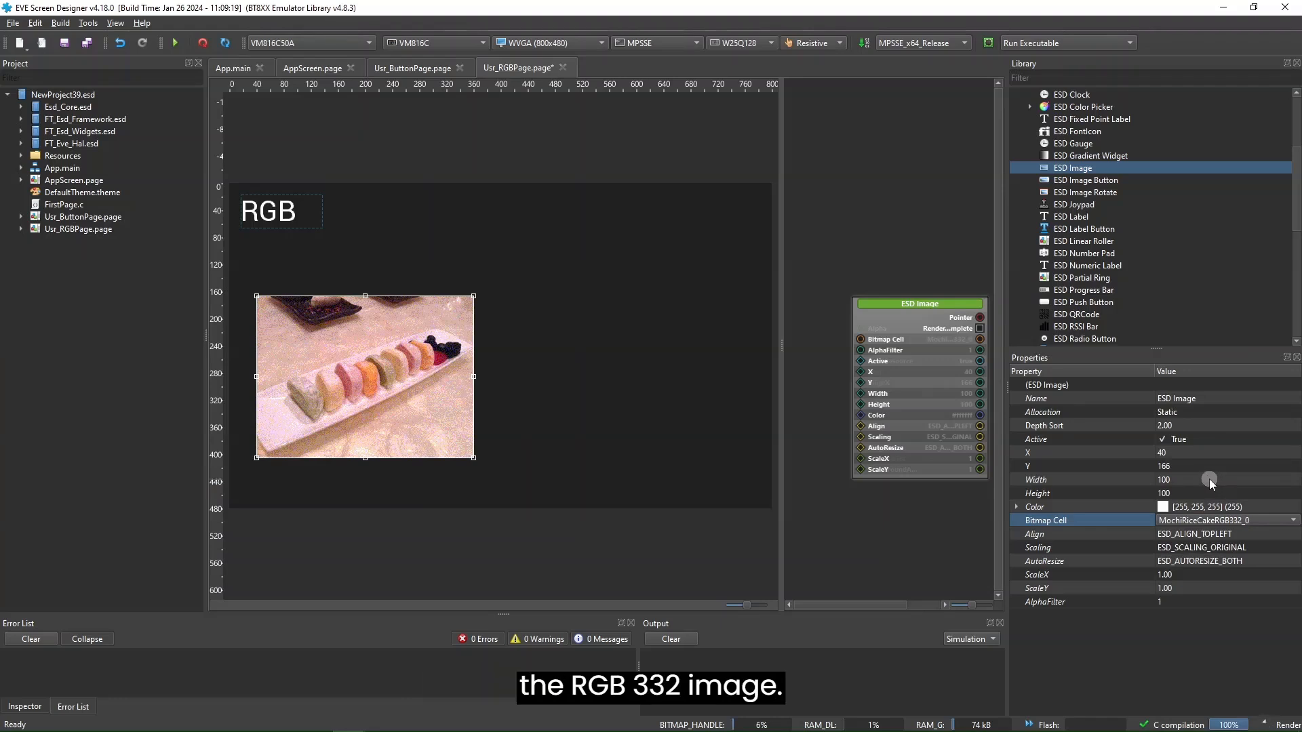
- Add an ESD Label just above the image, at about X 81, Y 130, and set its Text to RGB332
left_click_drag(1083, 220, 283, 271)
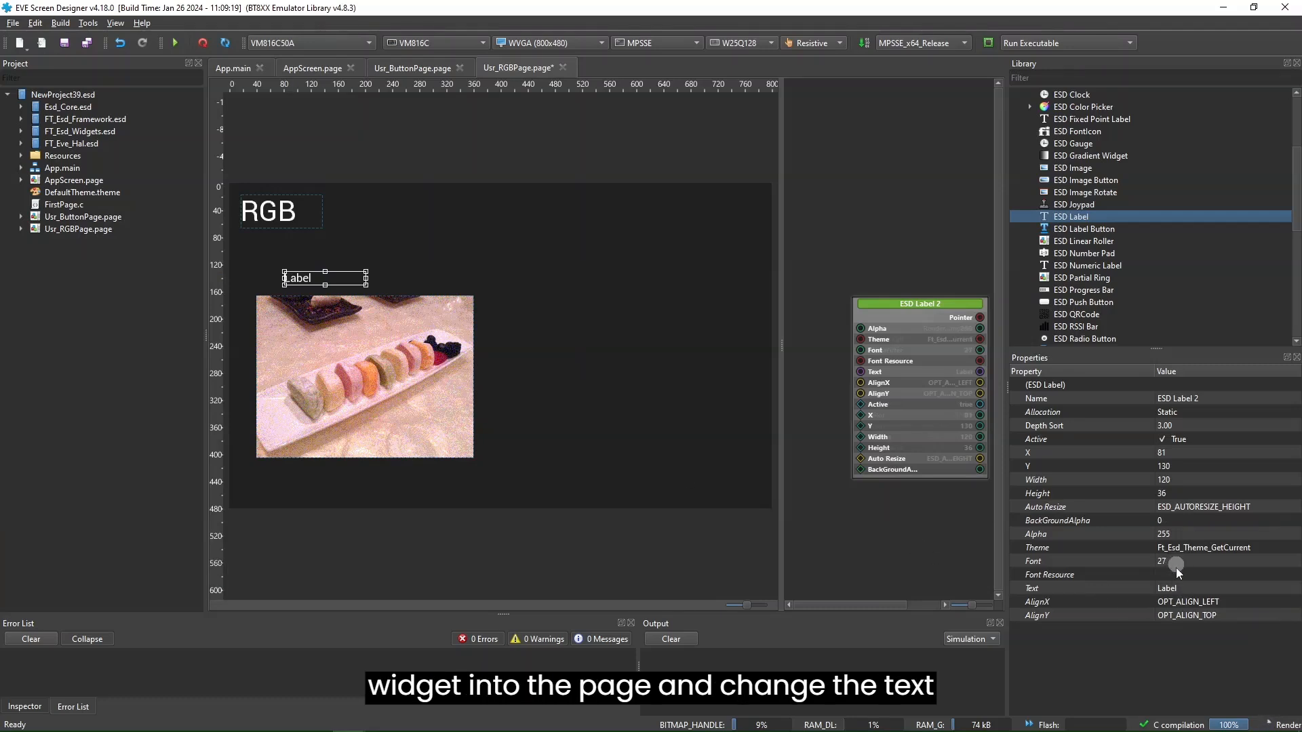
left_click(1181, 590)
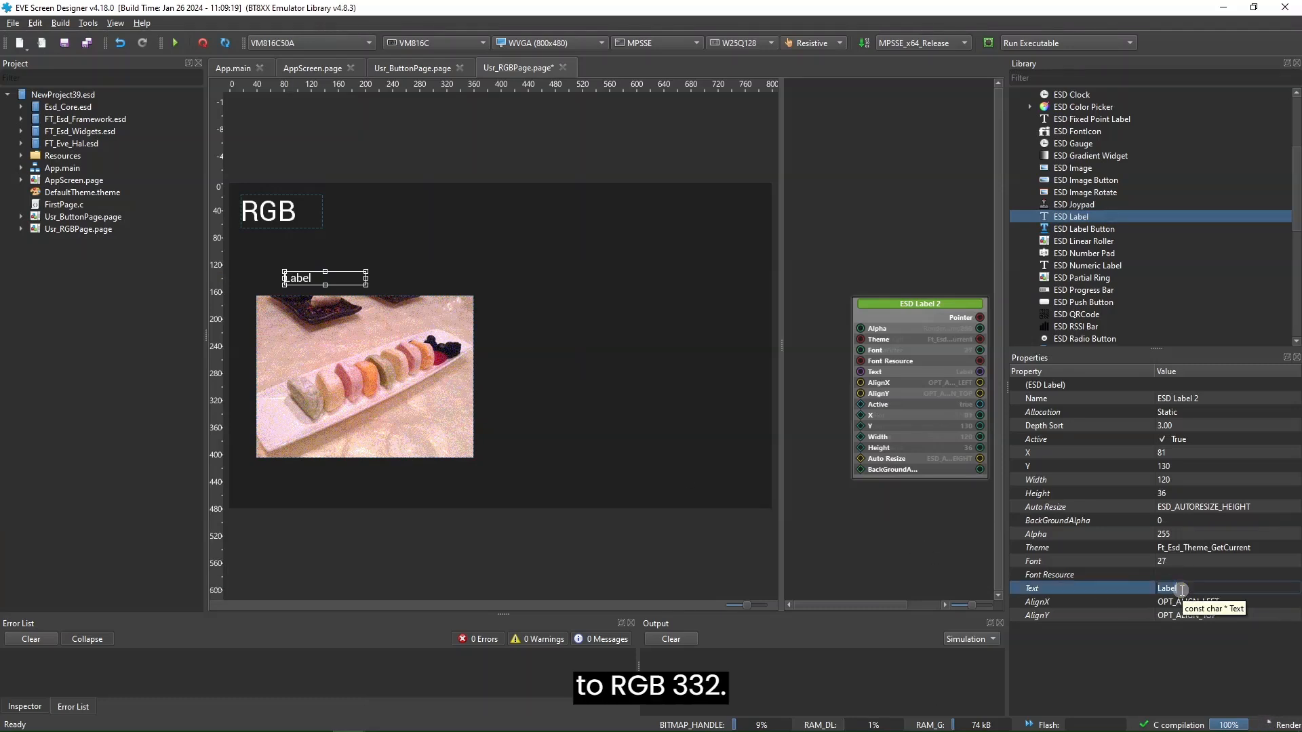
type("RGB332")
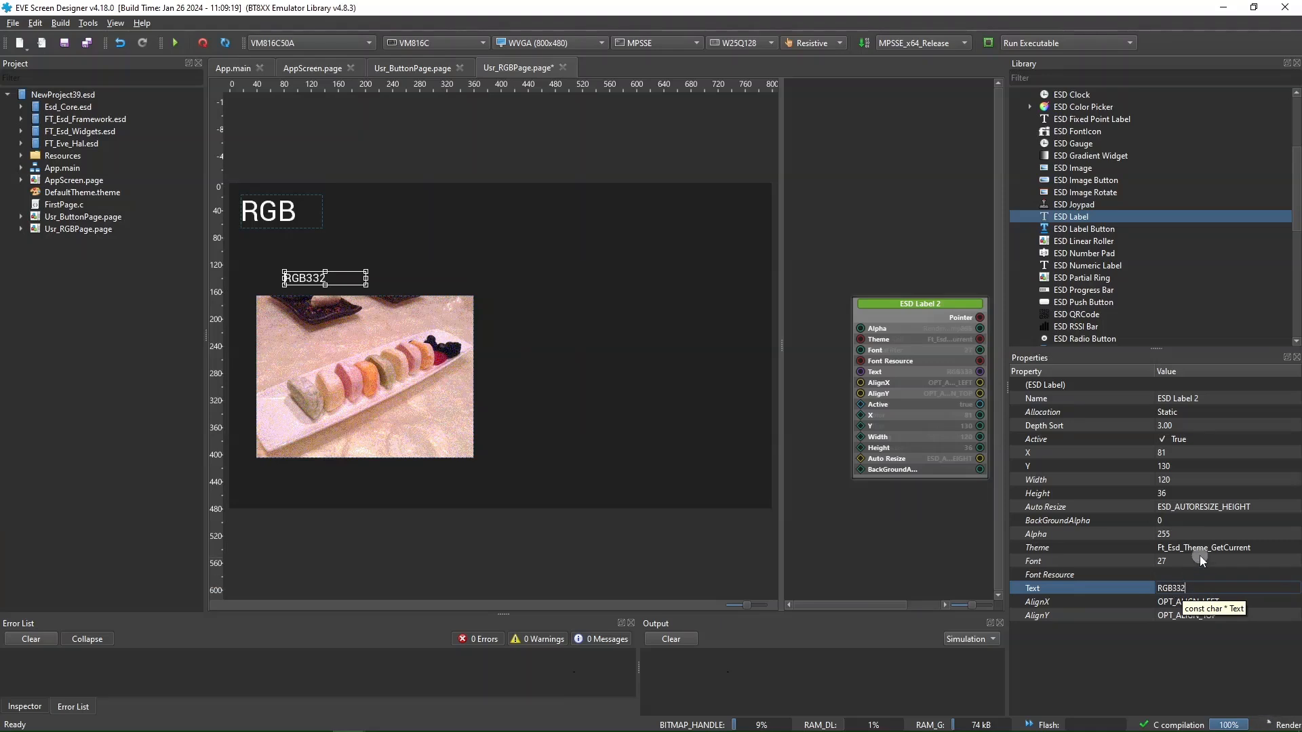
- Set the RGB332 label's Theme to Ft_Esd_Theme_LightBlue and move it onto the image, at about X 59, Y 225
left_click(1256, 548)
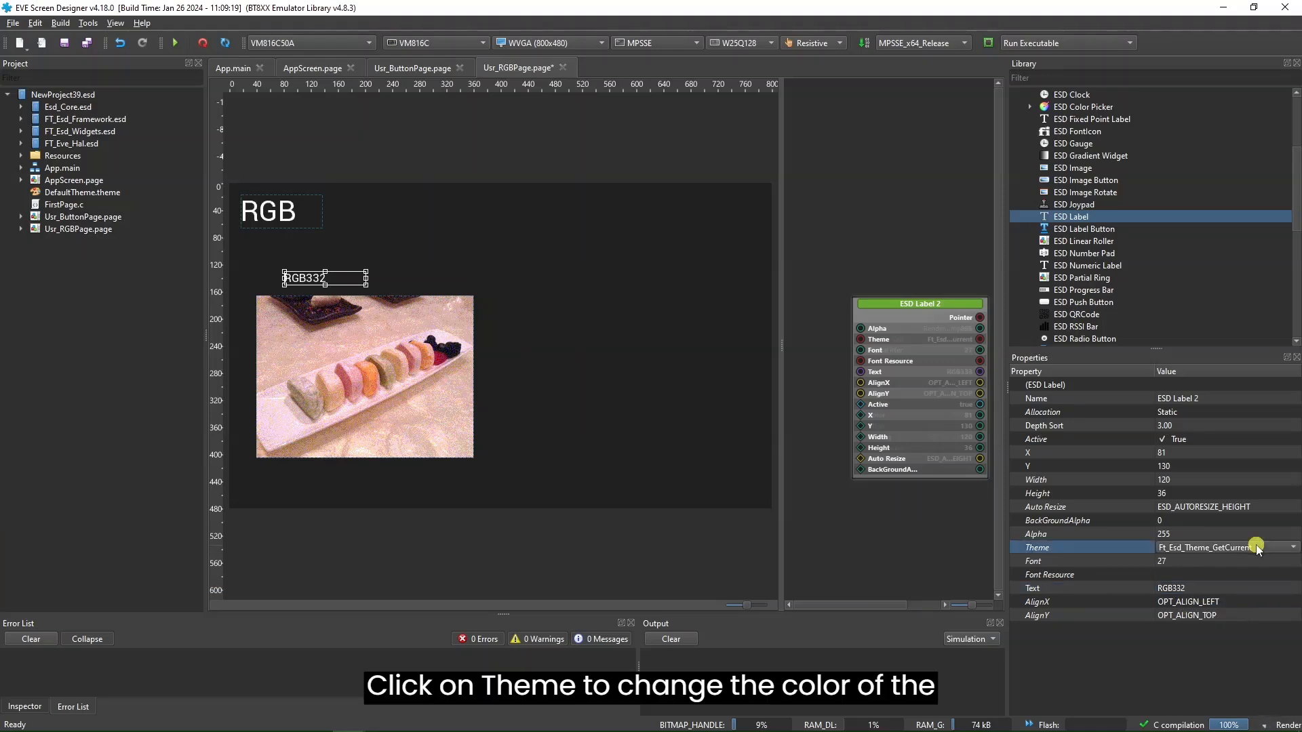
left_click(1256, 547)
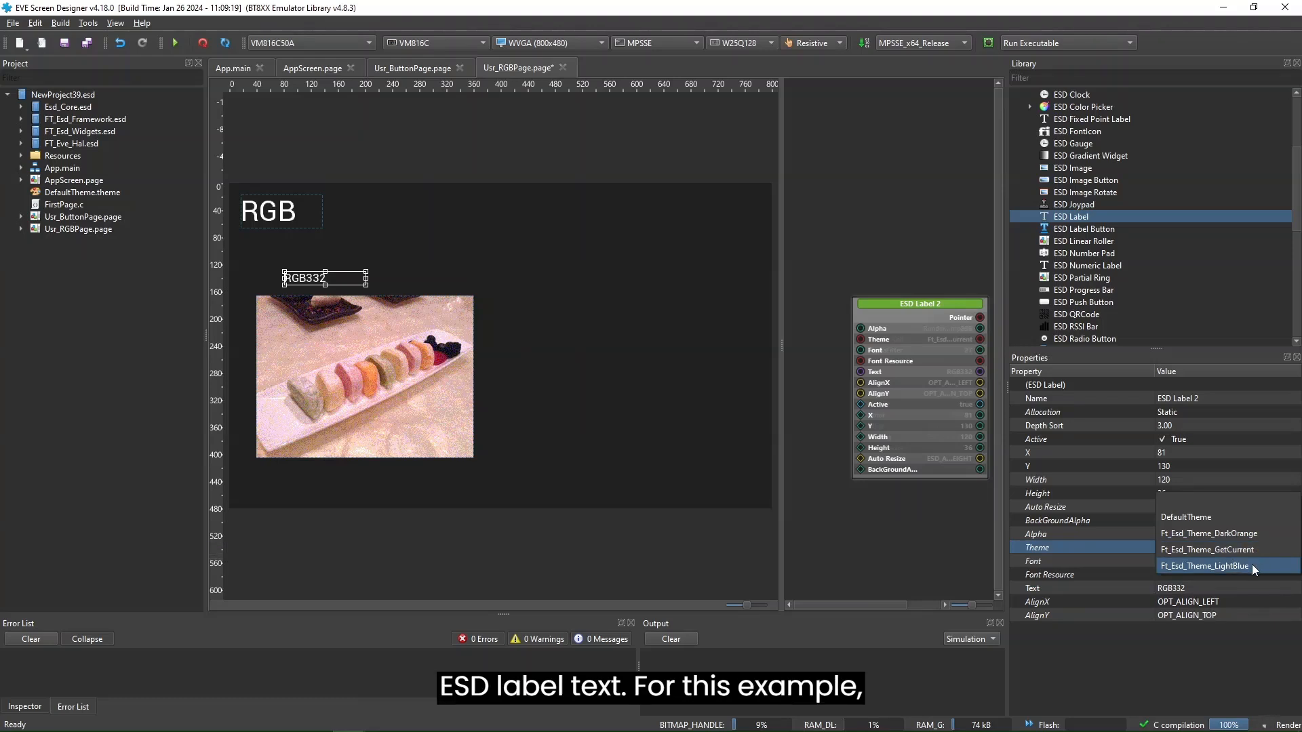
left_click(1252, 564)
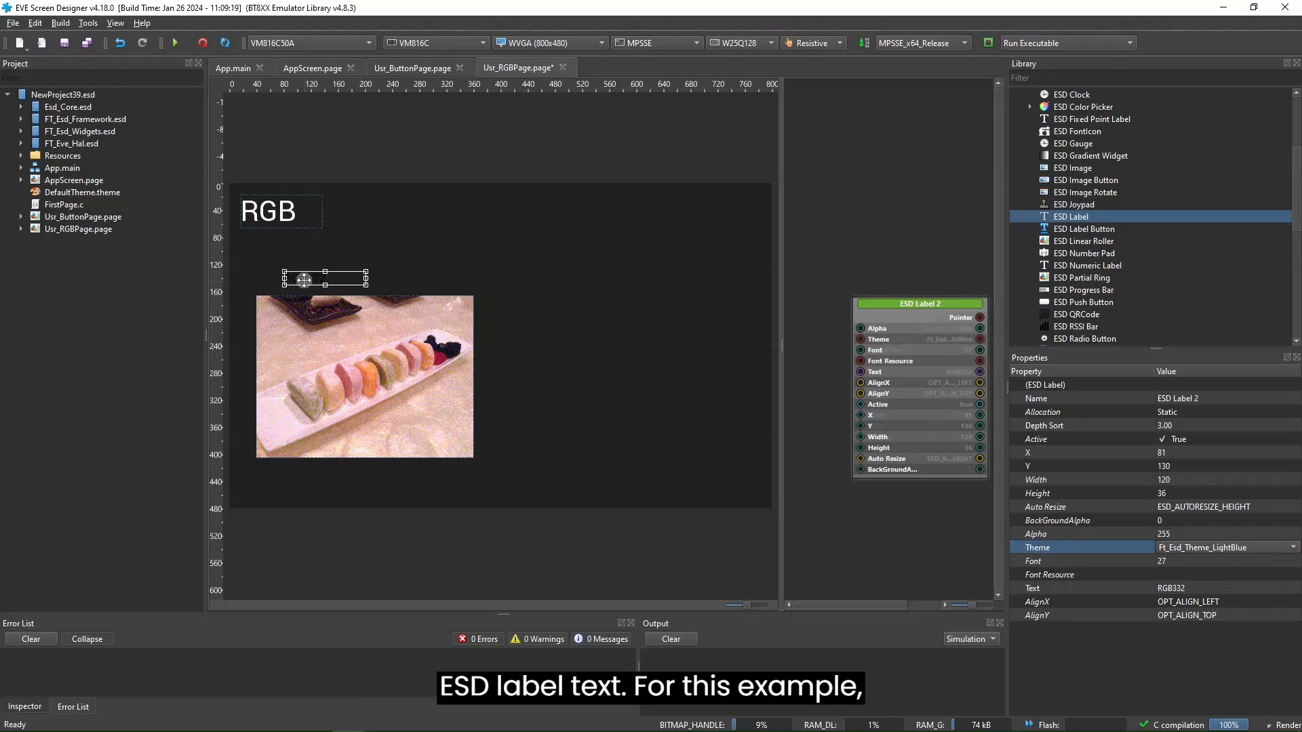
left_click_drag(303, 280, 288, 344)
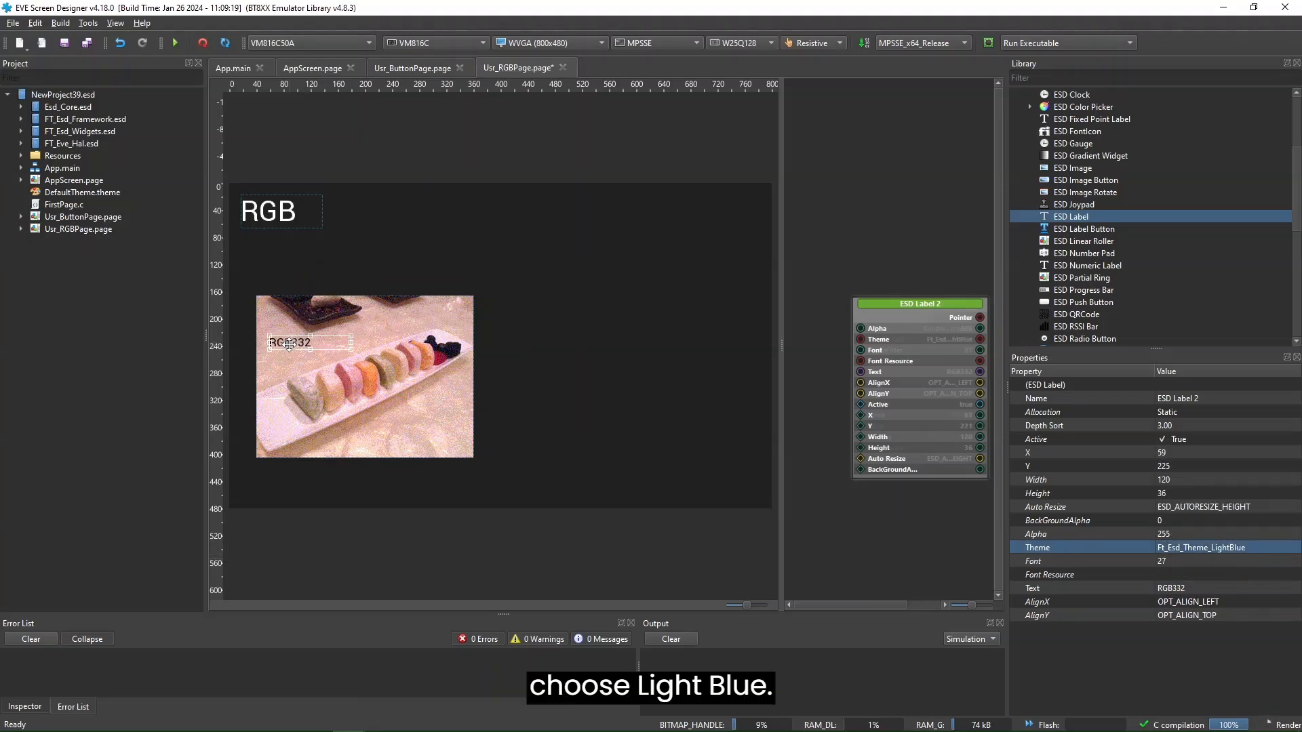
left_click(654, 376)
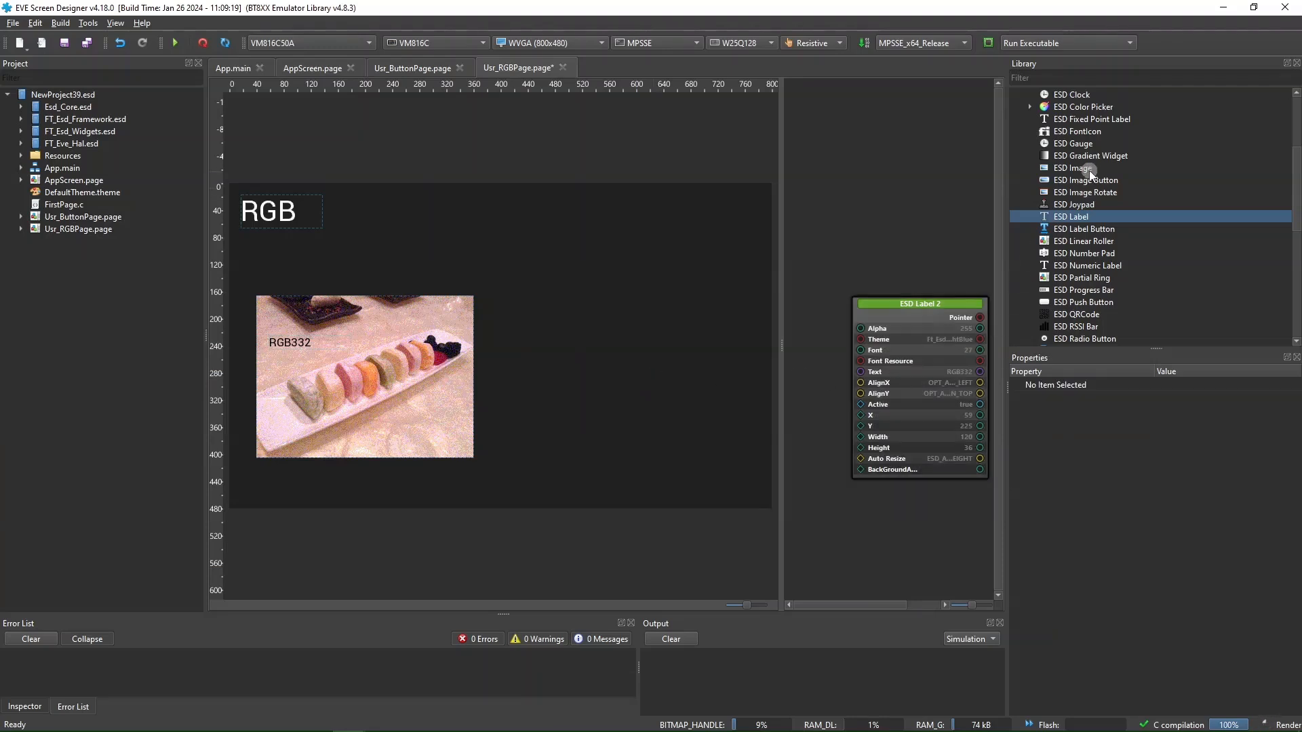
- Add a second ESD Image beside the first, at about X 424, Y 228, with MochiRiceCakeRGB565_0 as its Bitmap Cell
left_click_drag(1085, 168, 517, 338)
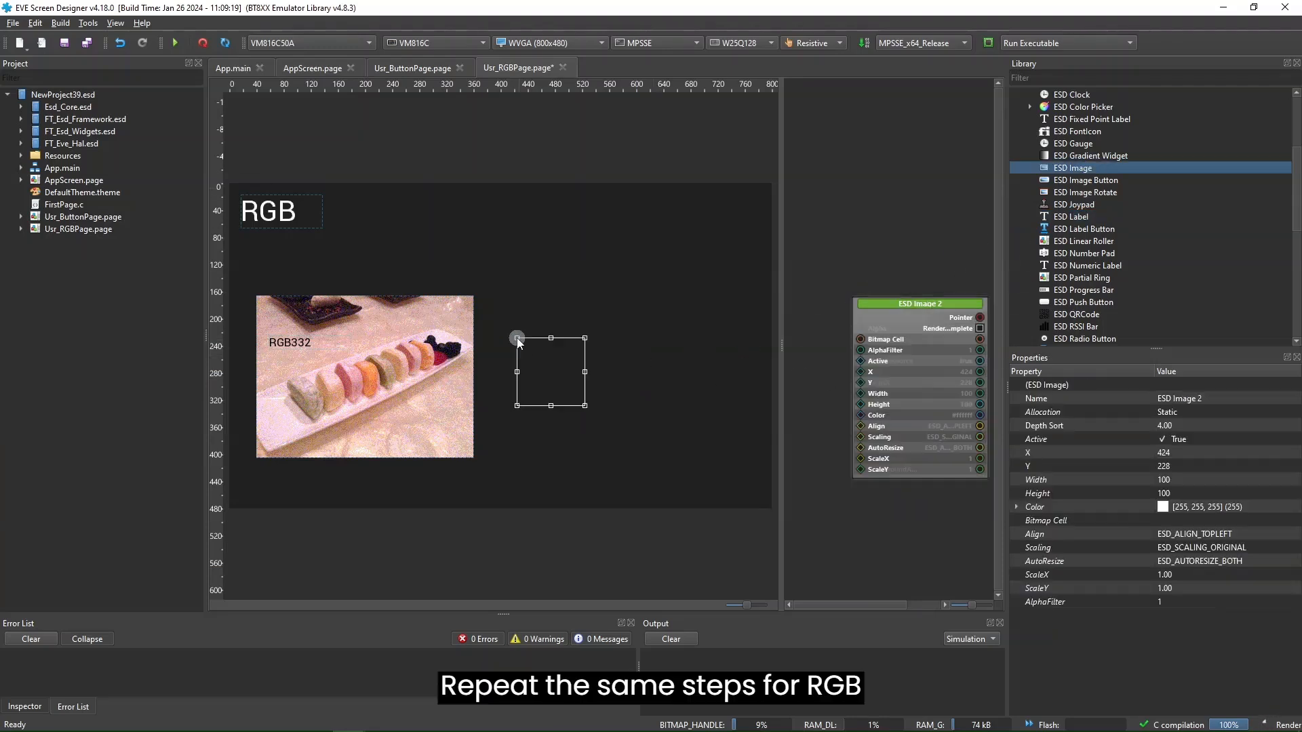
left_click(1183, 517)
left_click(1182, 518)
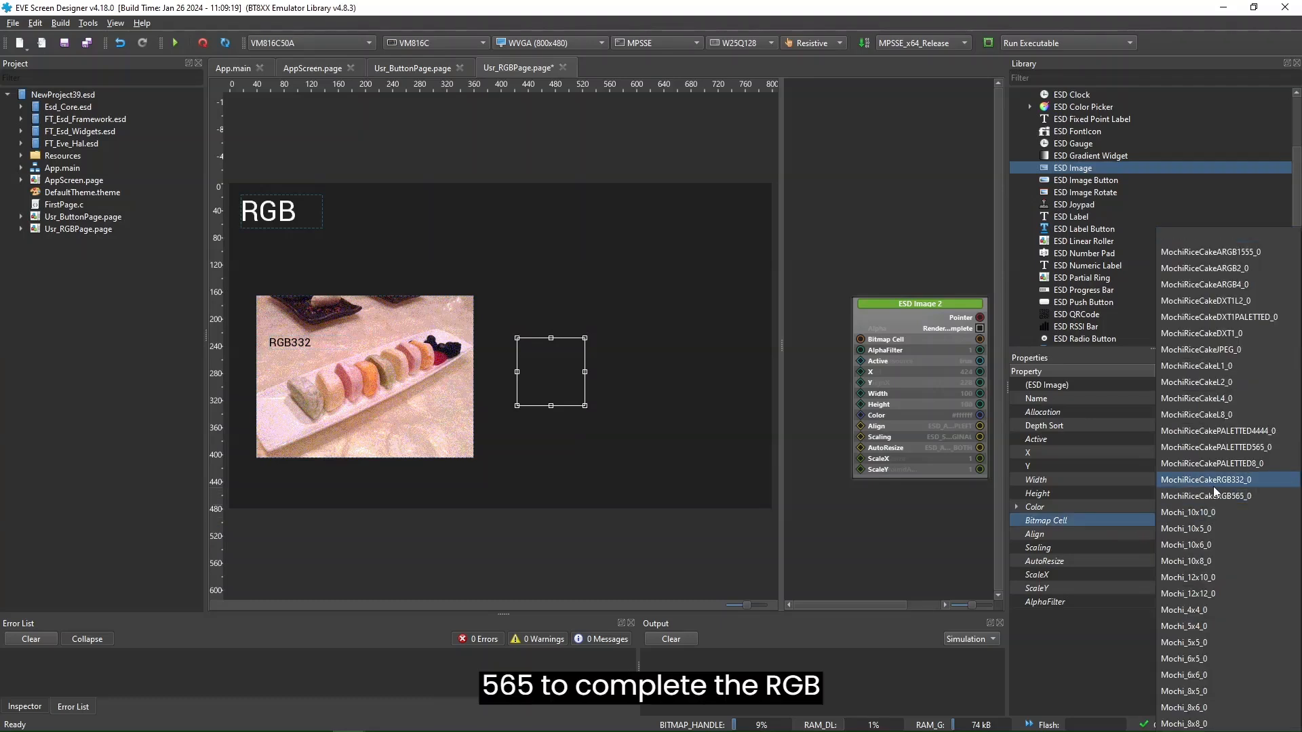
left_click(1247, 495)
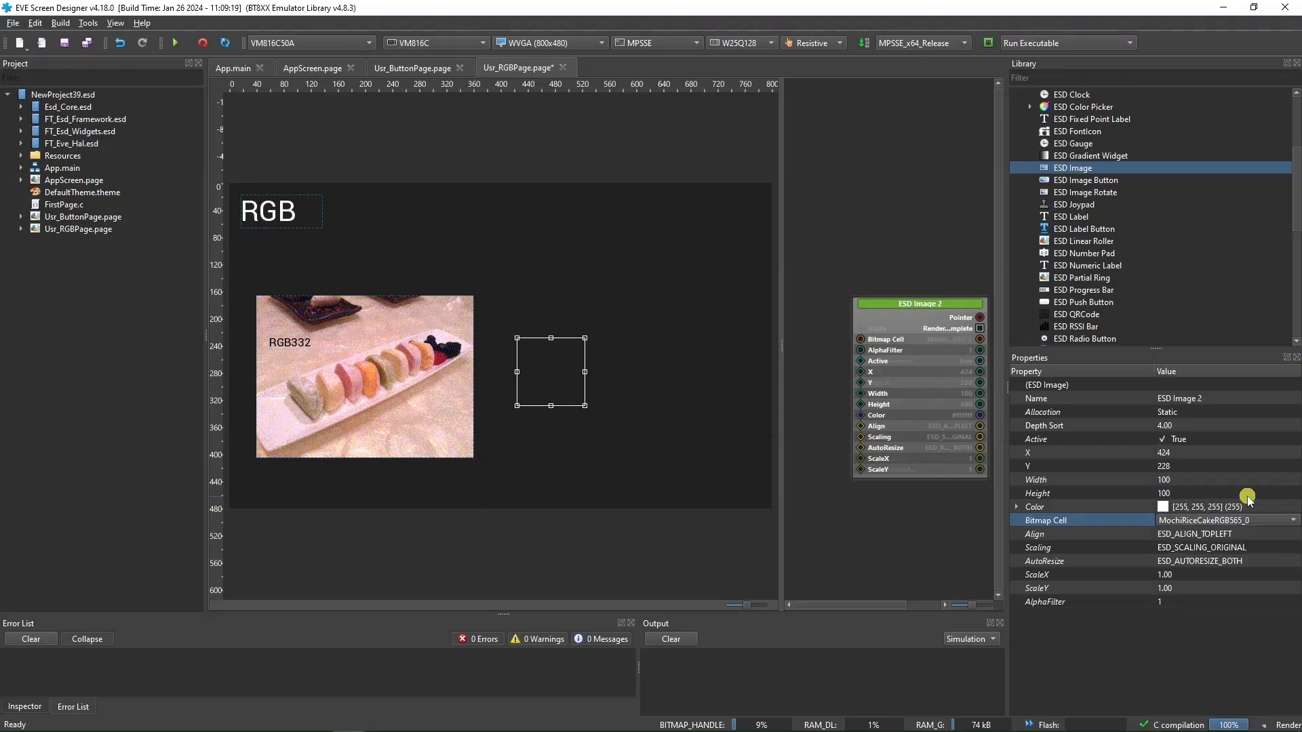
- Add an ESD Label on the second image, at about X 471, Y 285, with Text RGB565 and Theme Ft_Esd_Theme_LightBlue
left_click_drag(1071, 216, 547, 377)
left_click(1203, 588)
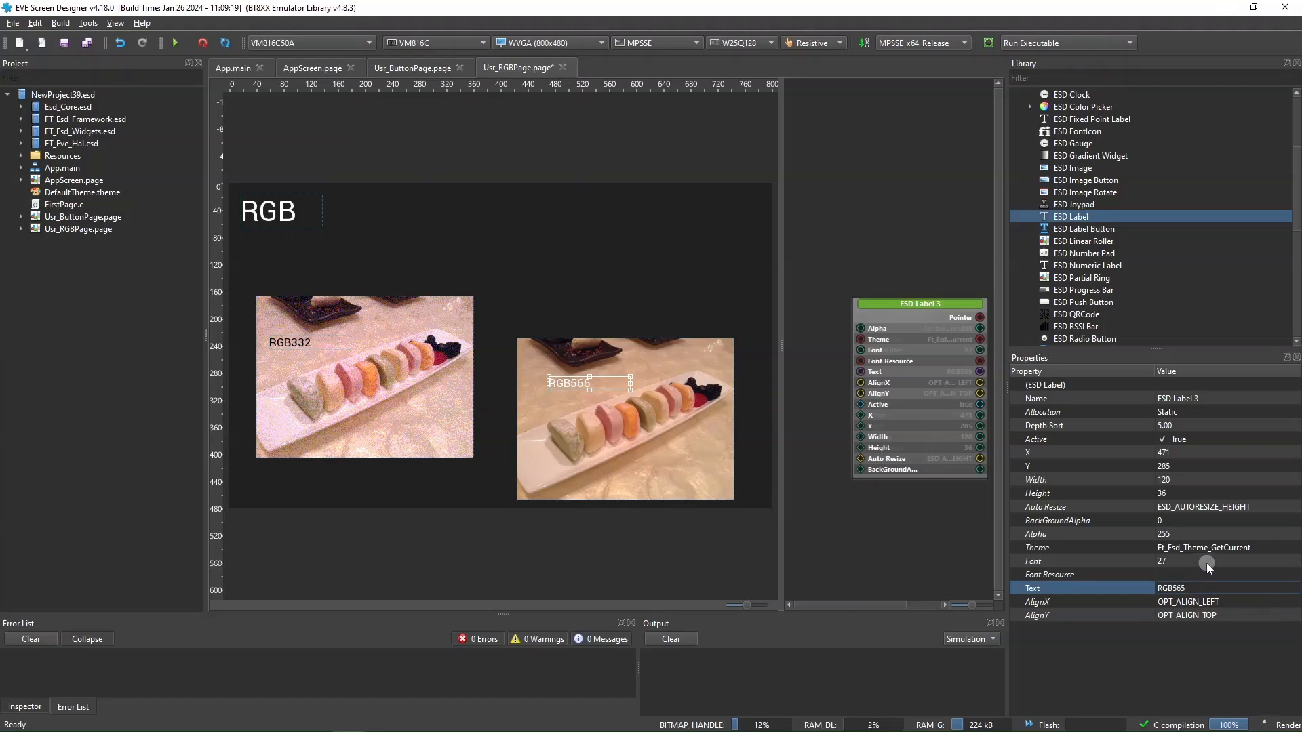
left_click(1207, 563)
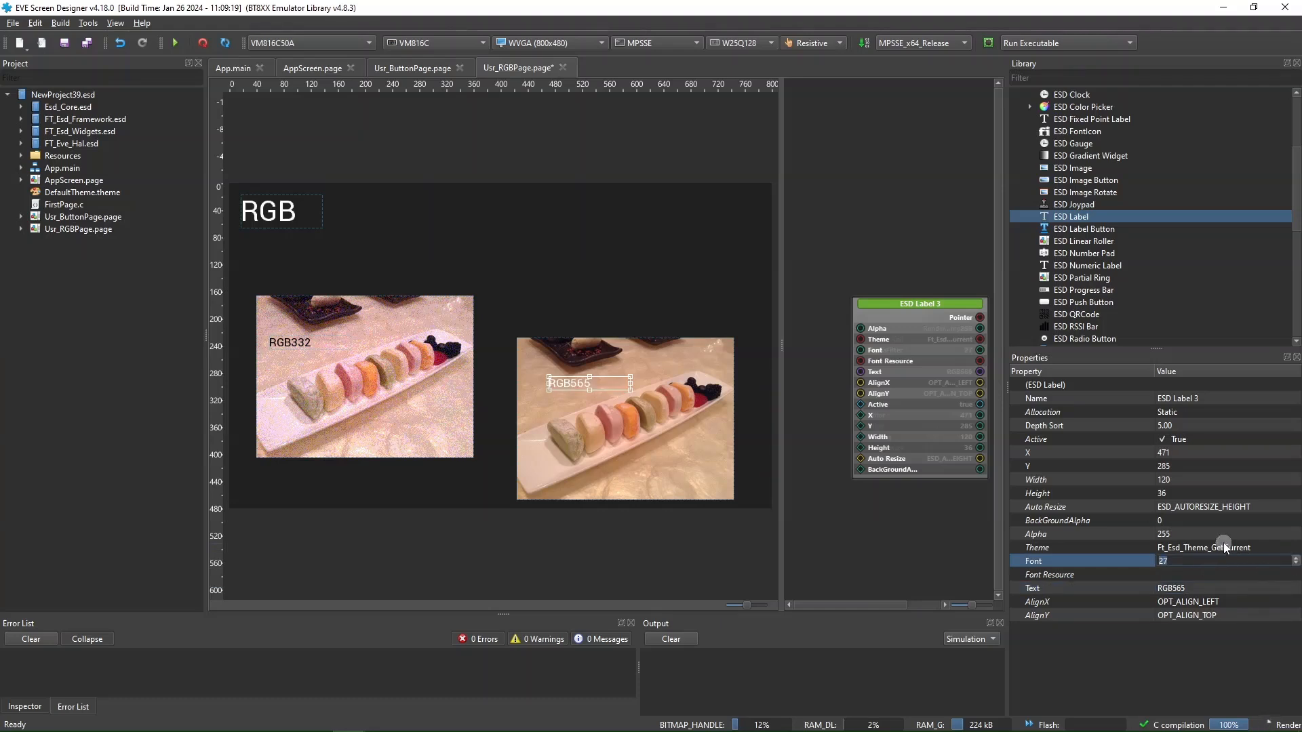
left_click(1225, 548)
left_click(1234, 546)
left_click(1260, 571)
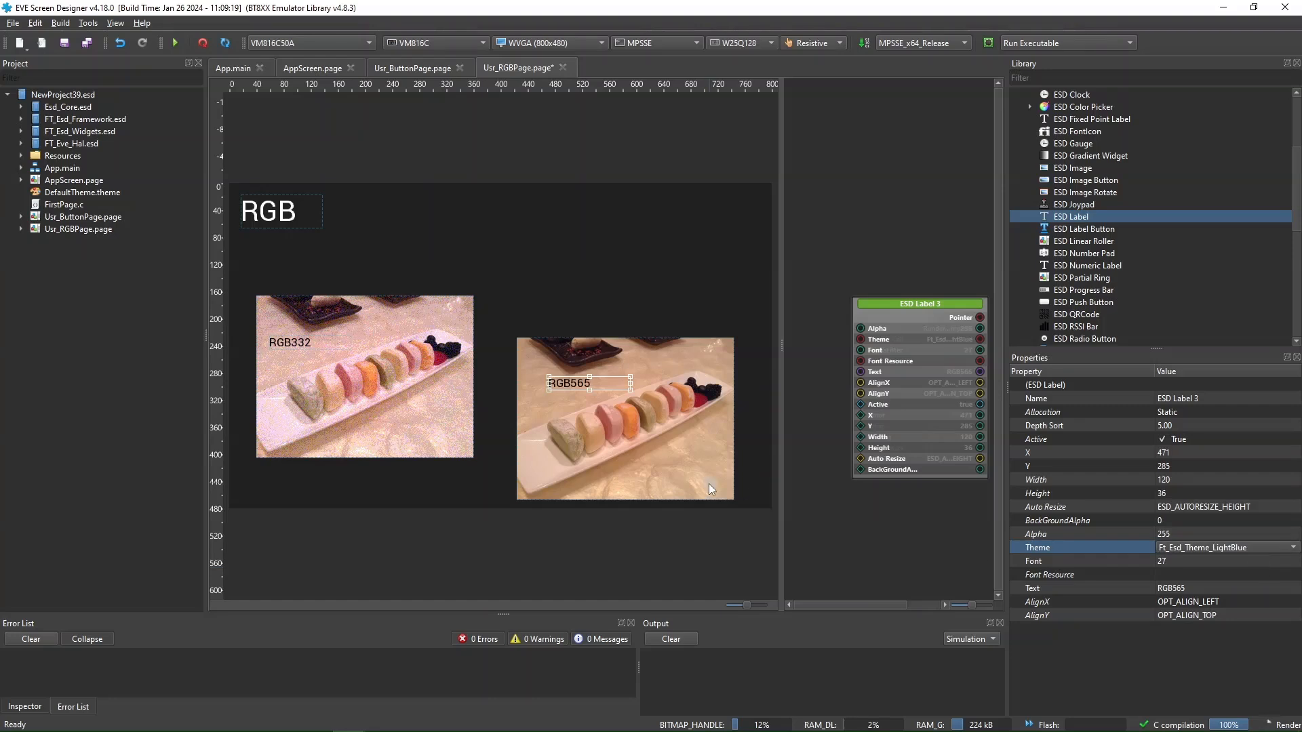
left_click(698, 532)
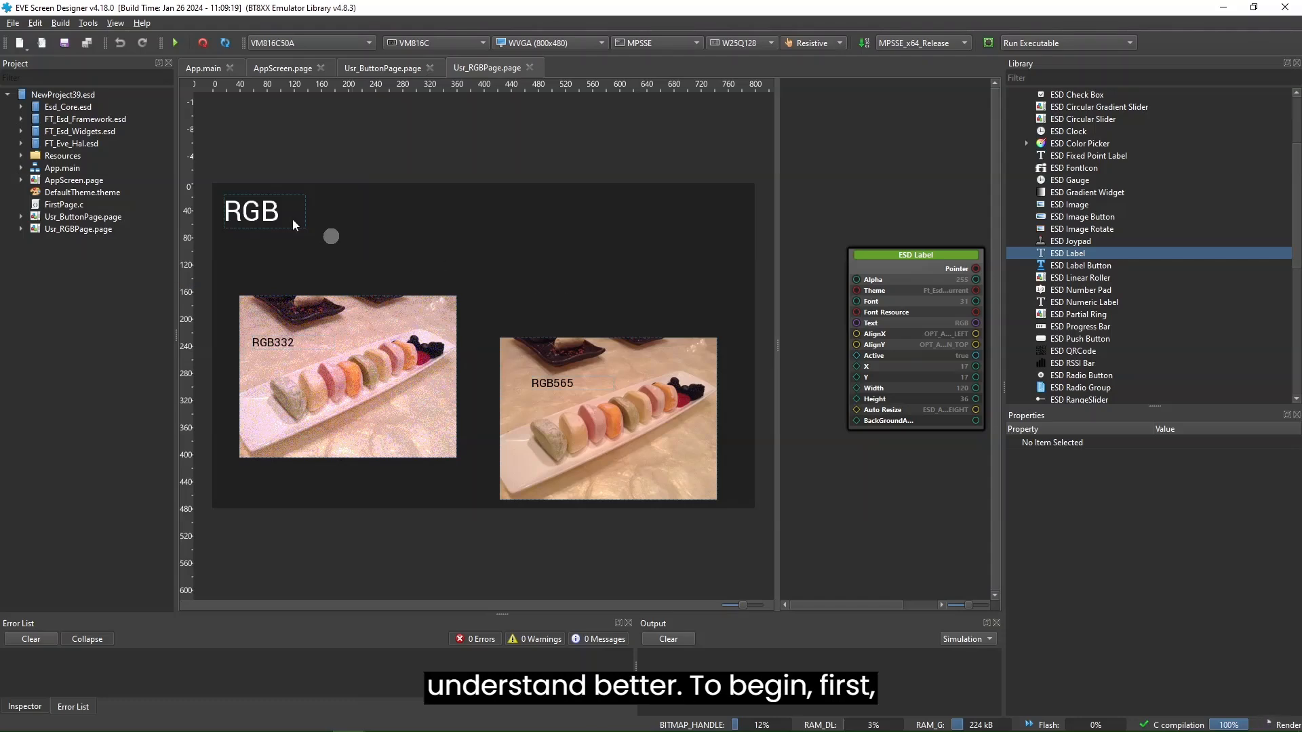
- Create a new page named PalettedPage and accept the possible loss of references to the original page
left_click(12, 23)
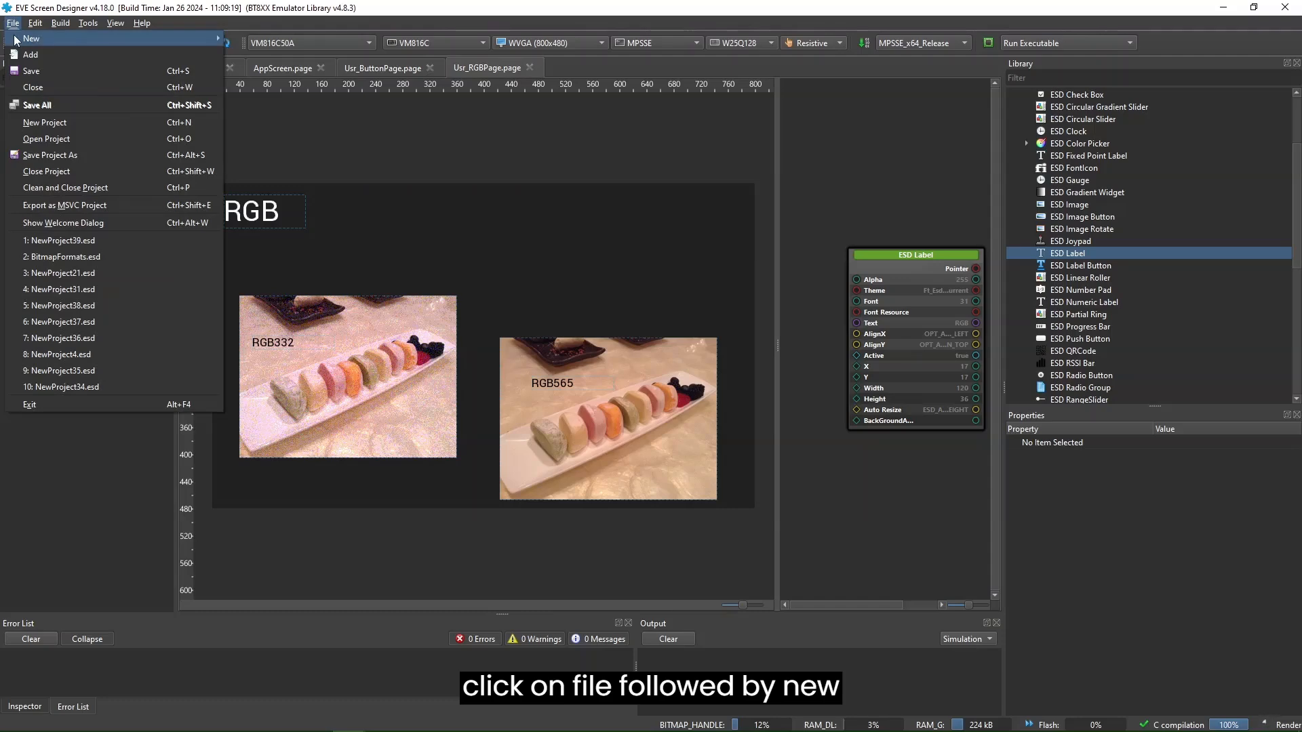
mouse_move(35, 39)
left_click(261, 88)
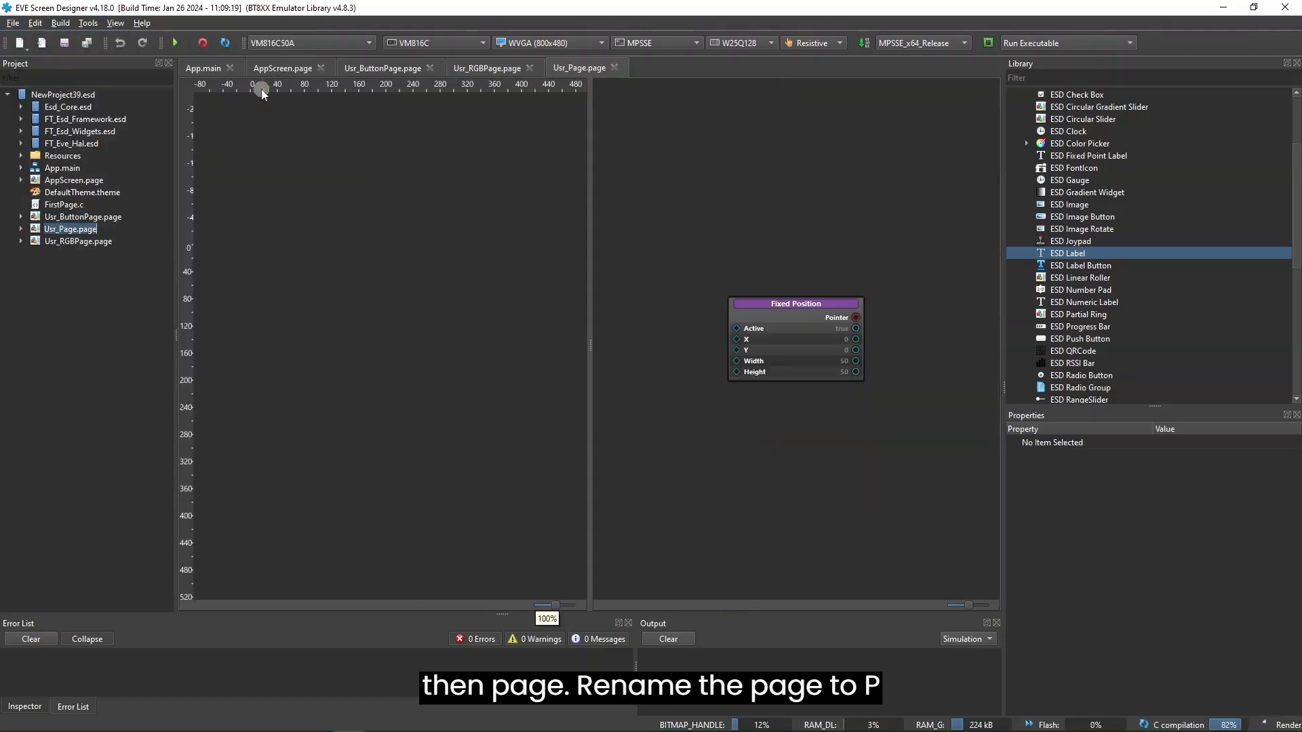
key("F2")
type("PalettedPage")
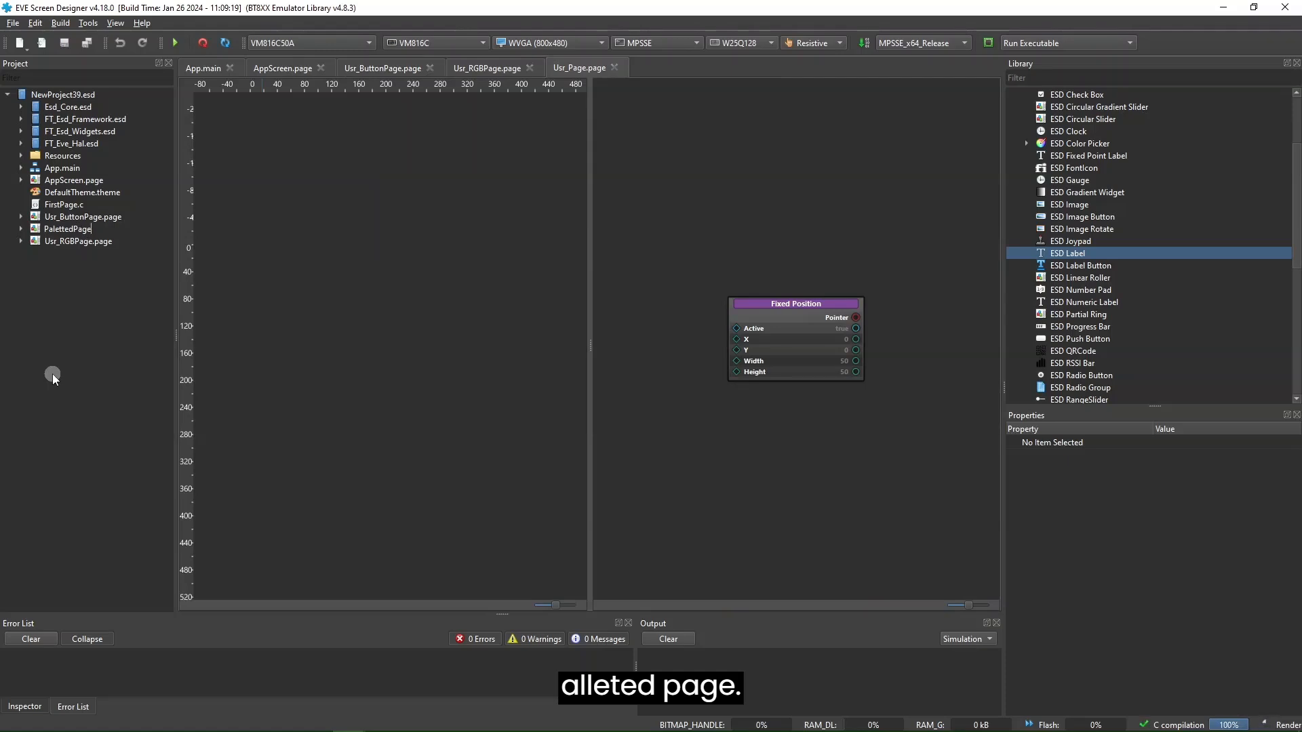
key("Return")
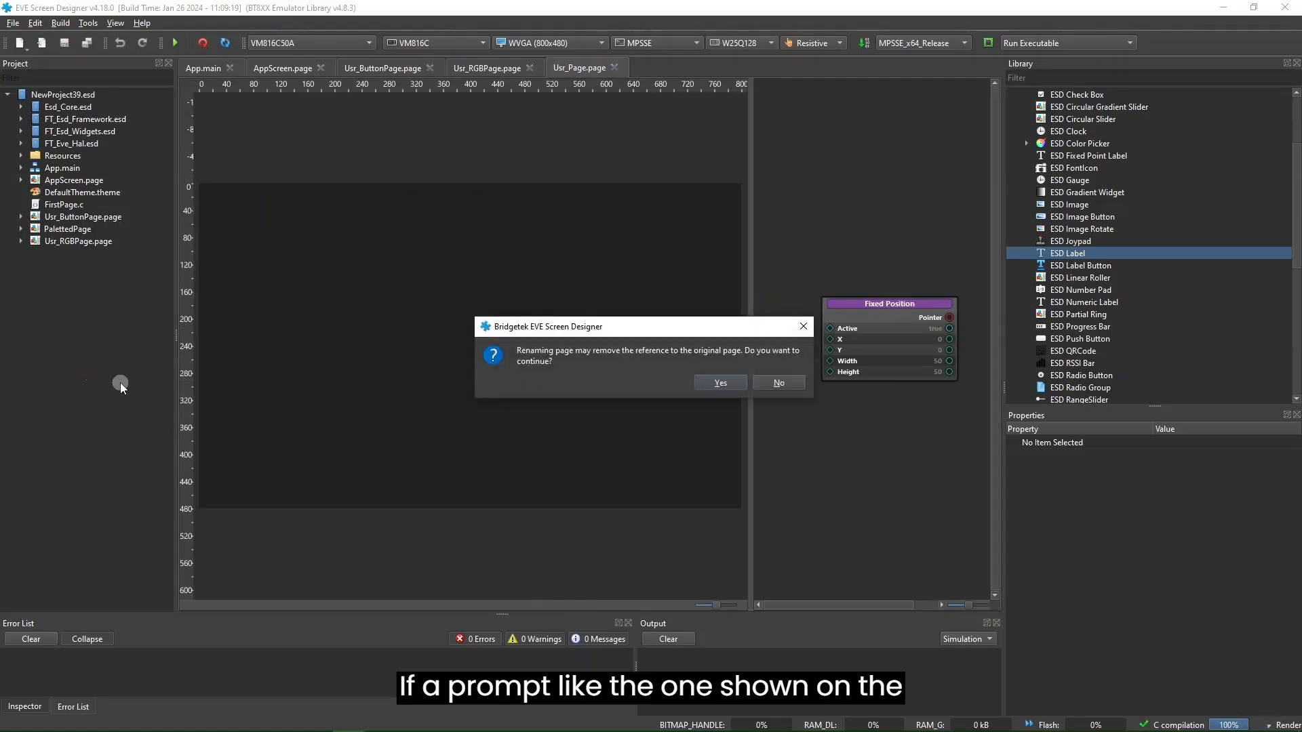
left_click(720, 382)
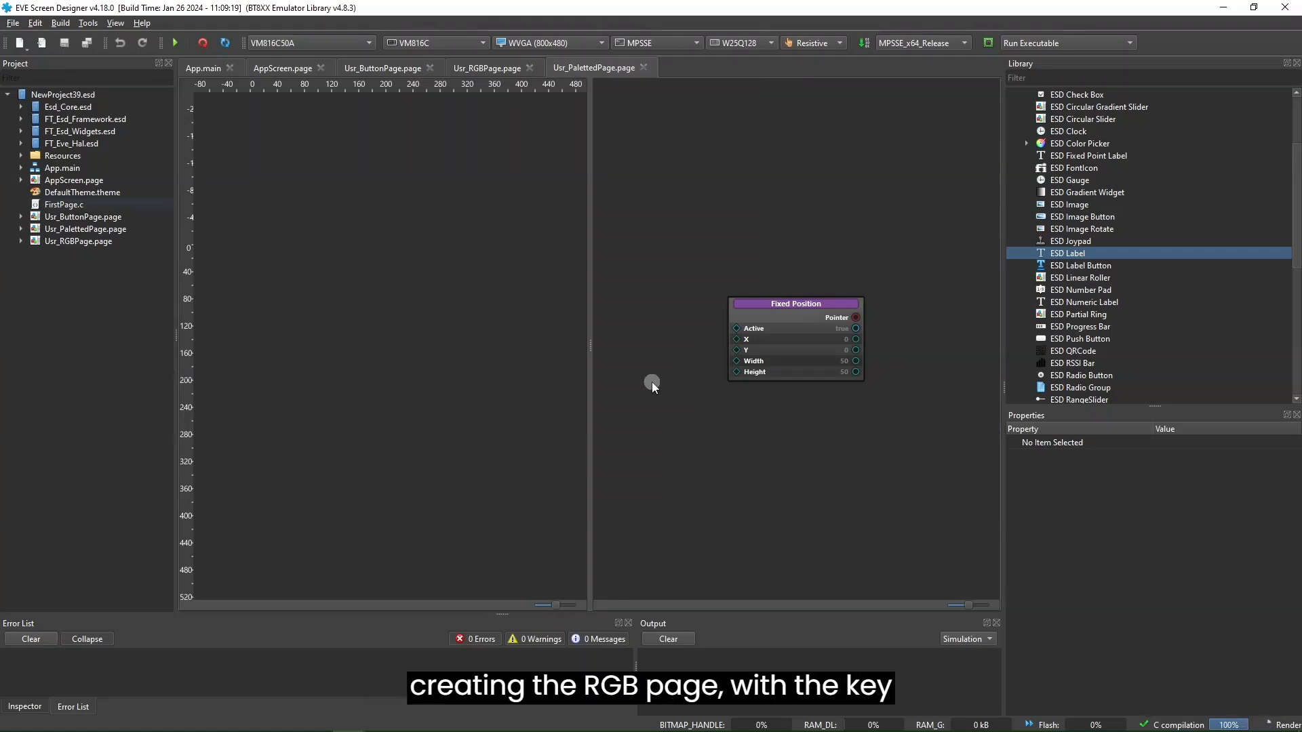
- Add an ESD Label near the page's upper-left corner, at about X 14, Y 9, with Text PALETTED and Font 31
left_click_drag(1084, 253, 216, 202)
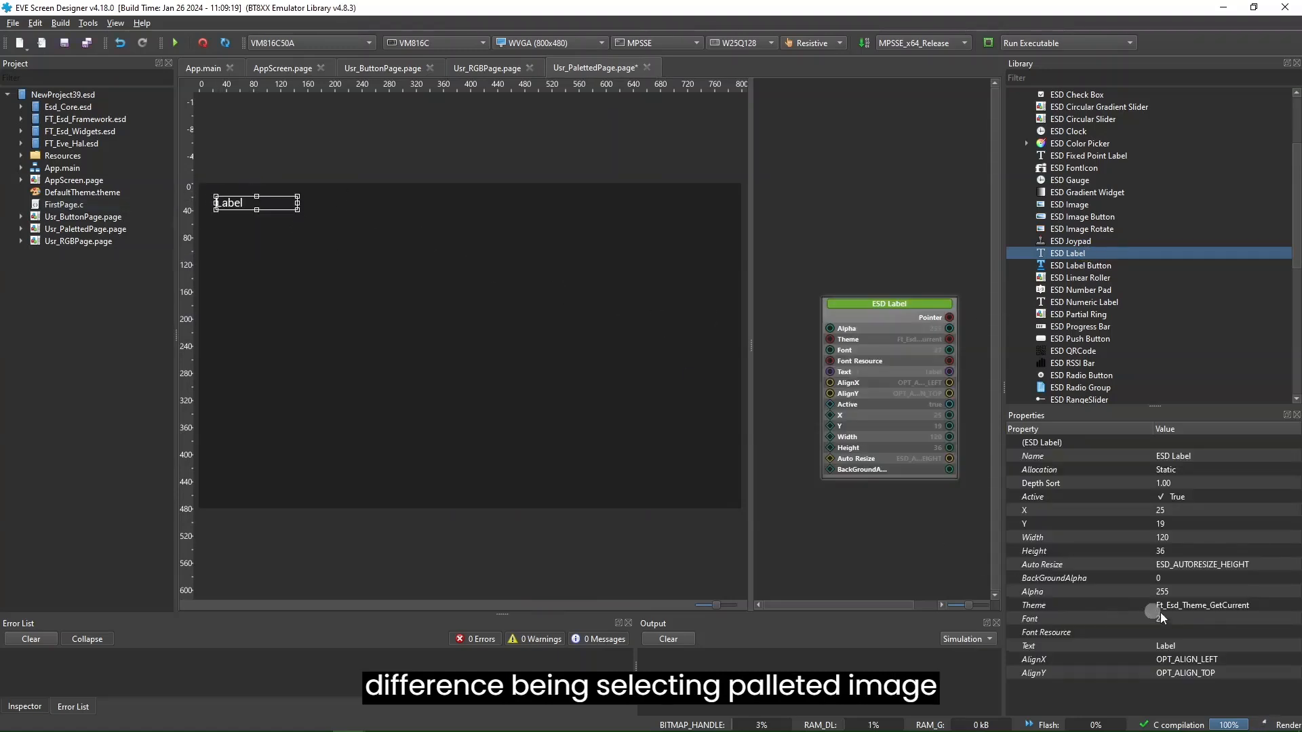
left_click(1180, 646)
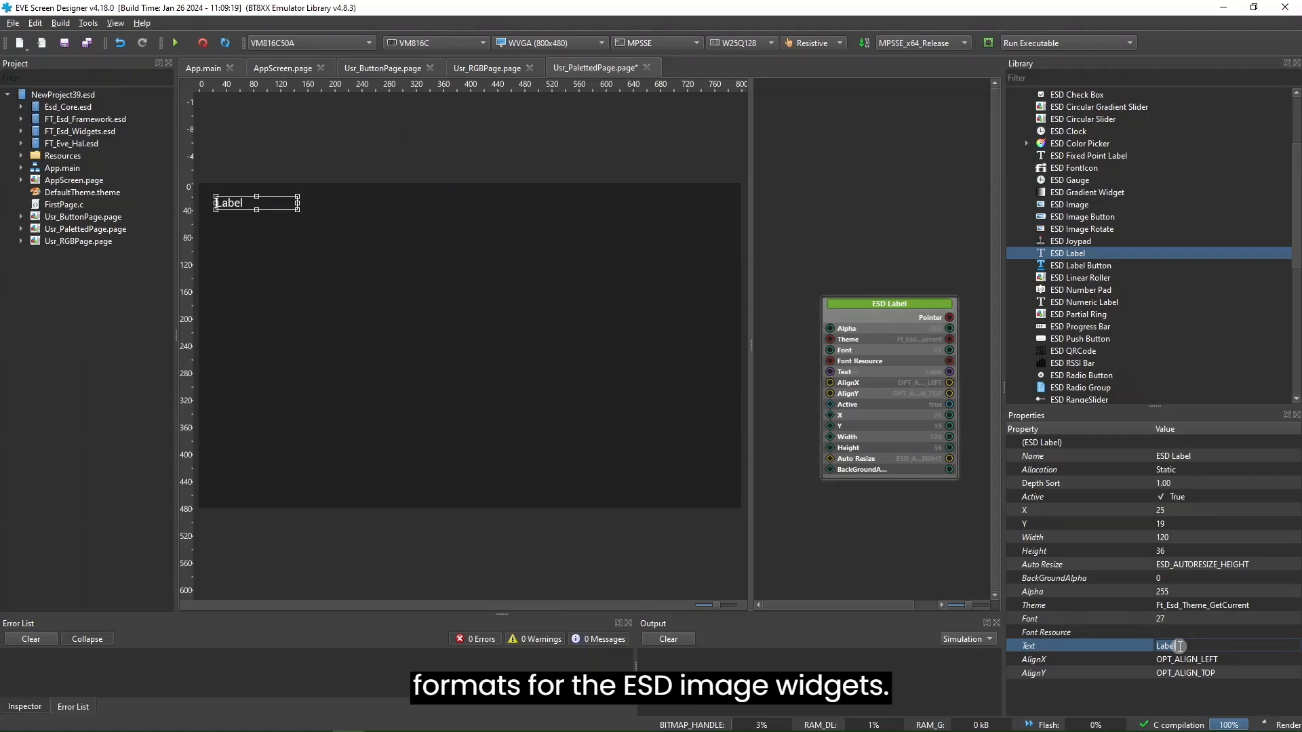
type("PALETTED")
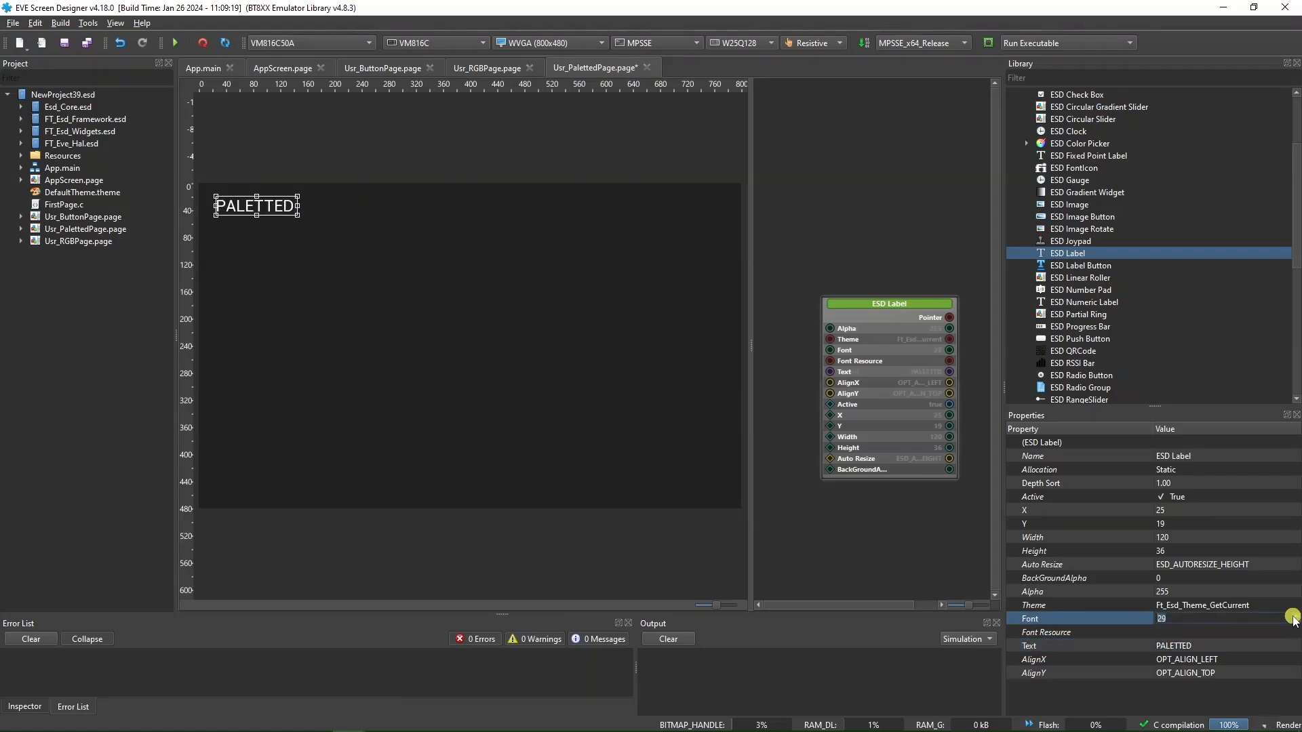
left_click(352, 248)
- Add an ESD Image below the PALETTED title, at about X 20, Y 131, with MochiRiceCakePALETTED4444_0 as its Bitmap Cell
left_click_drag(1081, 207, 223, 283)
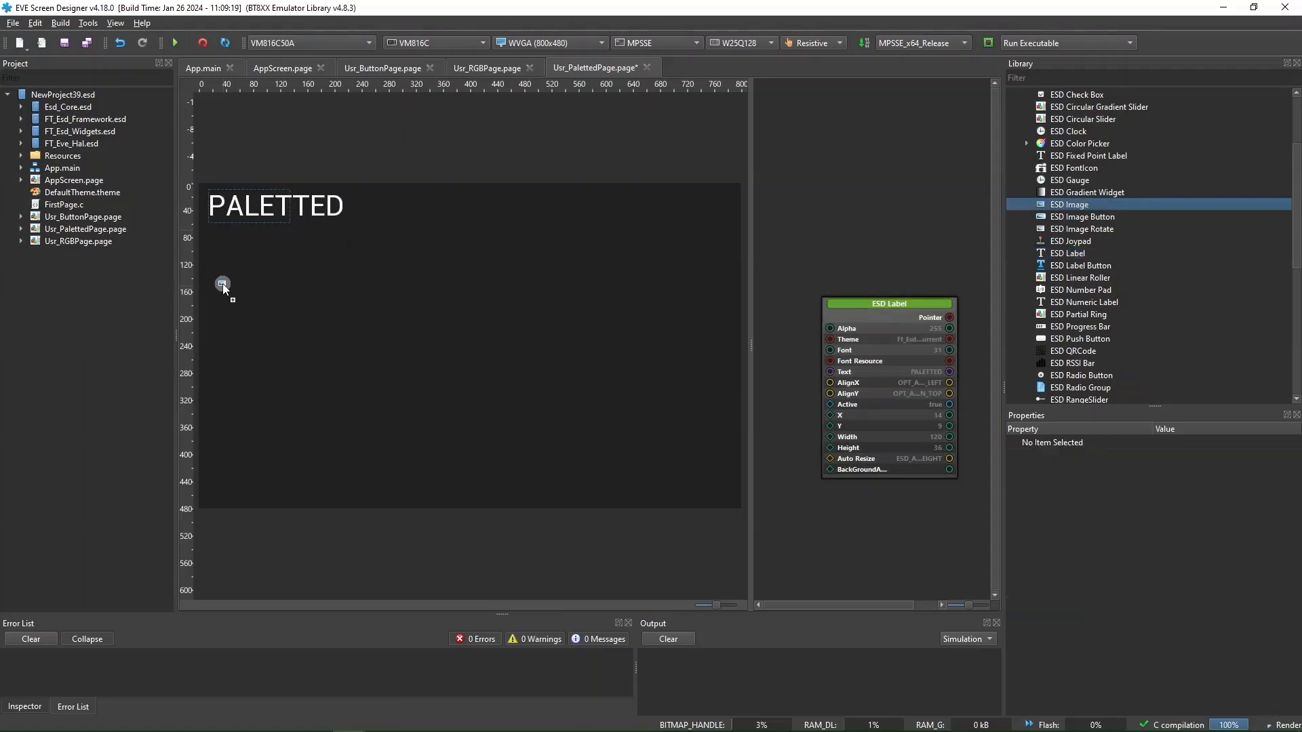
left_click(1191, 579)
left_click(1191, 579)
left_click(1211, 431)
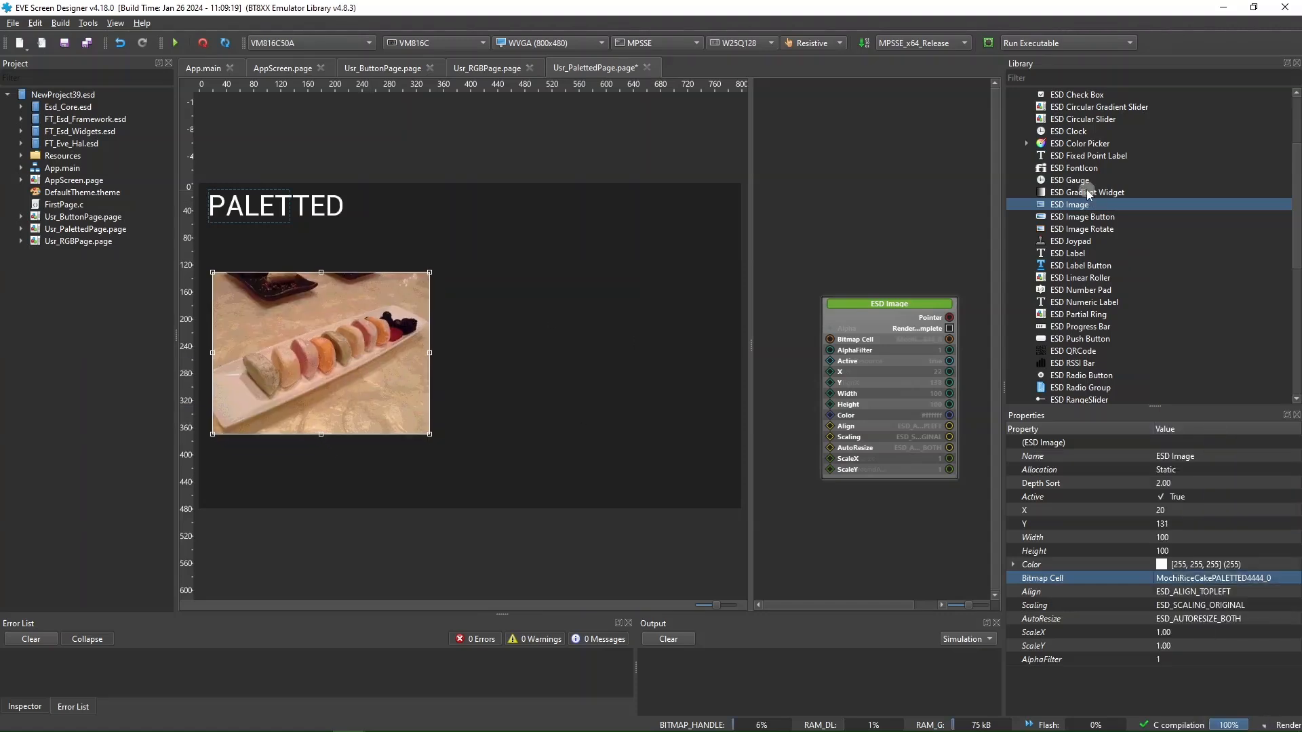
- Add an ESD Label on the image, at about X 71, Y 197, with Text PALETTED4444 and Theme Ft_Esd_Theme_LightBlue
left_click_drag(1068, 253, 247, 319)
left_click(1175, 644)
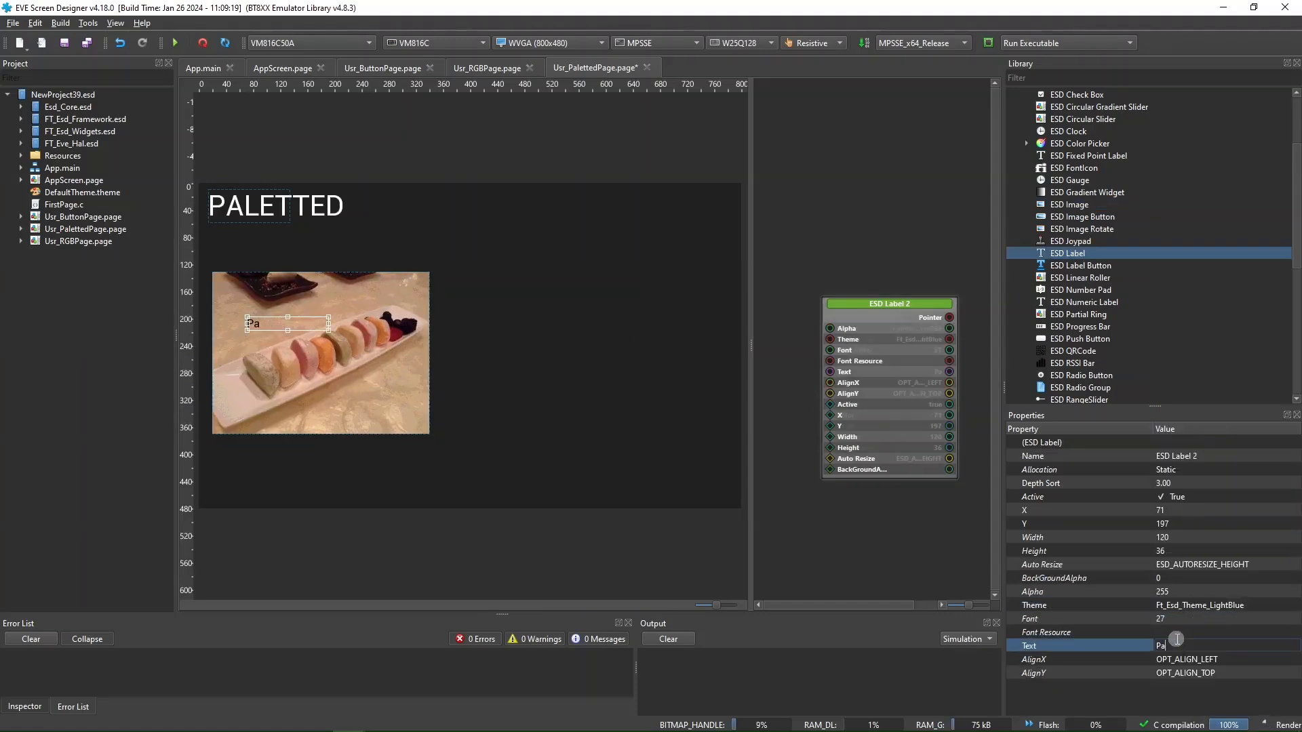
type("PALETTED4444")
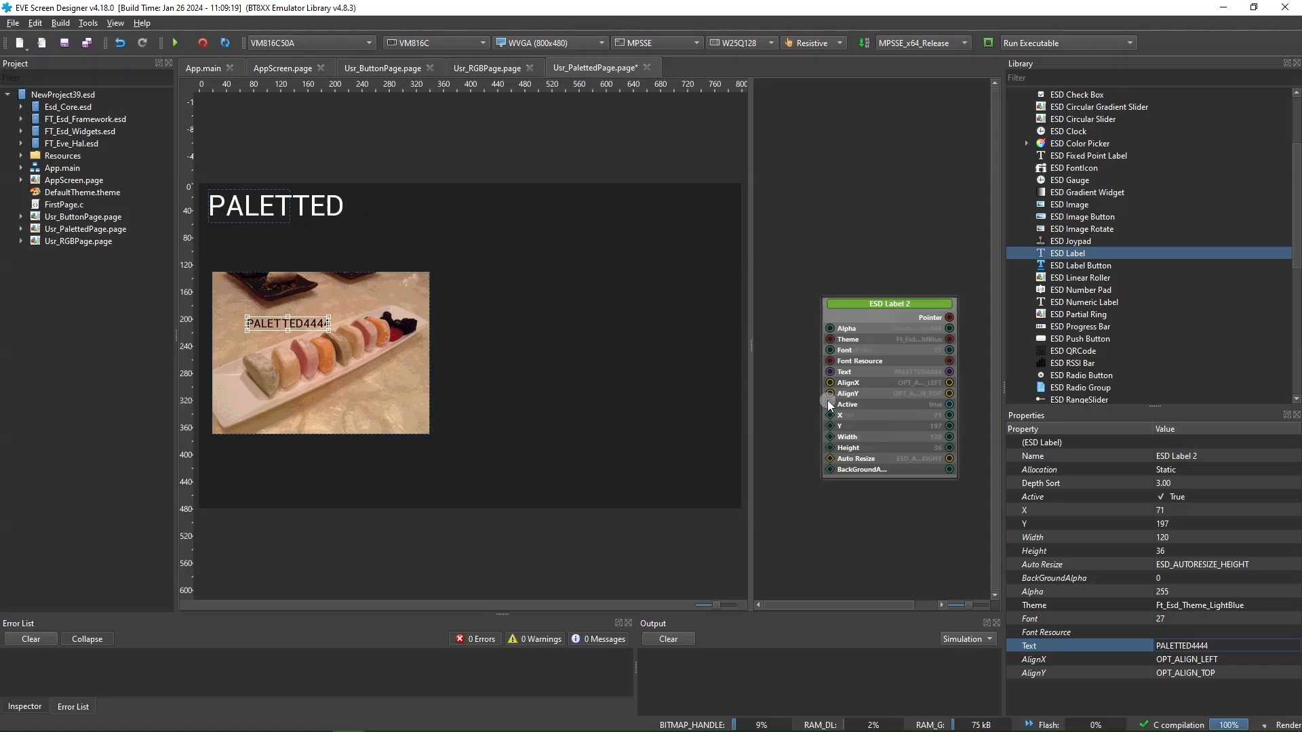
- Add a second ESD Image overlapping the first, at about X 245, Y 180, with the PALETTED565 bitmap as its Bitmap Cell
left_click(648, 341)
left_click_drag(1083, 203, 394, 359)
left_click(1201, 580)
left_click(1201, 579)
left_click(1210, 438)
left_click_drag(540, 415, 512, 362)
- Duplicate the PALETTED4444 label onto the second image at about X 273, Y 234 and set its Text to PALETTED565
left_click(303, 321)
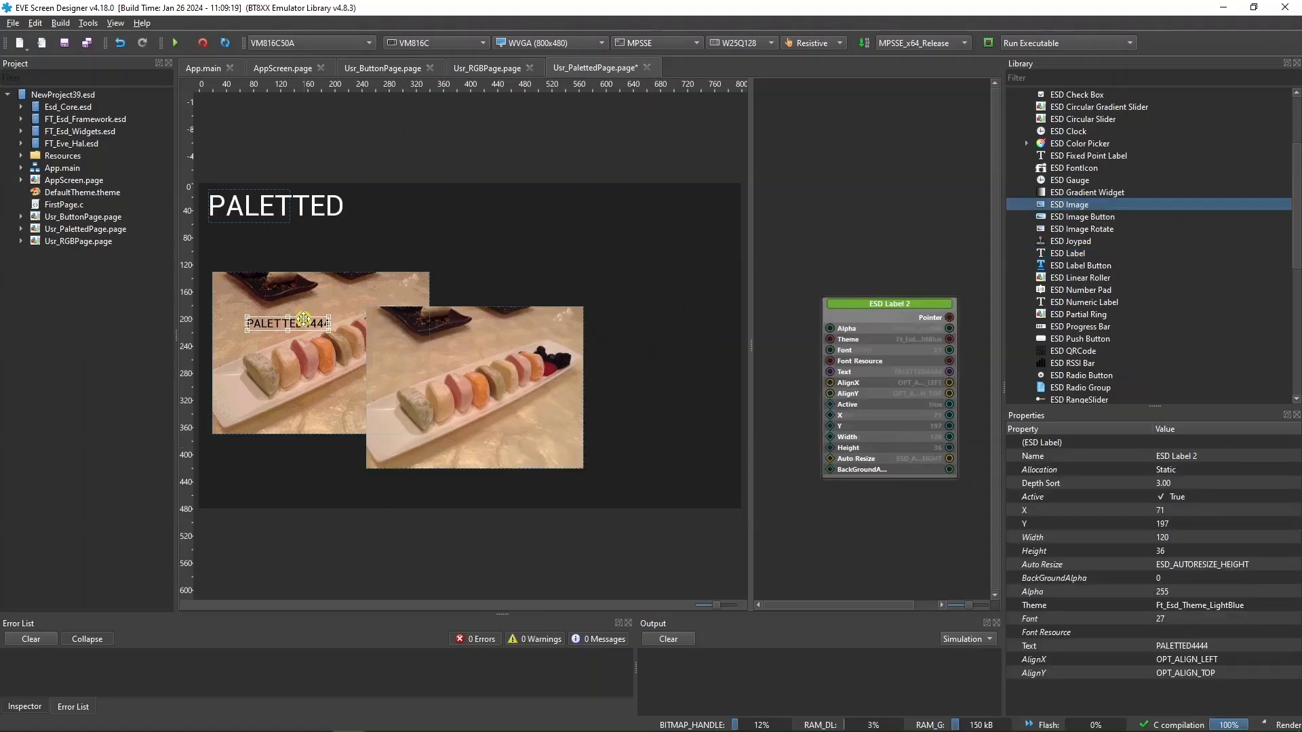
key("ctrl+c")
key("ctrl+v")
left_click_drag(318, 330, 447, 347)
left_click(1209, 642)
key("BackSpace")
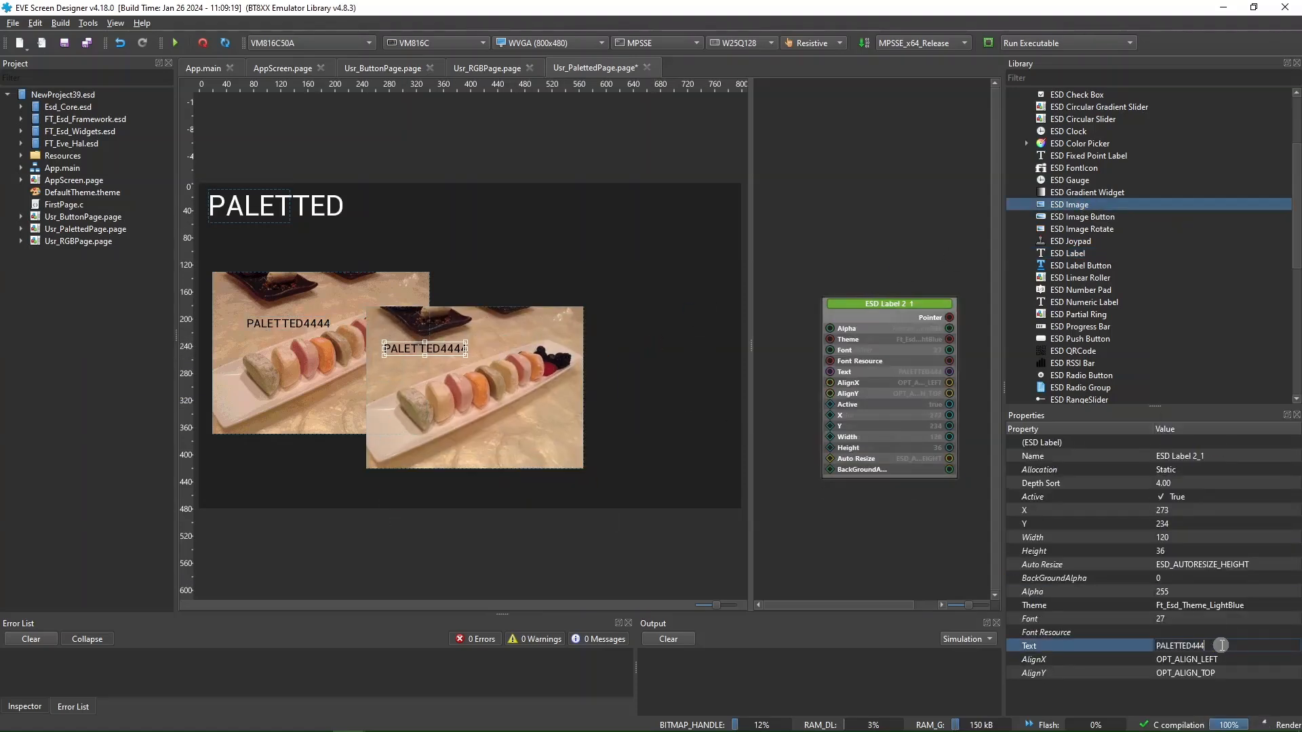
left_click(738, 350)
- Add a third ESD Image overlapping the second, at about X 440, Y 230, with MochiRiceCakePALETTED8_0 as its Bitmap Cell
left_click_drag(1078, 204, 536, 367)
left_click(1183, 578)
left_click(1183, 579)
left_click(1209, 459)
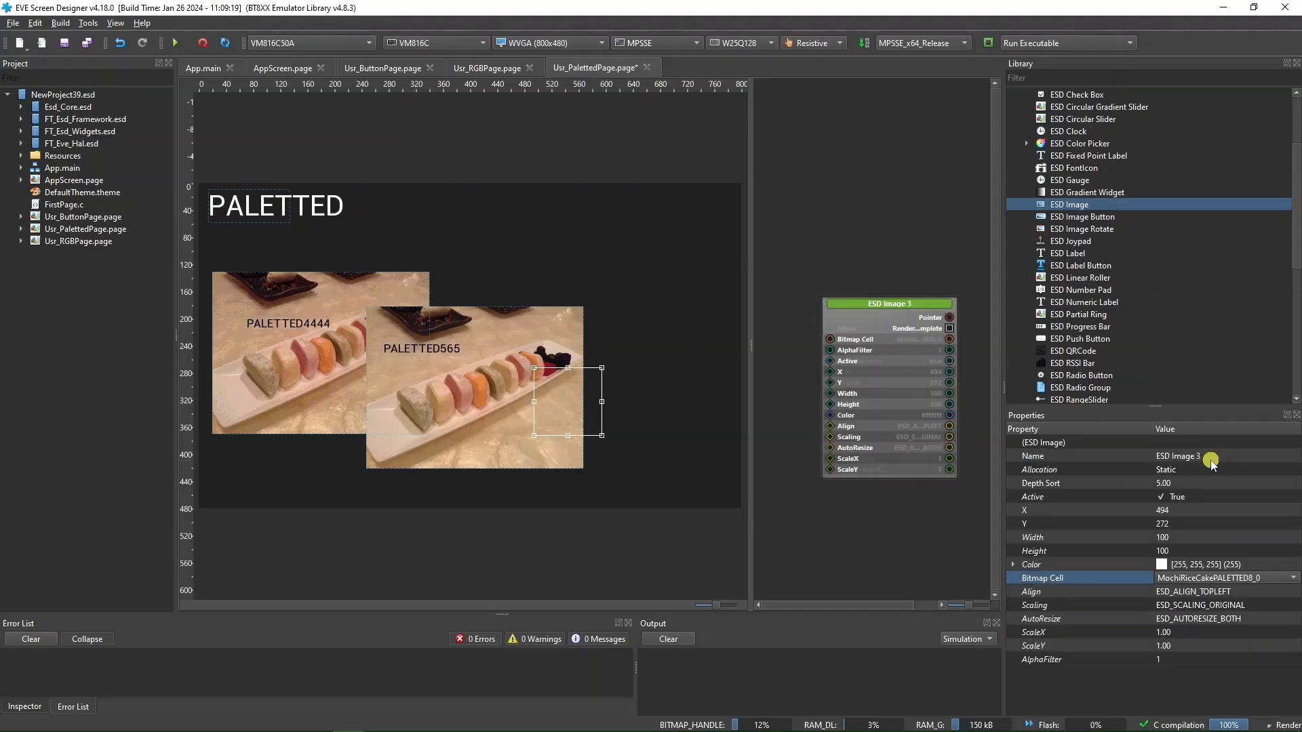
left_click_drag(699, 431, 663, 402)
- Duplicate the PALETTED565 label onto the third image at about X 494, Y 282 and set its Text to PALETTED8
left_click(441, 349)
key("ctrl+c")
key("ctrl+v")
left_click_drag(465, 356, 609, 381)
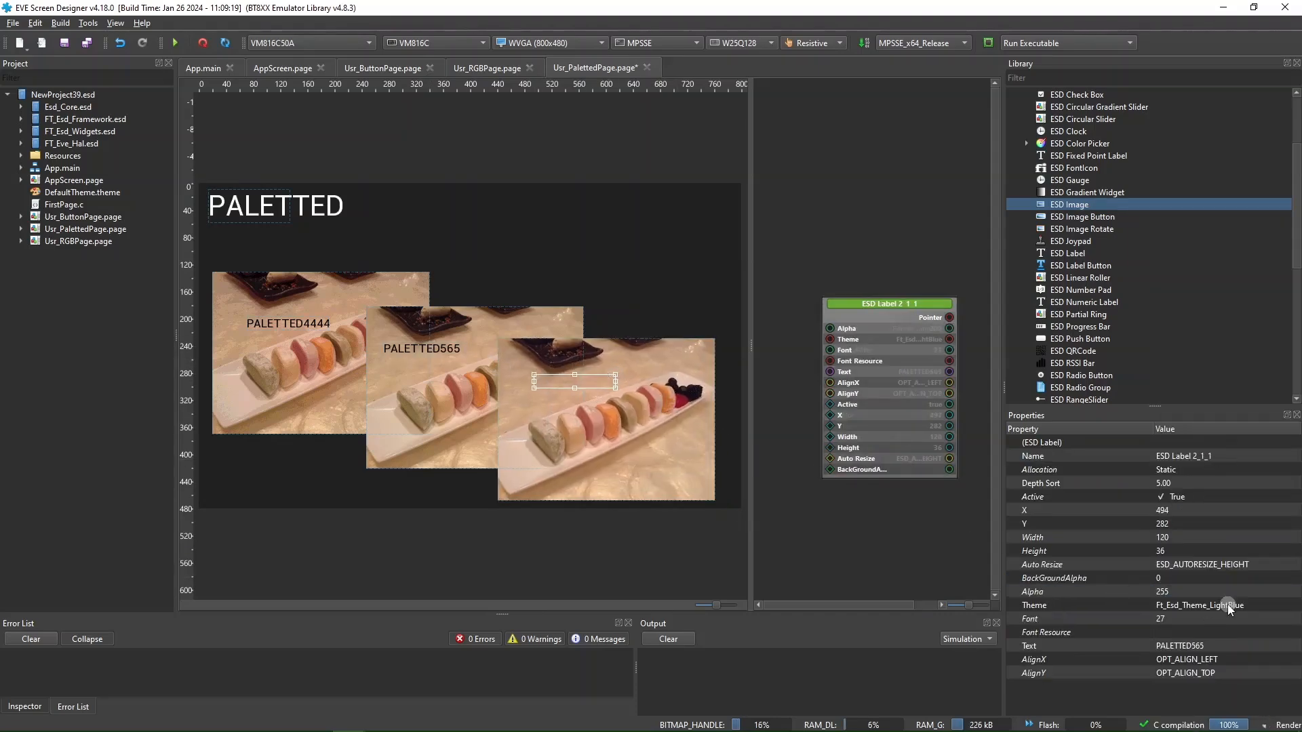
left_click(1221, 484)
left_click(1296, 481)
left_click(1201, 645)
left_click(567, 255)
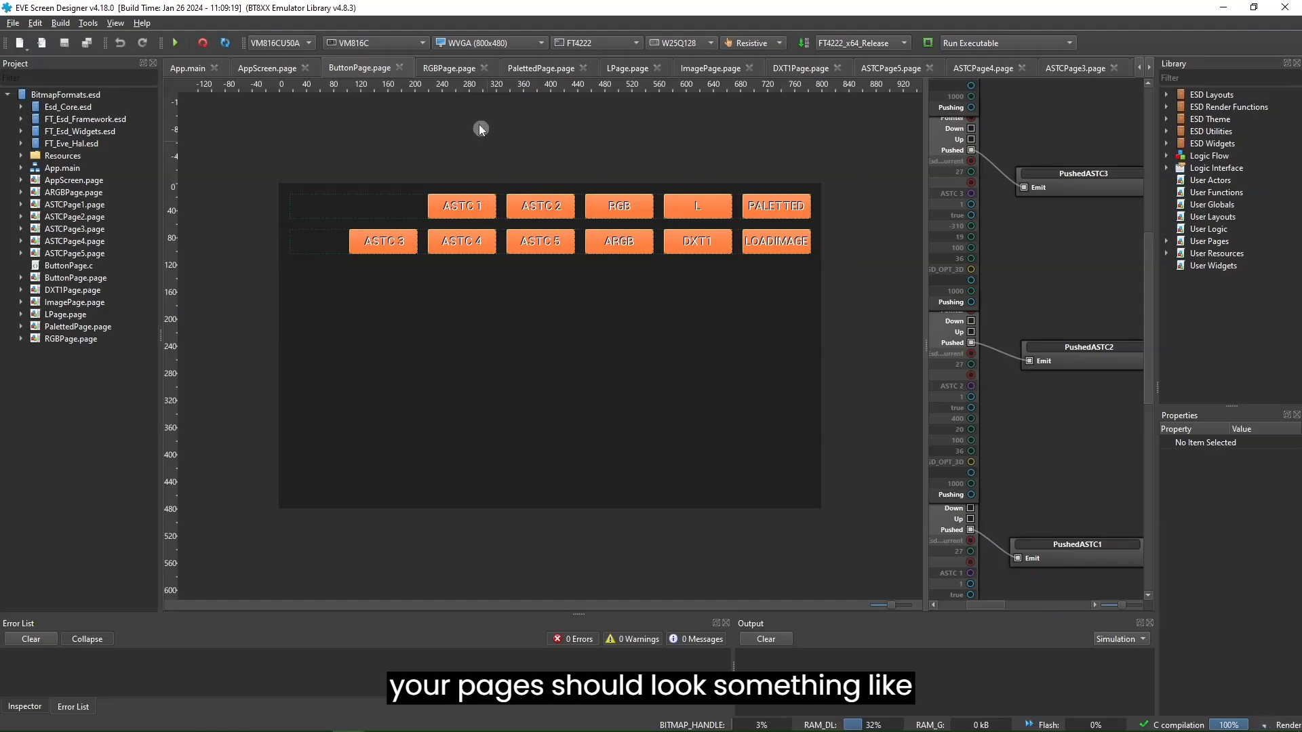
- Examine the titles, images and labels on the RGB, Paletted, L, Image, DXT1, ASTC 5 to 1 and ARGB pages
left_click(451, 68)
left_click(540, 71)
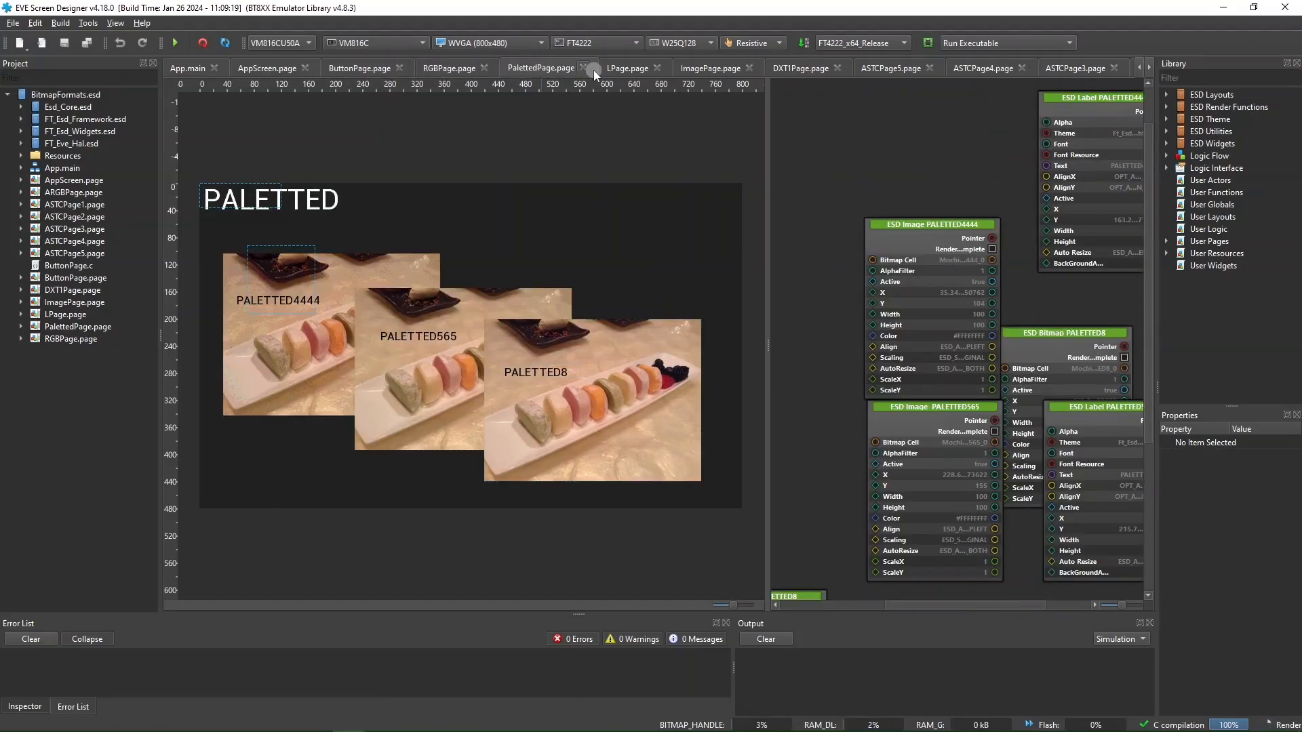
left_click(628, 68)
left_click(706, 67)
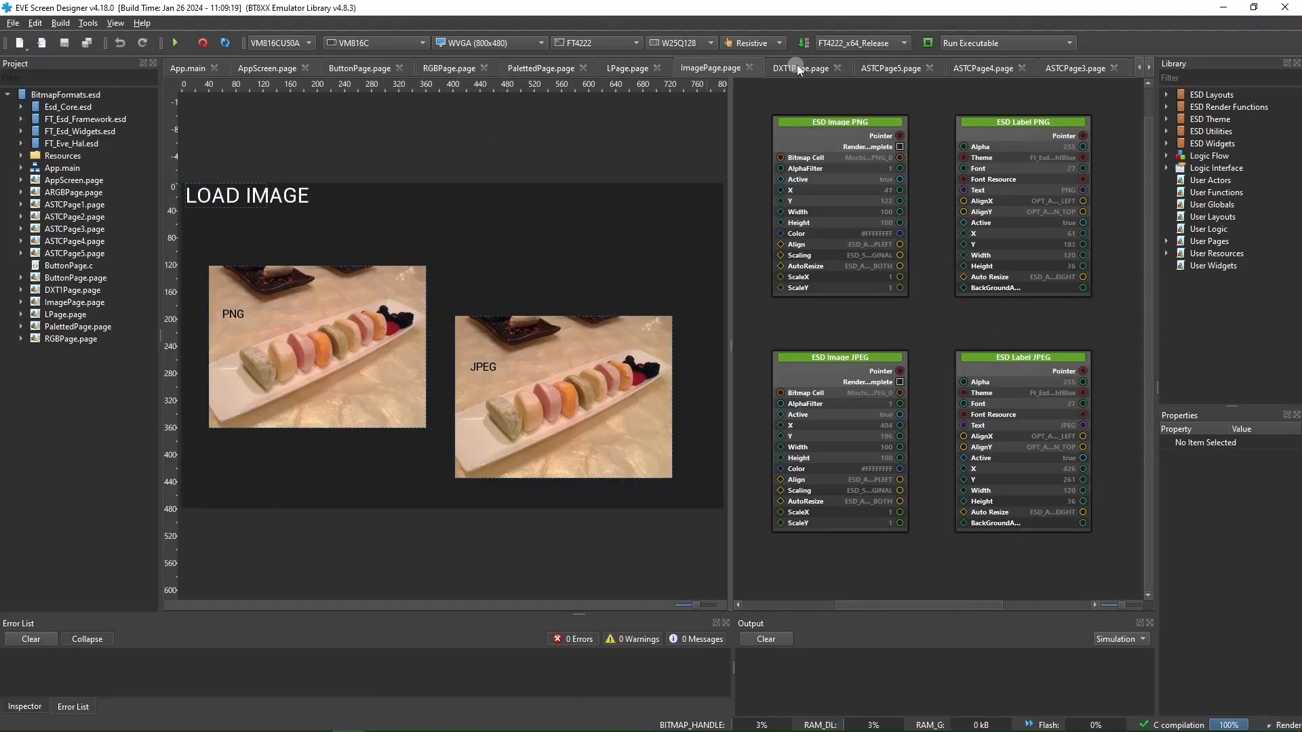
left_click(798, 67)
left_click(888, 69)
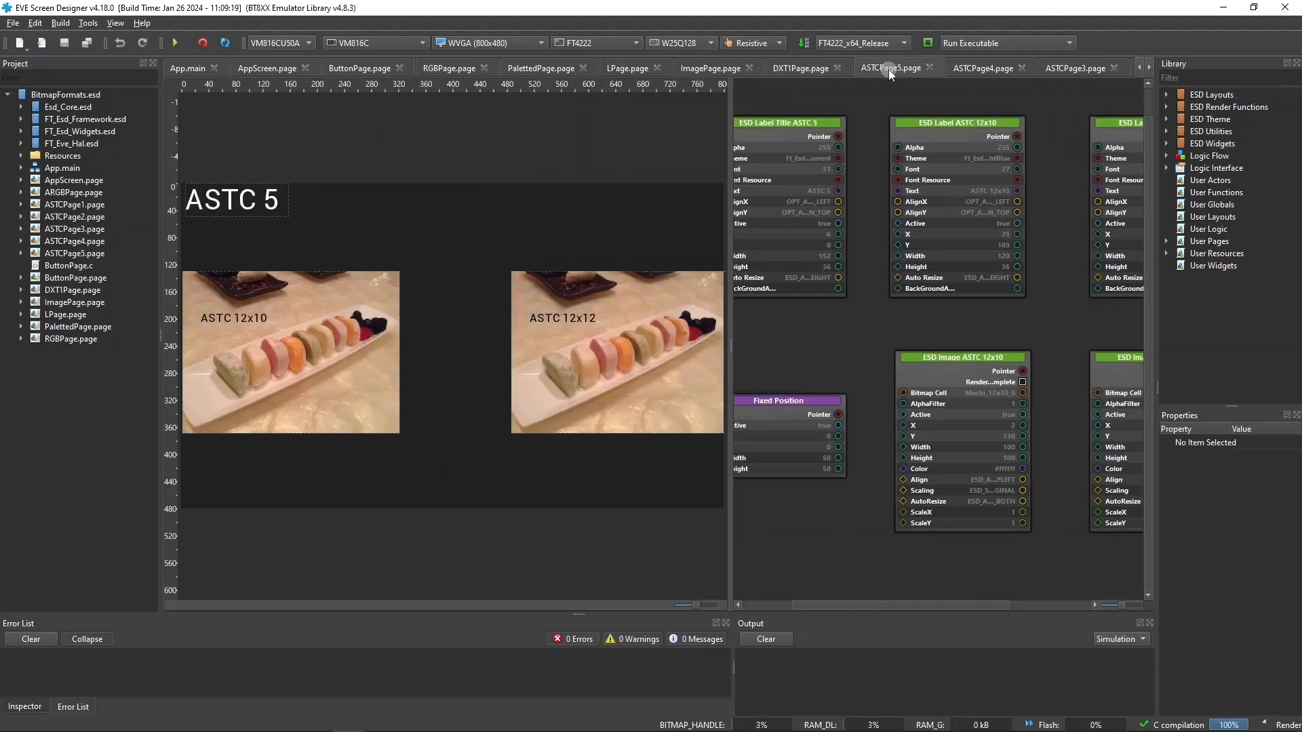
left_click(968, 67)
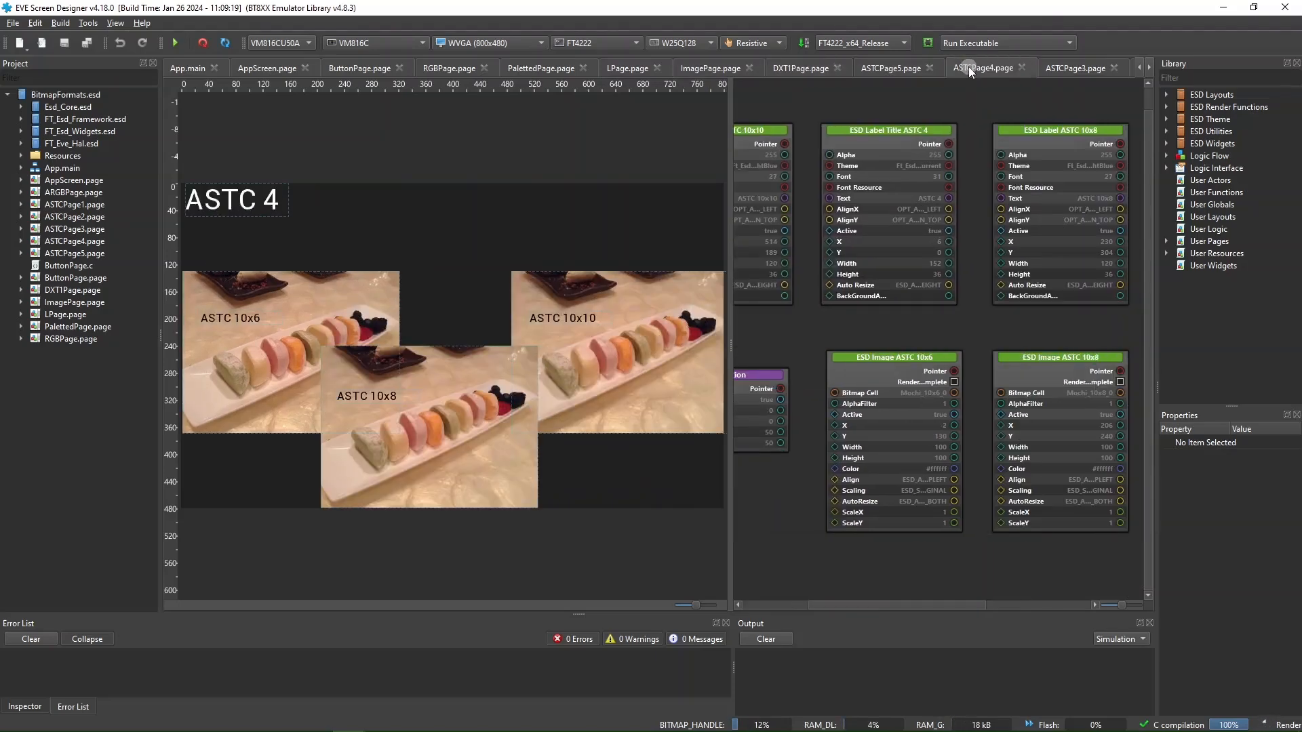
left_click(1072, 67)
left_click(1148, 68)
left_click(1150, 69)
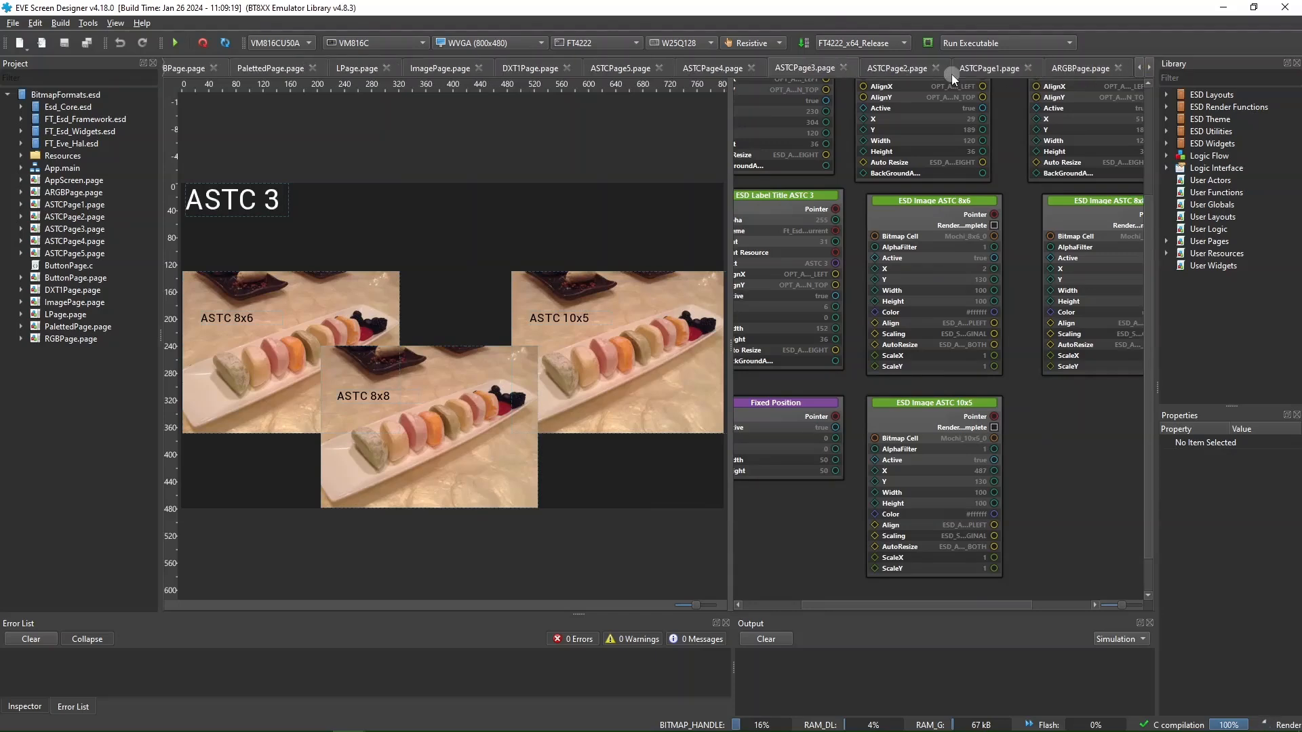
left_click(901, 71)
left_click(998, 70)
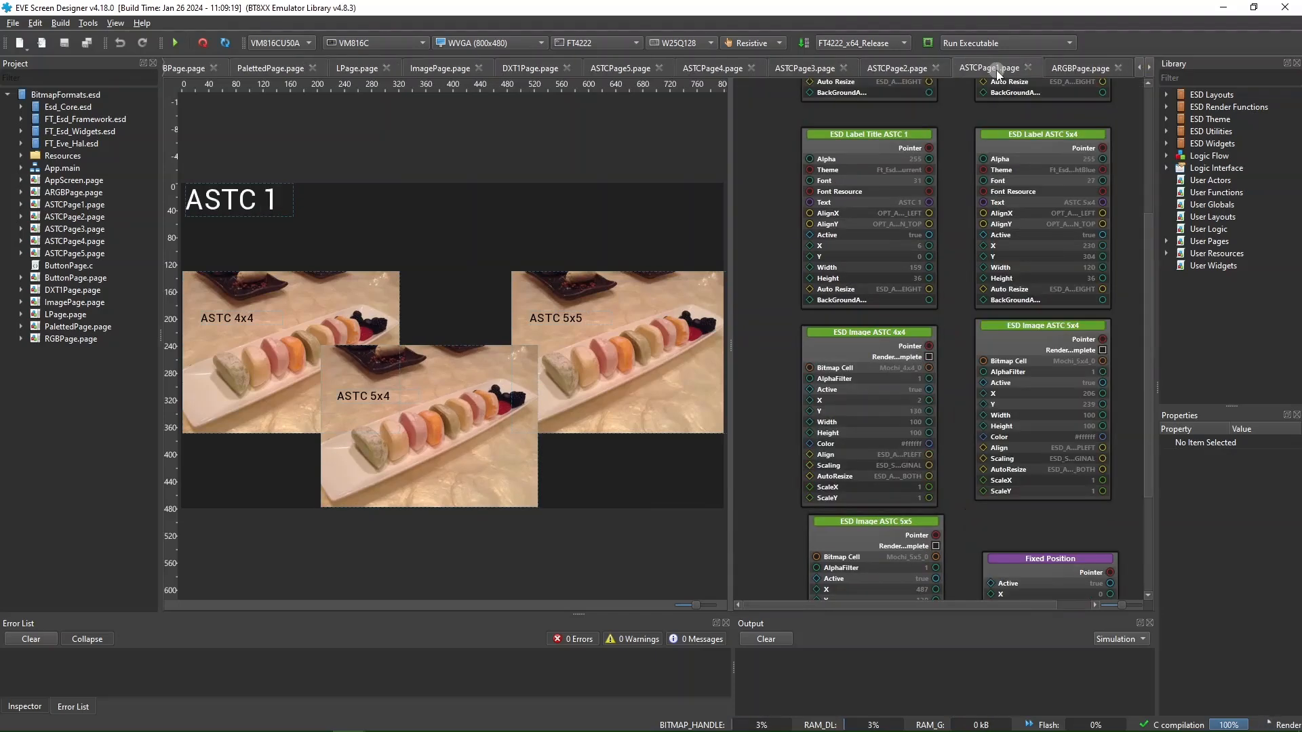
left_click(1077, 69)
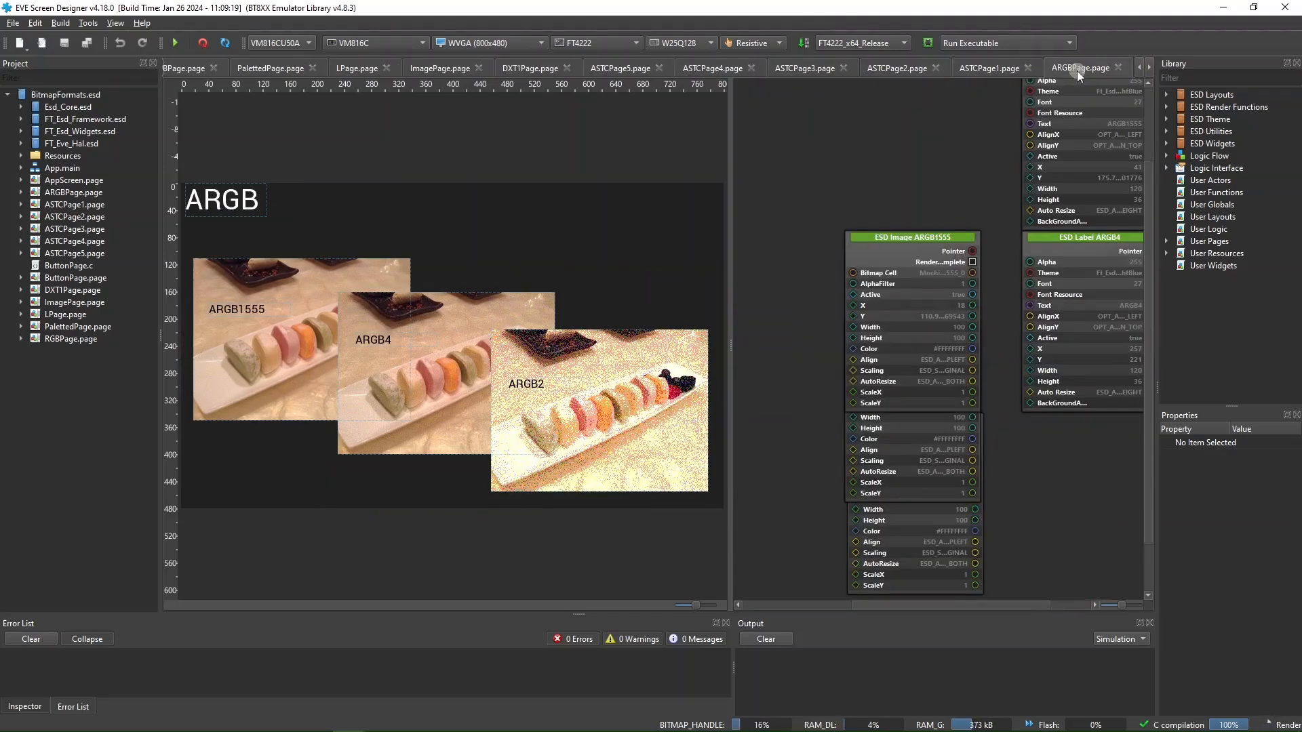
left_click(1142, 70)
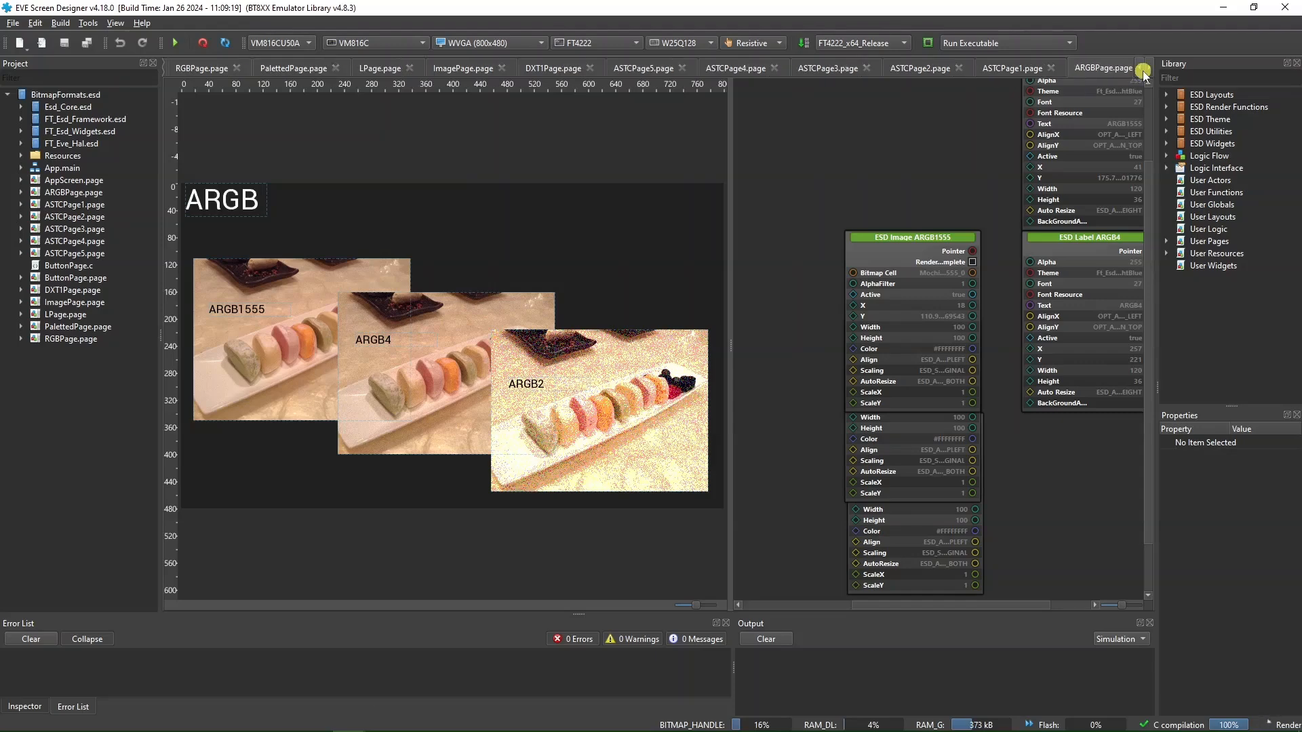
left_click(1142, 70)
left_click(1142, 70)
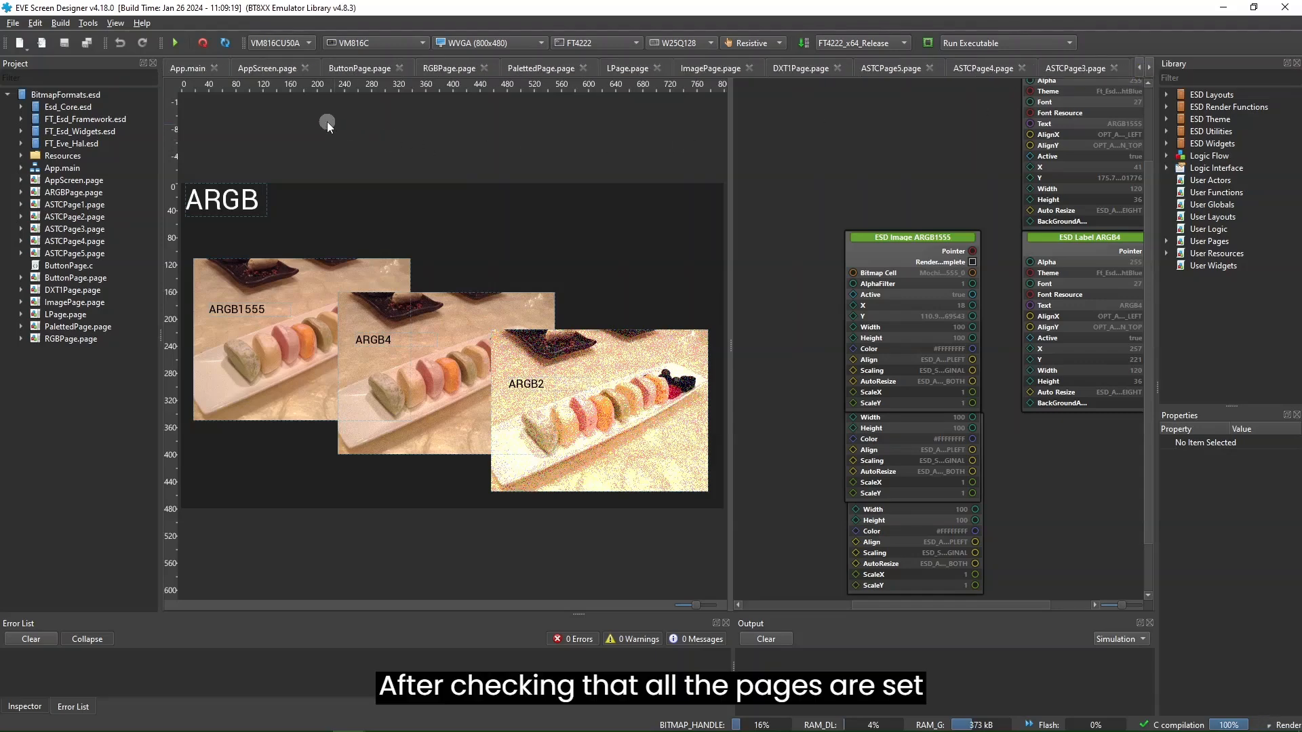
- Add RGBPage, PalettedPage, LPage, ImagePage, DXT1Page and ButtonPage to AppScreen's logic node editor, placing ButtonPage below the Switch Page node
left_click(271, 70)
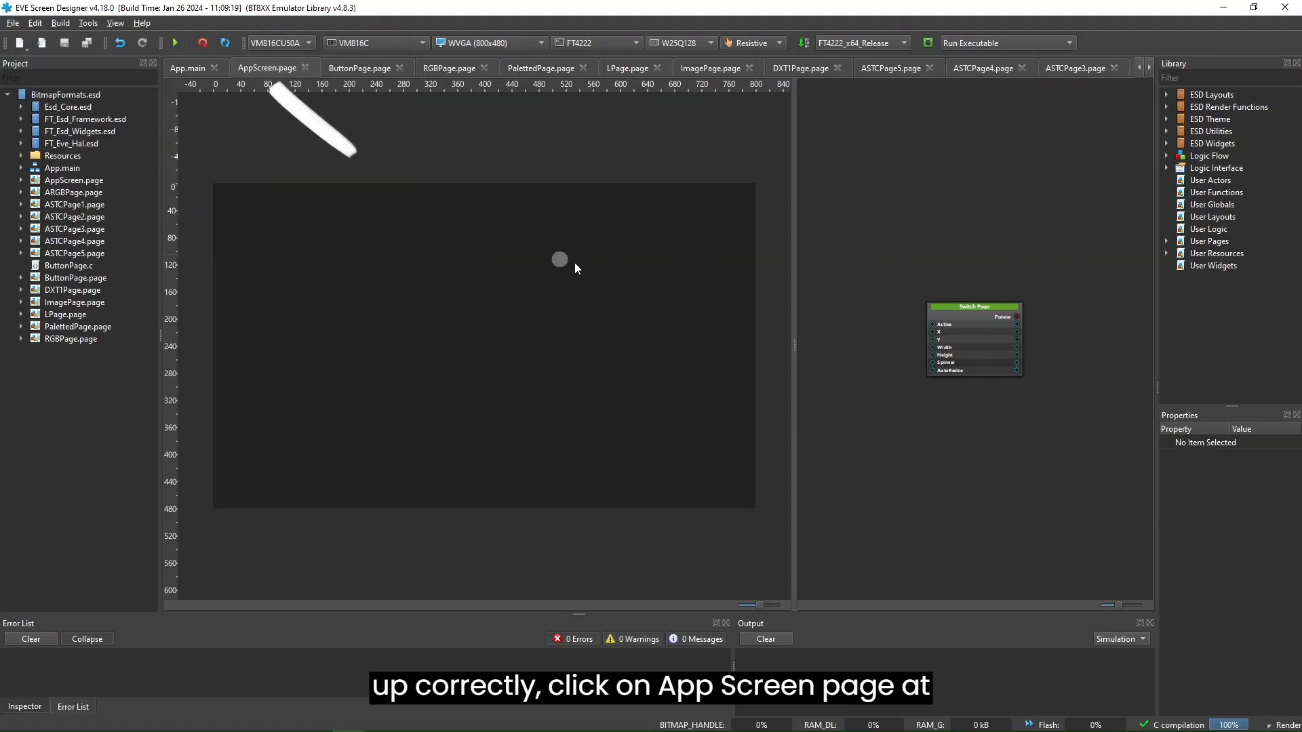
left_click_drag(793, 346, 608, 350)
left_click_drag(70, 339, 707, 493)
left_click_drag(78, 327, 510, 353)
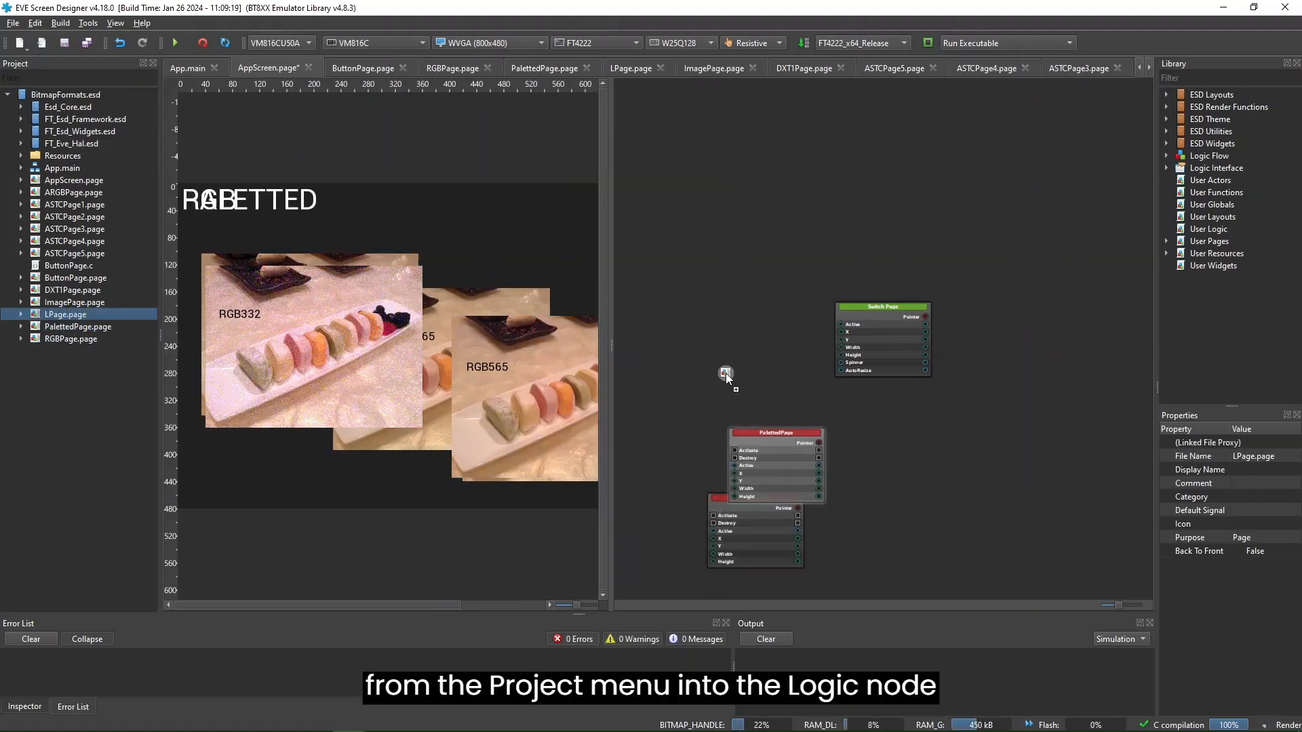
left_click_drag(726, 373, 726, 372)
left_click_drag(74, 302, 715, 327)
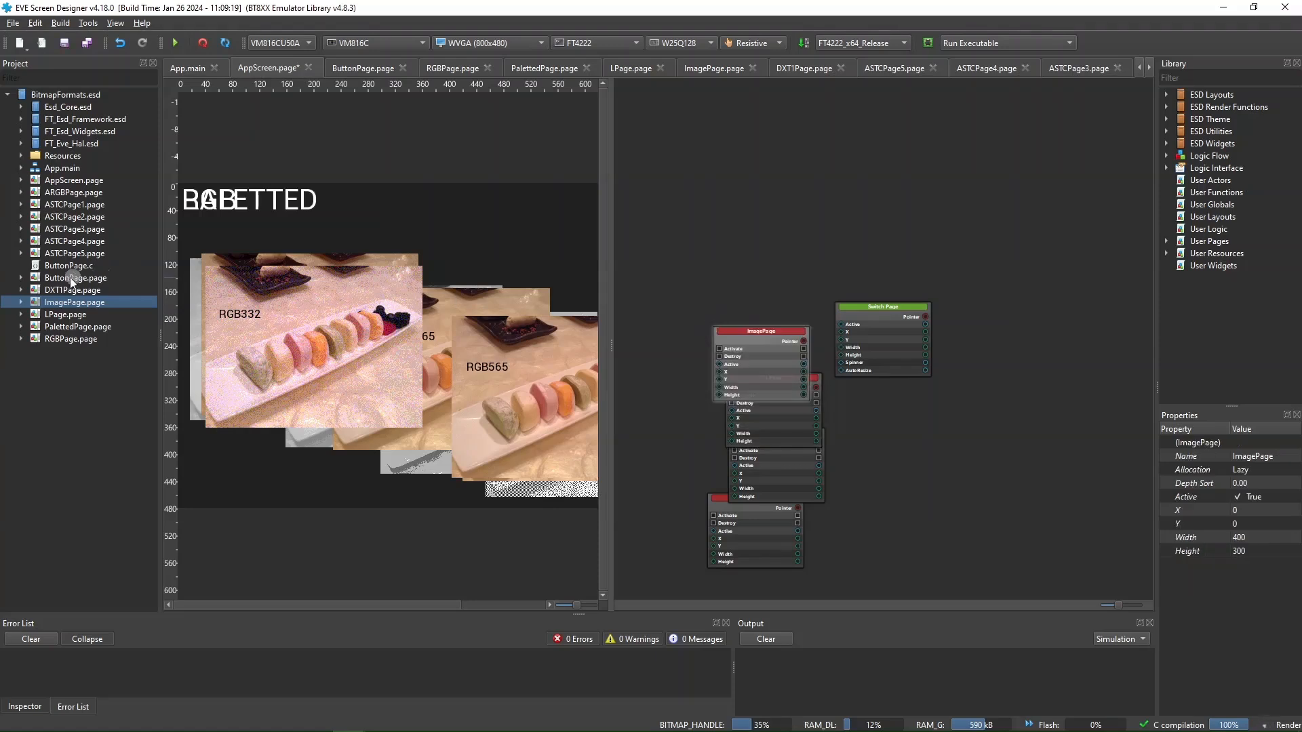
left_click_drag(68, 290, 675, 270)
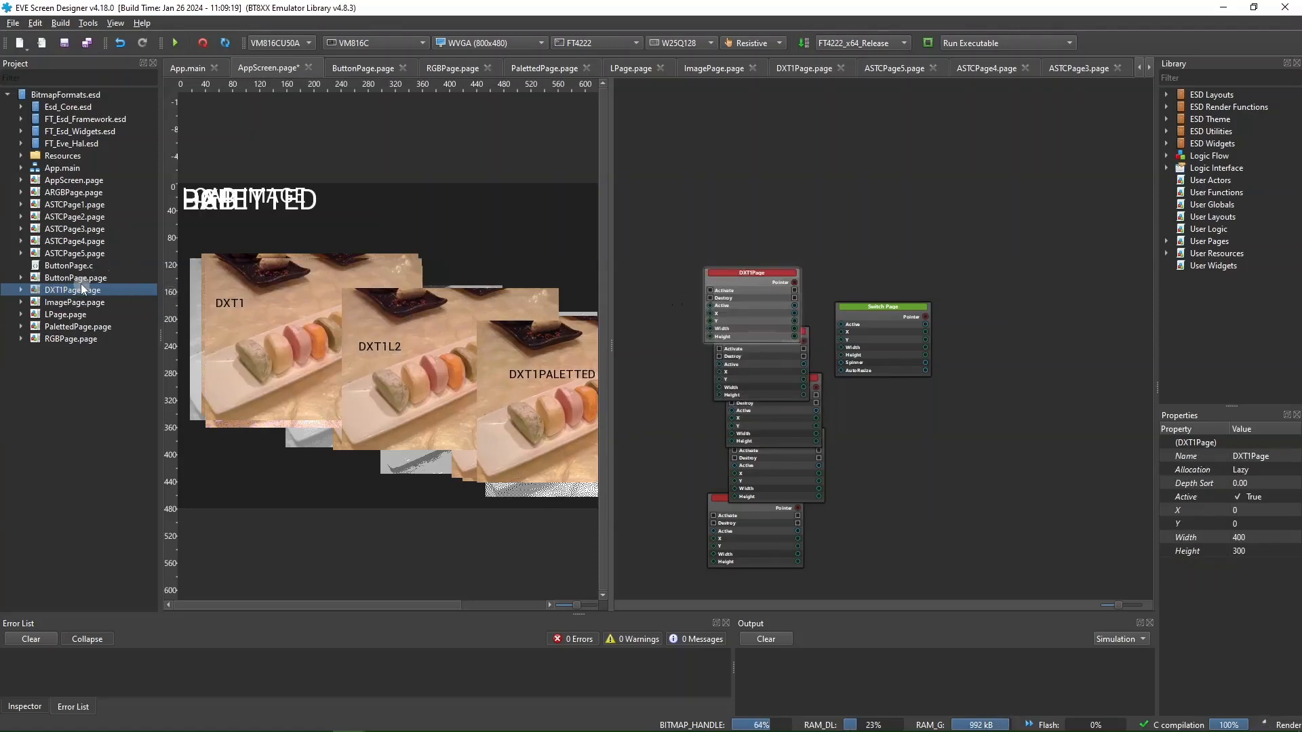
left_click_drag(74, 278, 981, 435)
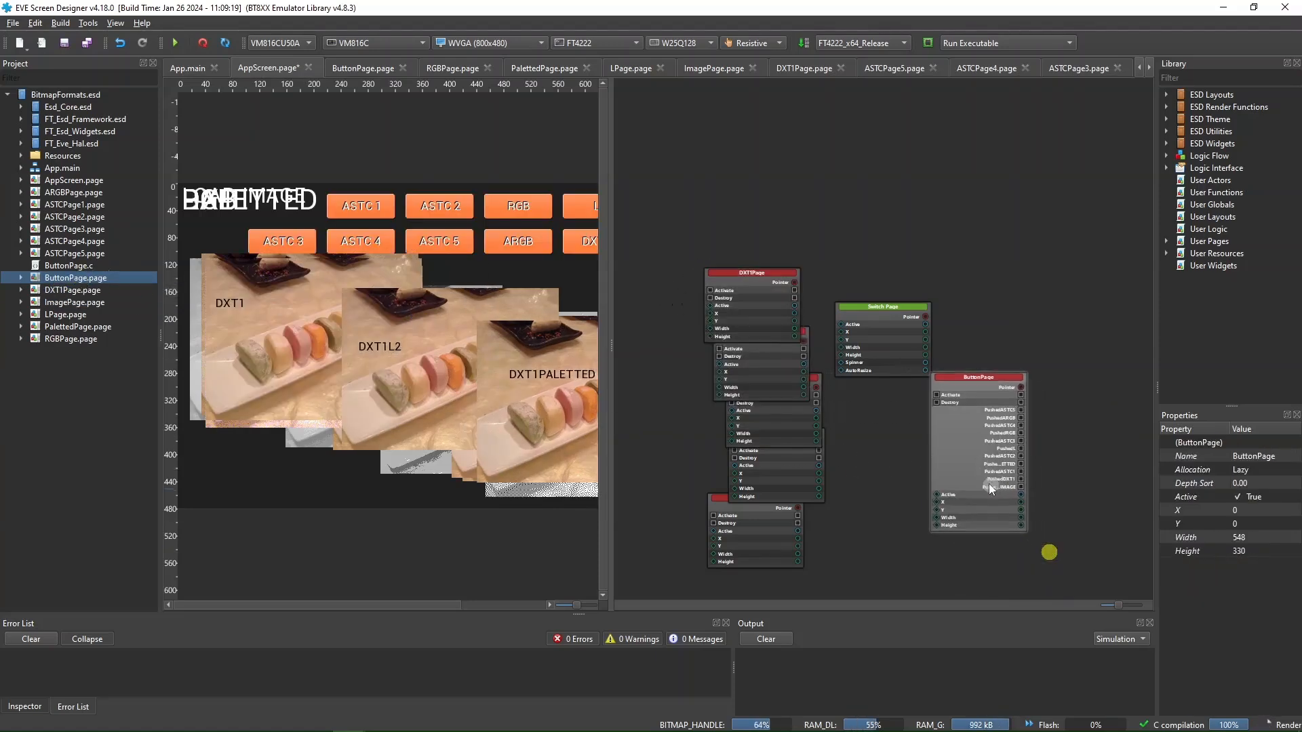
left_click_drag(989, 483, 949, 511)
- Add ASTCPage5, ASTCPage4, ASTCPage3, ASTCPage2, ASTCPage1 and ARGBPage to AppScreen's logic node editor, beyond the ButtonPage node
left_click_drag(66, 254, 253, 277)
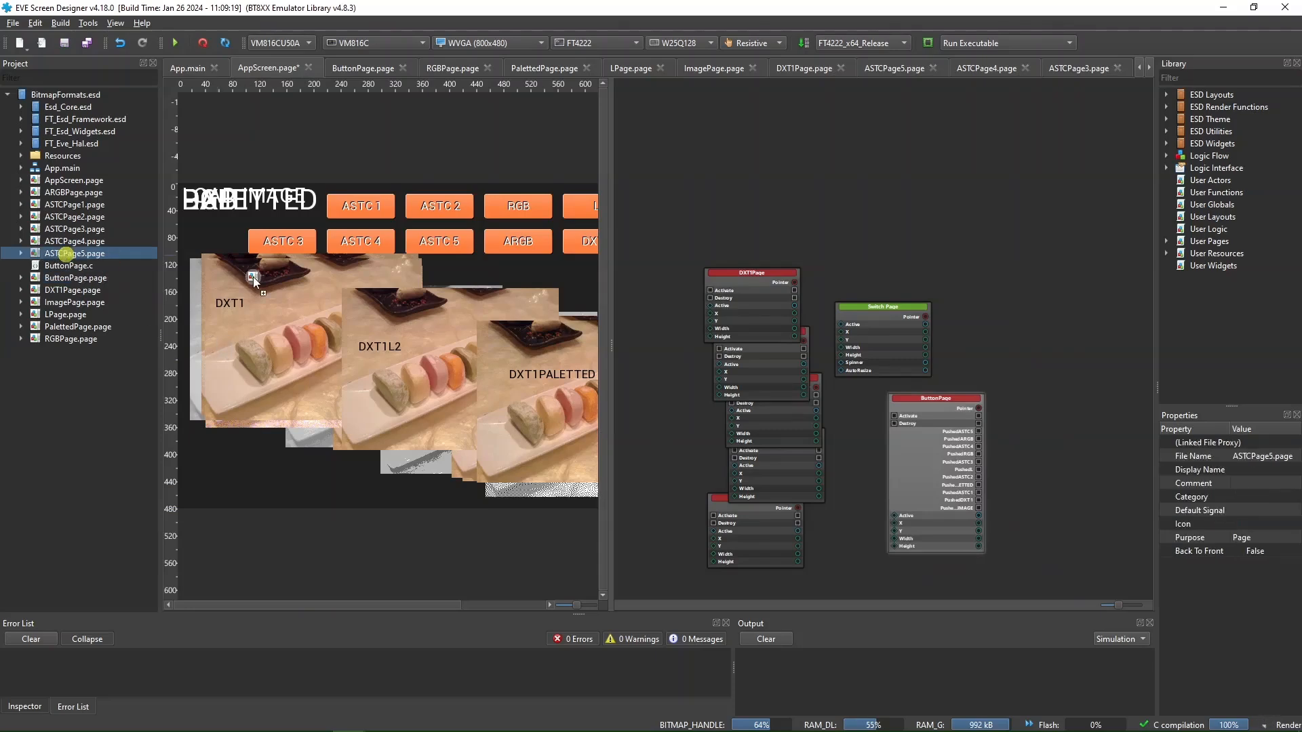
left_click_drag(1139, 579, 1085, 561)
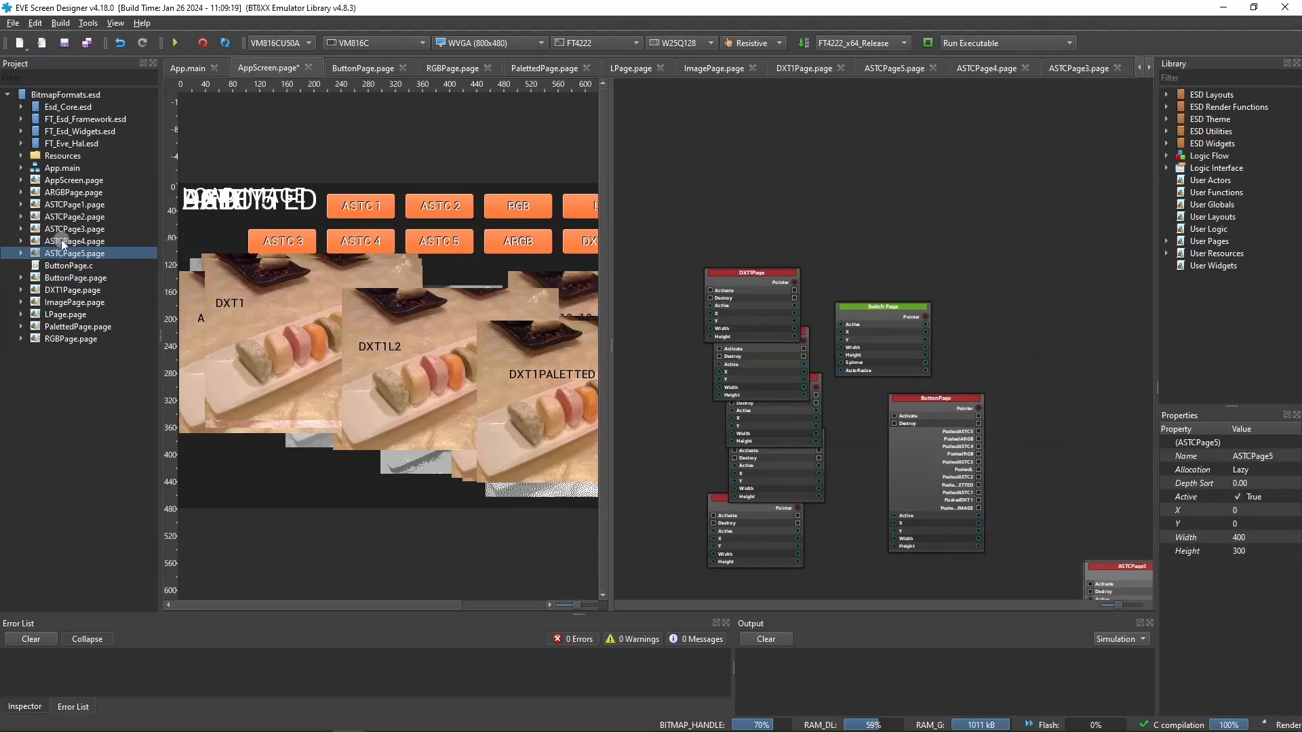
left_click_drag(62, 243, 888, 461)
left_click_drag(1119, 507, 1119, 509)
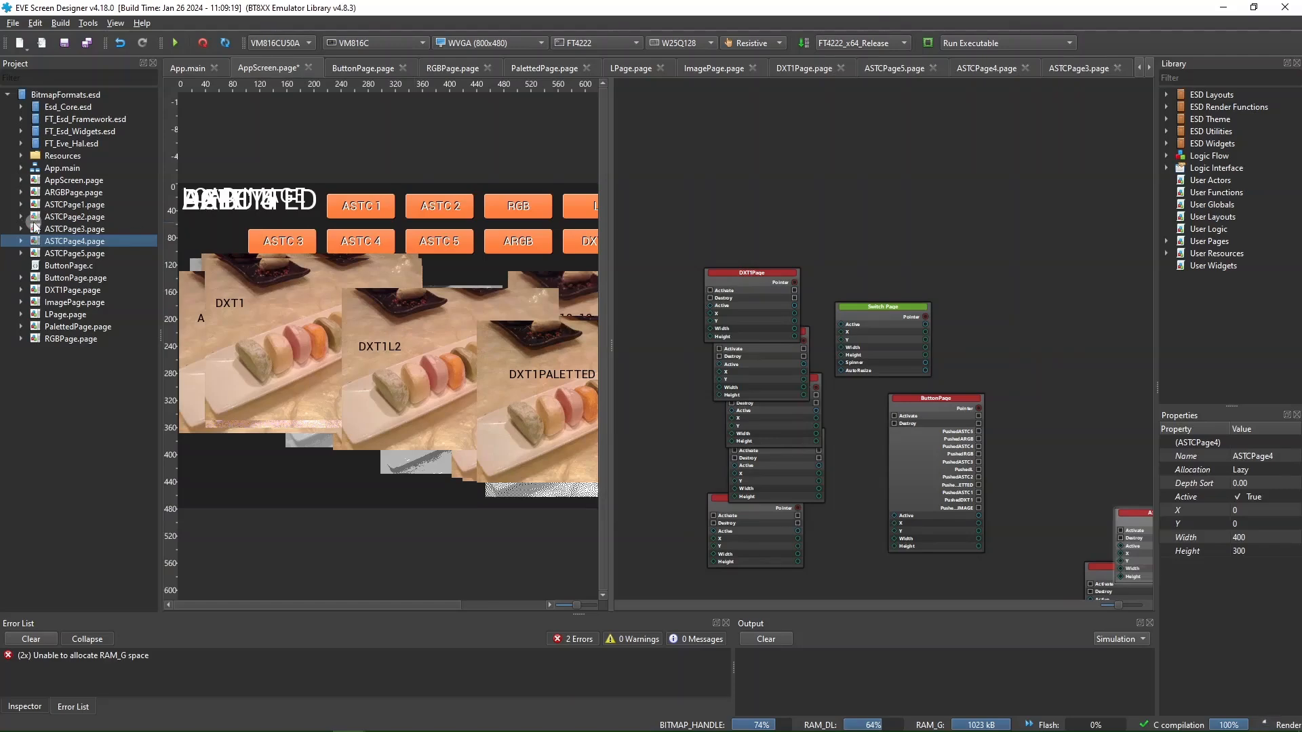
left_click_drag(70, 231, 1086, 432)
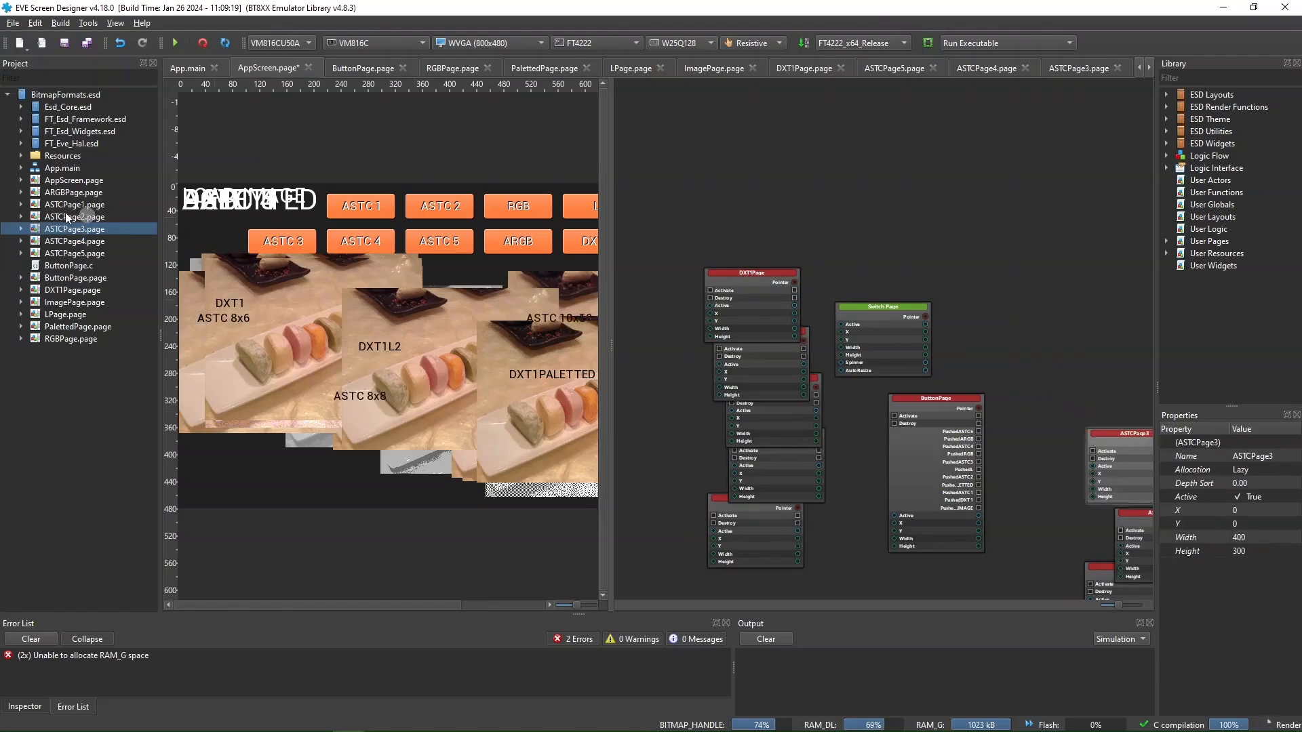
left_click_drag(64, 216, 1088, 354)
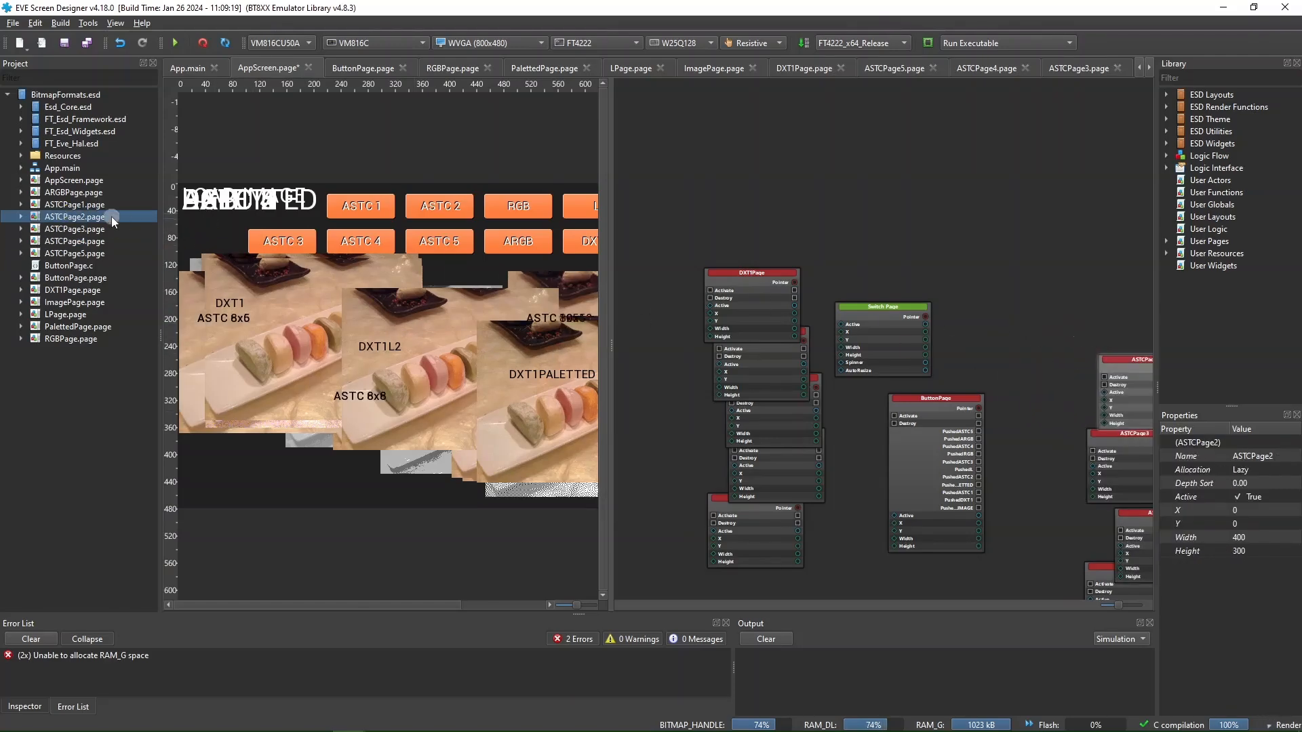
left_click_drag(90, 205, 1108, 305)
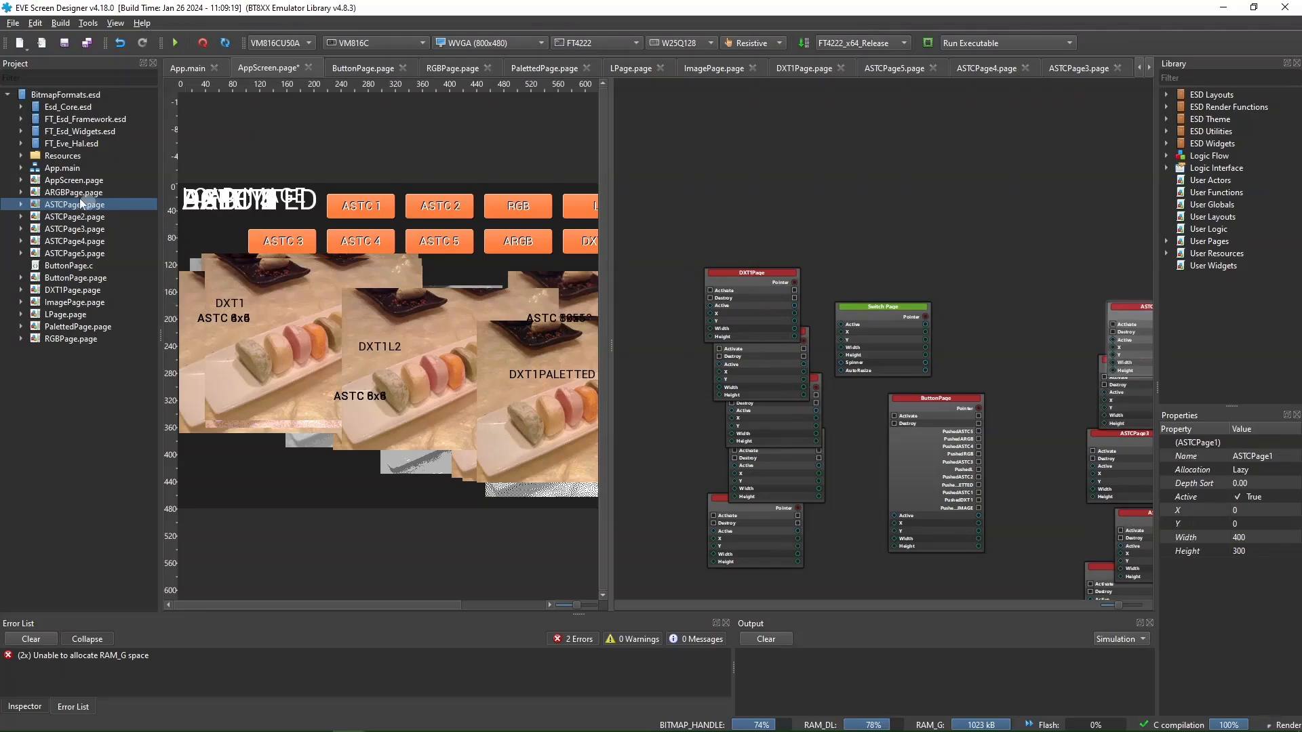
left_click_drag(71, 193, 1092, 258)
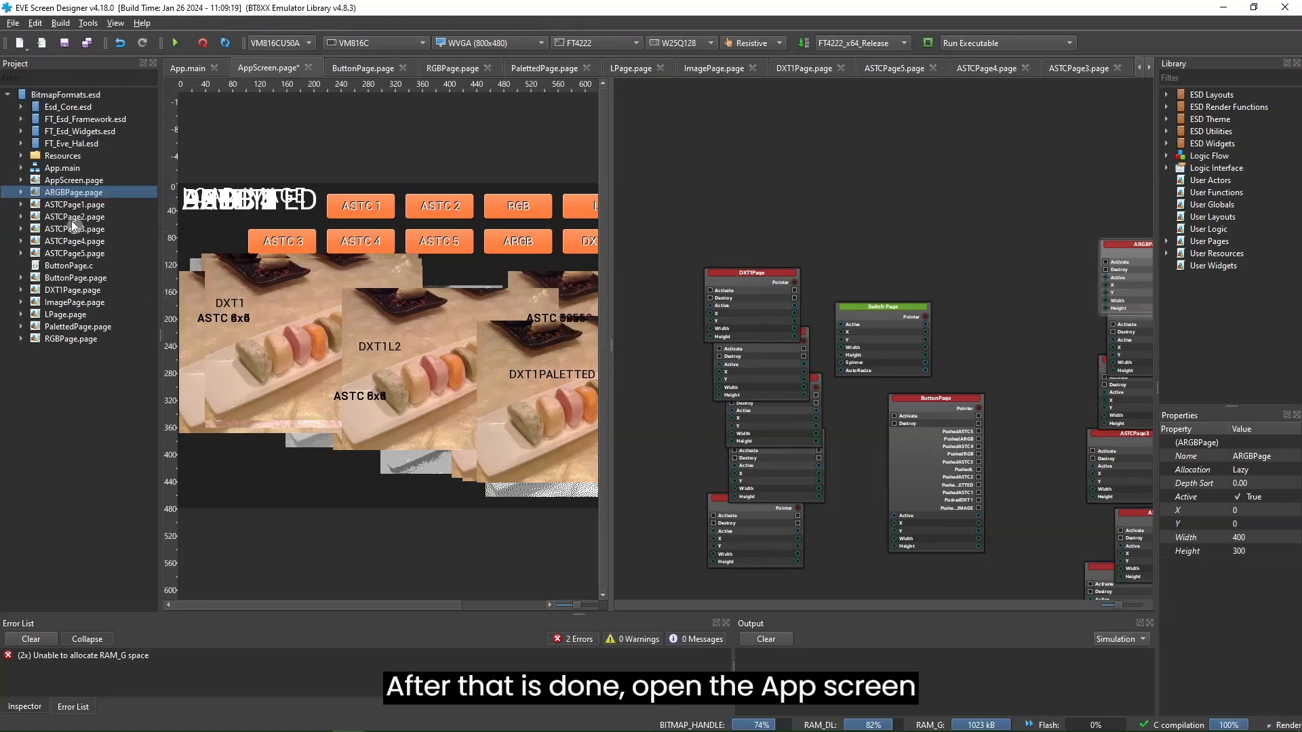
- Nest all of AppScreen's page widgets except ButtonPage under its Switch Page widget
left_click(20, 180)
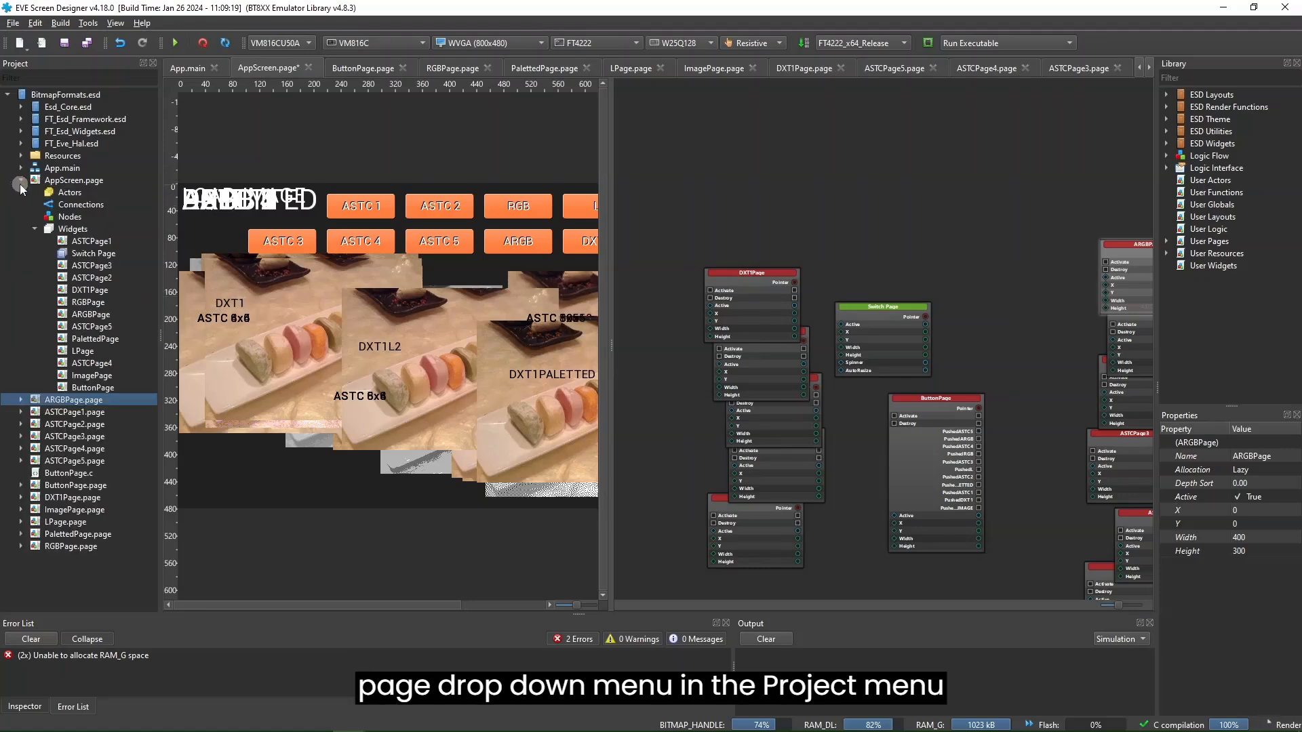
left_click(100, 388)
left_click(113, 376)
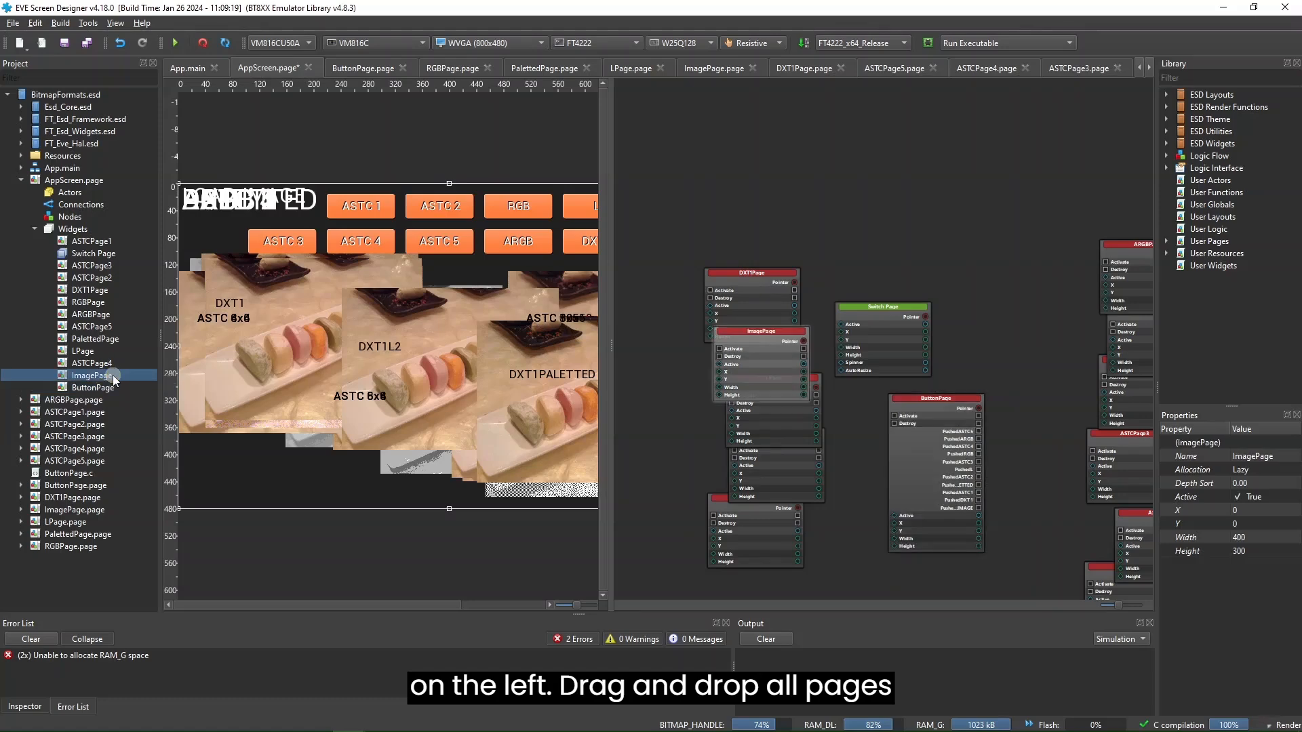
key("shift+Up")
key("shift+Up")
key("shift+Up")
key("shift+Up")
key("shift+Up")
key("shift+Up")
key("shift+Up")
key("shift+Up")
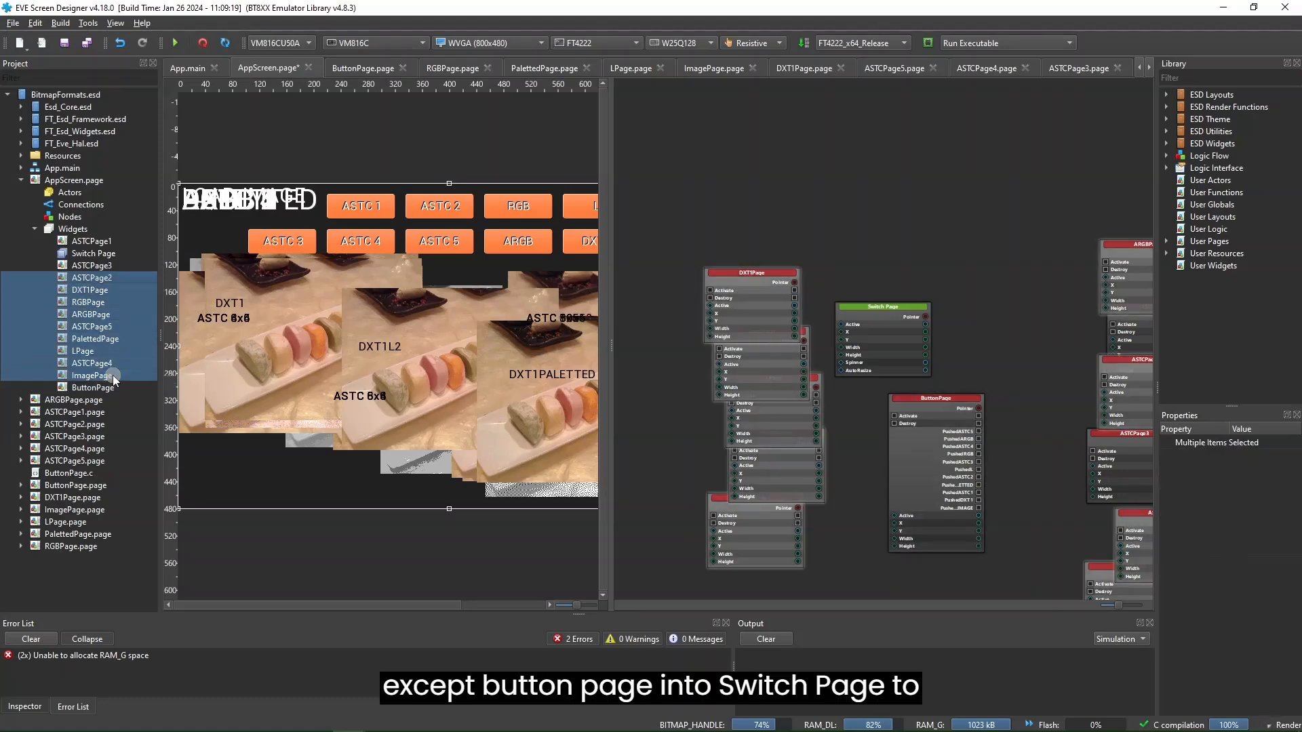
key("shift+Up")
left_click_drag(122, 328, 96, 254)
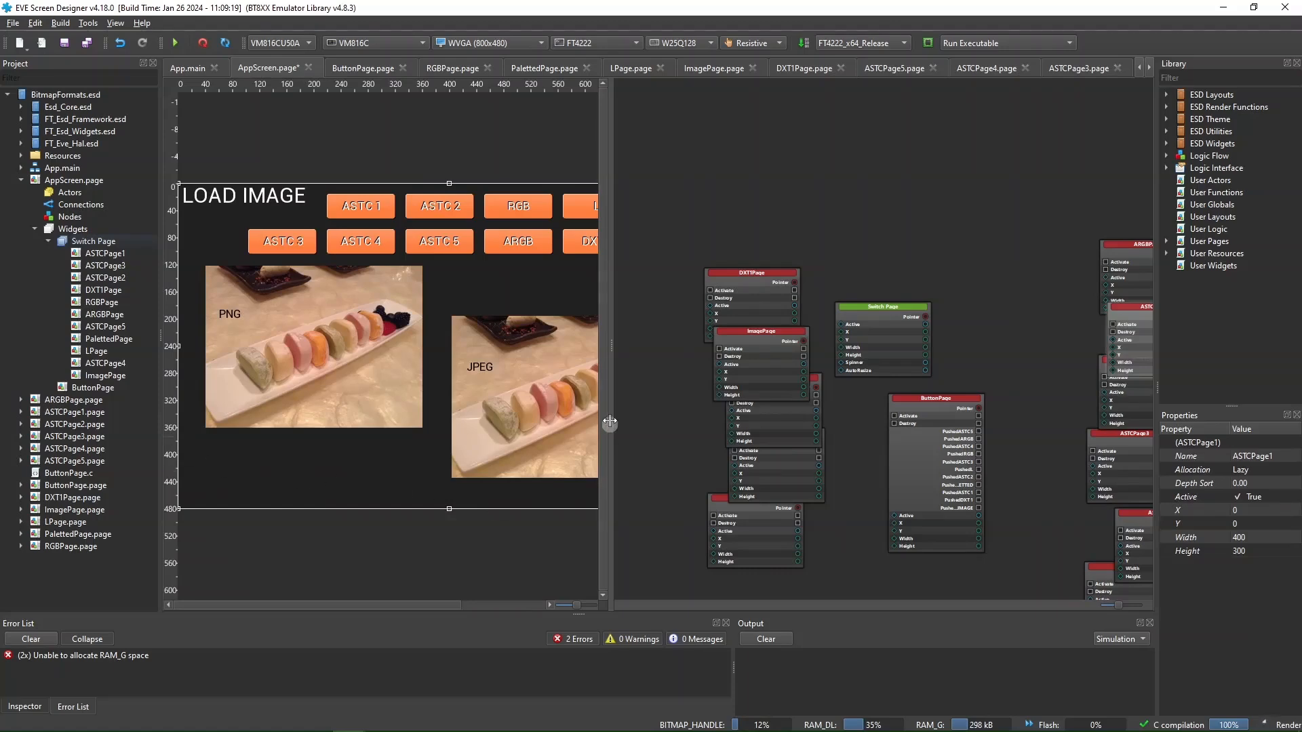
- Widen the logic node editor and space out the ARGBPage and ASTCPage1 to ASTCPage5 nodes in one column right of ButtonPage
left_click_drag(609, 345, 528, 345)
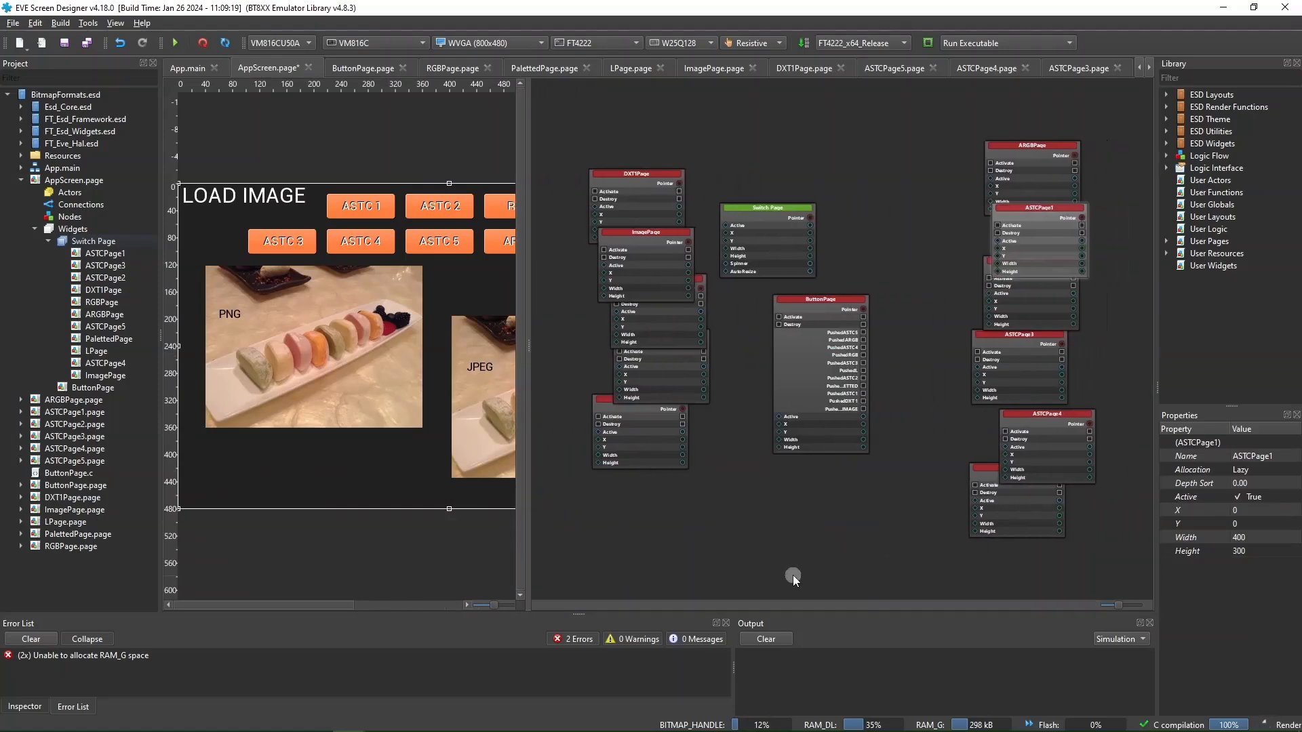
left_click(796, 576)
left_click_drag(1014, 484, 990, 527)
left_click_drag(1032, 464, 984, 470)
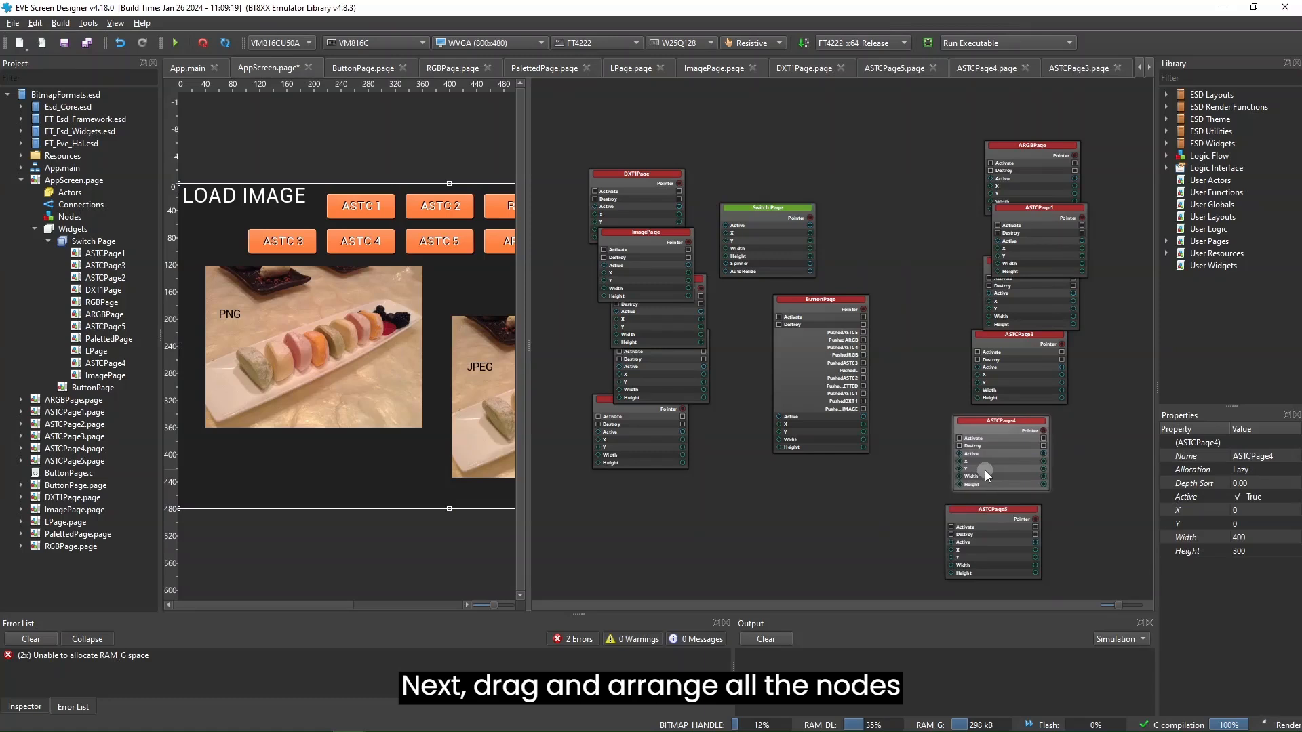
left_click_drag(1013, 385, 1008, 385)
left_click_drag(1022, 280, 1011, 278)
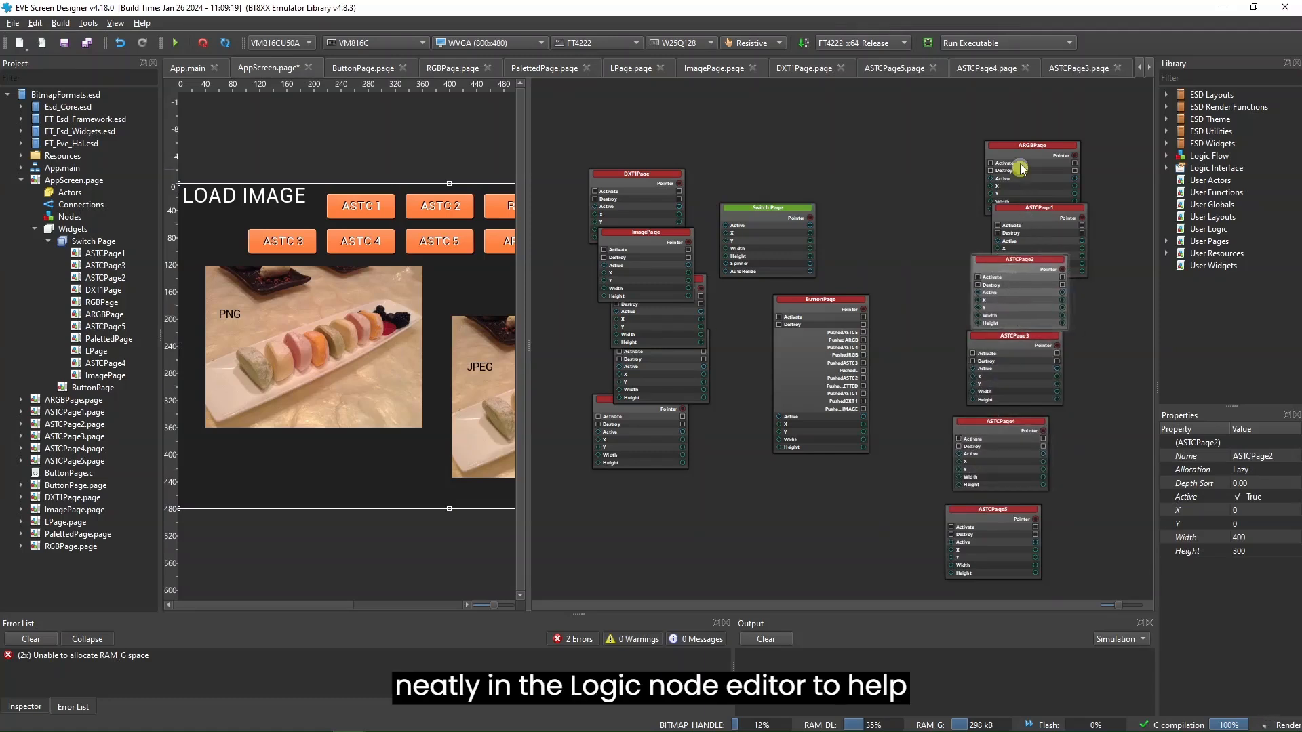
left_click_drag(1020, 166, 1002, 104)
left_click_drag(1031, 208, 1003, 175)
left_click_drag(1019, 263, 1012, 214)
left_click_drag(993, 389, 979, 395)
left_click_drag(1005, 444, 1012, 453)
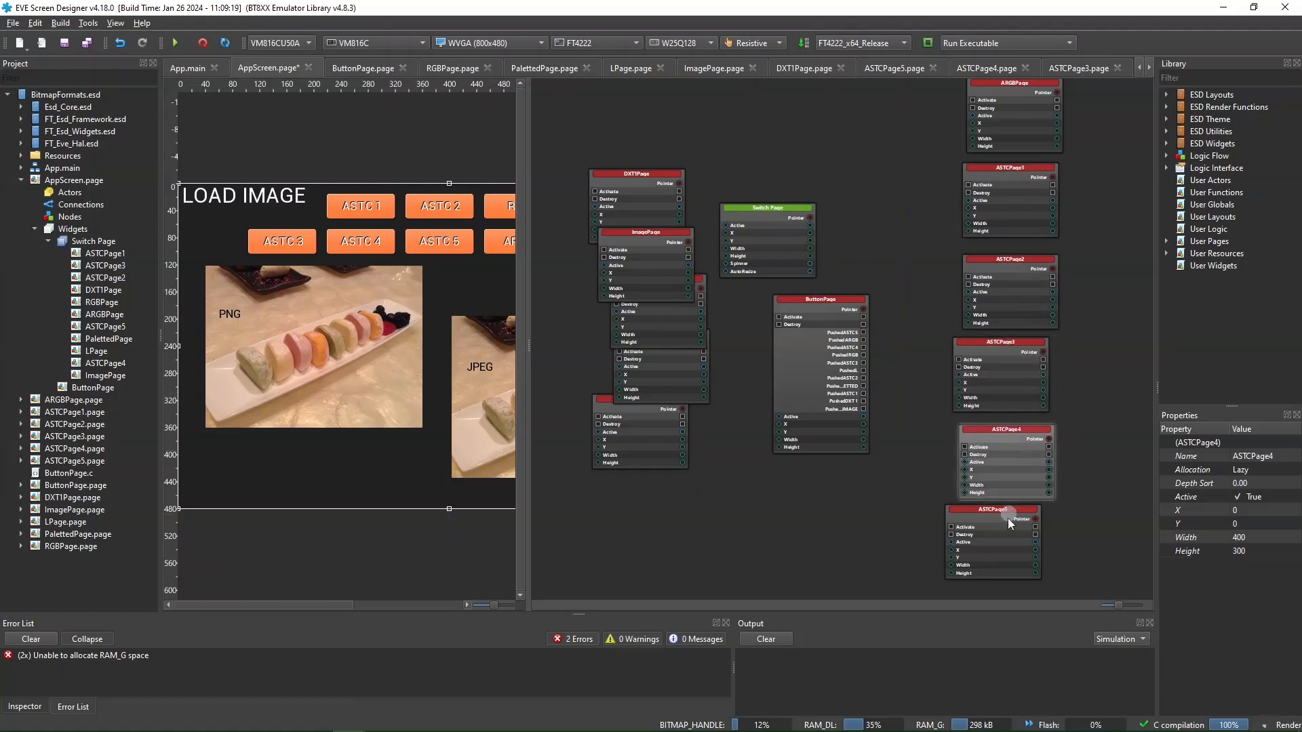
left_click_drag(1007, 518, 1021, 539)
- Space out the DXT1Page, ImagePage, LPage, PalettedPage and RGBPage nodes in a column beside ButtonPage, and move Switch Page up above ButtonPage
left_click_drag(633, 449, 662, 564)
left_click_drag(670, 364, 681, 393)
left_click(642, 181)
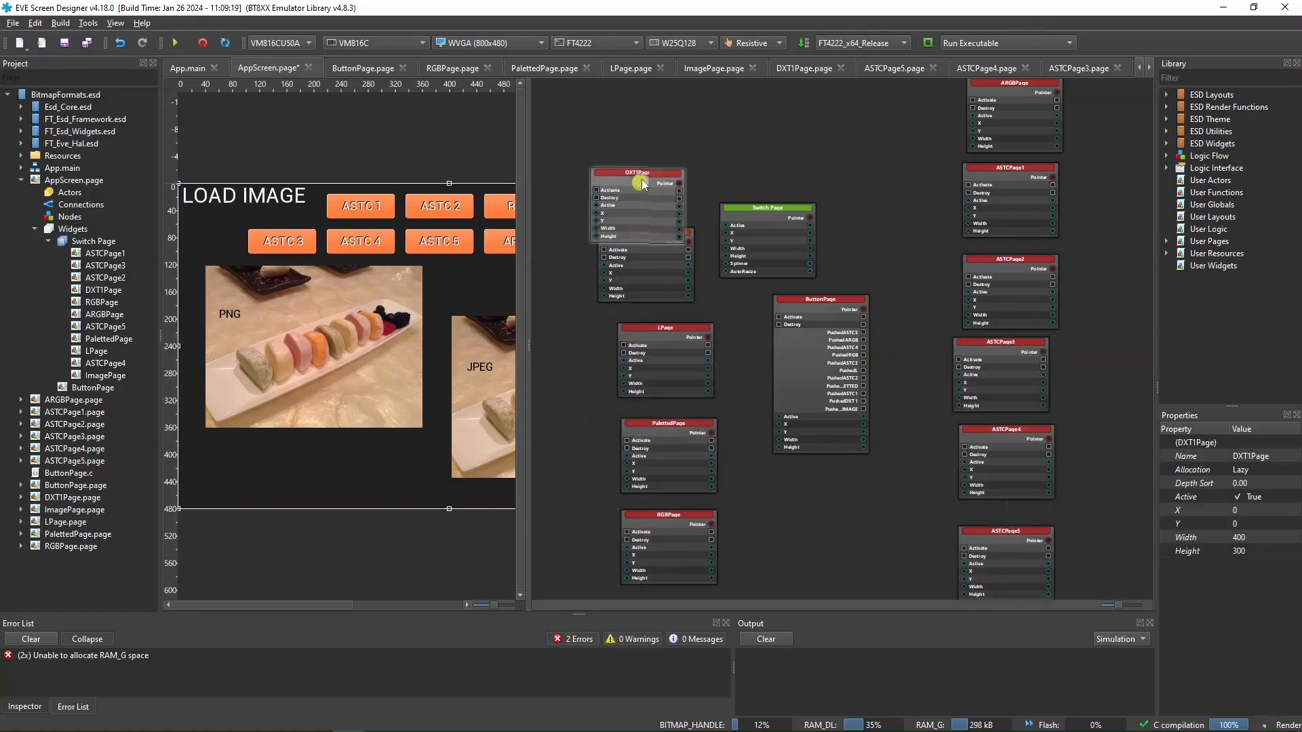
left_click_drag(642, 179, 664, 144)
left_click_drag(658, 249, 667, 252)
left_click_drag(792, 214, 852, 126)
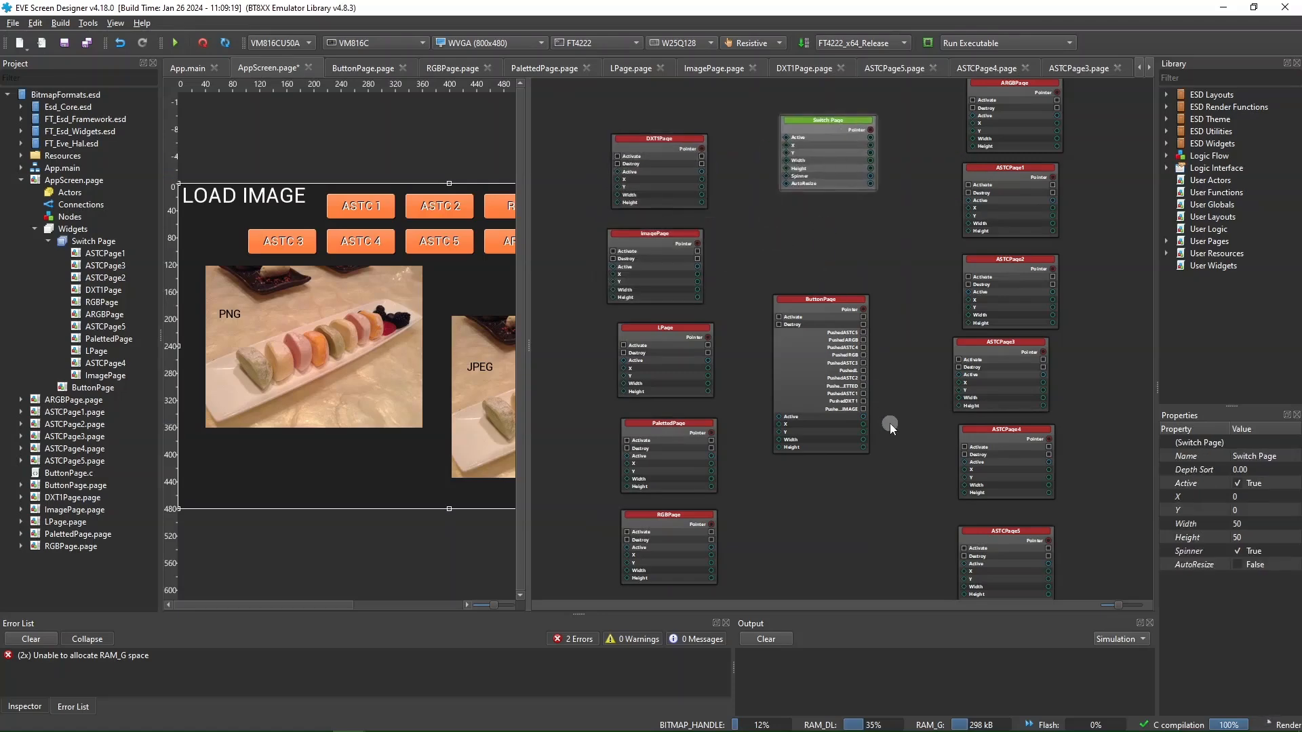
- Connect ButtonPage's PushedASTC1 to PushedASTC5 and PushedARGB signals to the Activate slots of the matching ASTC and ARGB page nodes
scroll(901, 511, "up", 2)
left_click_drag(901, 512, 855, 425)
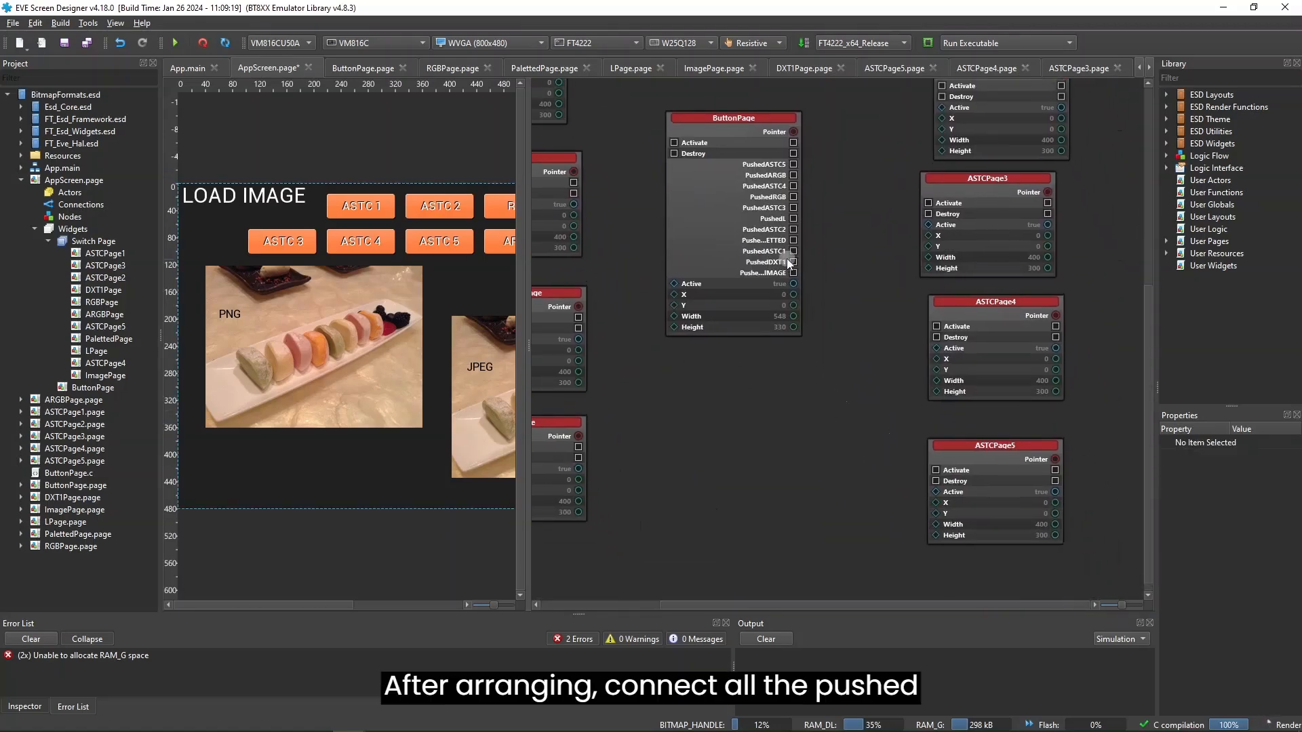
left_click_drag(922, 311, 937, 470)
left_click_drag(794, 186, 930, 203)
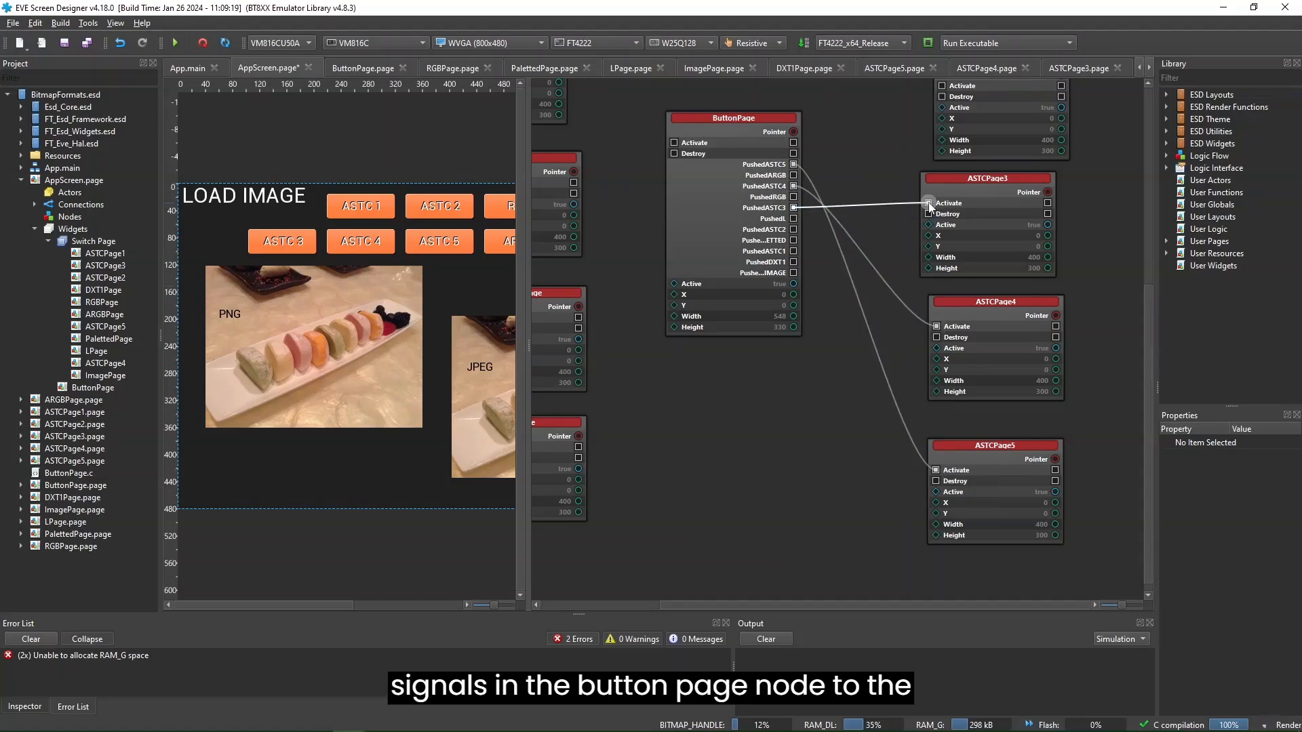
left_click_drag(875, 152, 858, 352)
left_click_drag(792, 429, 939, 285)
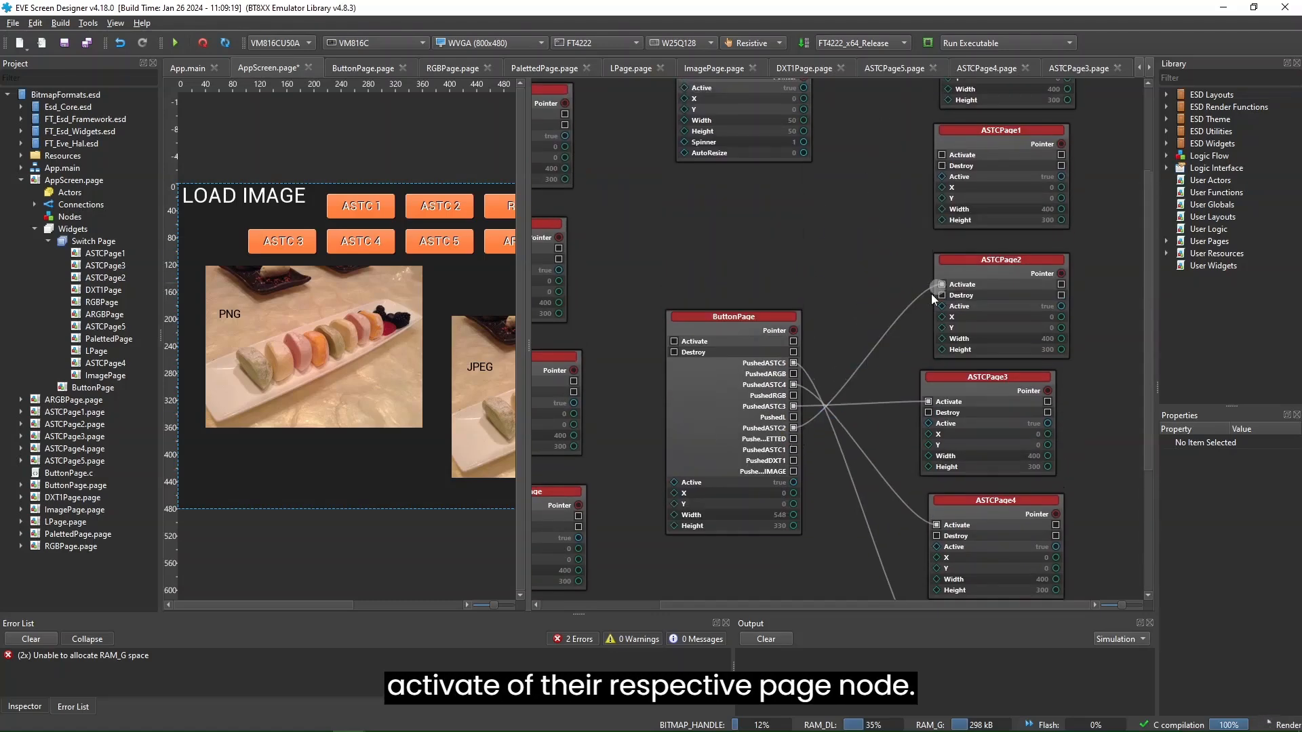
left_click_drag(794, 450, 876, 339)
scroll(885, 159, "down", 3)
scroll(889, 450, "up", 3)
left_click_drag(853, 470, 1010, 131)
- Connect ButtonPage's RGB, L, PALETTED, DXT1 and IMAGE pushed signals to the Activate slots of their matching page nodes
left_click_drag(779, 324, 885, 265)
left_click_drag(947, 494, 615, 152)
left_click_drag(963, 510, 611, 288)
left_click_drag(962, 455, 630, 557)
left_click_drag(919, 313, 917, 205)
left_click_drag(952, 429, 948, 353)
mouse_move(955, 250)
left_mouse_down()
mouse_move(691, 555)
mouse_move(623, 503)
left_mouse_up()
scroll(961, 446, "down", 2)
scroll(905, 448, "down", 2)
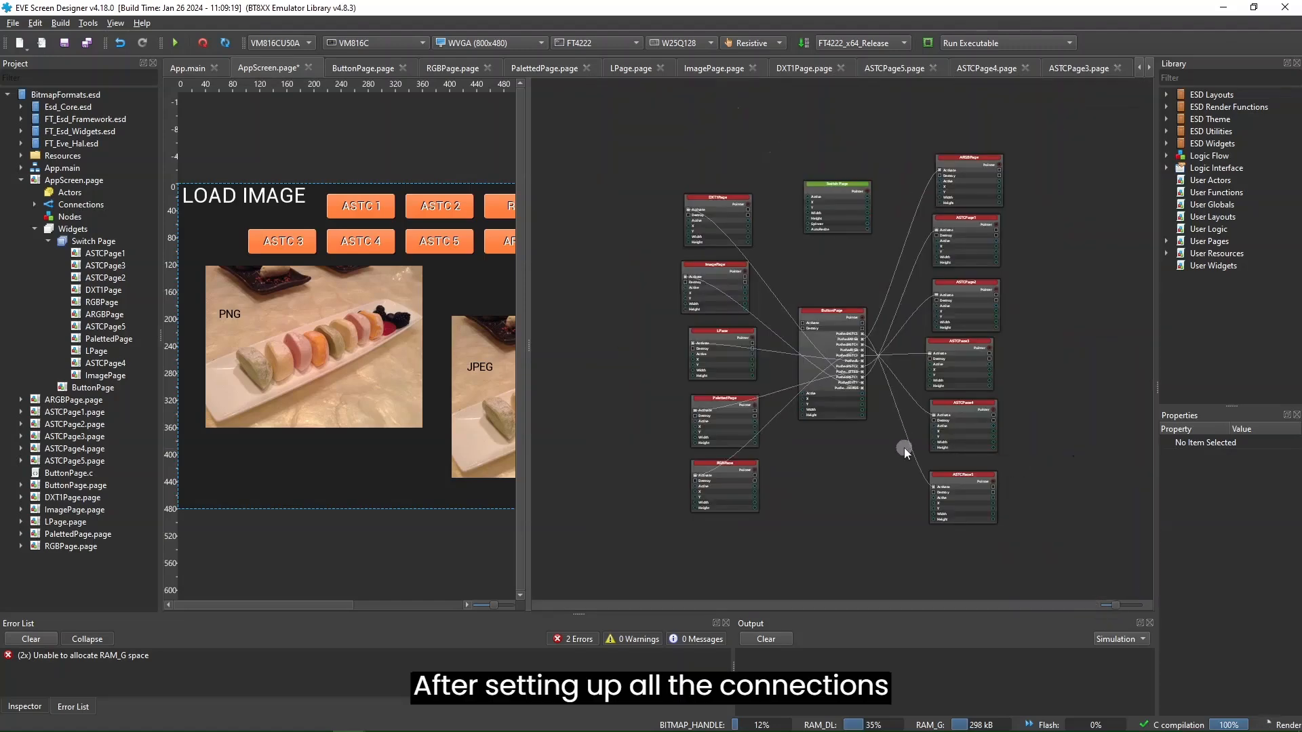
- Set the Active property to False for the ASTCPage5, RGBPage, ASTCPage4 and ASTCPage3 nodes
scroll(908, 457, "up", 2)
left_click(1018, 527)
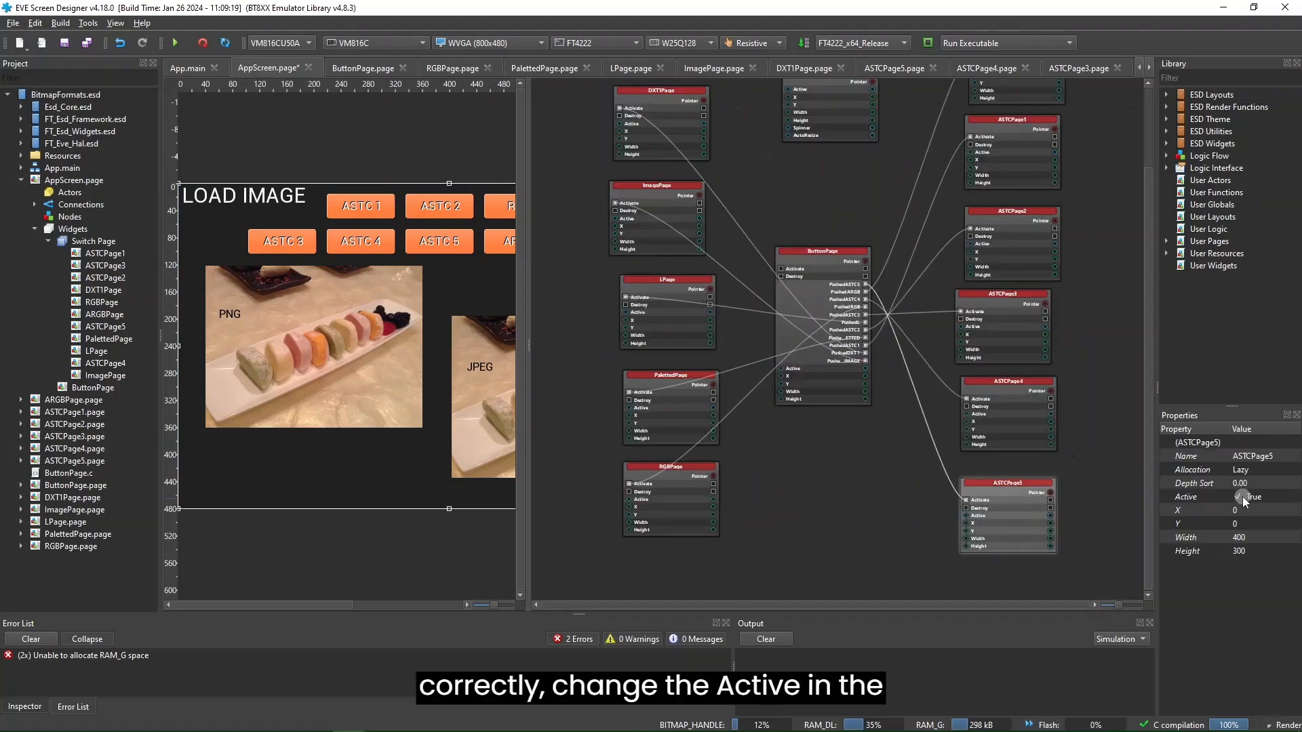
left_click(1235, 498)
left_click(671, 417)
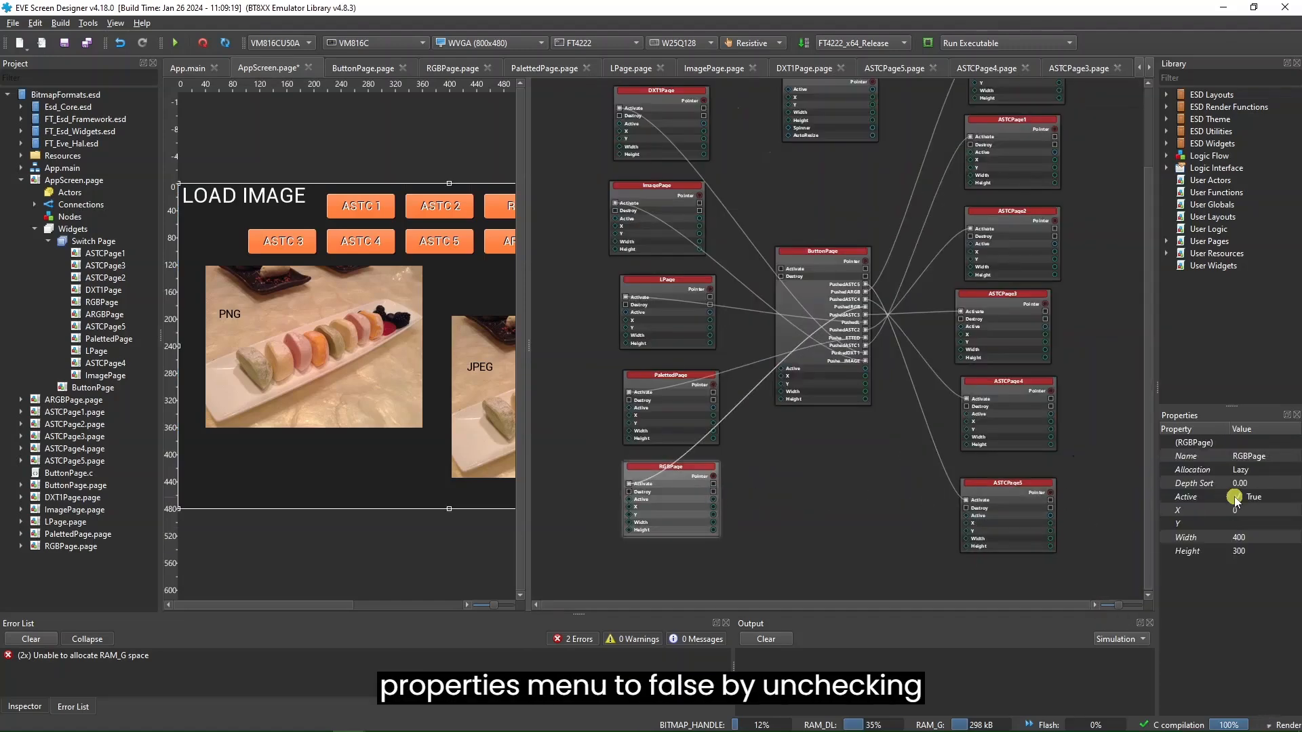
left_click(1240, 499)
left_click(1035, 434)
left_click(1235, 498)
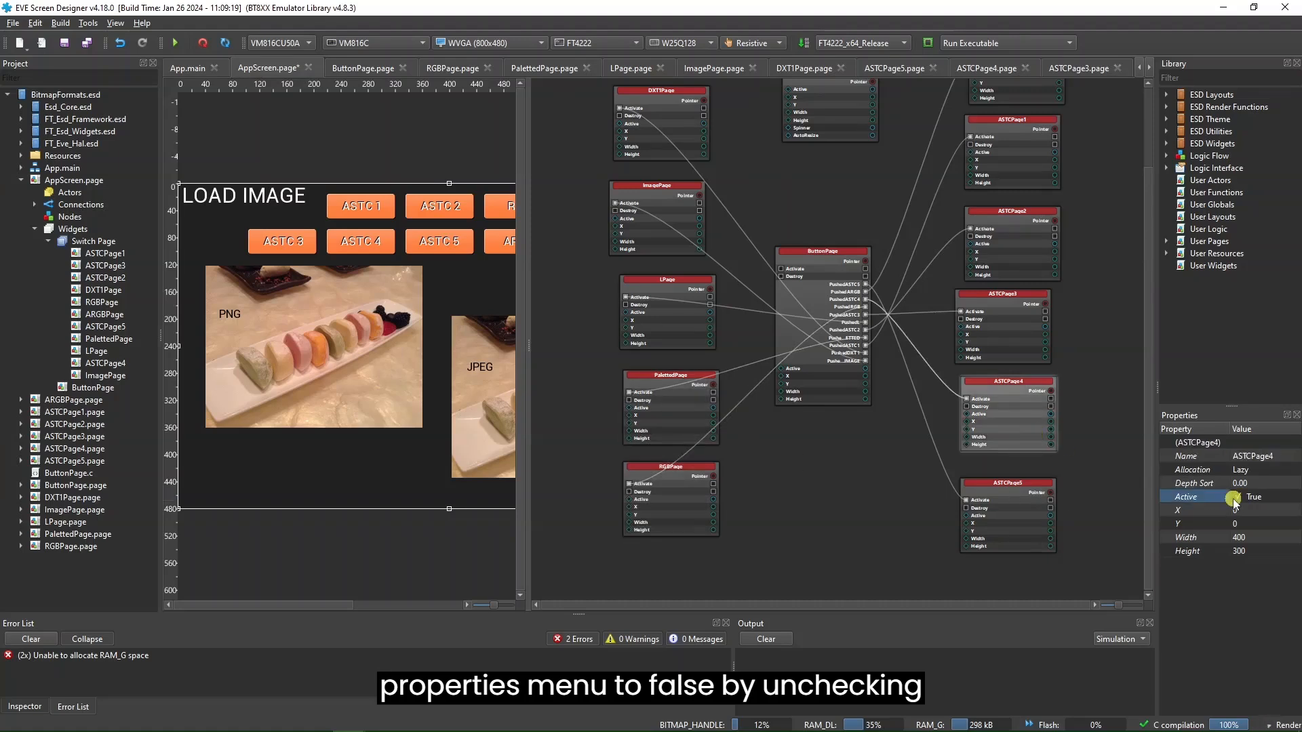
left_click(1025, 335)
left_click(1235, 498)
left_click(1235, 498)
- Set the Active property to False for the LPage, ImagePage, ASTCPage2 and ASTCPage1 nodes
left_click(751, 374)
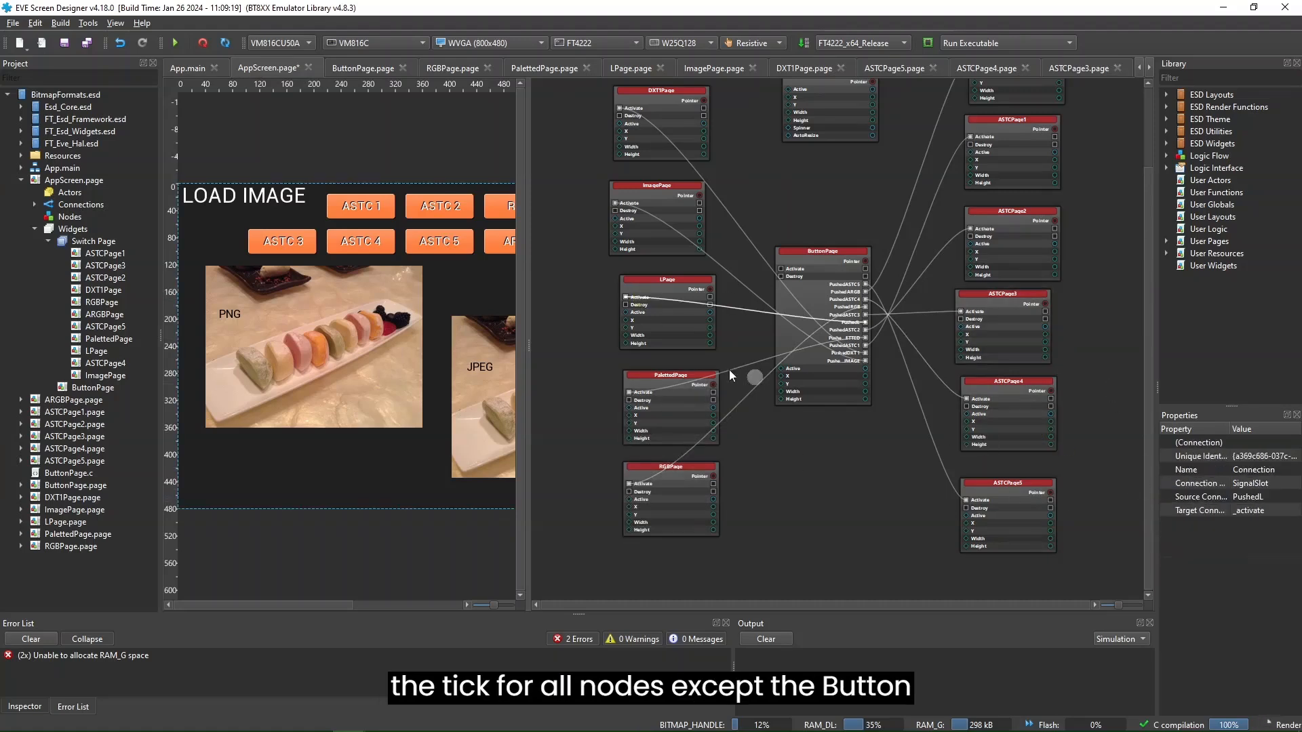
left_click(666, 309)
left_click(1238, 500)
left_click(655, 244)
left_click(1238, 501)
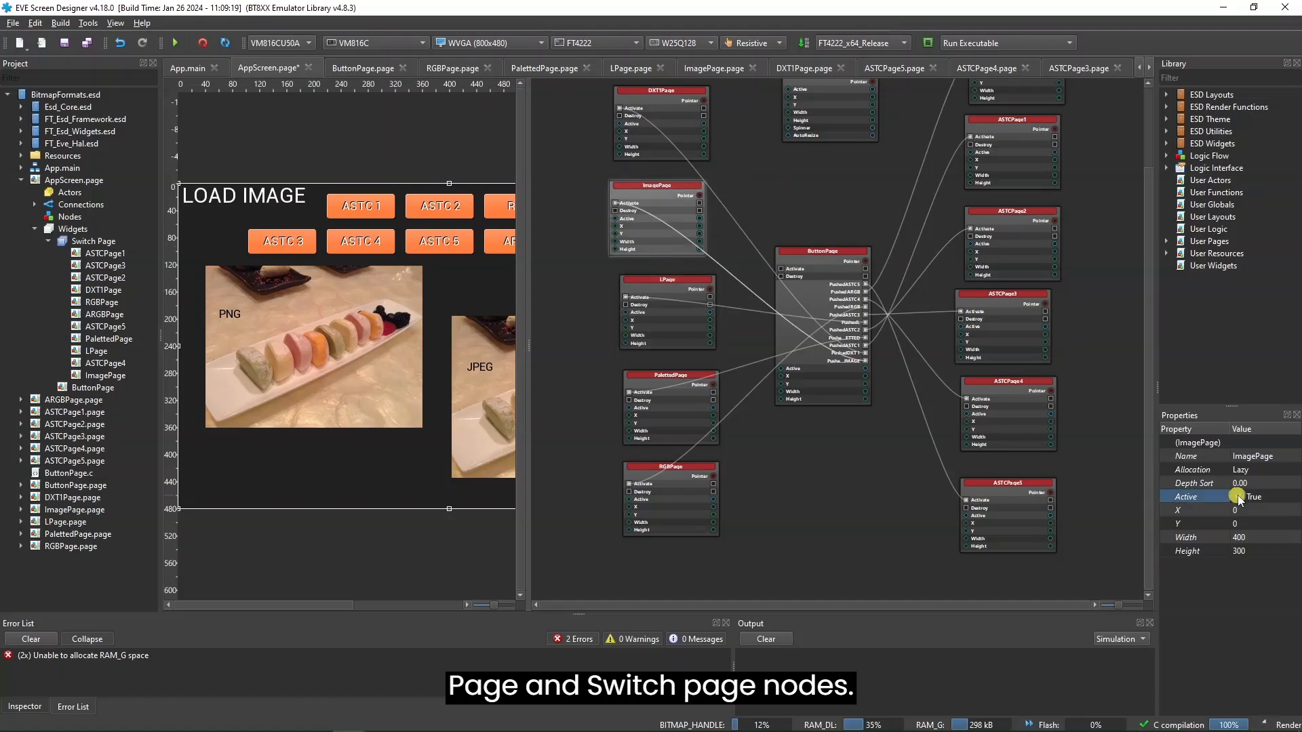
left_click(1039, 260)
left_click(1239, 499)
left_click(1034, 175)
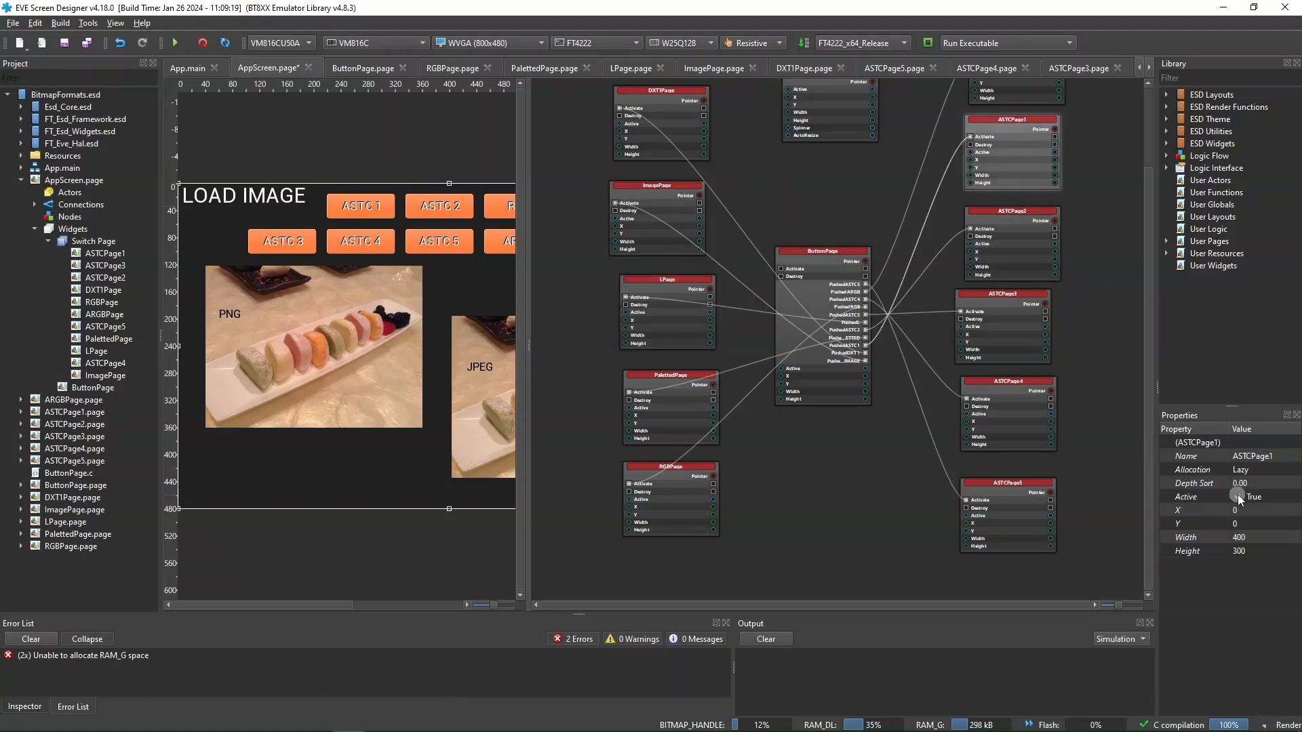
left_click(1239, 497)
- Set the Active property to False for the DXT1Page and ARGBPage nodes, and check ASTCPage1's Active setting
left_click(657, 189)
left_click(659, 126)
left_click(1239, 497)
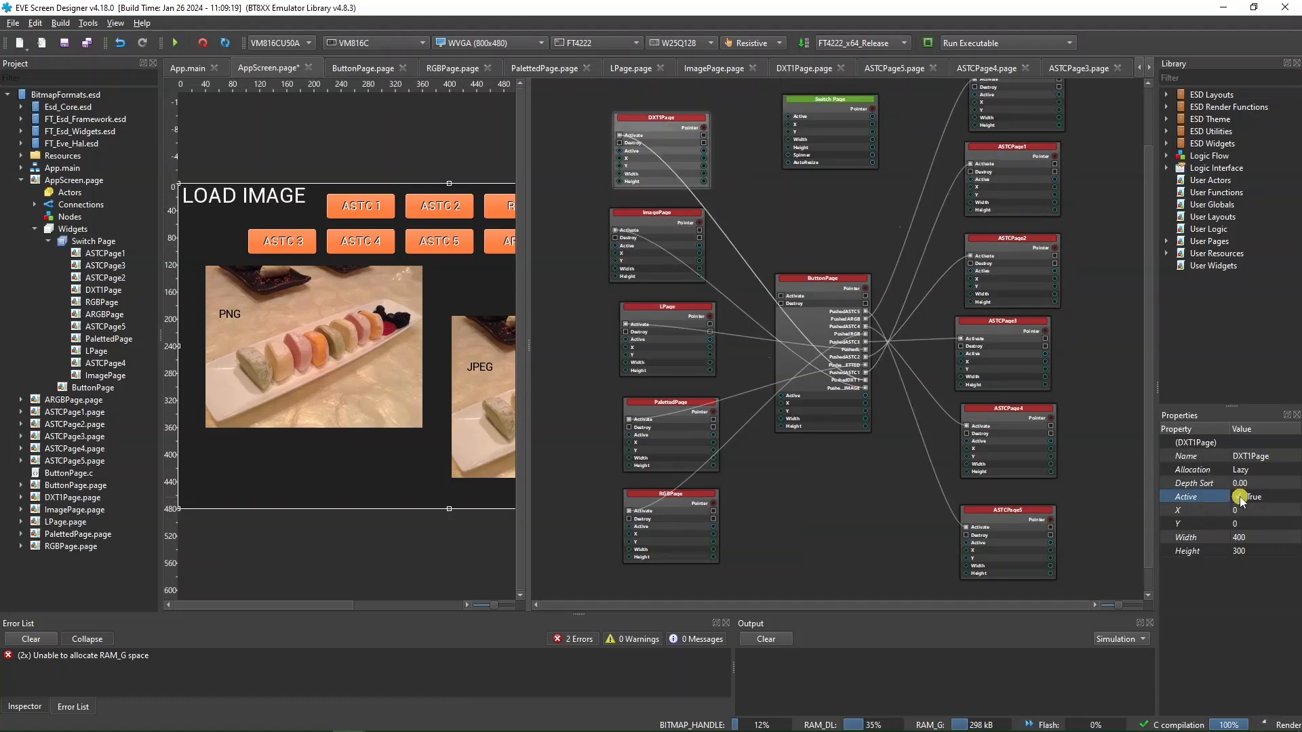
left_click_drag(1093, 277, 1092, 340)
left_click(1029, 152)
left_click(1239, 497)
left_click(1035, 236)
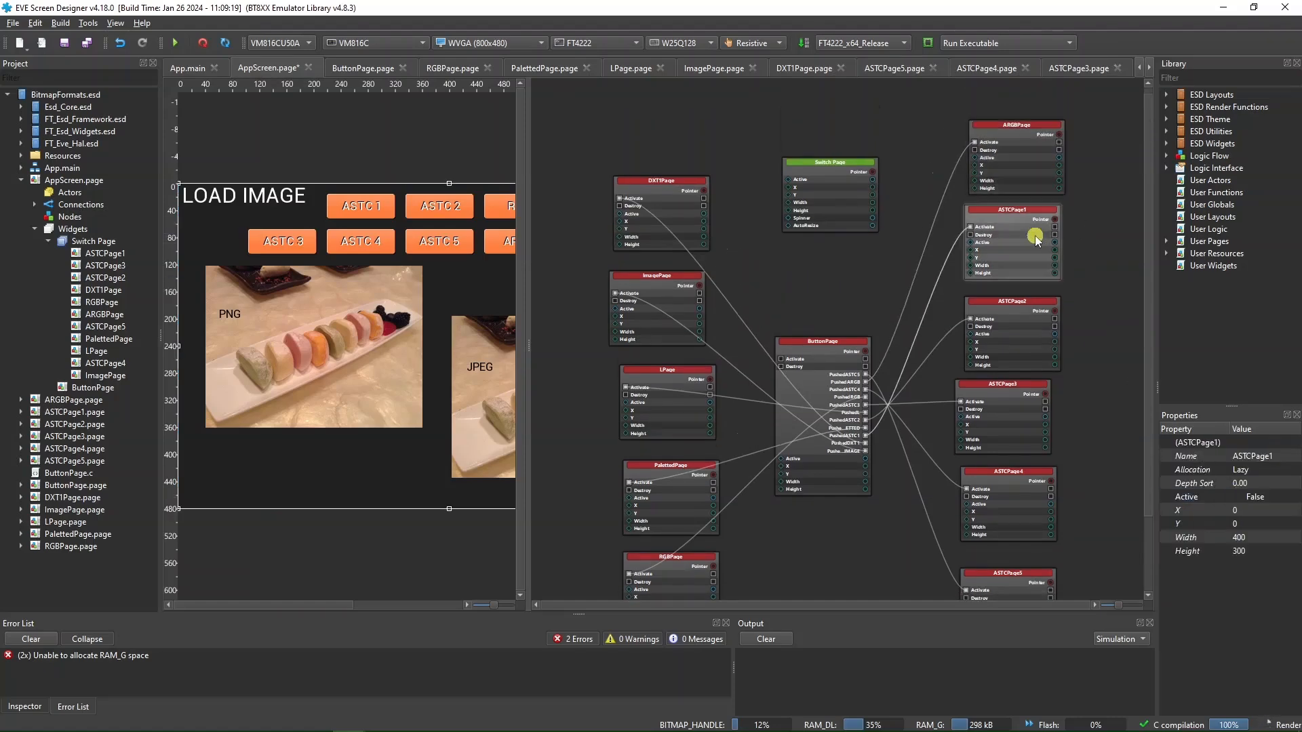
- Widen the page layout view beside the logic node editor and save all project files
left_click(836, 292)
scroll(893, 453, "down", 3)
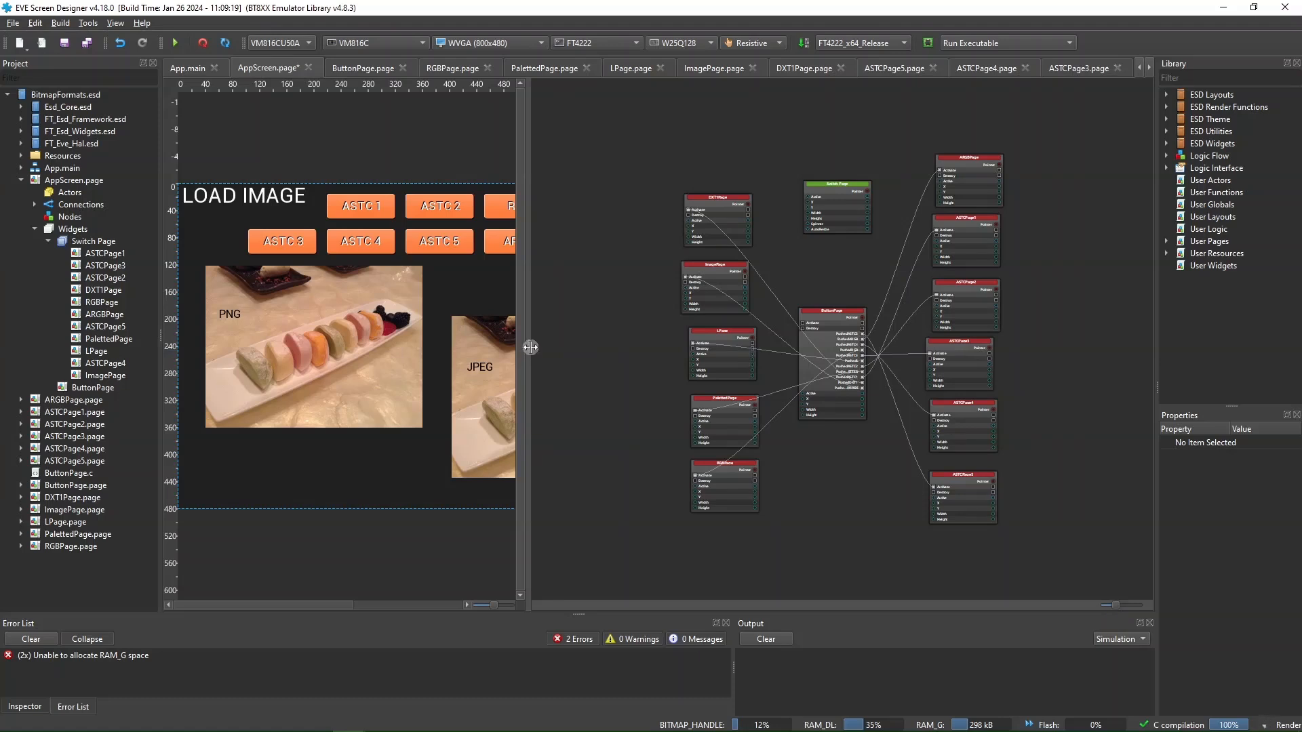
left_click_drag(532, 348, 876, 346)
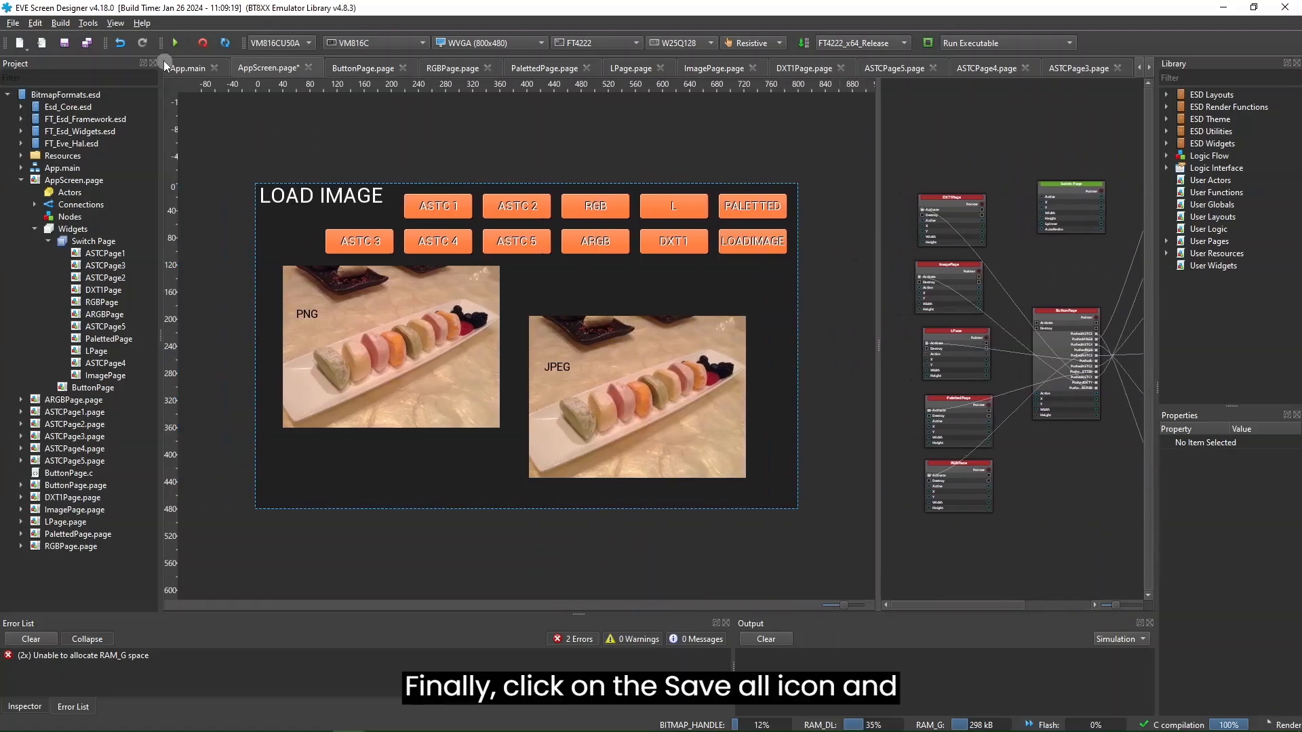
left_click(87, 43)
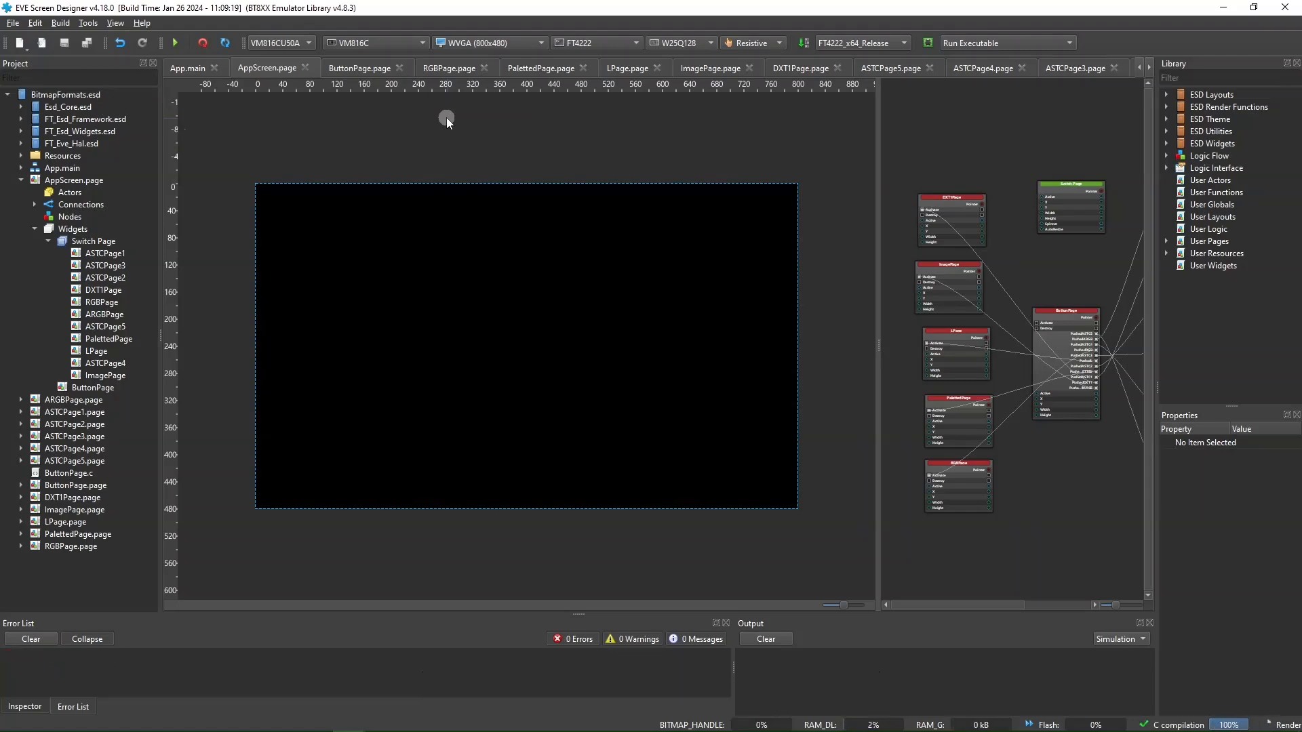
- Run the simulation in App.main and test the ASTC 3, ASTC 1, ASTC 4, ASTC 5 and ASTC 2 buttons
left_click(181, 67)
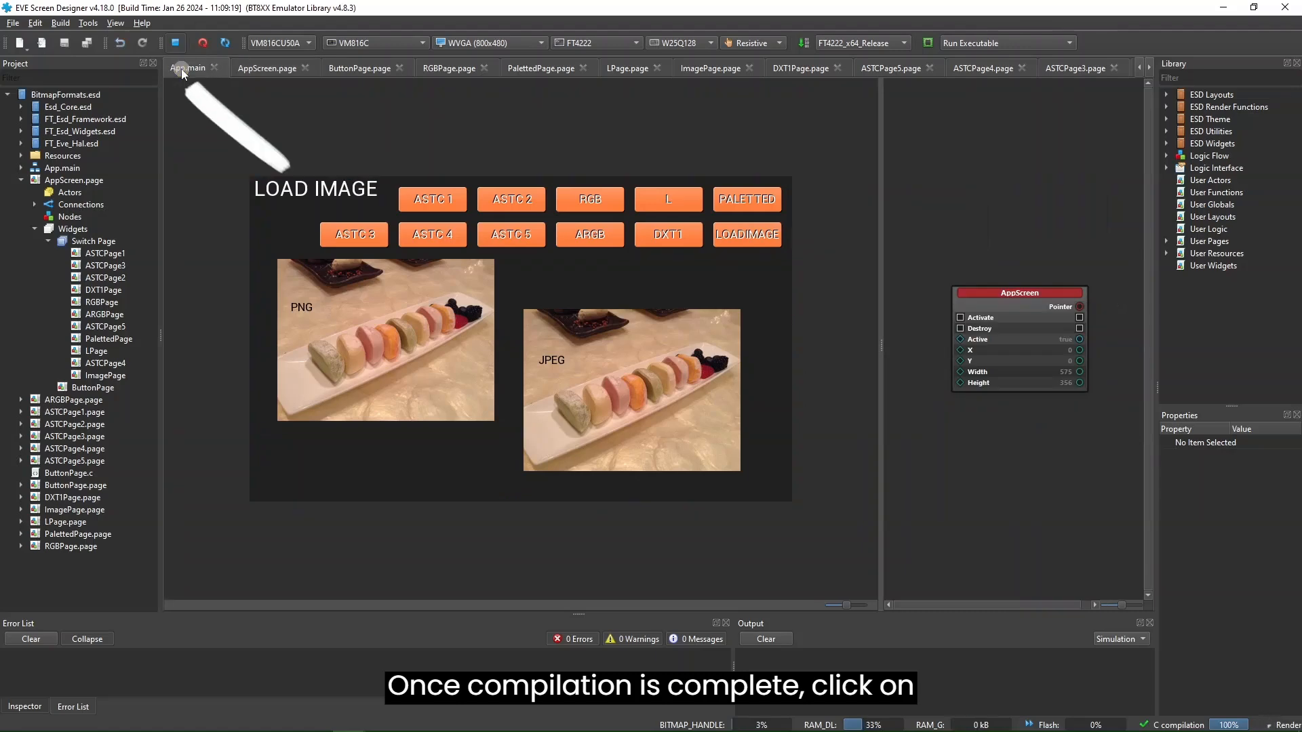
left_click(356, 236)
left_click(439, 202)
left_click(436, 234)
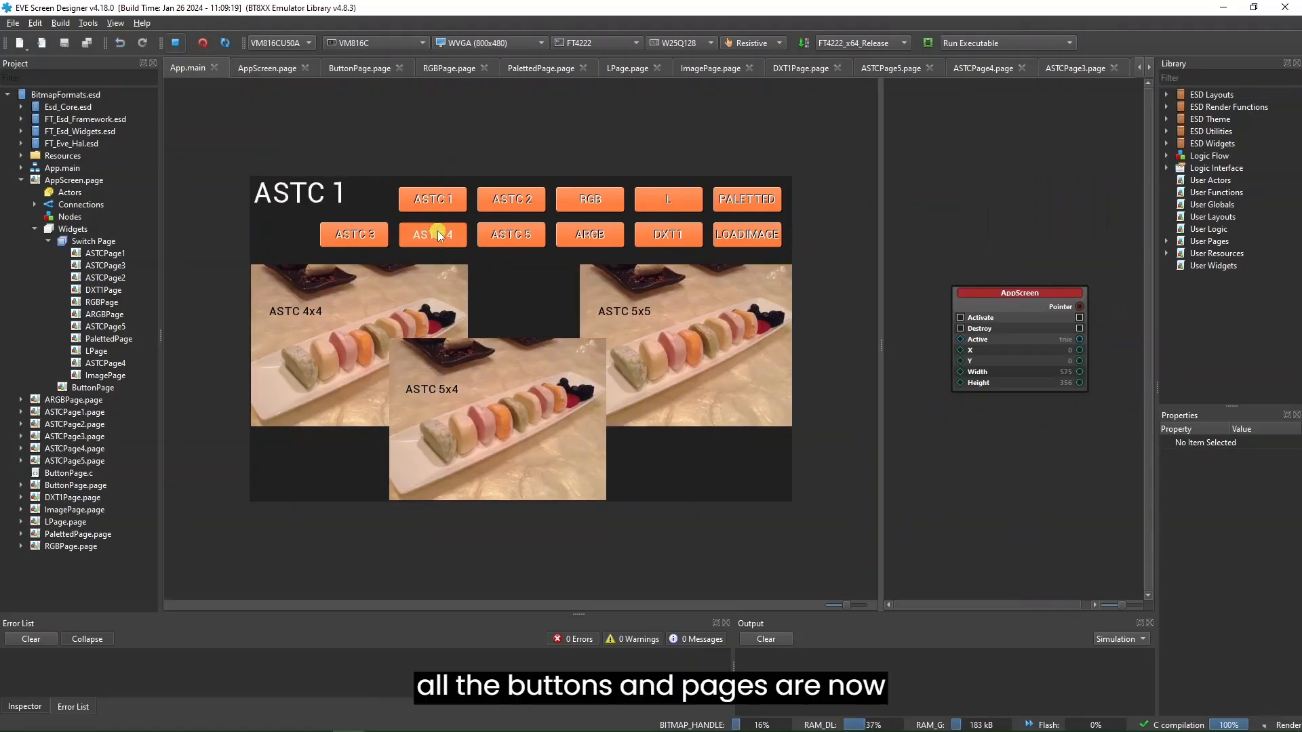
left_click(512, 234)
left_click(513, 200)
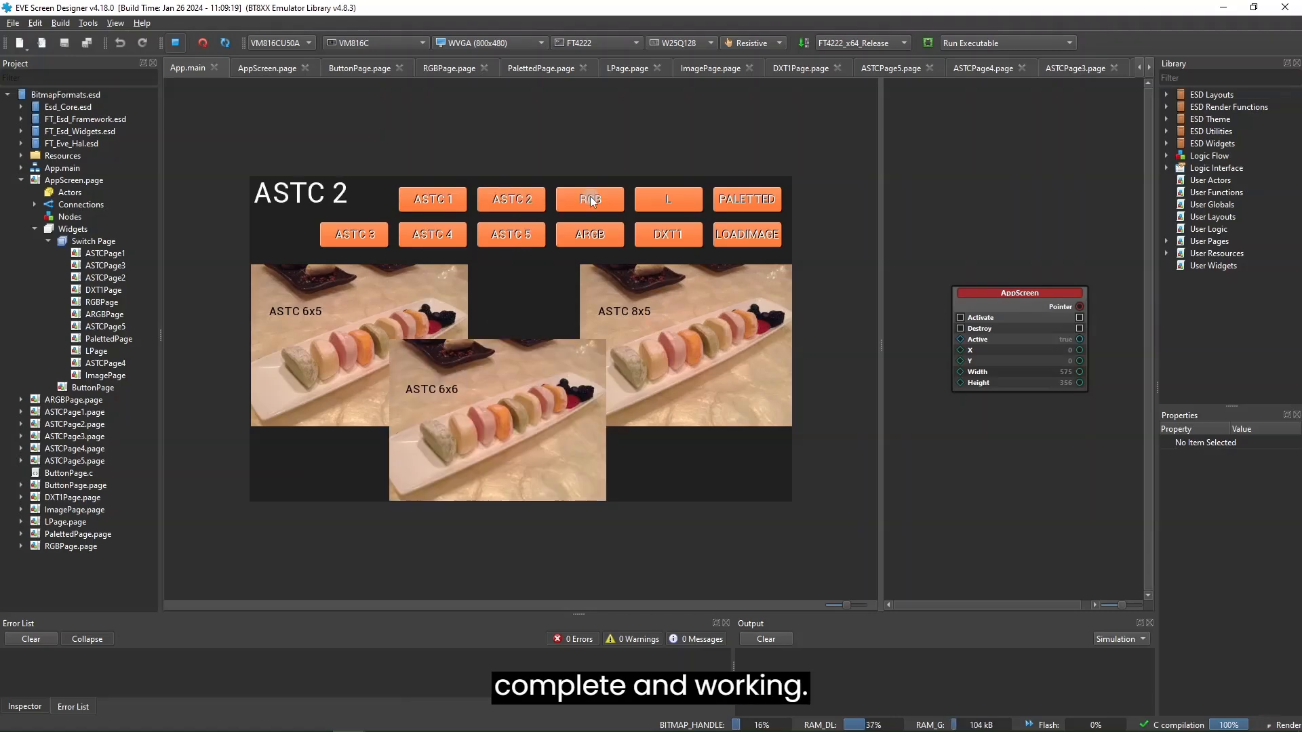
- Test the RGB, ARGB, DXT1, L, PALETTED and LOADIMAGE buttons in the running App.main simulation
left_click(590, 199)
left_click(590, 233)
left_click(662, 234)
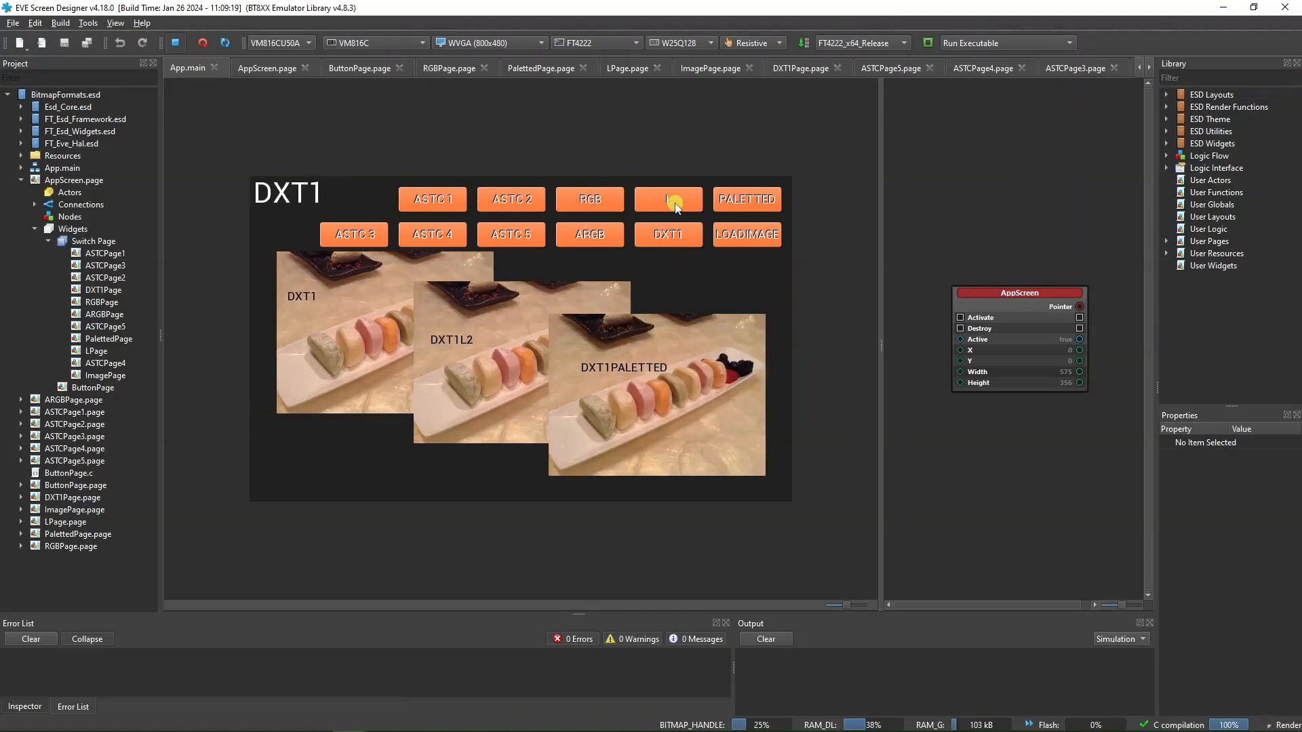
left_click(668, 199)
left_click(747, 200)
left_click(741, 233)
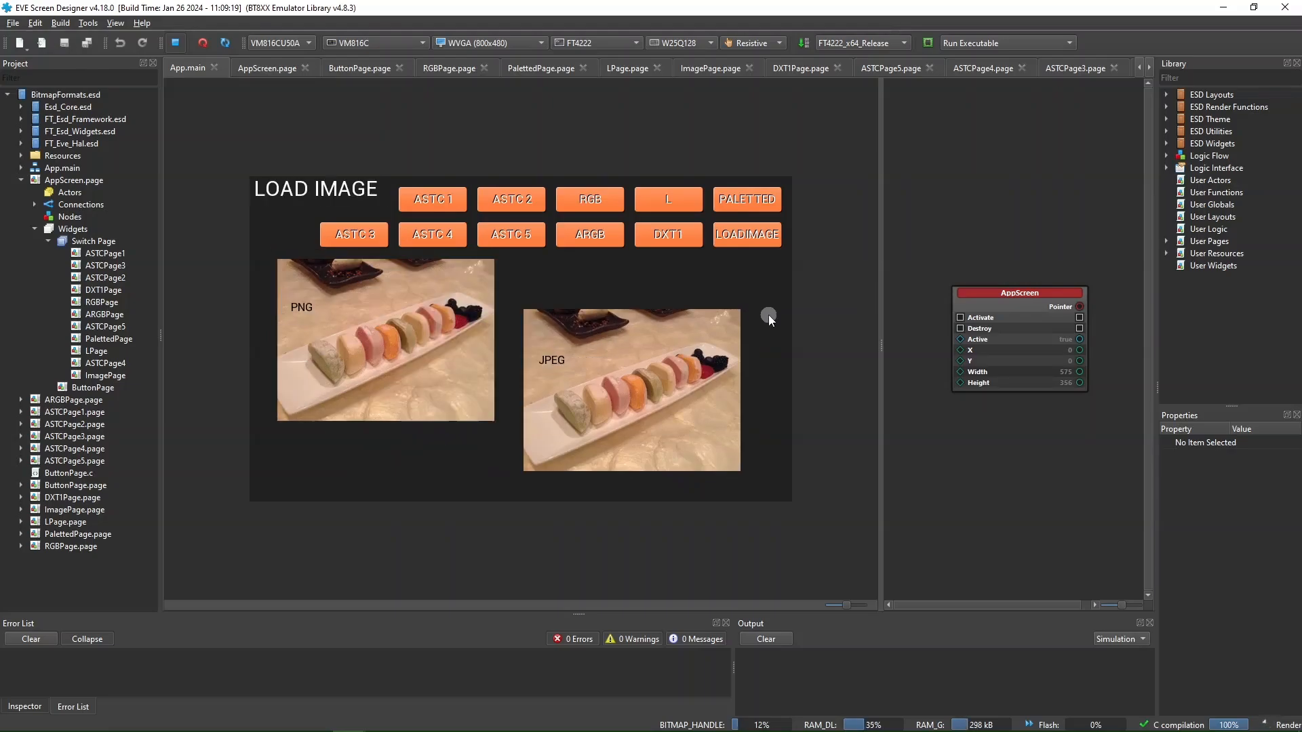